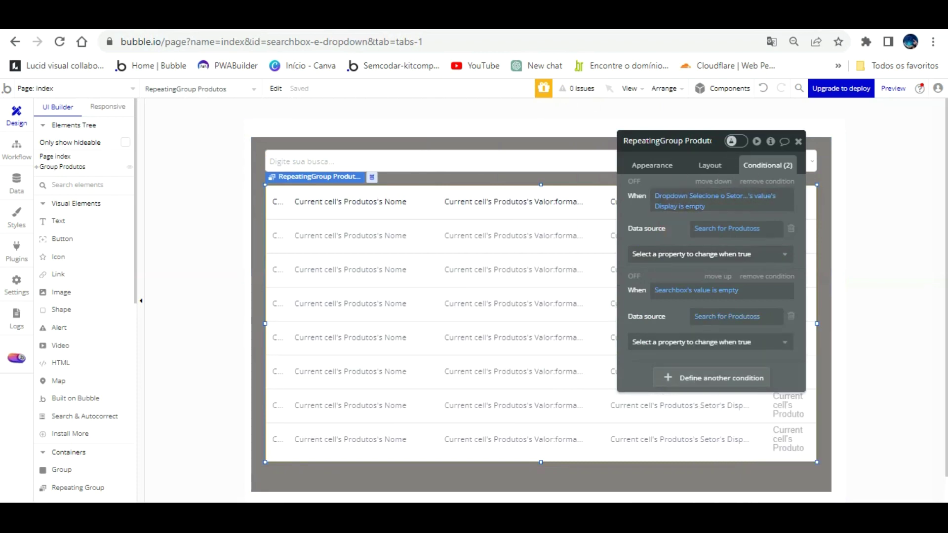
Reload the app preview and search the product list for "bi", picking the suggestion Biscoito Maizena Piraque
click(446, 39)
key(F5)
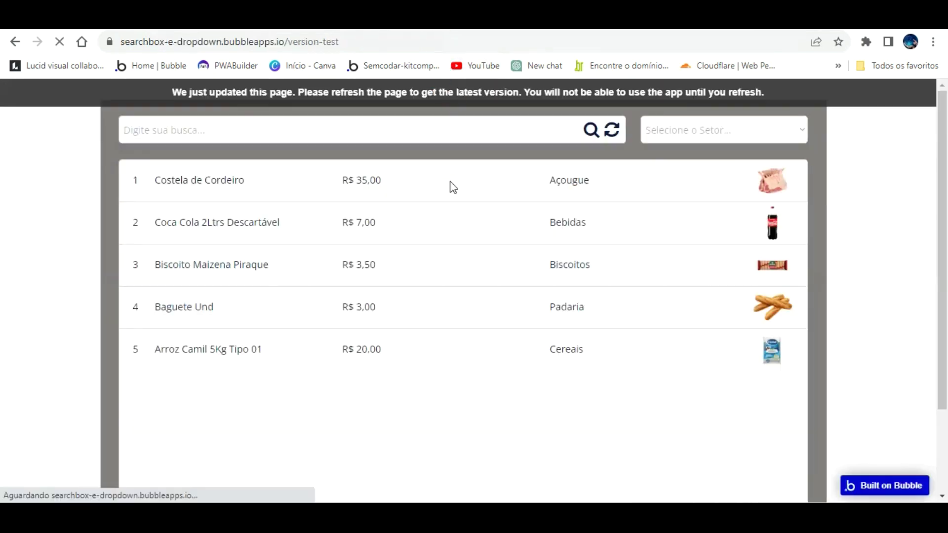
text(bi)
click(365, 157)
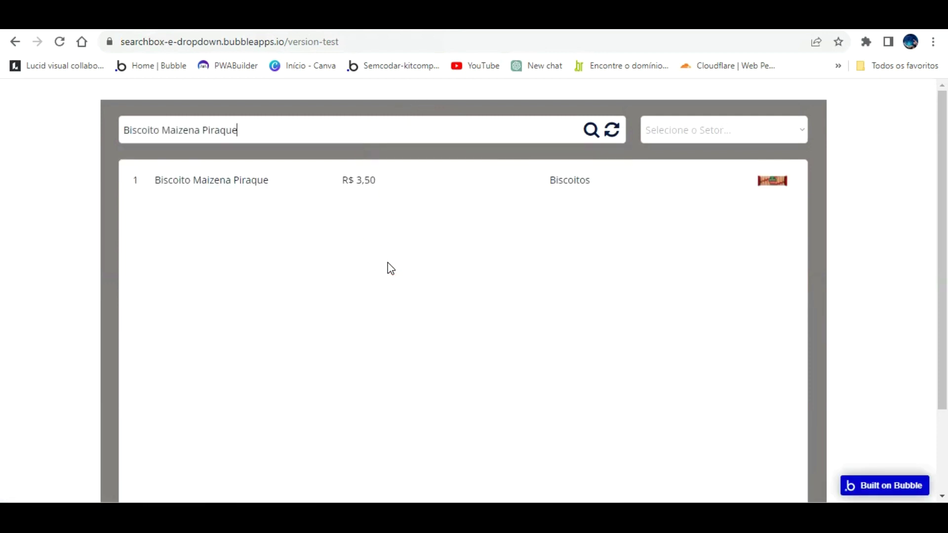
Clear the product search and try filtering the list by a sector in the Selecione o Setor dropdown
click(615, 109)
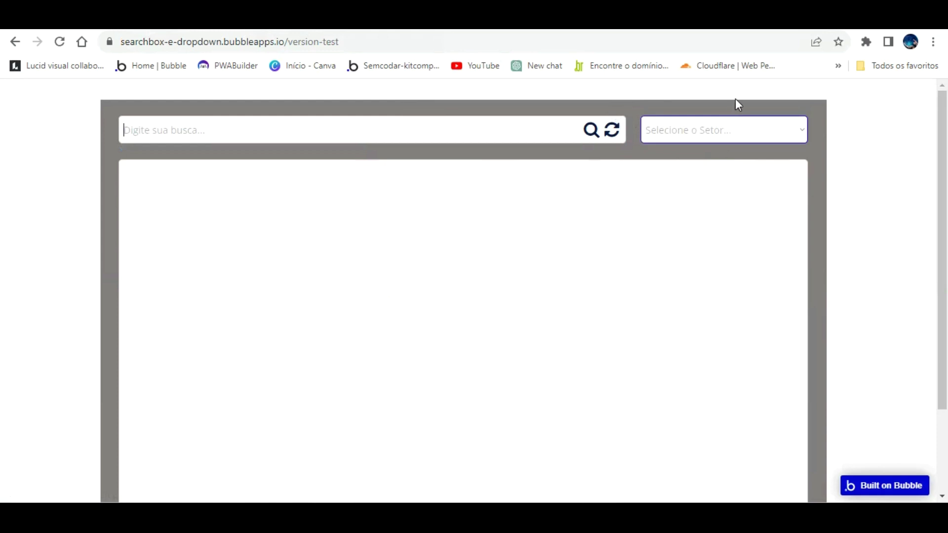
click(726, 129)
click(723, 172)
click(713, 130)
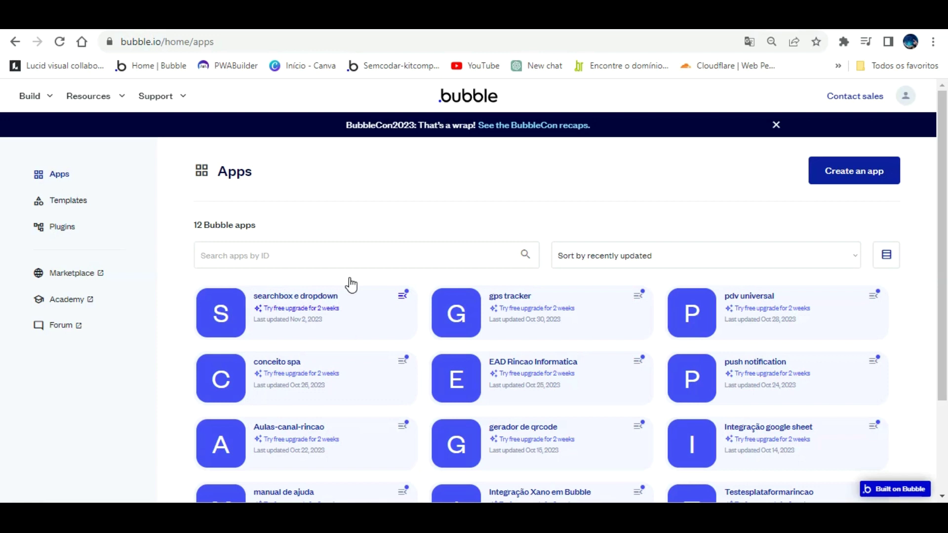
Open the searchbox e dropdown app, search the plugins for "fuzz" and install Fuzzy search & Autocomplete
click(312, 295)
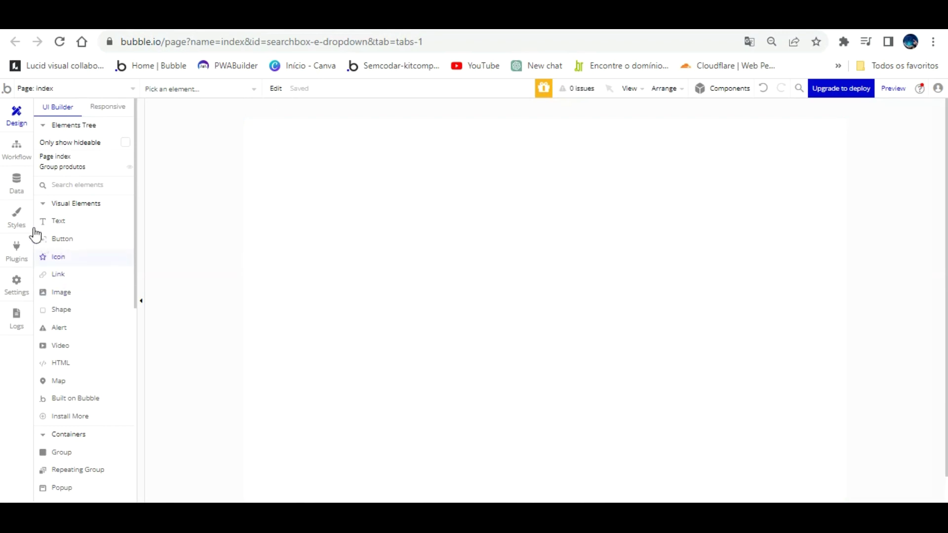
click(20, 249)
click(362, 118)
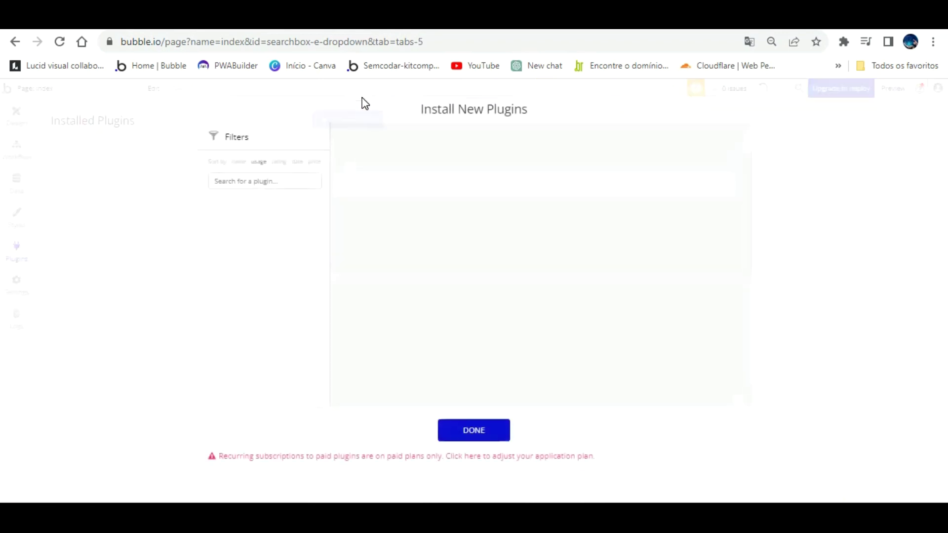
text(FUZZY)
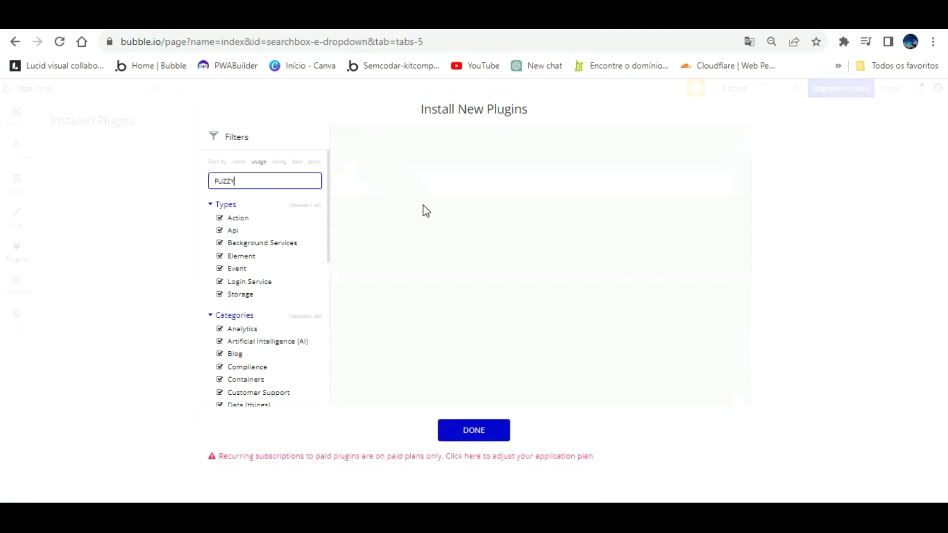
key(BackSpace)
key(BackSpace)
key(BackSpace)
key(BackSpace)
key(BackSpace)
text(fuzz)
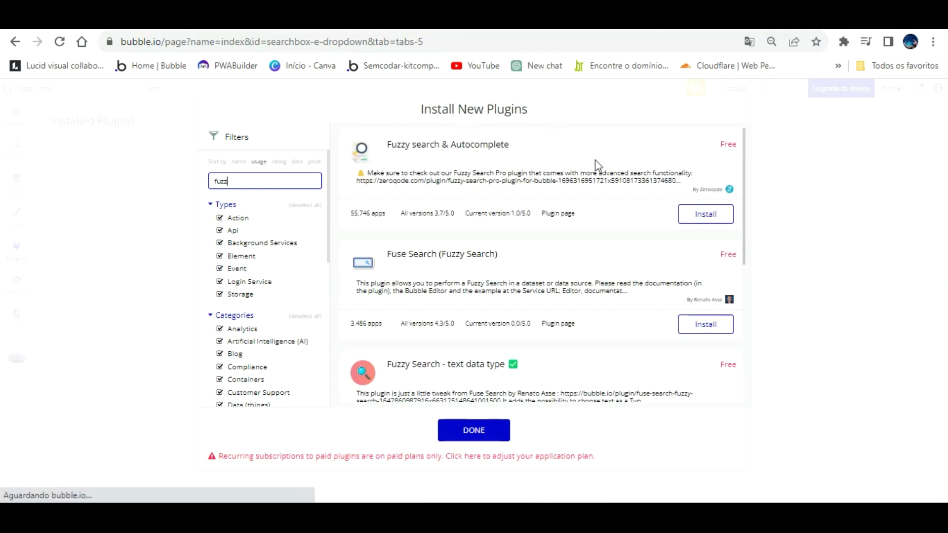
click(696, 214)
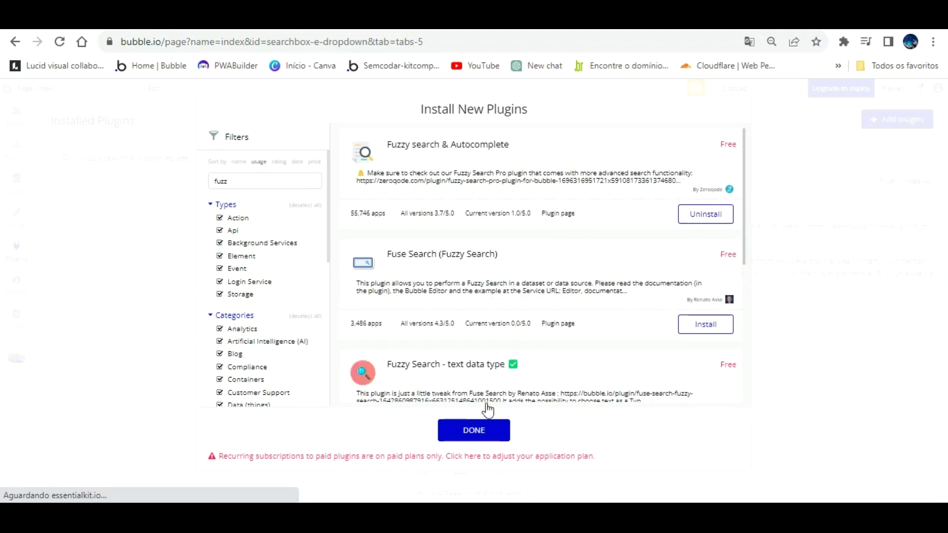
click(477, 428)
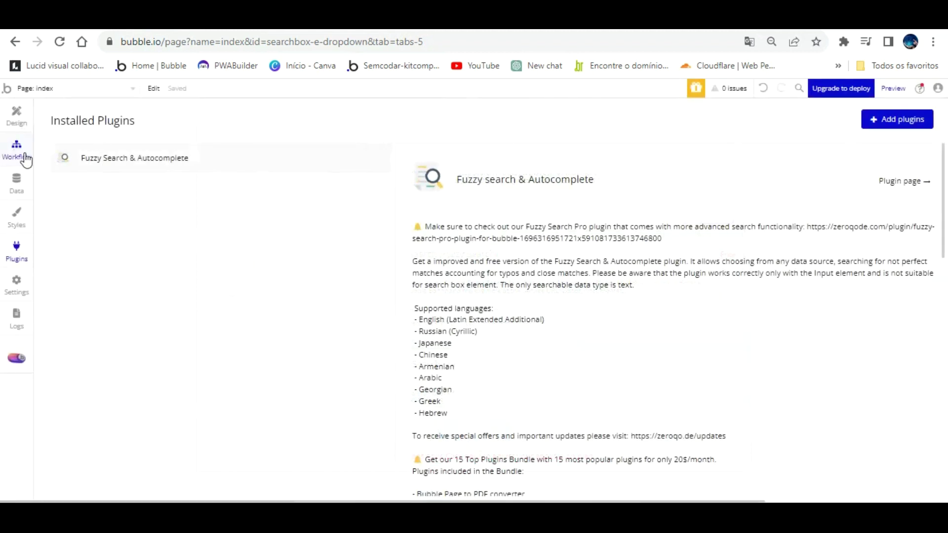
Enable exposing the option to add an ID attribute to HTML elements in the app's general settings
click(23, 283)
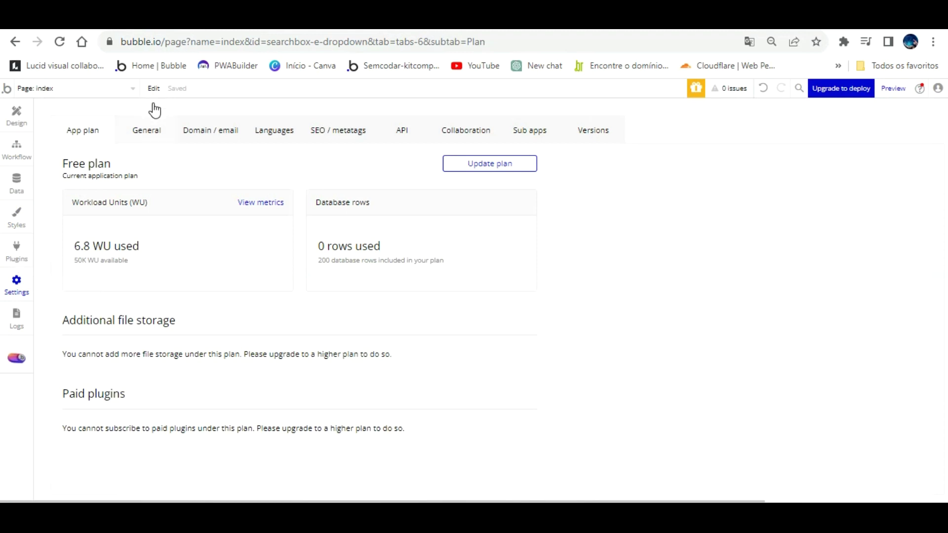
click(152, 131)
scroll(578, 220, down, 10)
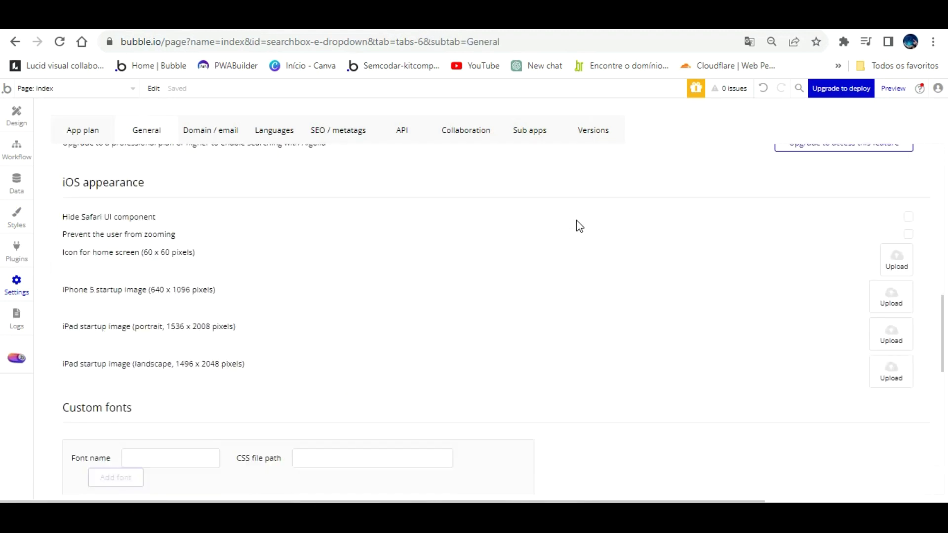
scroll(577, 232, down, 5)
scroll(573, 241, up, 12)
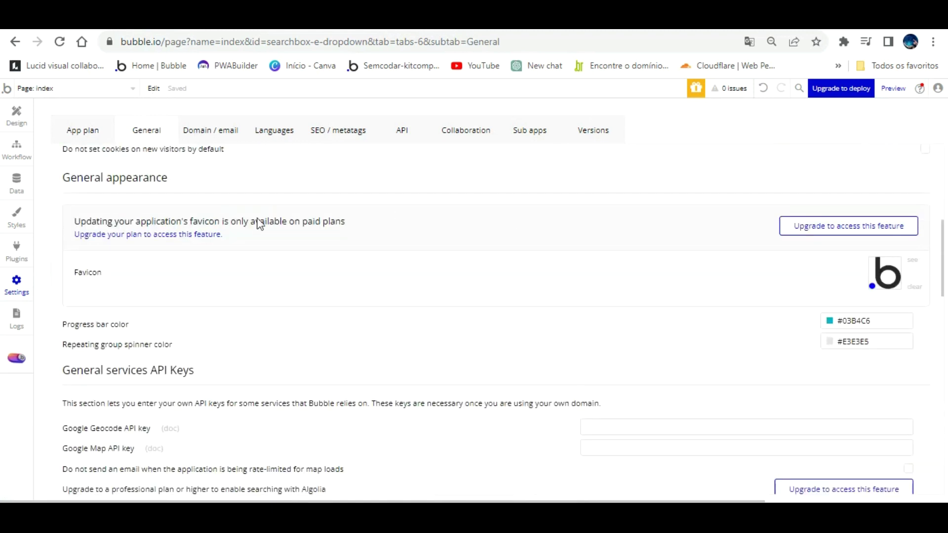
scroll(696, 353, down, 12)
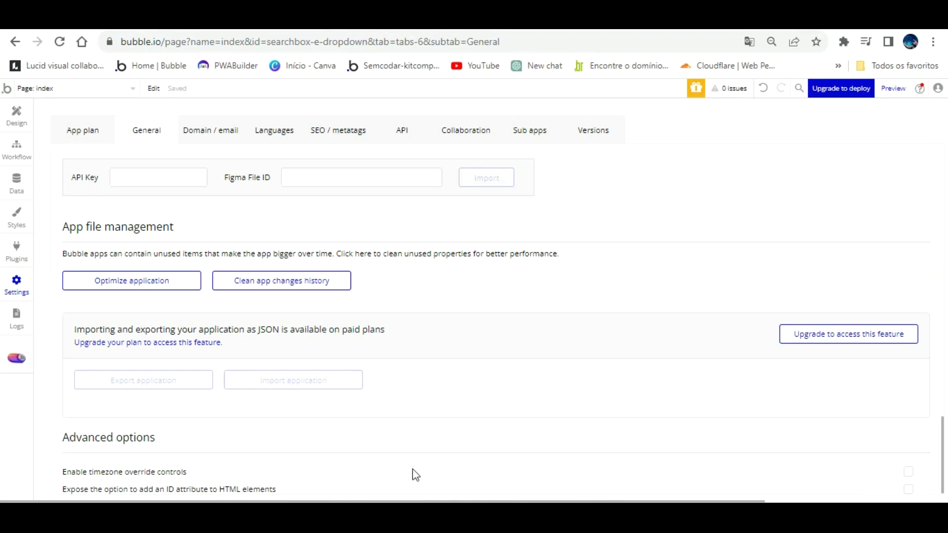
click(909, 489)
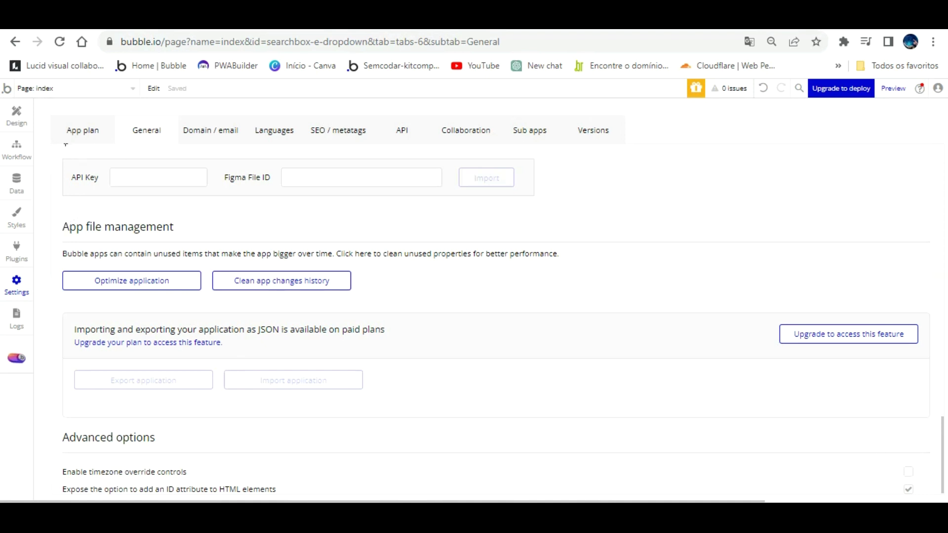
Create a new data type named Produtos in the app's database
click(17, 180)
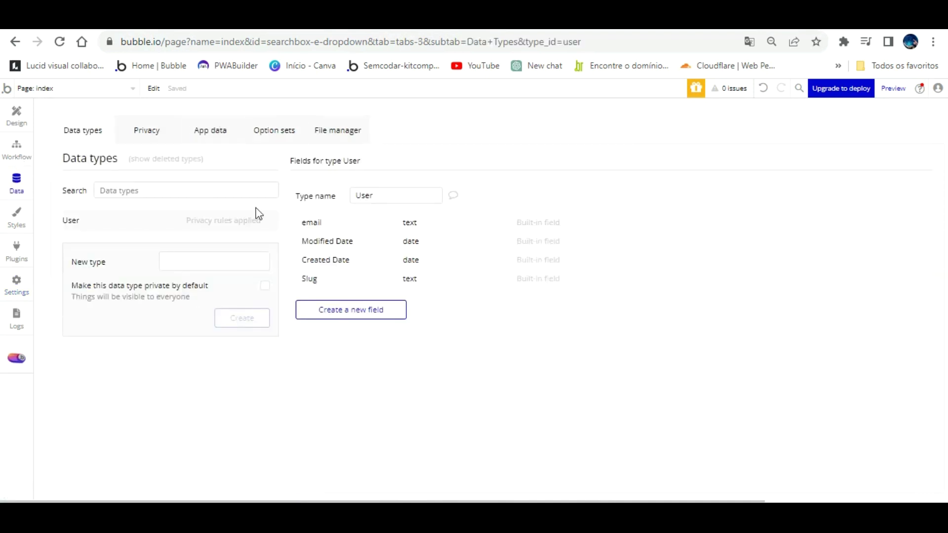
click(179, 246)
text(Produtos)
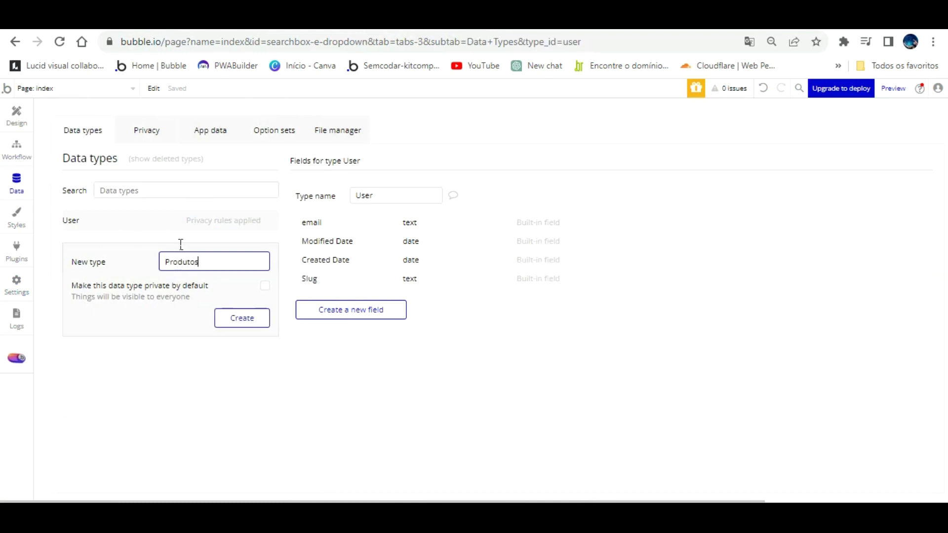
click(265, 316)
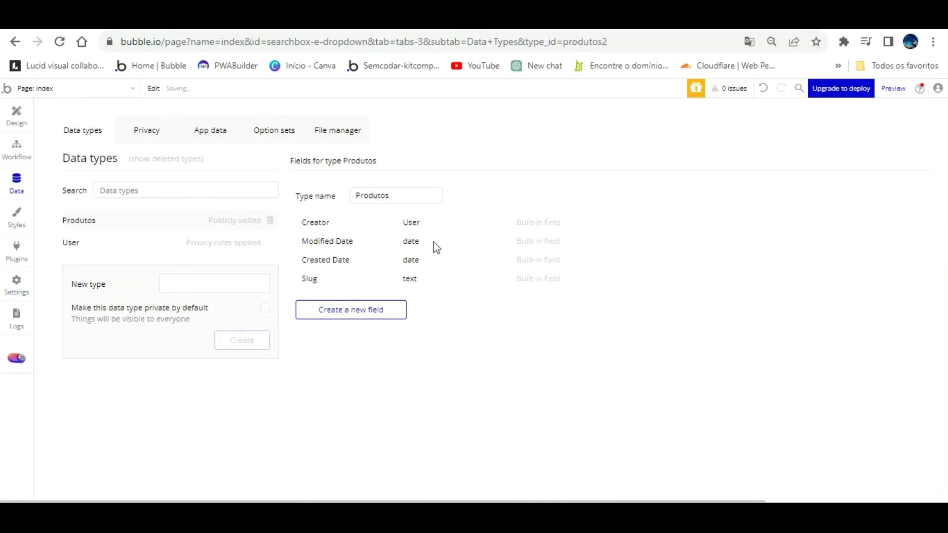
Add a field named Nome of type text to the Produtos data type
click(371, 302)
text(Nome)
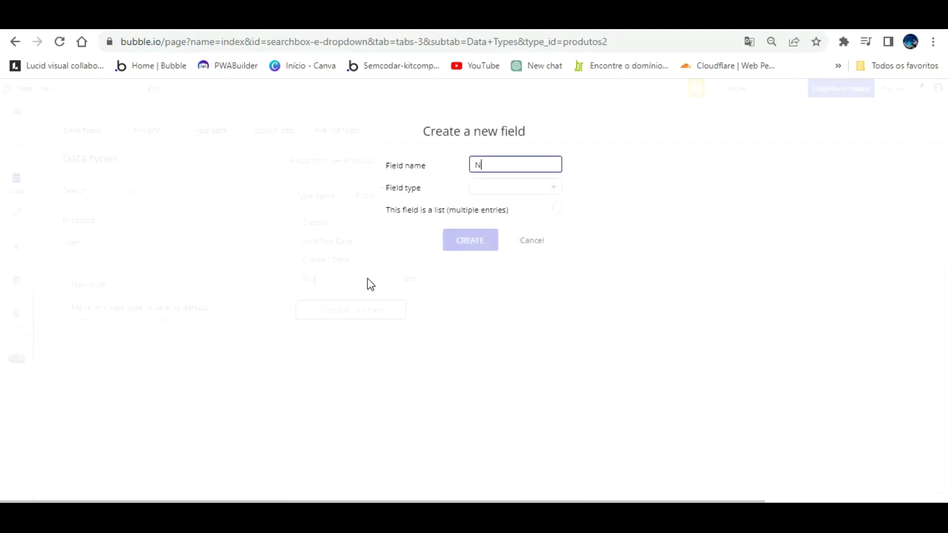
click(511, 183)
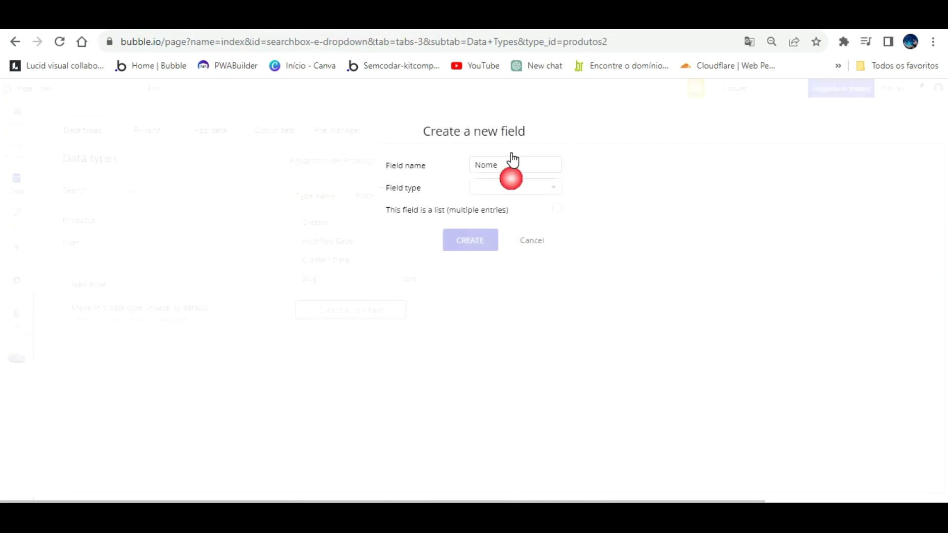
click(487, 264)
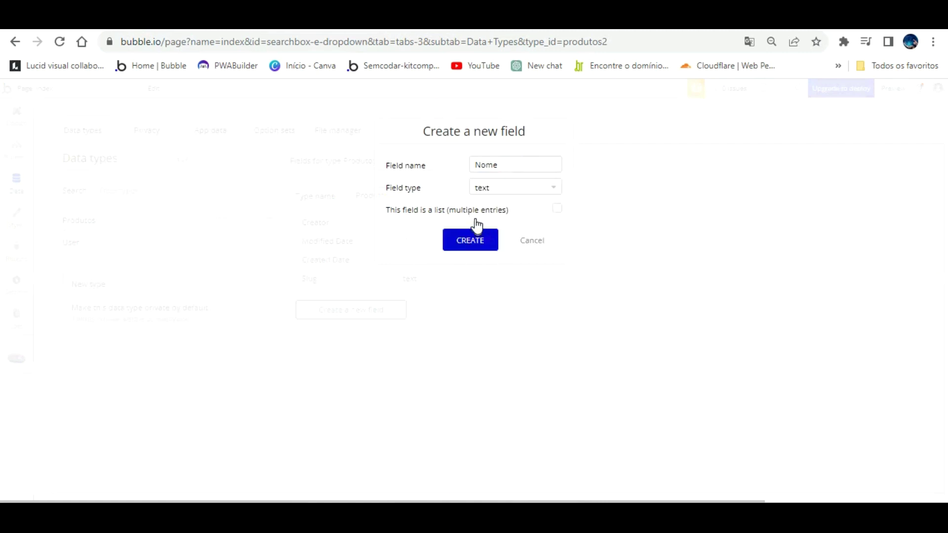
click(478, 236)
Add a field named Valor of type number to the Produtos data type
click(371, 327)
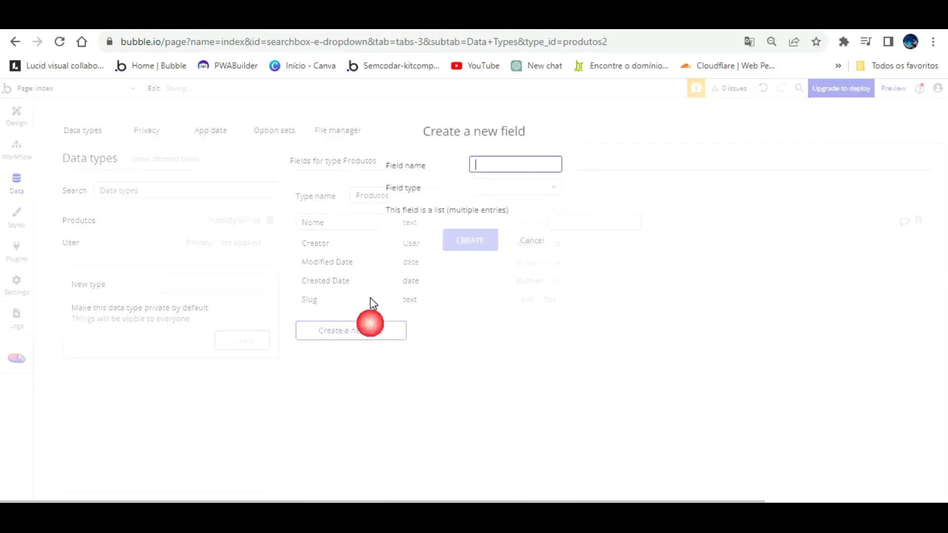
text(Valor)
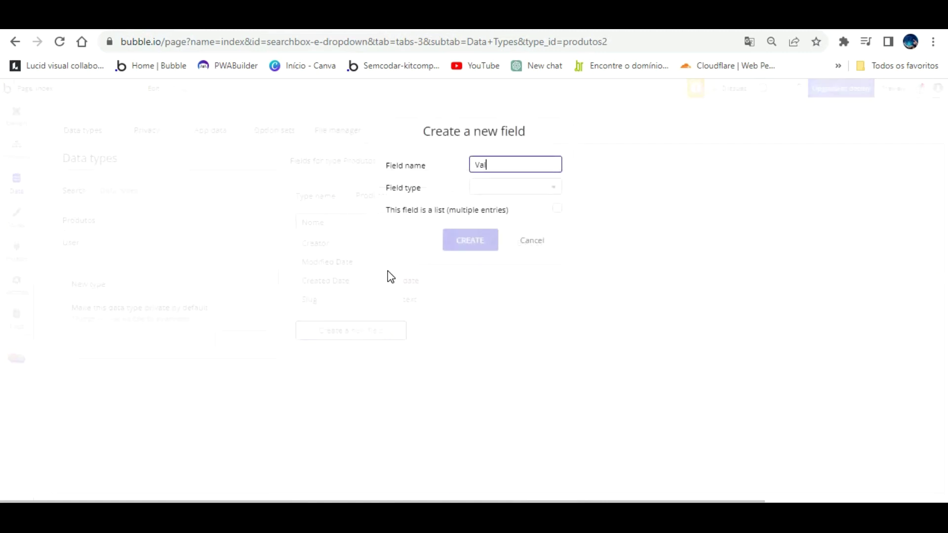
click(513, 188)
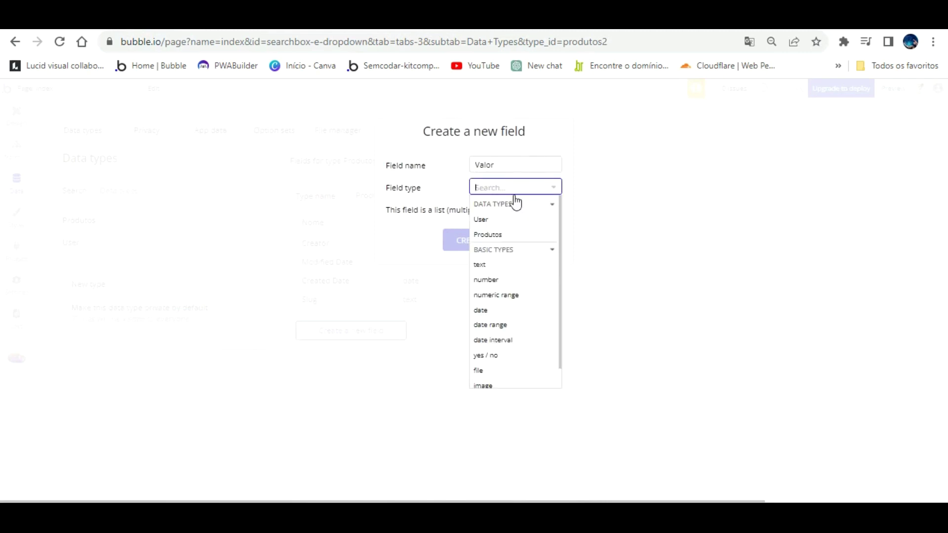
click(496, 262)
click(472, 239)
Add a field named Foto of type image to the Produtos data type
click(354, 349)
text(Foto)
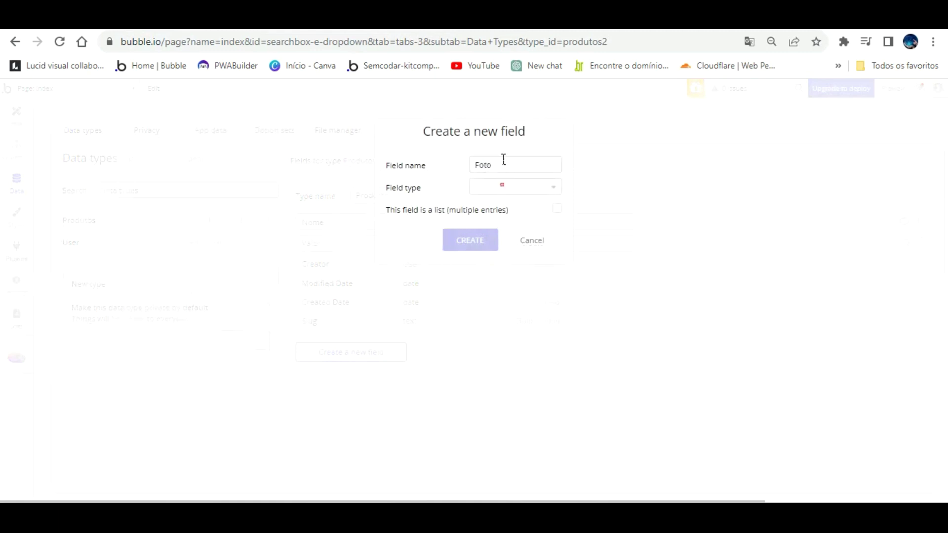
click(501, 188)
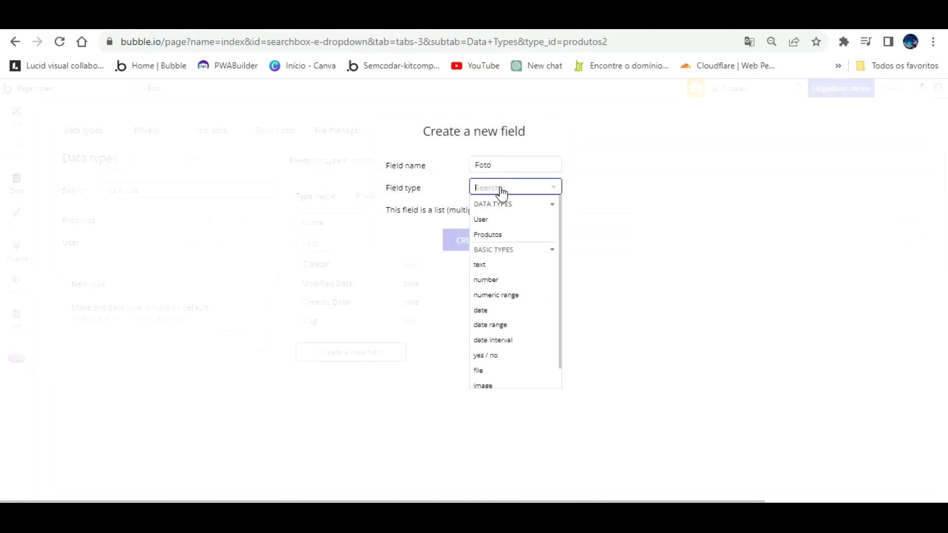
click(487, 351)
click(476, 238)
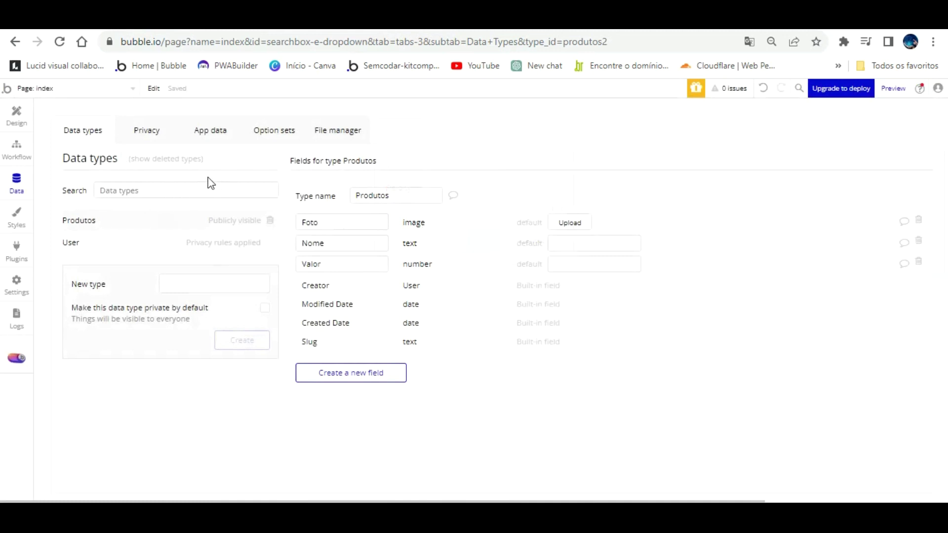
Skip the option sets tutorial and create a new option set named Setor
click(270, 113)
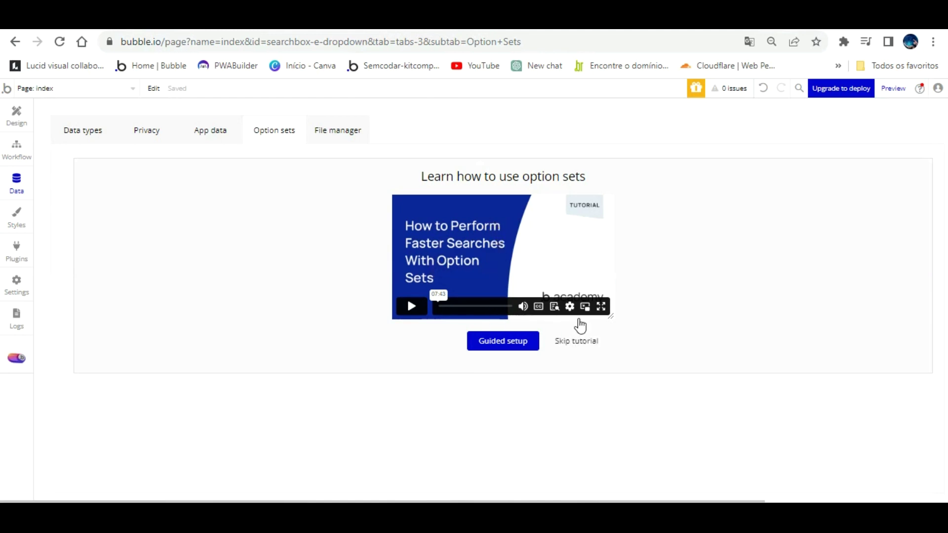
click(577, 342)
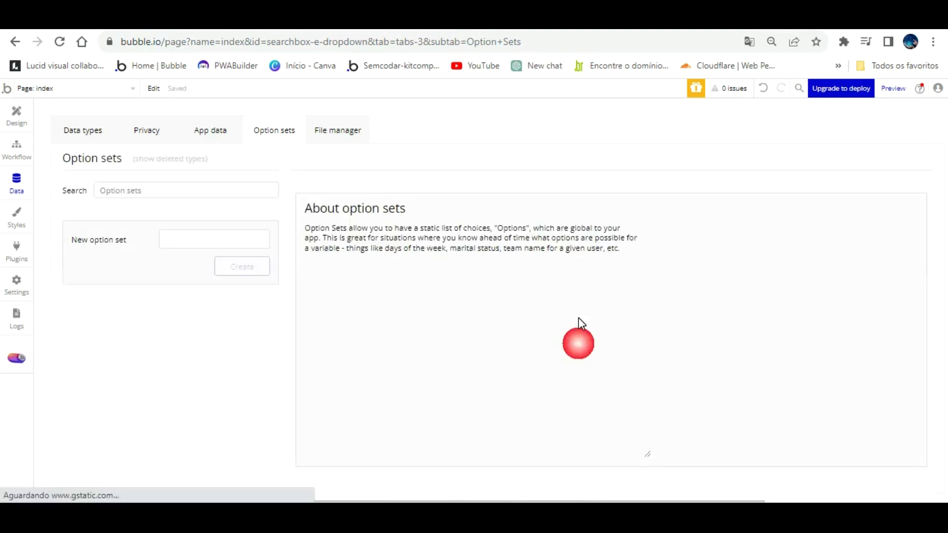
click(188, 240)
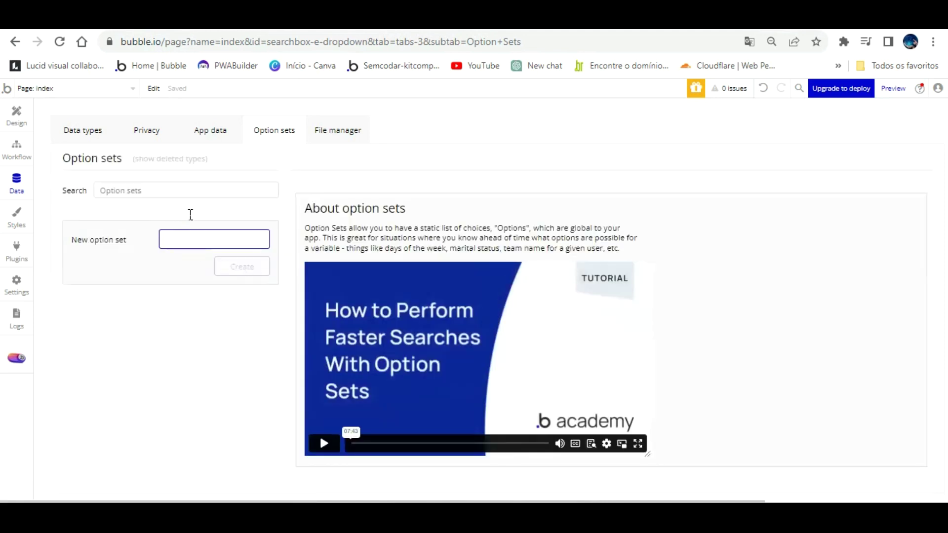
text(Set)
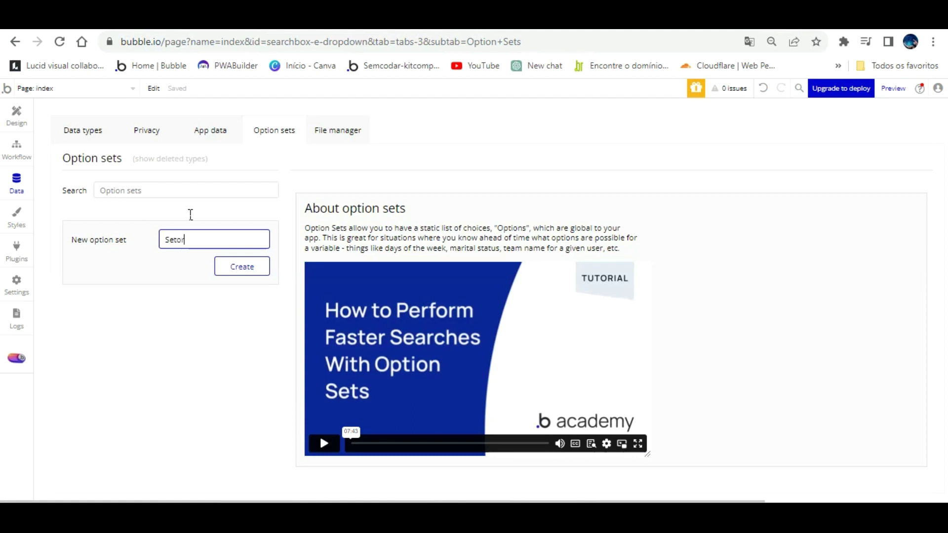
text(or)
click(247, 265)
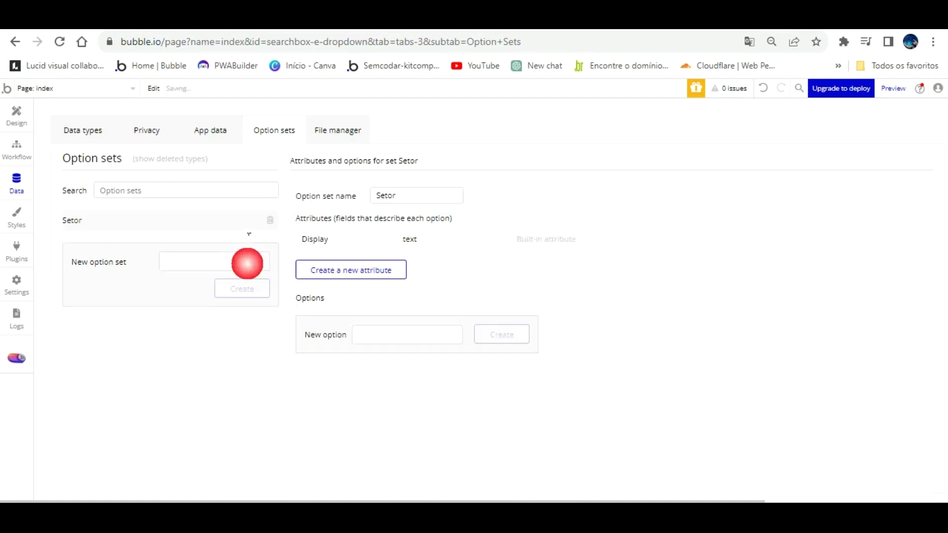
Add the option Padaria to the Setor option set
click(393, 334)
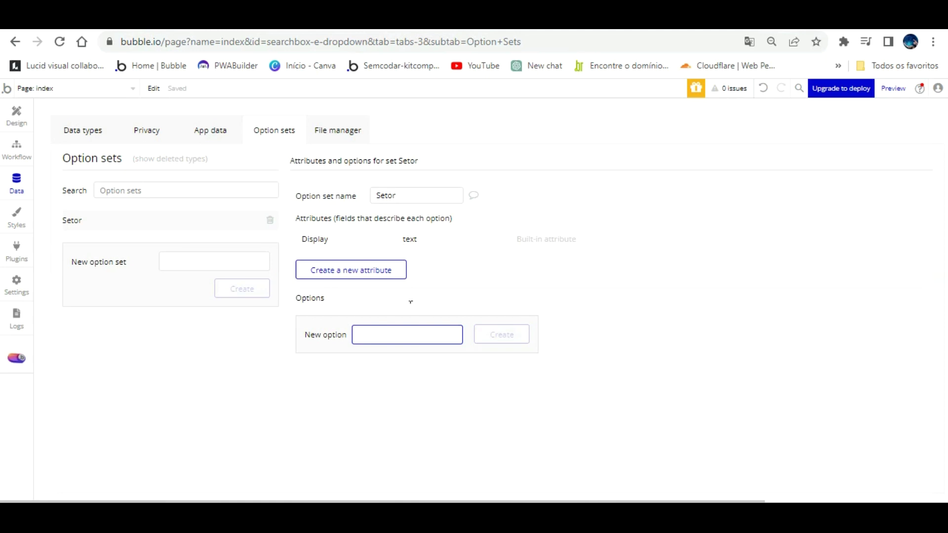
text(F)
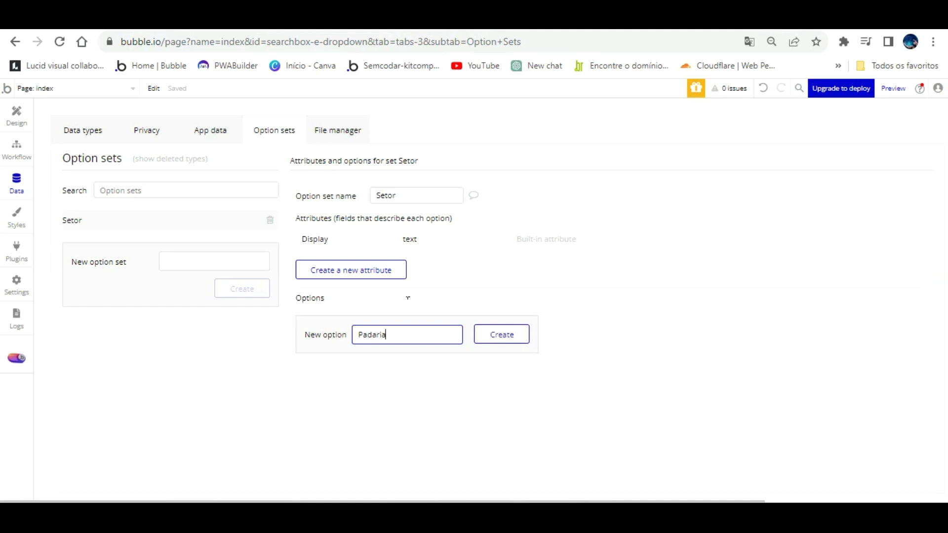
click(502, 334)
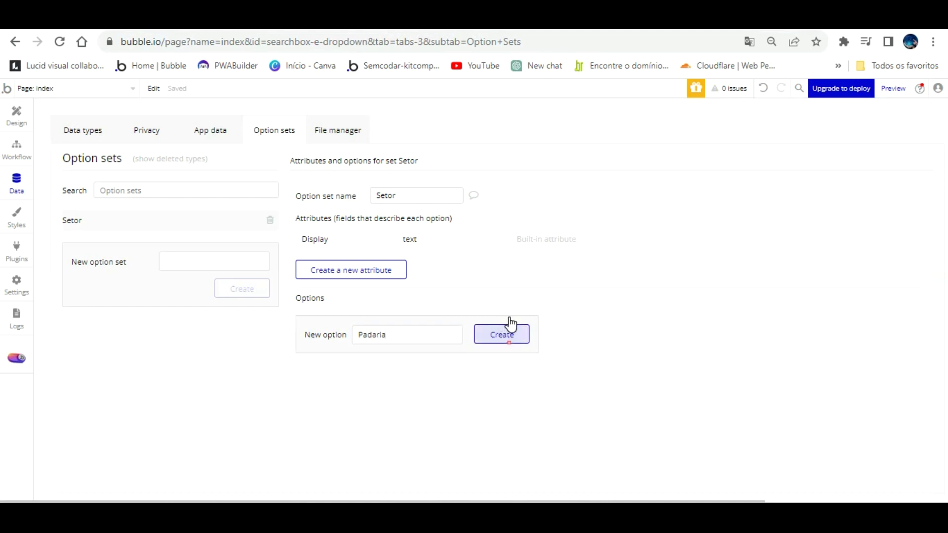
Add the options Bebidas and Cereais to the Setor option set
click(411, 363)
text(B)
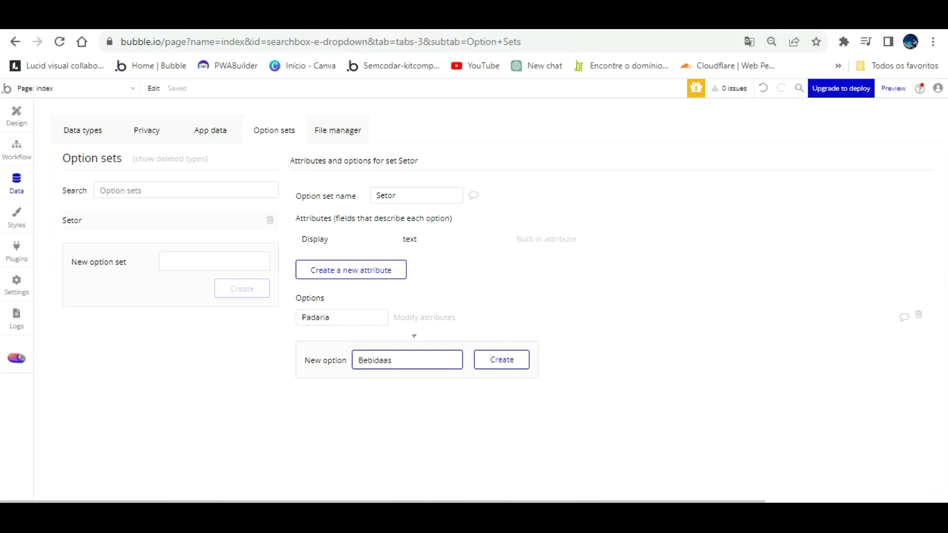
text(ebidas)
click(502, 360)
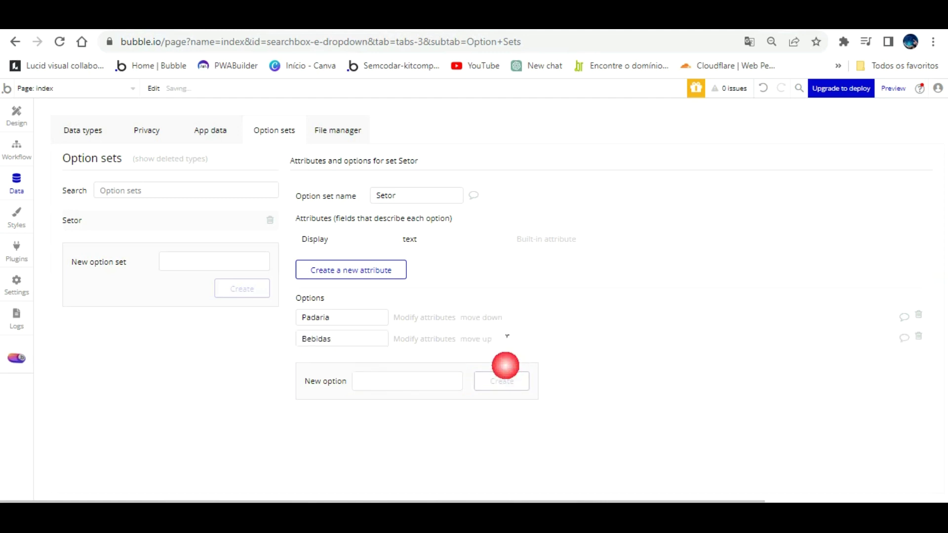
click(367, 381)
text(Cereais)
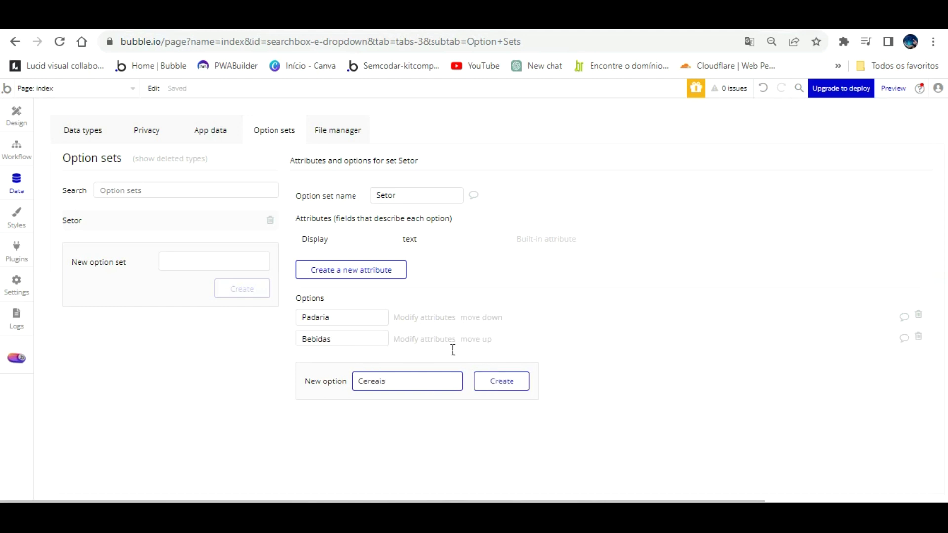
click(501, 381)
Add the options Açougue and Biscoitos to the Setor option set
click(432, 402)
text(Açougue)
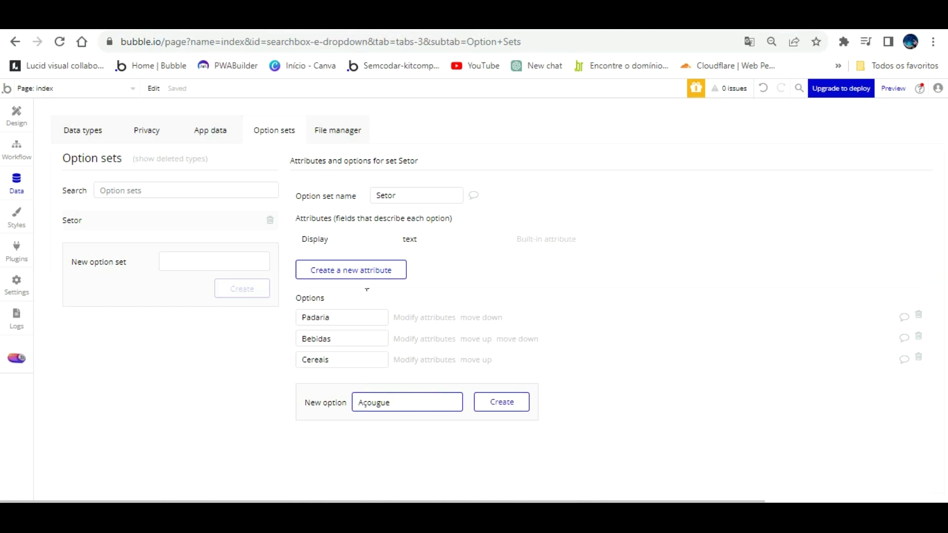
click(496, 402)
click(393, 423)
text(Biscoitos)
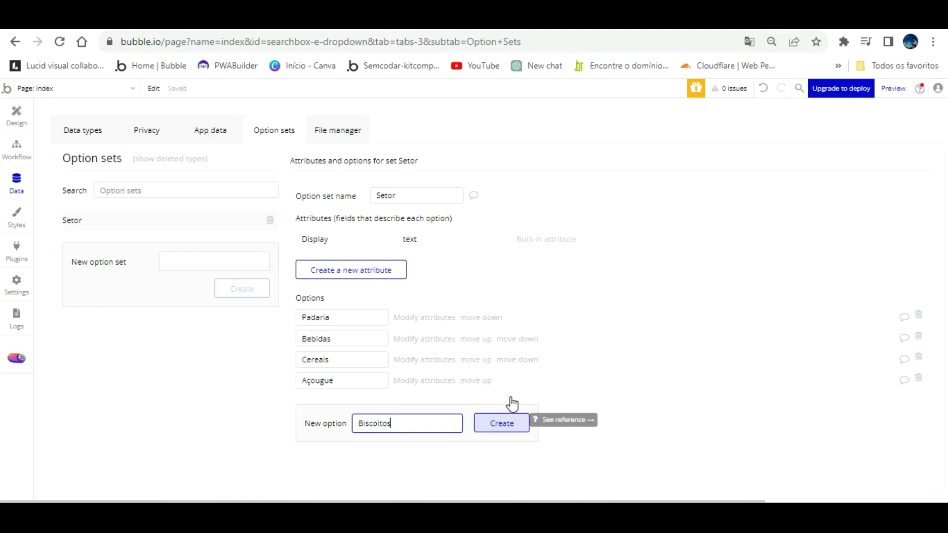
click(501, 426)
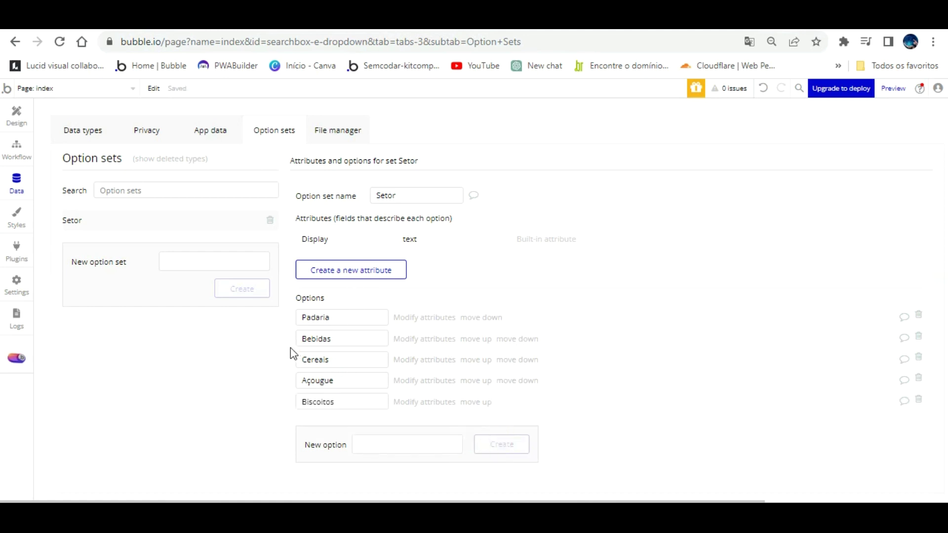
Add a field named Setor of type Setor to the Produtos data type and check its default value choices
click(83, 119)
click(369, 371)
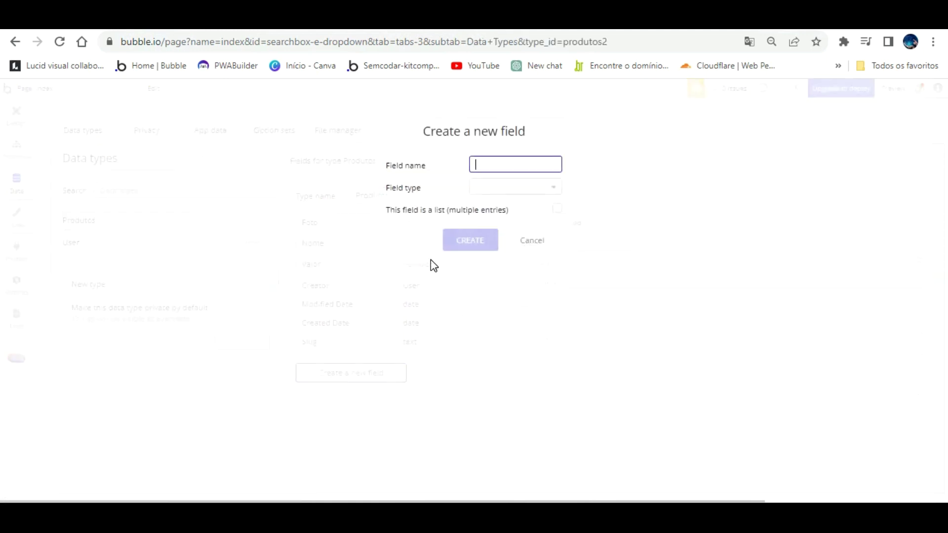
text(Setor)
key(Tab)
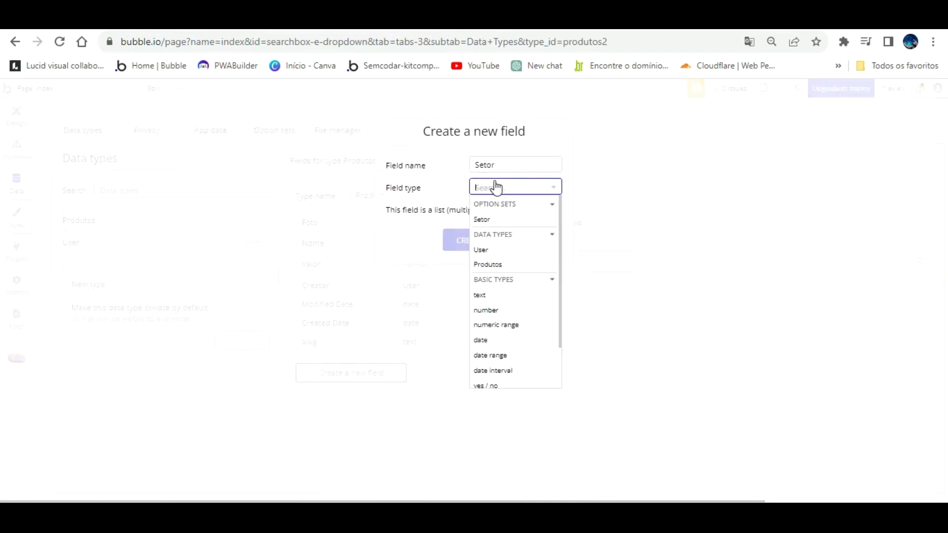
click(484, 217)
click(477, 239)
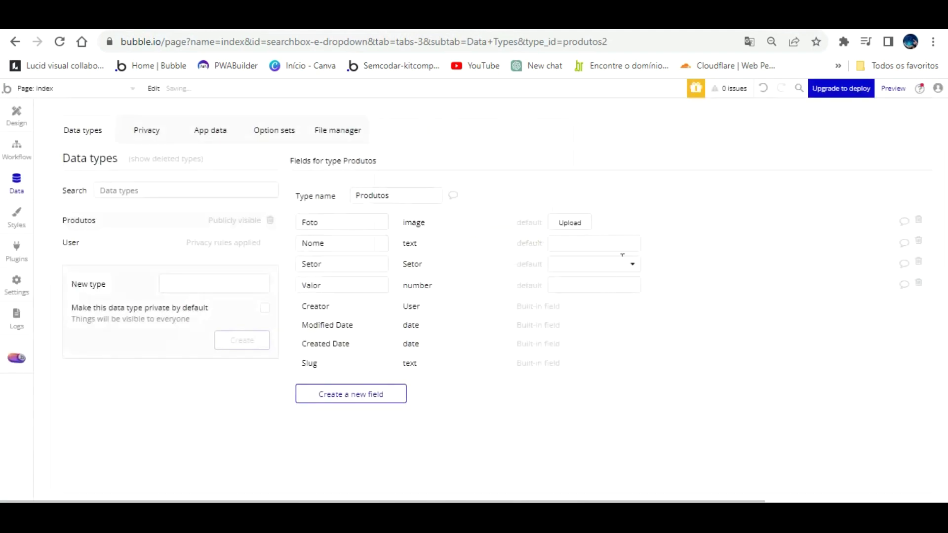
click(633, 258)
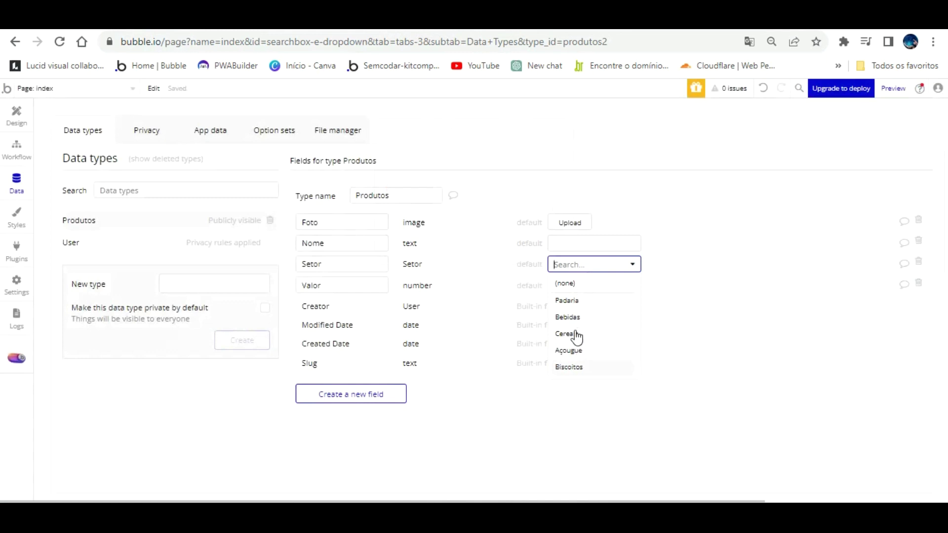
click(707, 373)
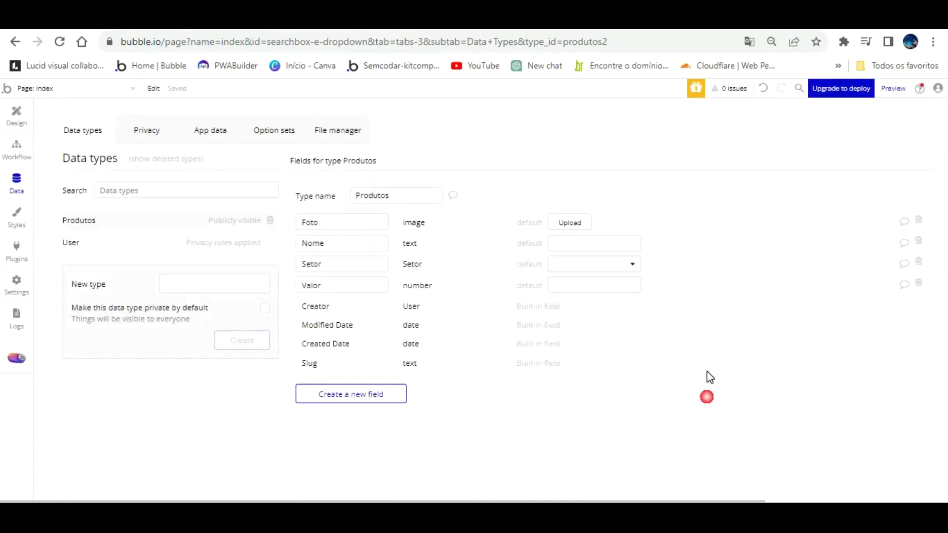
Draw a group about 1045 px wide across the index page and set its type of content to Produtos
click(17, 107)
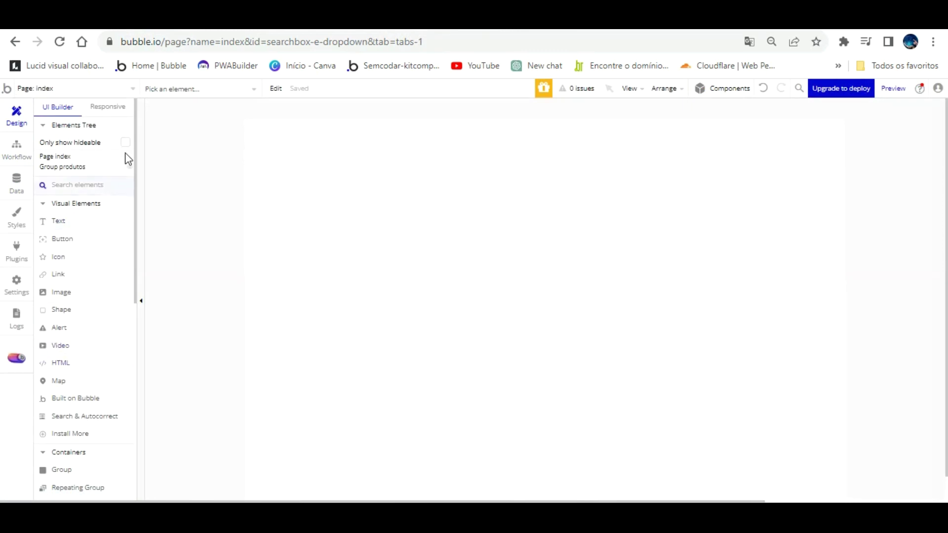
scroll(95, 336, down, 4)
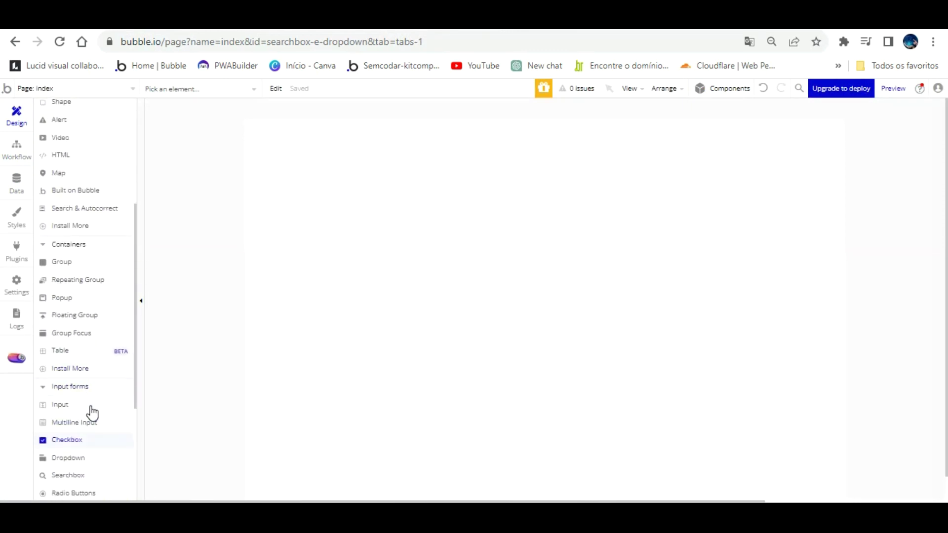
scroll(106, 362, up, 4)
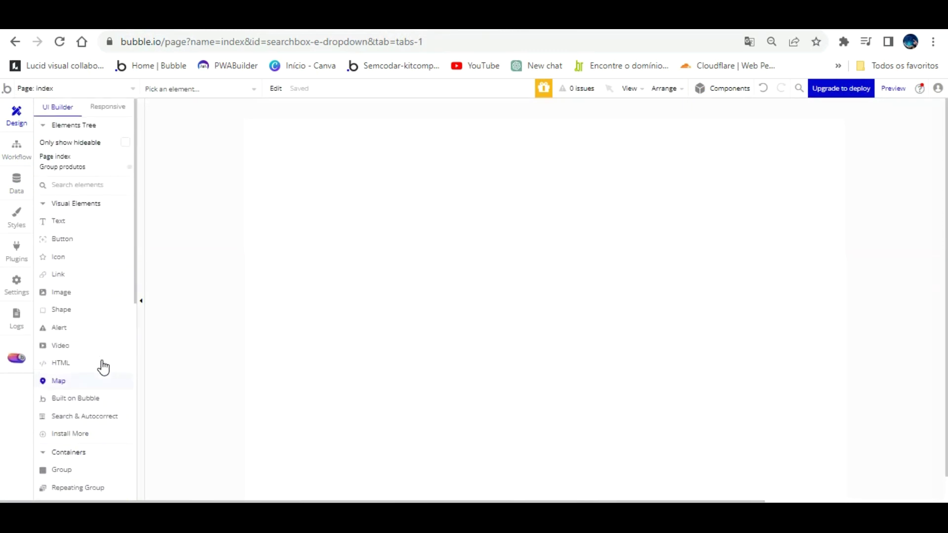
scroll(102, 368, down, 3)
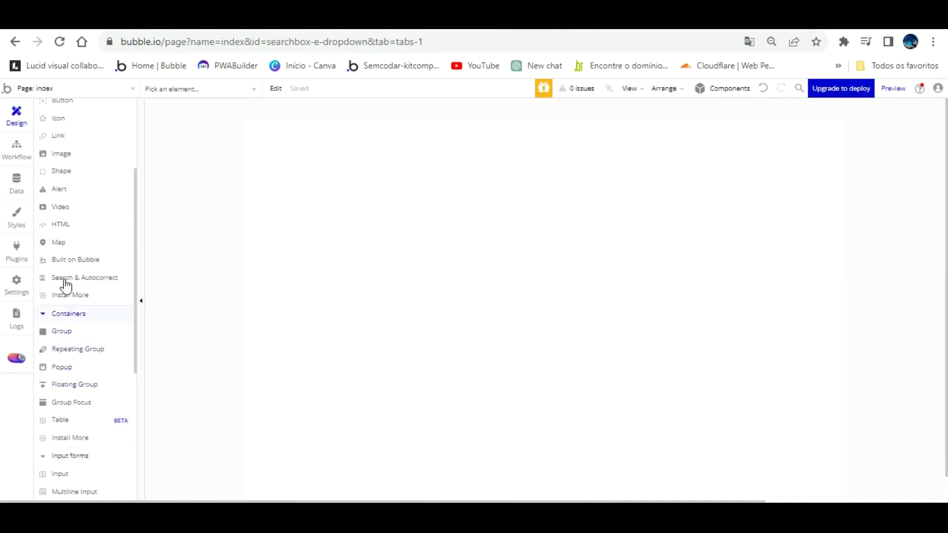
click(61, 331)
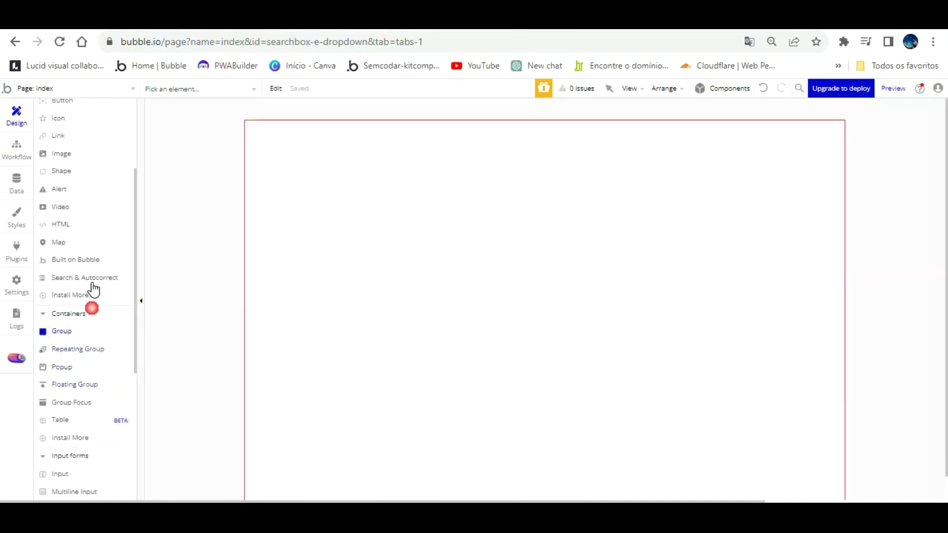
drag(252, 111, 832, 492)
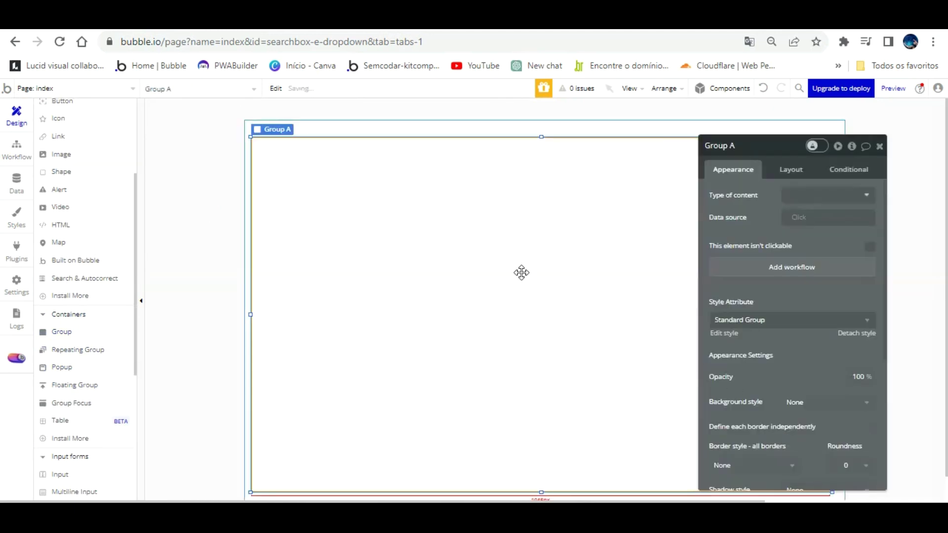
click(840, 195)
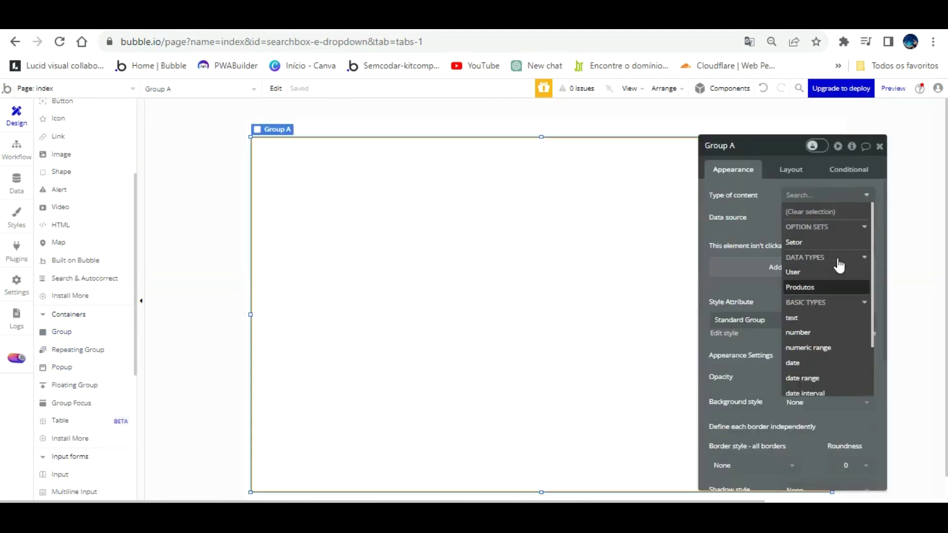
click(839, 285)
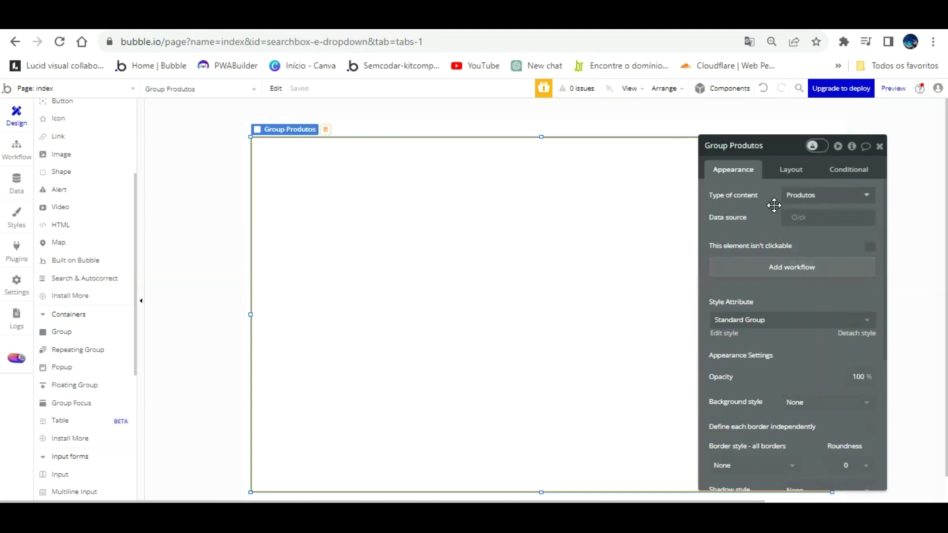
Detach the group's style and give it a flat grey background colour of #827C7C
drag(774, 205, 808, 197)
click(645, 197)
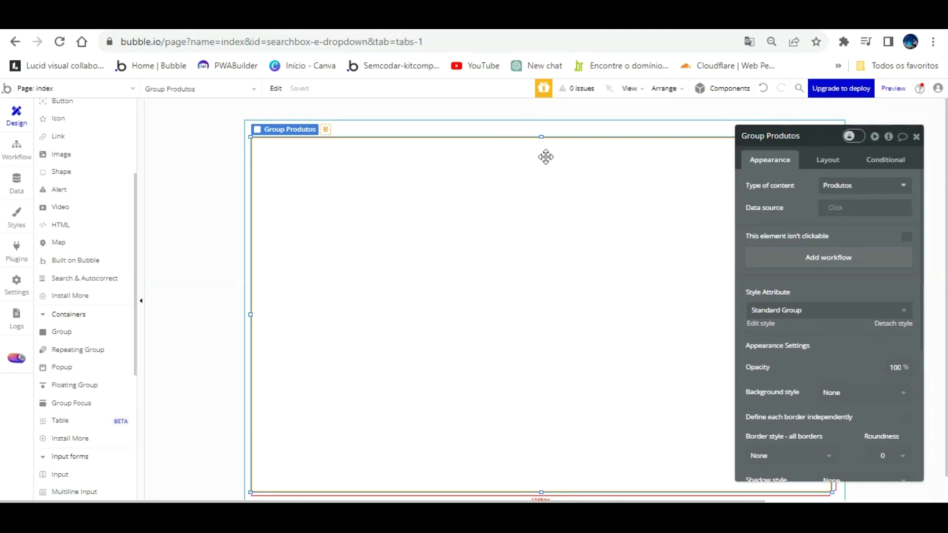
drag(854, 242, 708, 251)
click(785, 322)
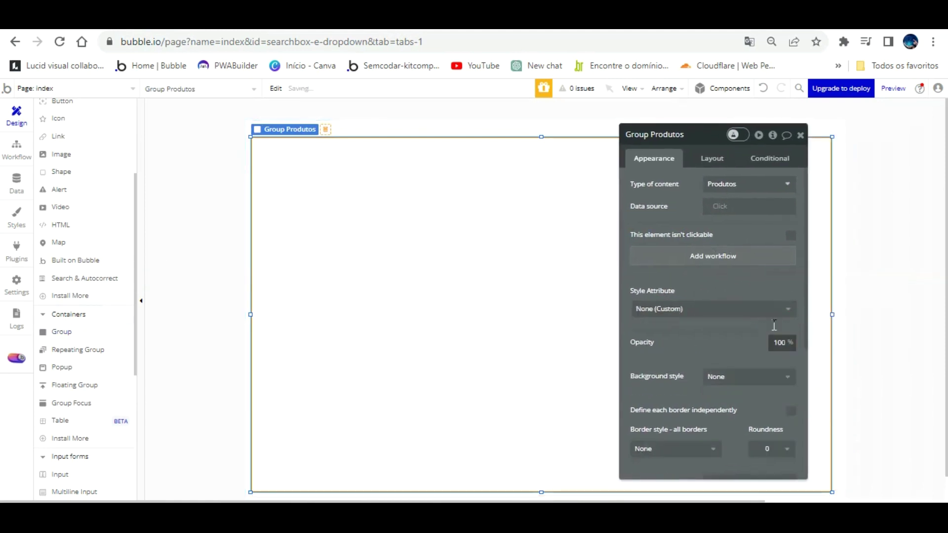
click(743, 377)
click(718, 398)
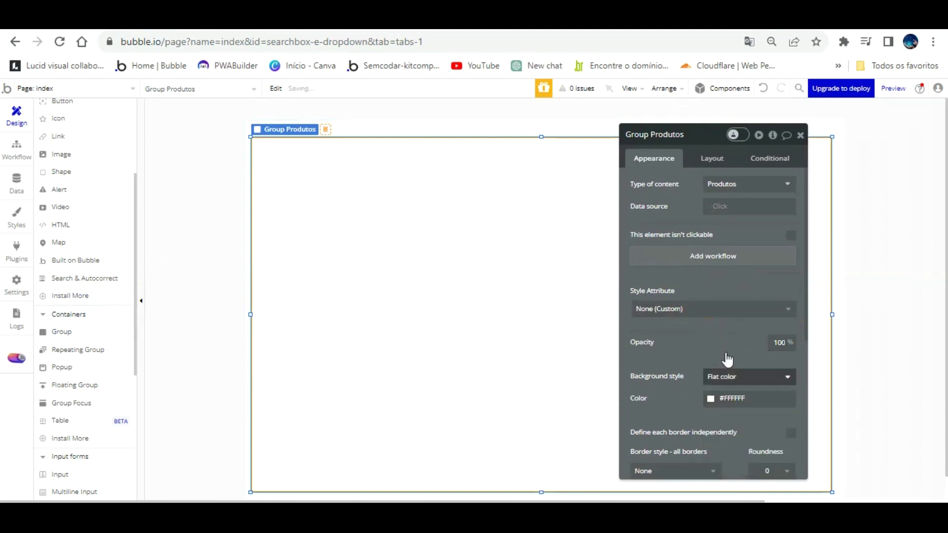
click(711, 397)
drag(721, 361, 710, 377)
click(436, 256)
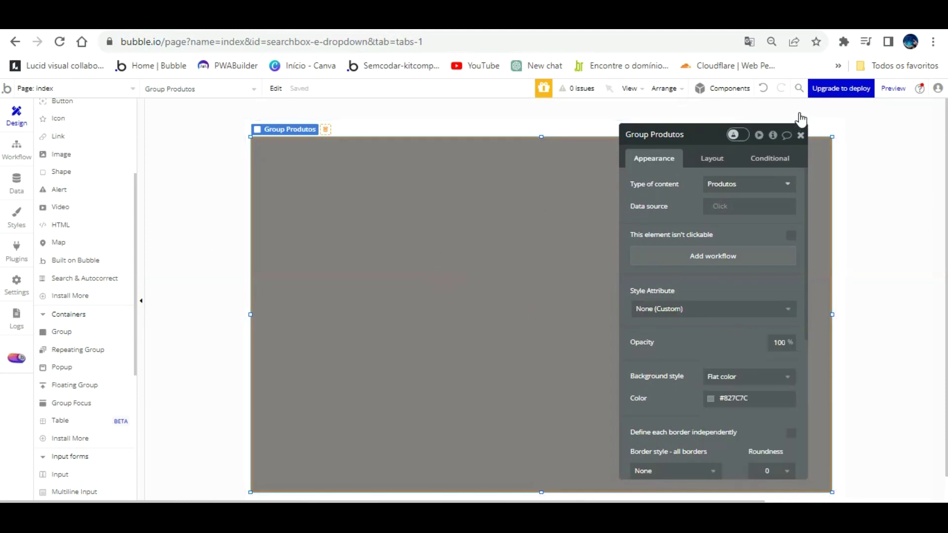
click(800, 134)
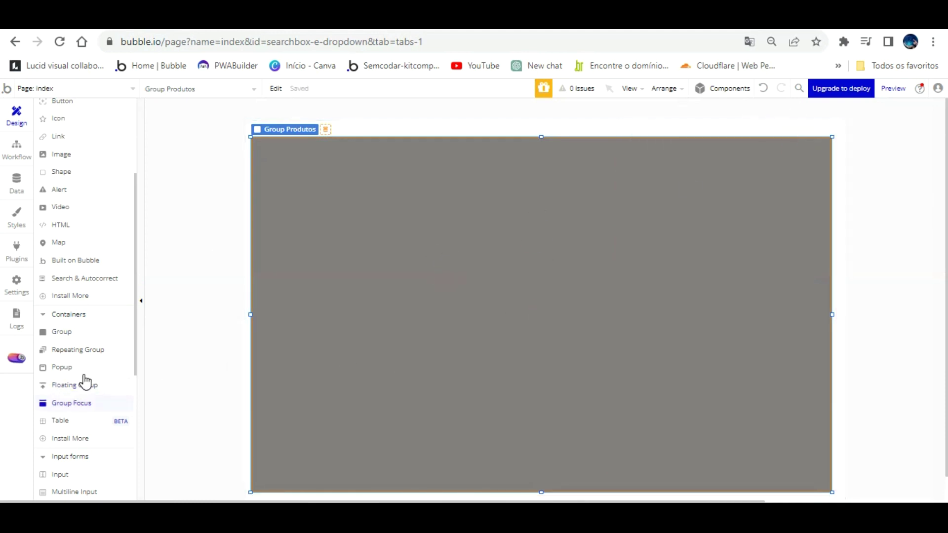
Draw a repeating group about 993 px wide and 486 px high inside the grey group and detach its style
click(78, 350)
drag(265, 209, 817, 454)
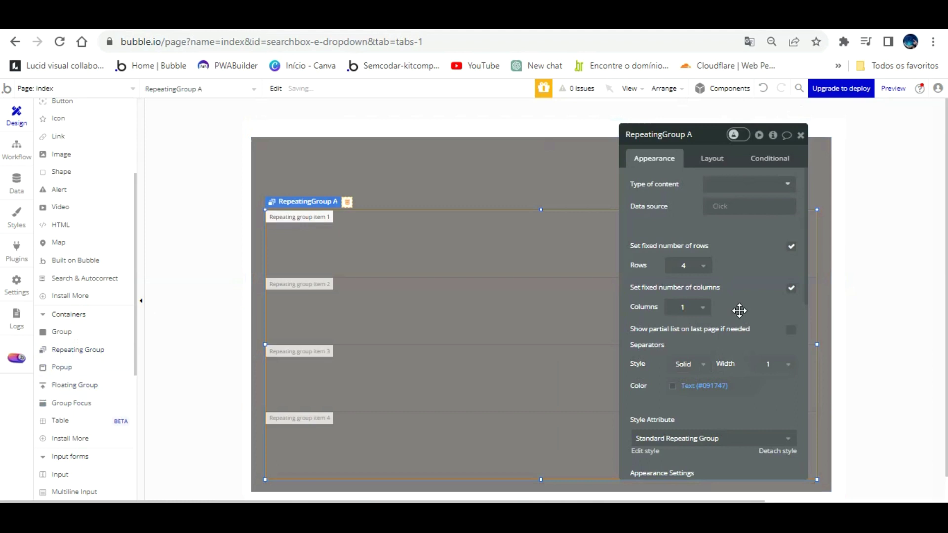
click(782, 451)
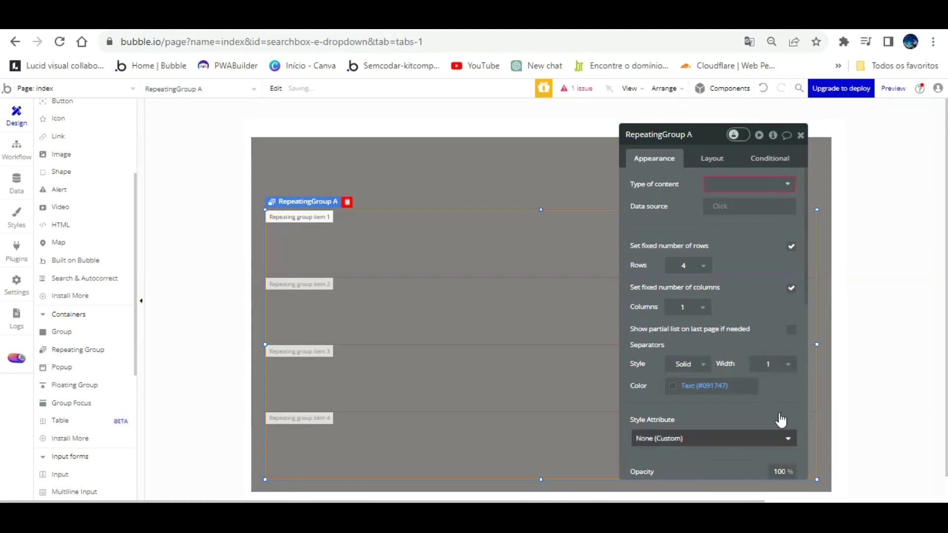
Turn off the repeating group's fixed number of rows and set the minimum row height to 30
drag(777, 422, 649, 267)
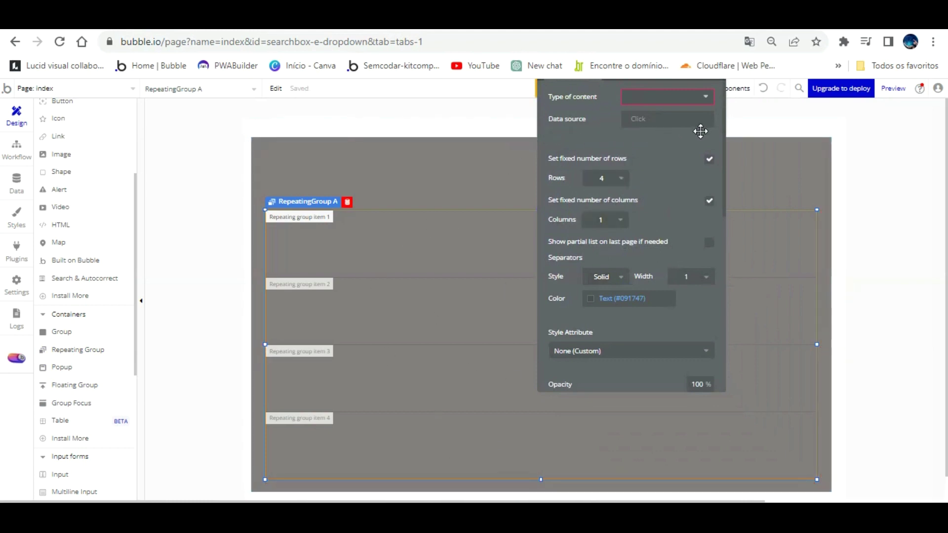
click(709, 158)
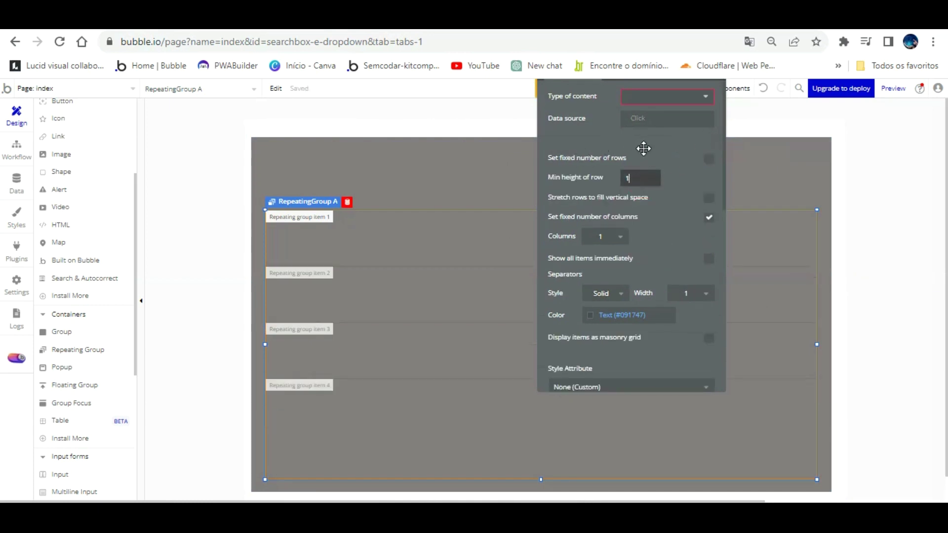
click(658, 144)
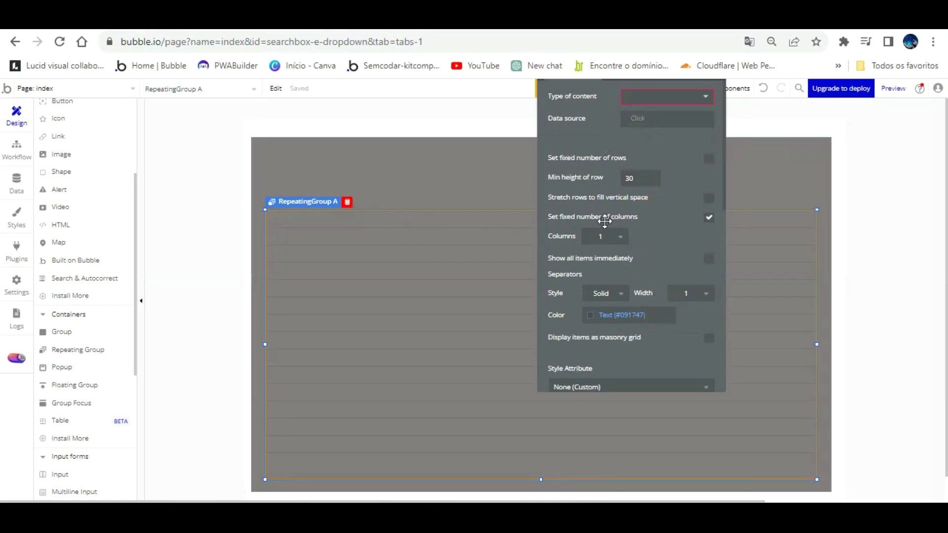
scroll(663, 322, down, 2)
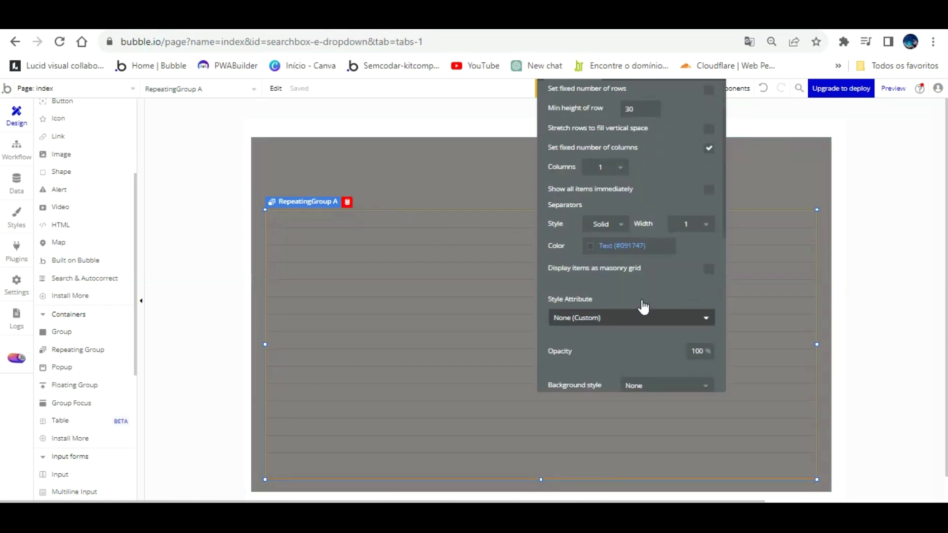
scroll(643, 304, up, 2)
drag(640, 220, 671, 277)
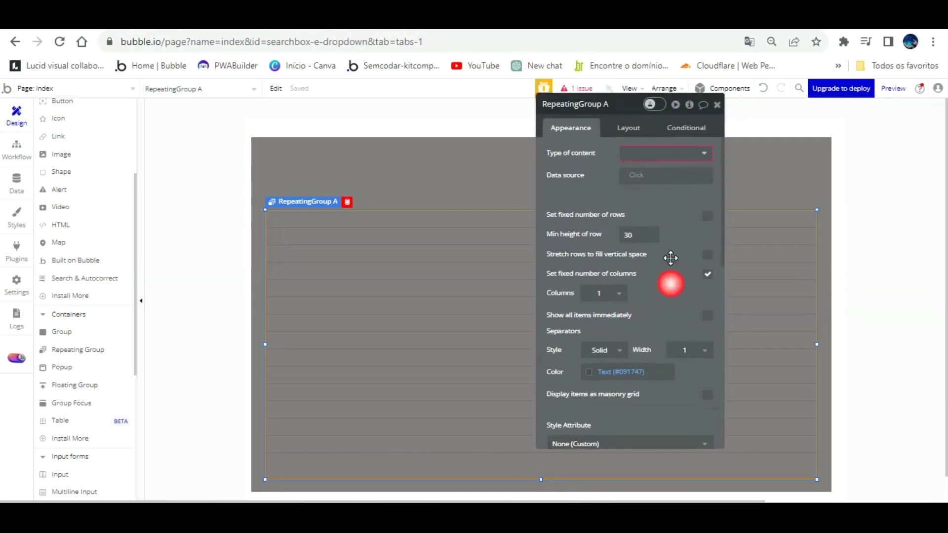
Set the repeating group's type of content to Produtos
click(691, 154)
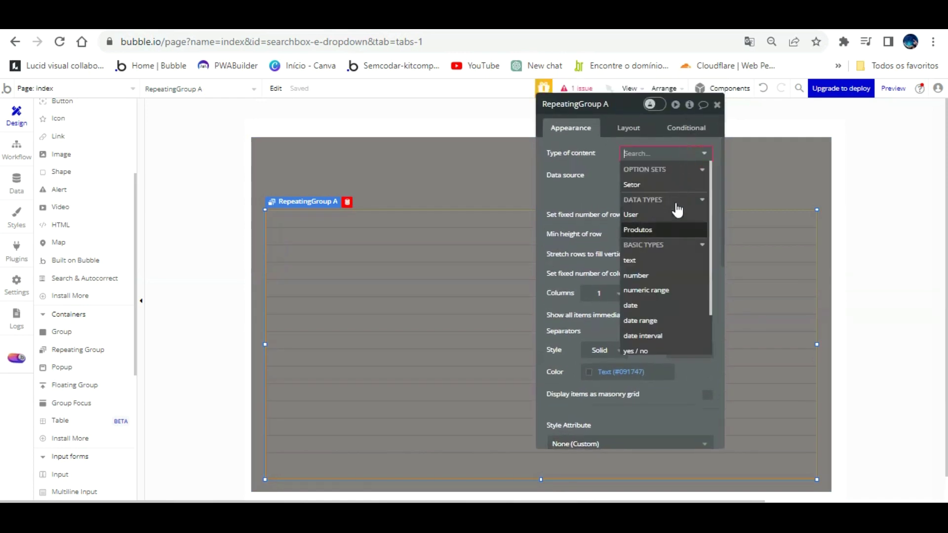
click(637, 229)
click(668, 277)
scroll(668, 258, down, 7)
scroll(668, 257, up, 7)
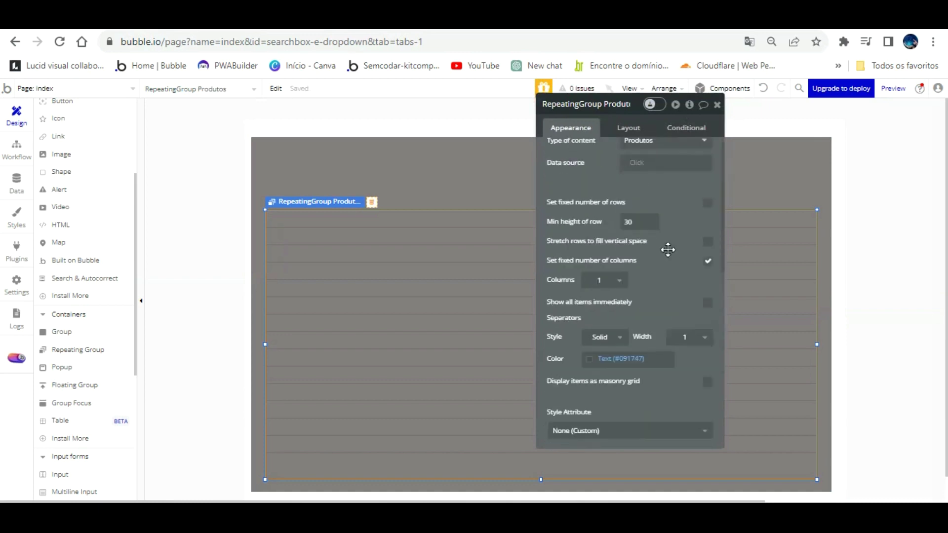
scroll(668, 249, up, 1)
click(637, 176)
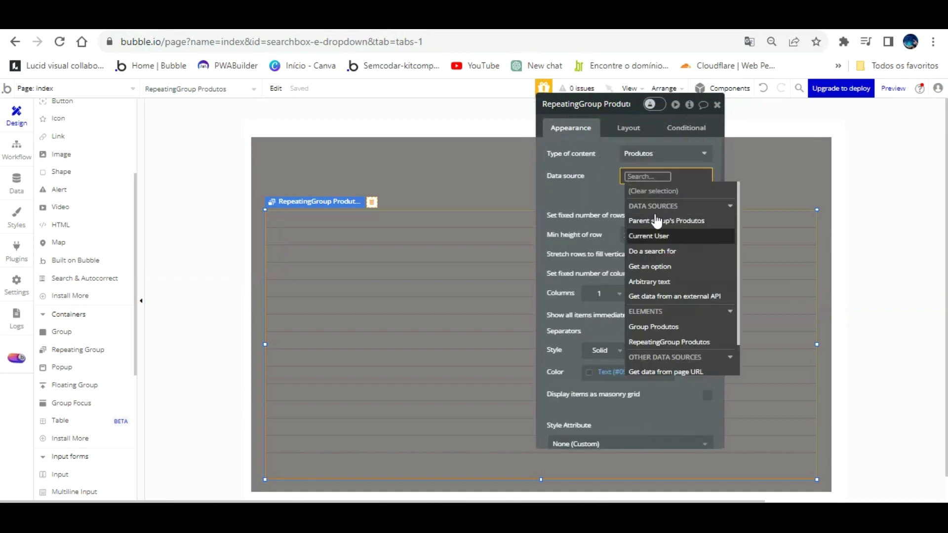
click(605, 165)
Give the repeating group a flat background colour of #FFFFFF and set its border roundness to 5
scroll(660, 232, down, 5)
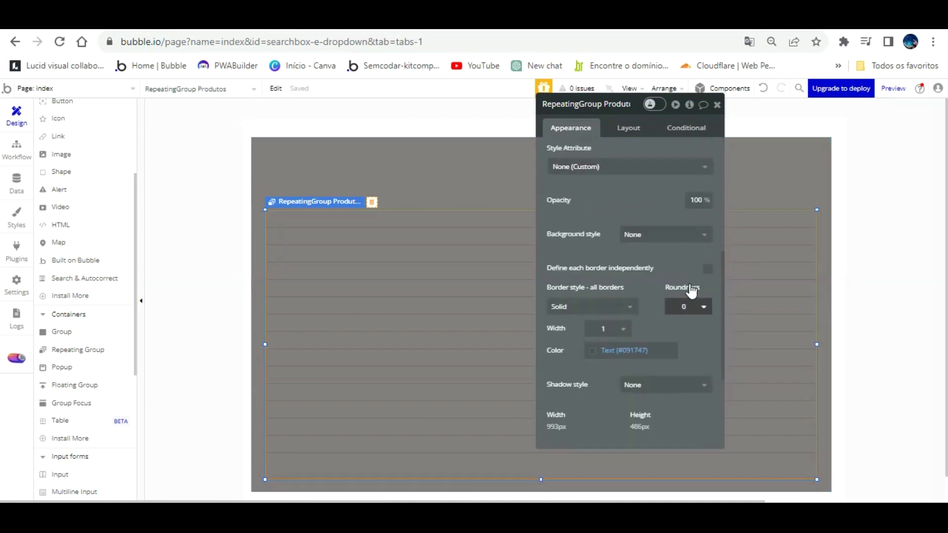
click(649, 236)
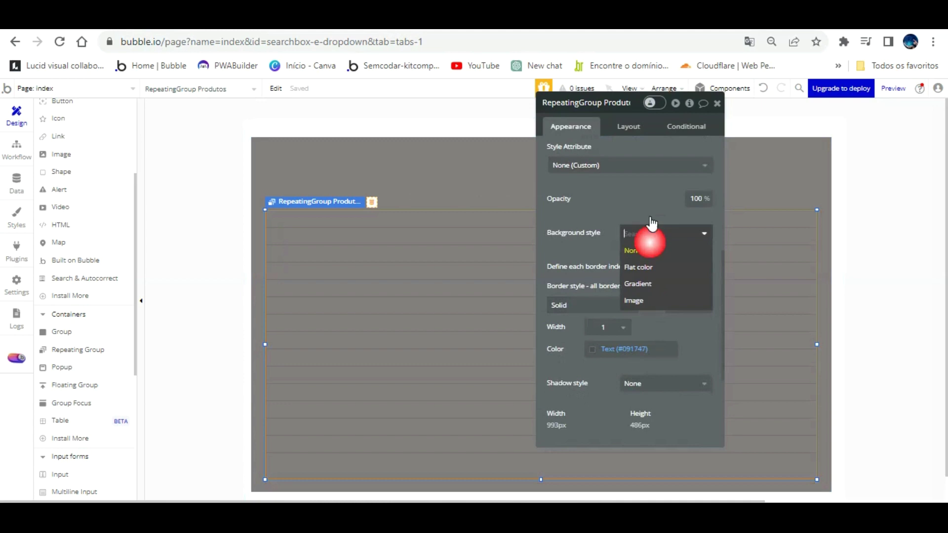
click(645, 266)
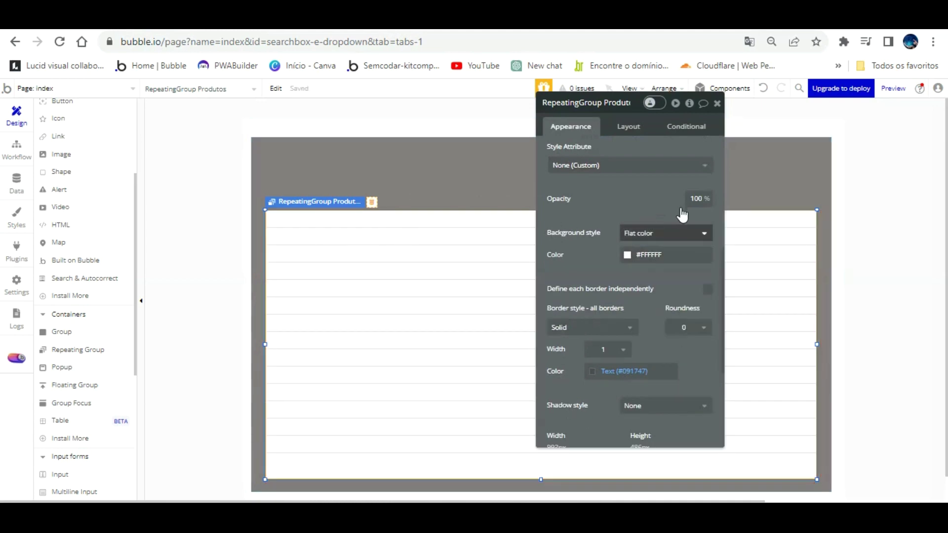
click(698, 326)
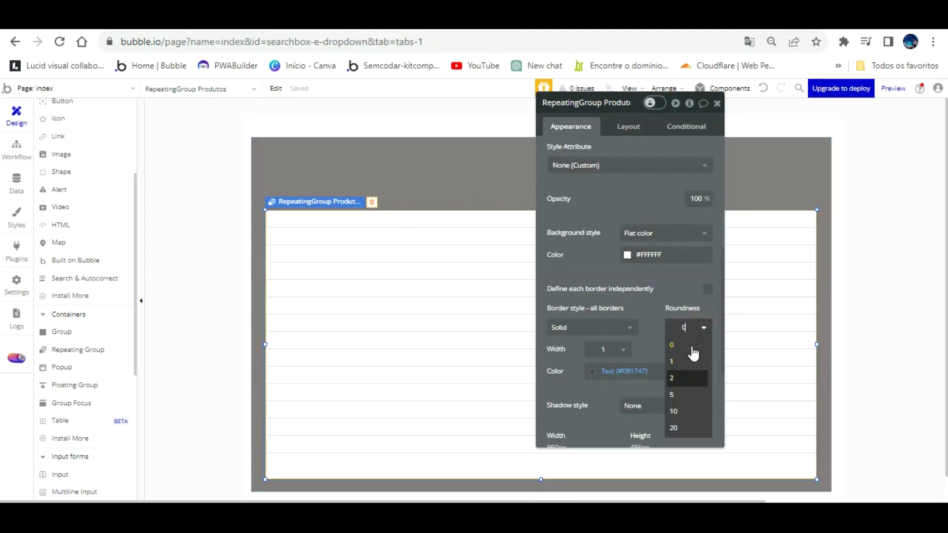
click(686, 395)
drag(612, 256, 420, 267)
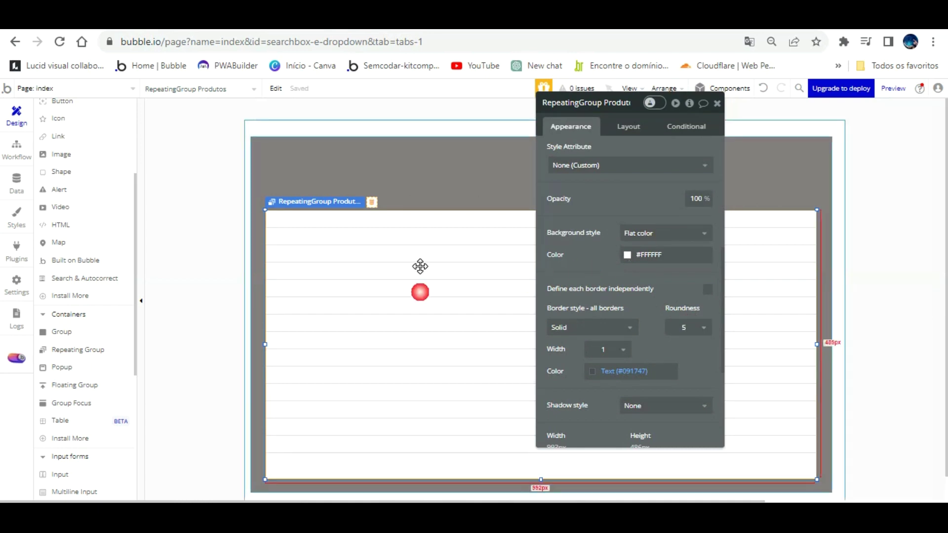
drag(597, 179, 614, 312)
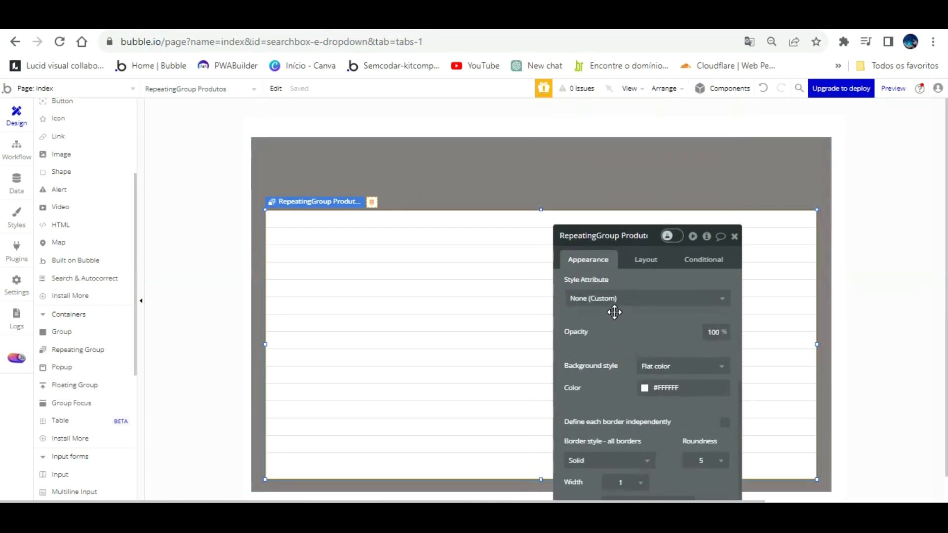
Draw a search box about 639 px wide and 59 px high inside the grey group, above the repeating group
scroll(91, 385, up, 1)
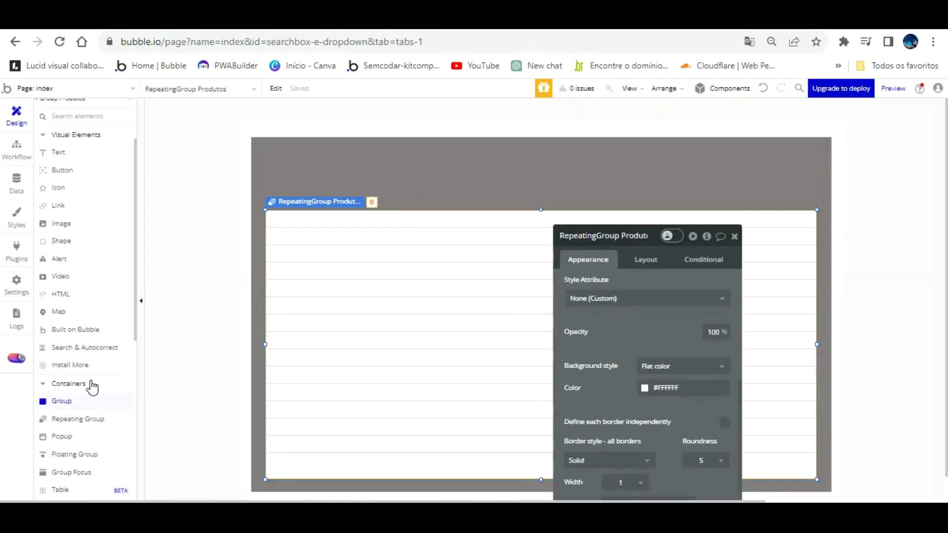
scroll(87, 384, down, 2)
scroll(87, 387, down, 2)
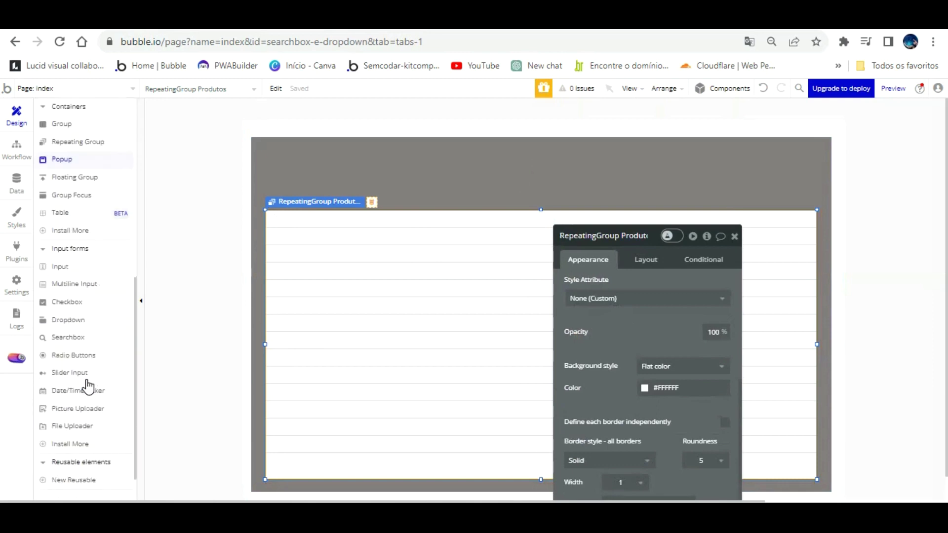
click(79, 333)
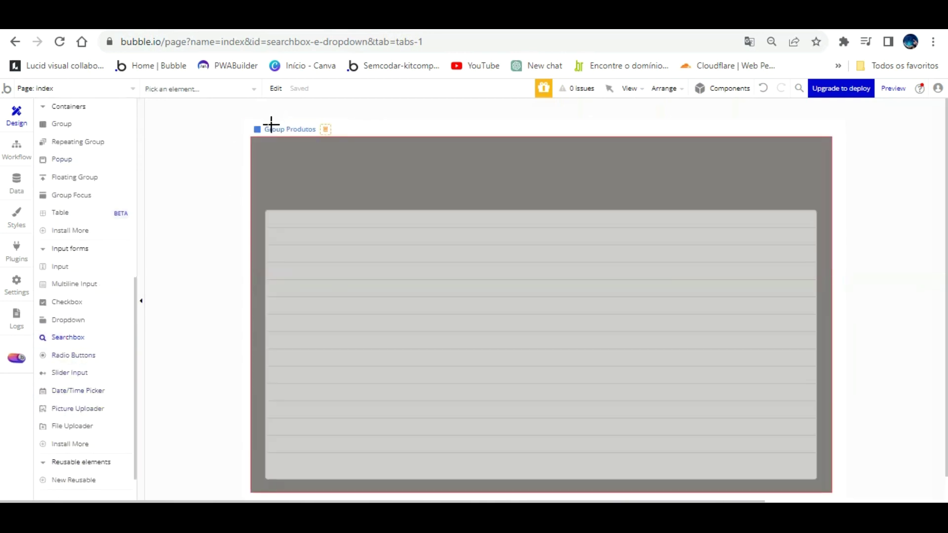
drag(270, 150, 625, 182)
Set the search box's height to 40 and align it with the repeating group's left edge at X 26
click(655, 259)
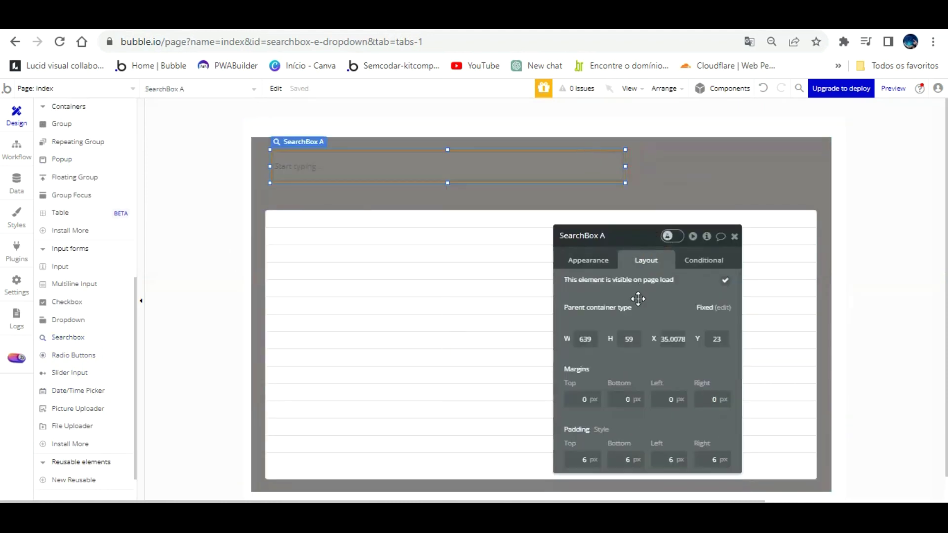
text(40)
drag(512, 136, 508, 135)
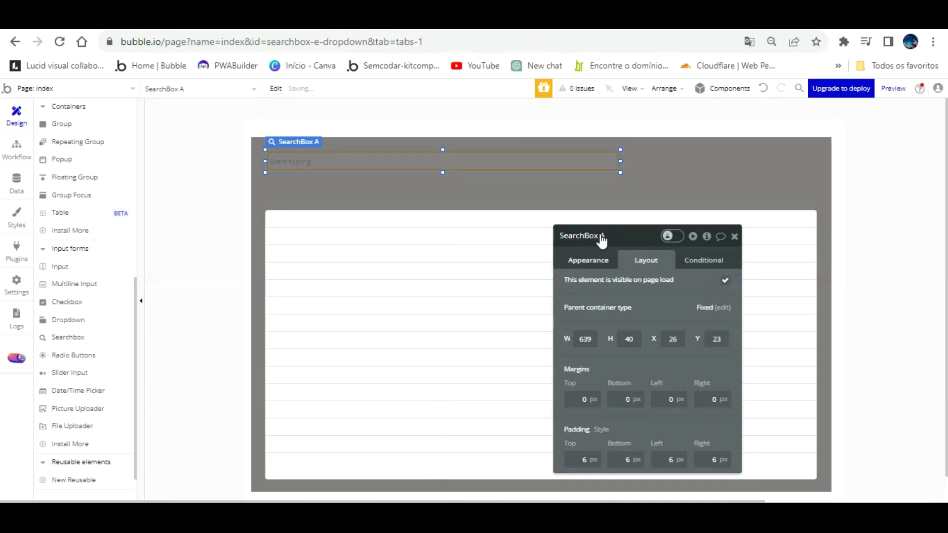
Change the search box's background style to Flat color
click(598, 260)
scroll(686, 306, down, 6)
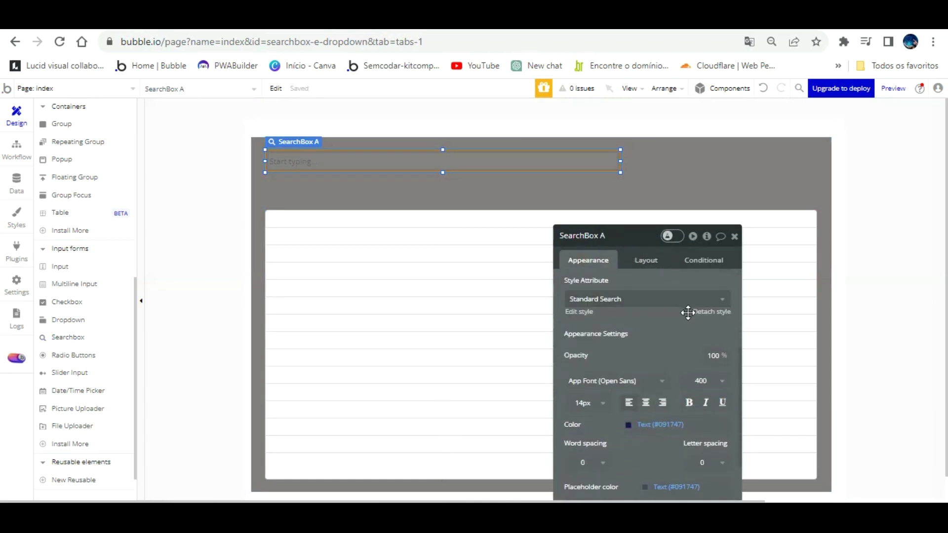
scroll(674, 338, down, 3)
scroll(718, 369, up, 3)
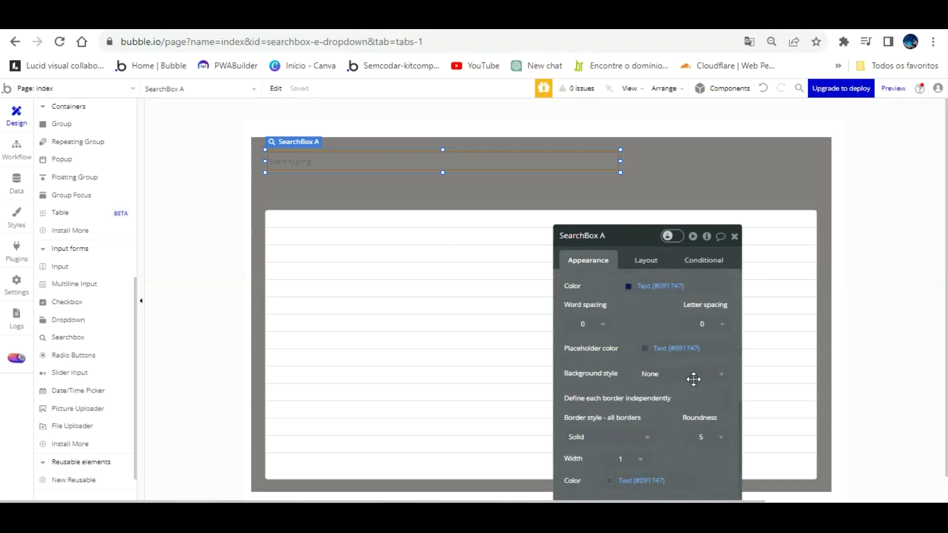
scroll(679, 356, up, 2)
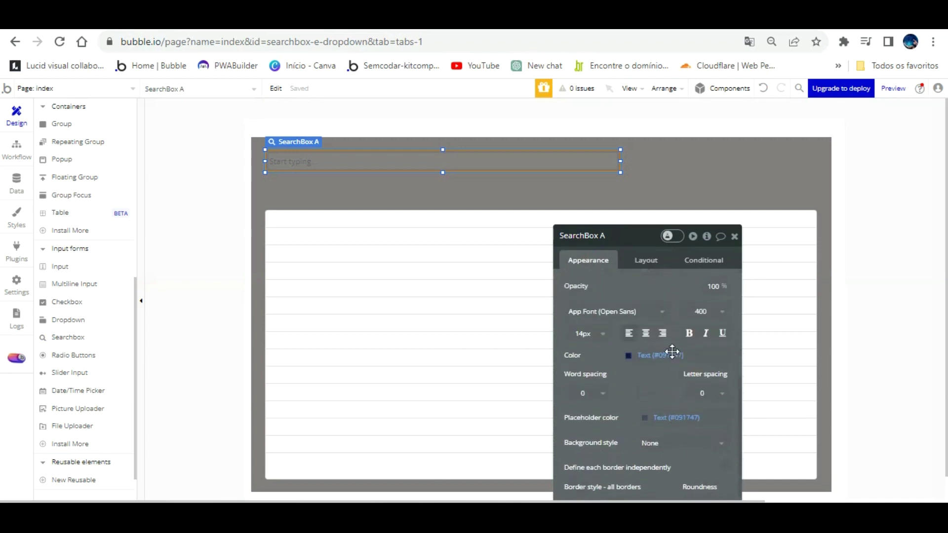
scroll(666, 358, down, 2)
click(676, 374)
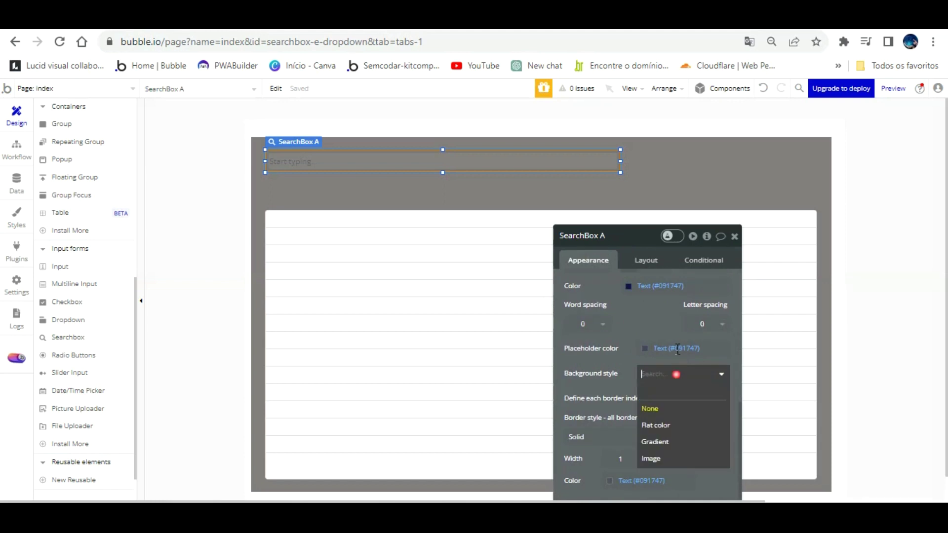
click(657, 425)
Set the search box's placeholder to "Digite sua busca..."
scroll(648, 297, up, 5)
drag(636, 296, 541, 286)
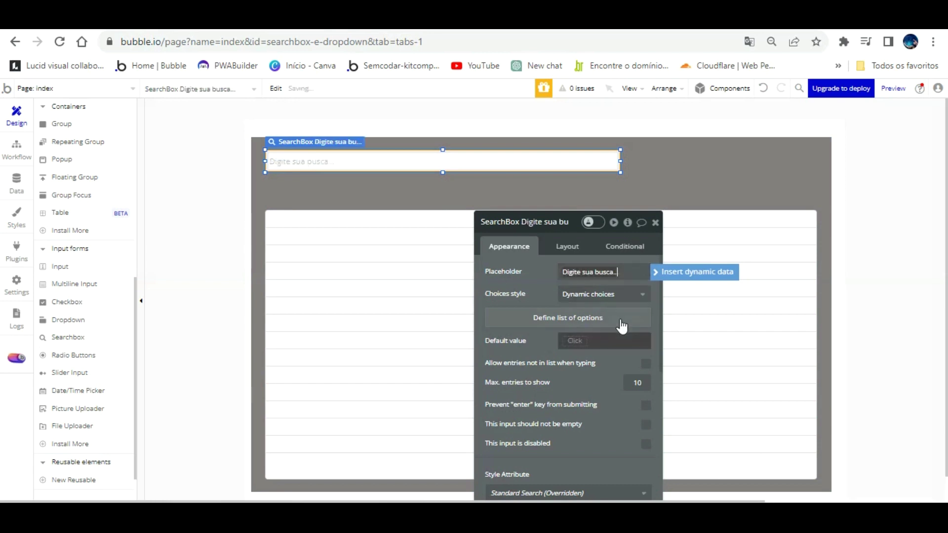
click(603, 360)
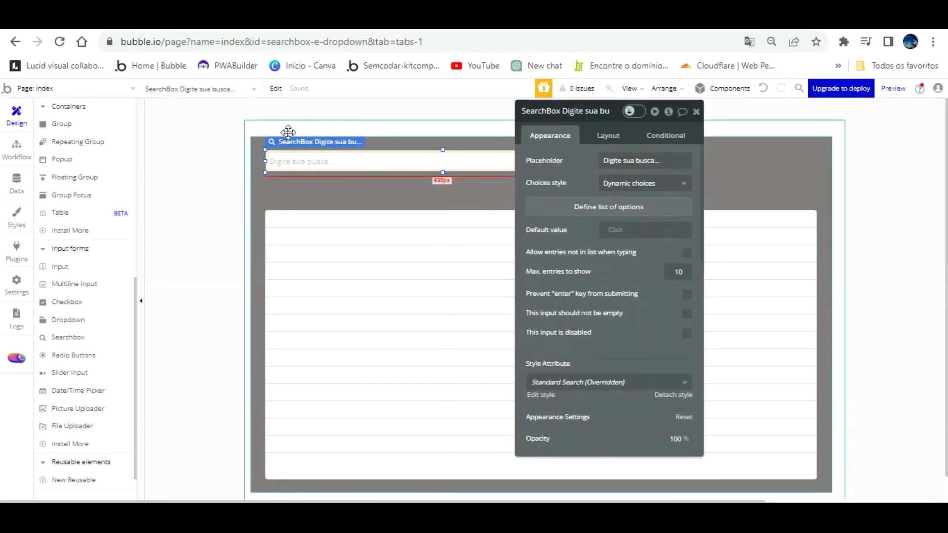
Detach the search box's style and open its placeholder colour for editing
scroll(661, 318, down, 3)
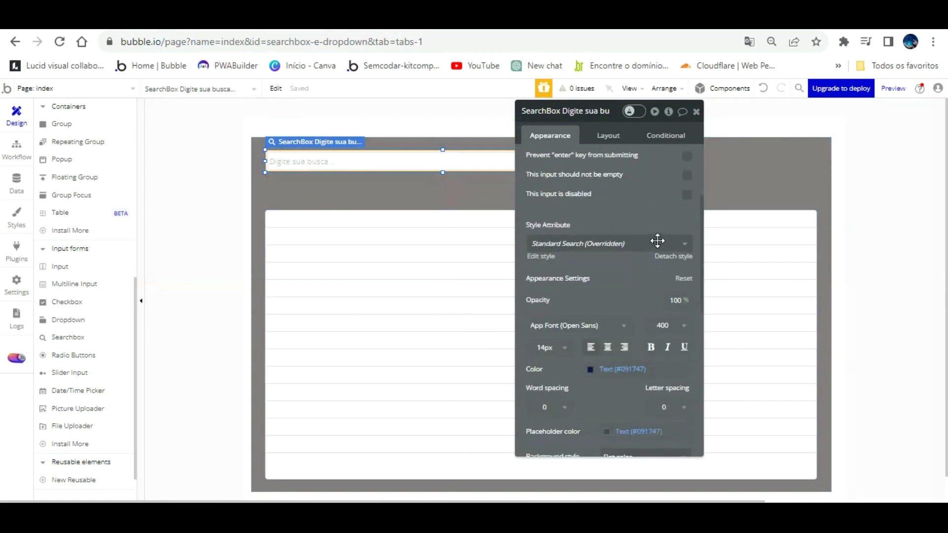
click(674, 257)
scroll(669, 229, down, 3)
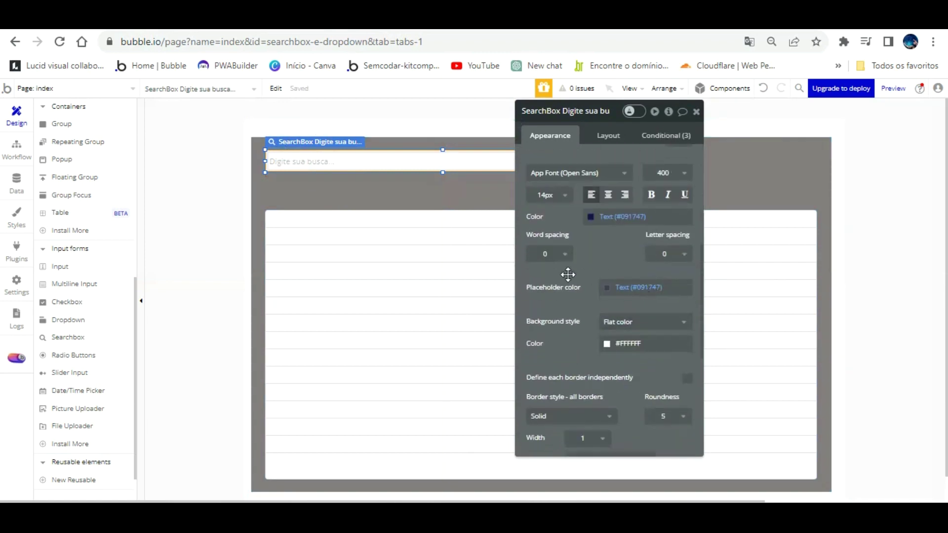
click(608, 287)
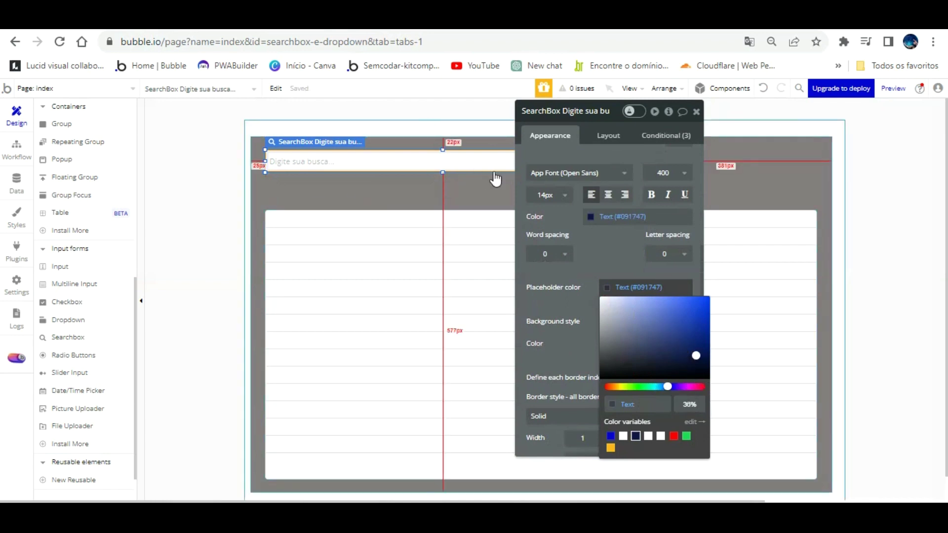
drag(584, 231, 562, 354)
Move the repeating group up closer to the search box and stretch it to about 500 px high
click(443, 316)
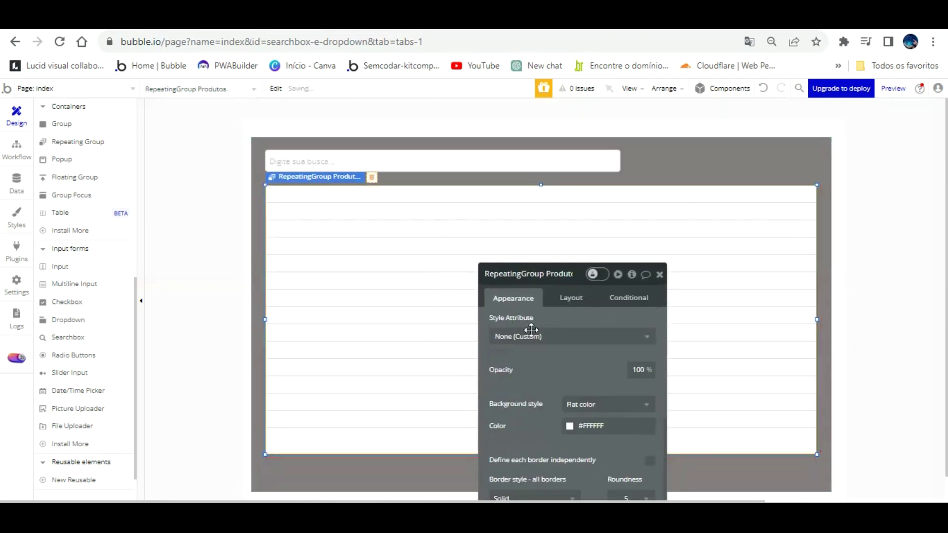
double_click(554, 389)
drag(541, 454, 541, 462)
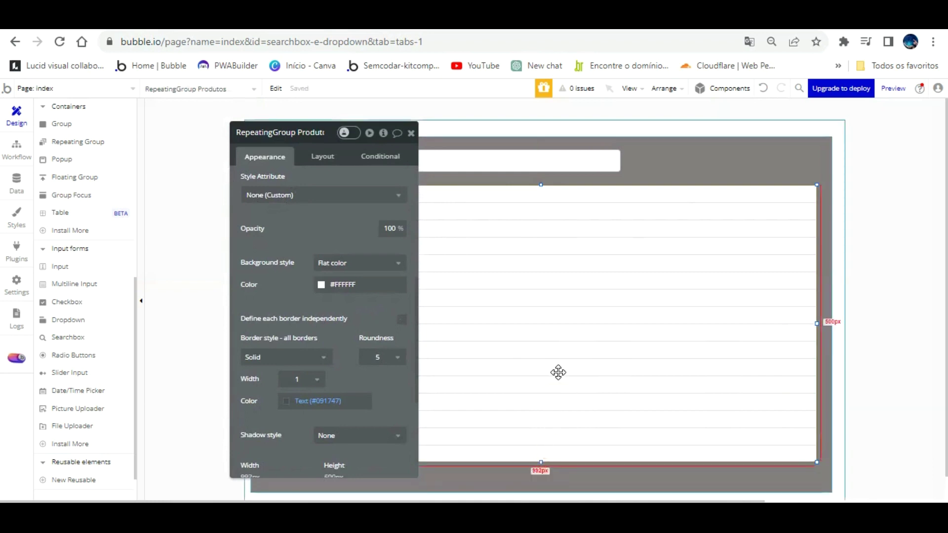
click(576, 339)
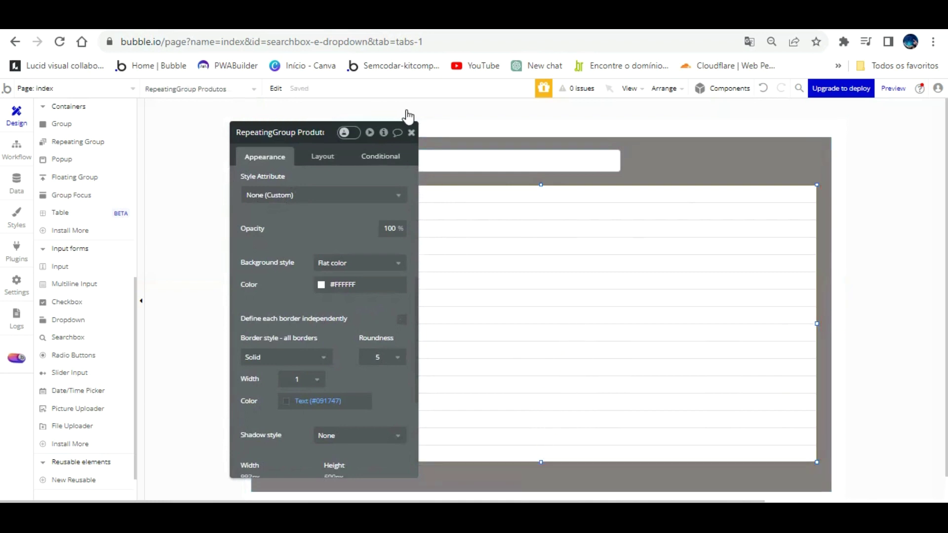
click(411, 133)
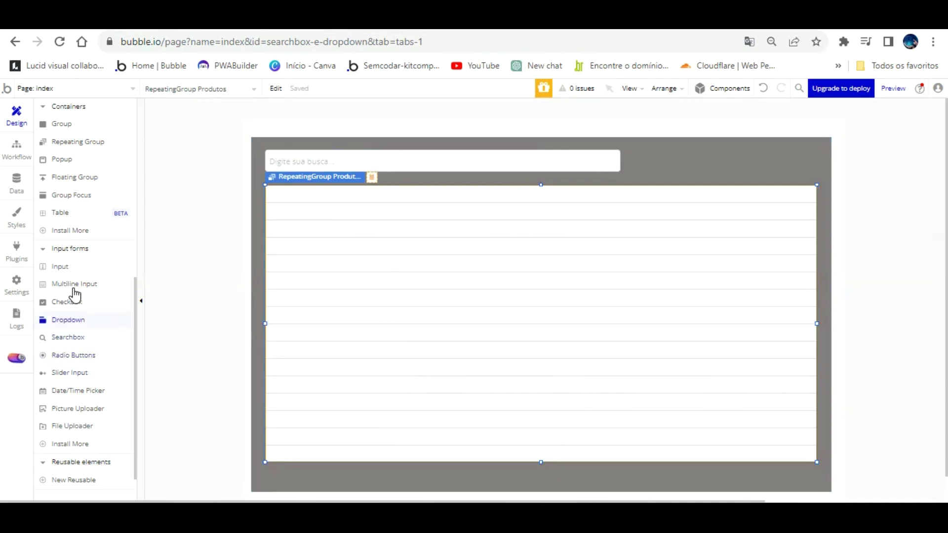
Draw a dropdown about 275 px wide beside the search box and set its height to 40
click(74, 302)
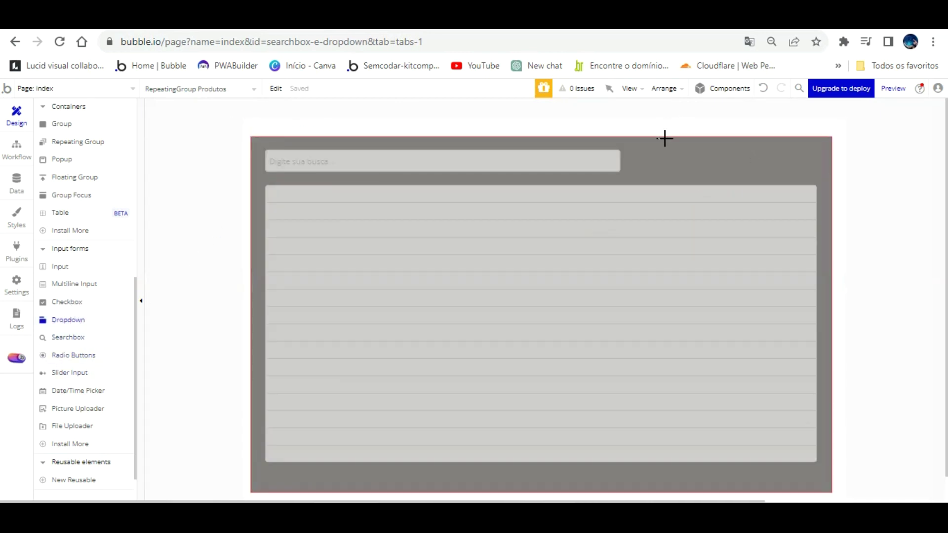
mouse_move(662, 171)
mouse_down()
mouse_move(709, 142)
mouse_move(814, 146)
mouse_up()
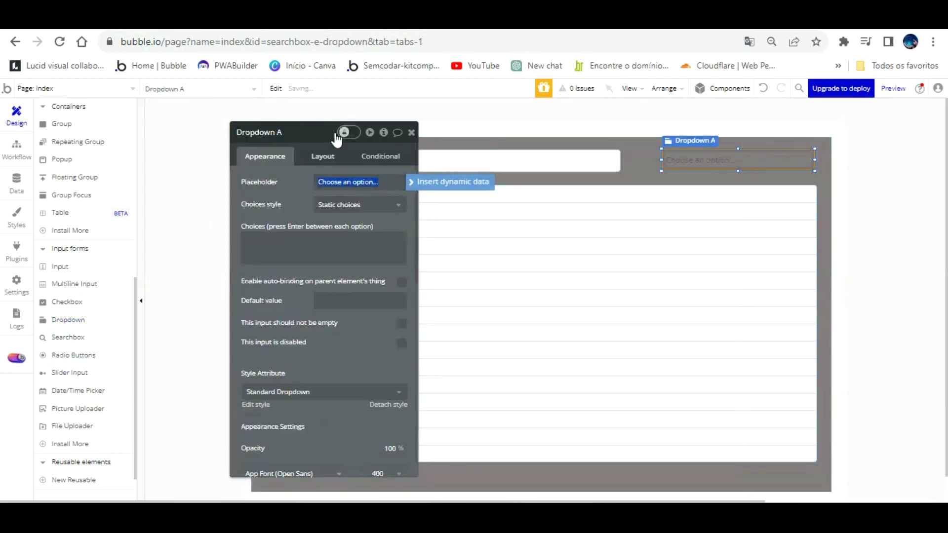
click(326, 157)
text(40)
click(332, 213)
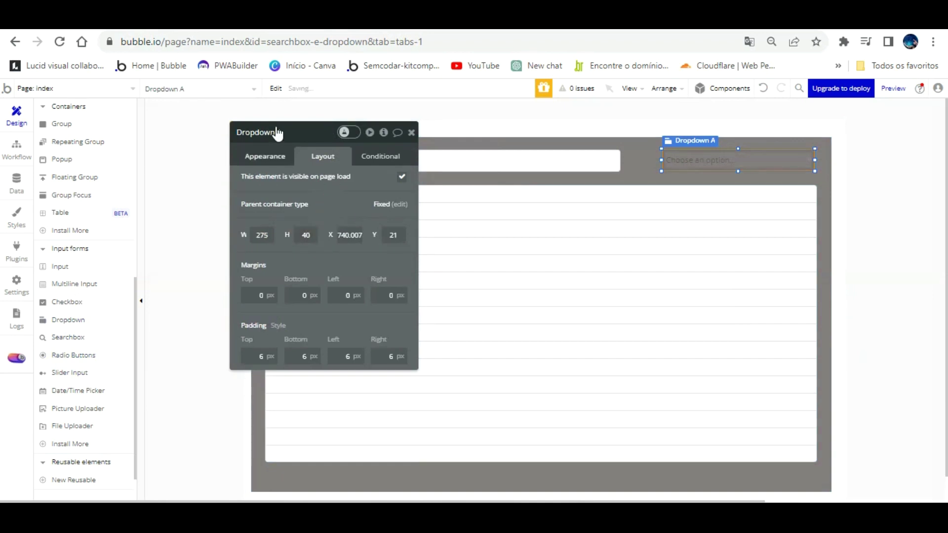
Detach the dropdown's style and left-align its text
click(280, 147)
click(387, 403)
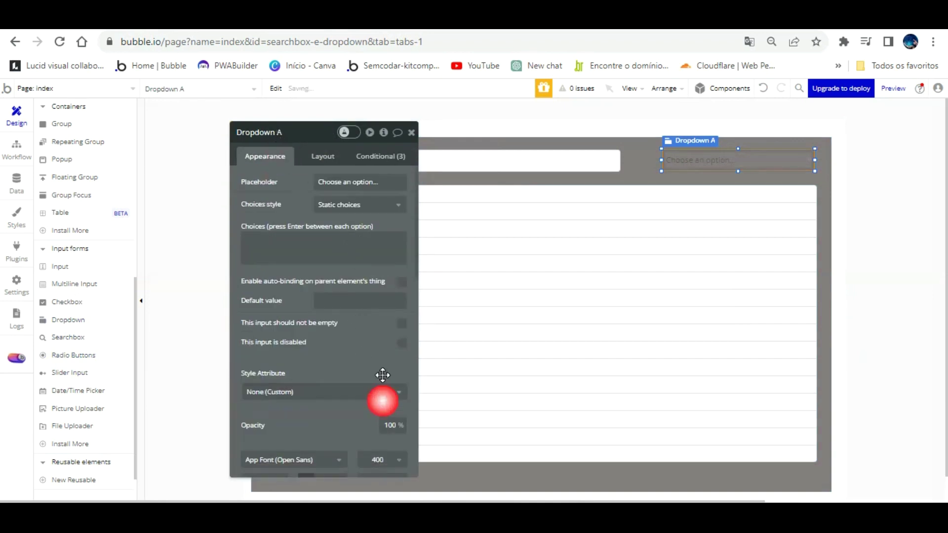
scroll(374, 291, down, 3)
scroll(363, 305, down, 4)
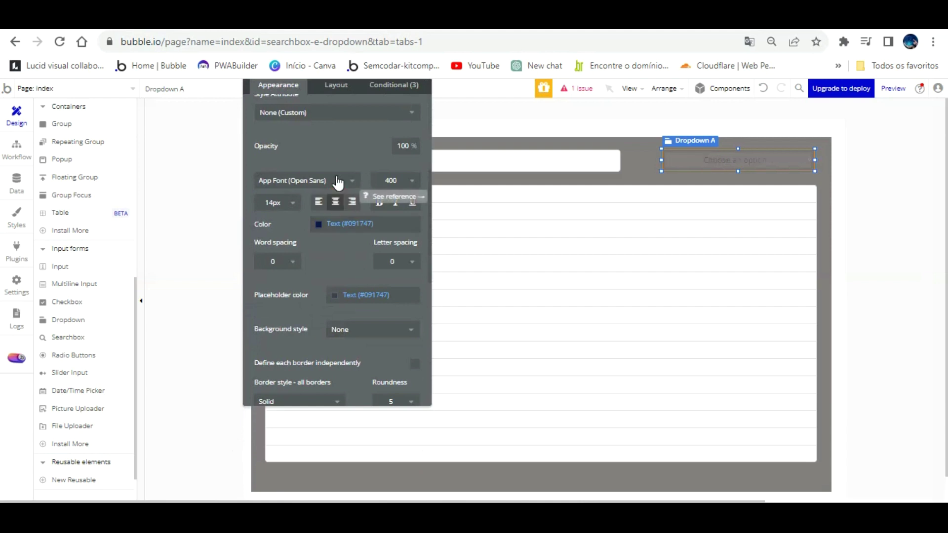
click(318, 201)
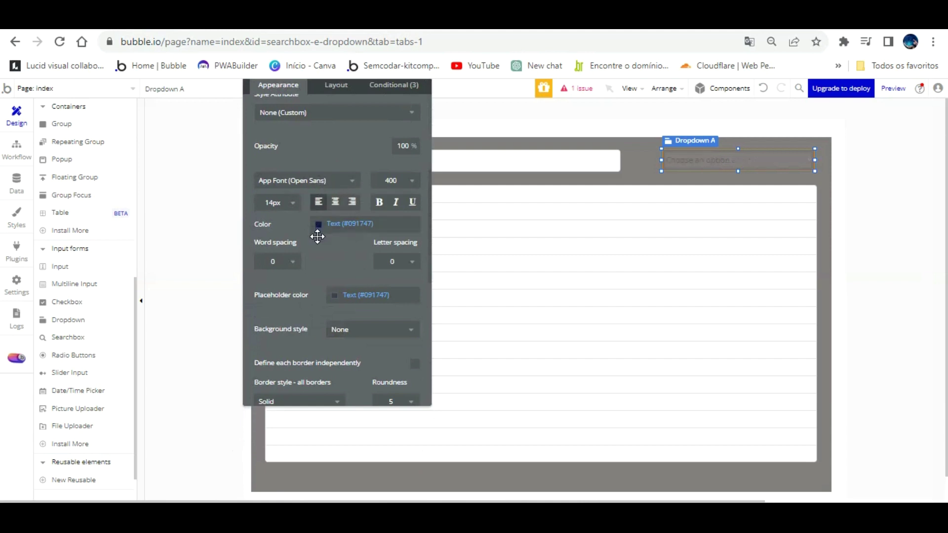
Give the dropdown a flat background colour of #E6E6E6
click(341, 329)
click(346, 362)
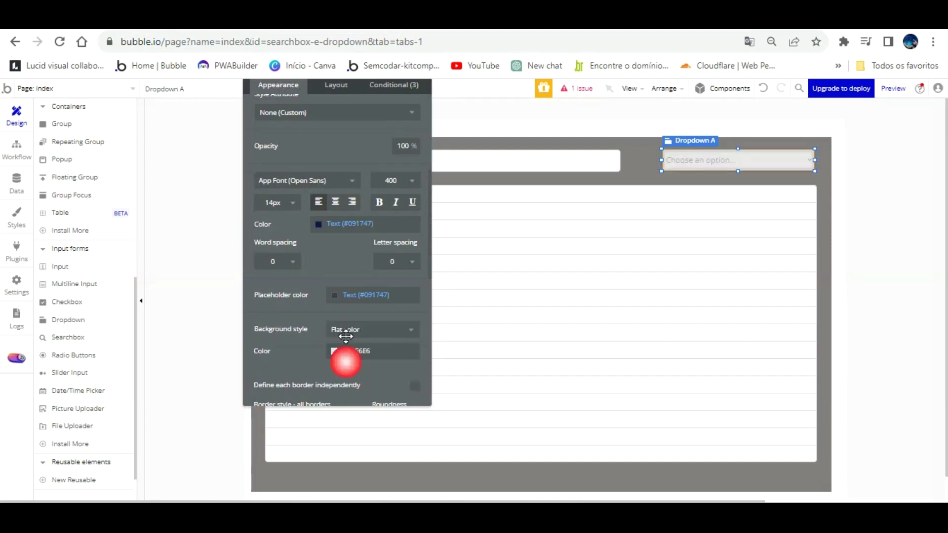
drag(351, 127, 438, 261)
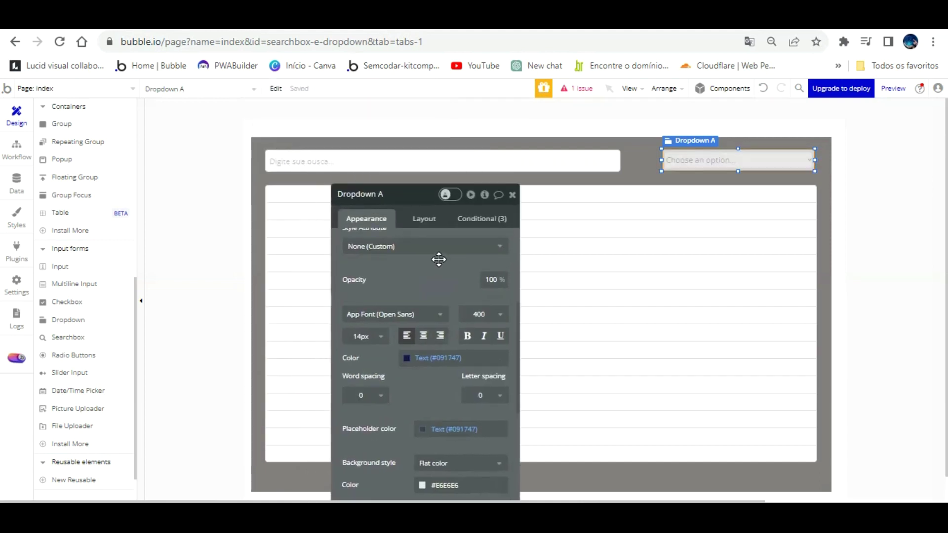
Compare the layout values of the dropdown and search box, and set the dropdown's placeholder to "Selecione o Setor..."
click(428, 220)
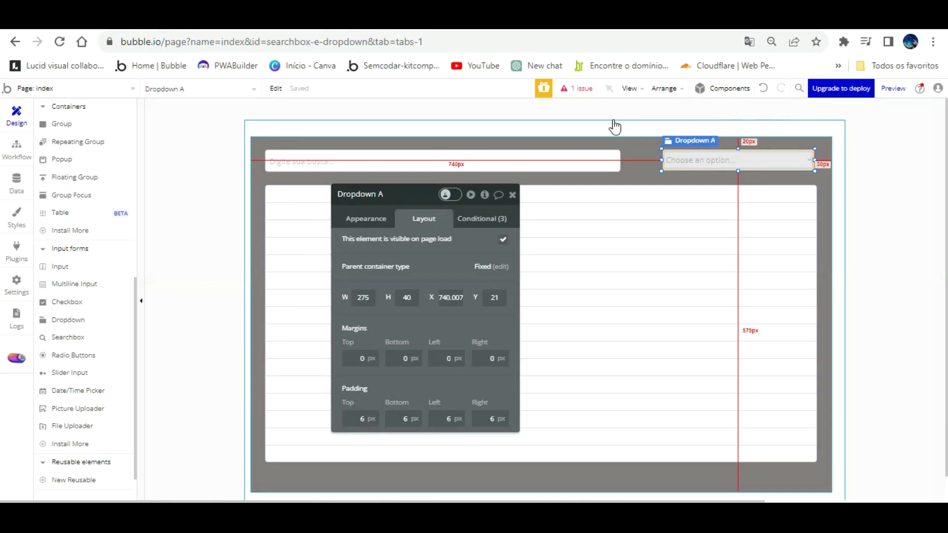
click(602, 153)
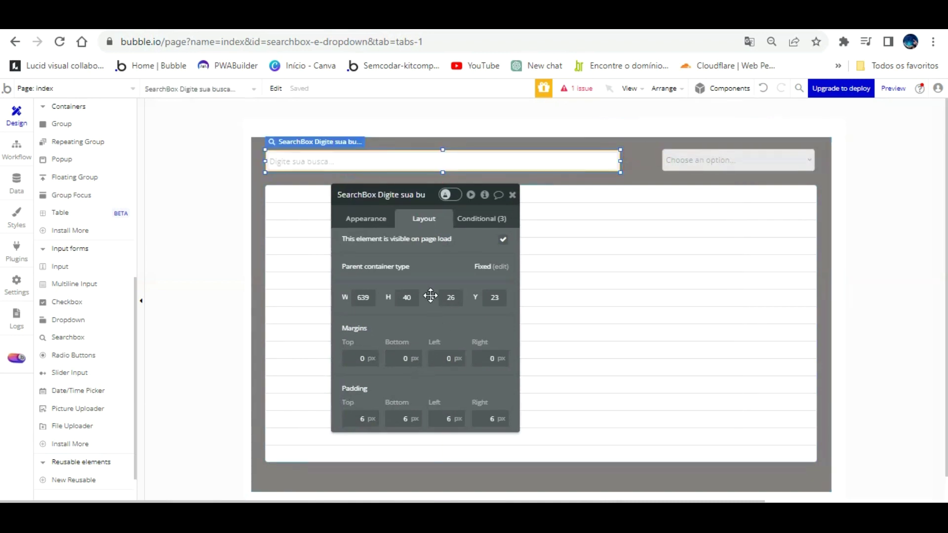
click(666, 160)
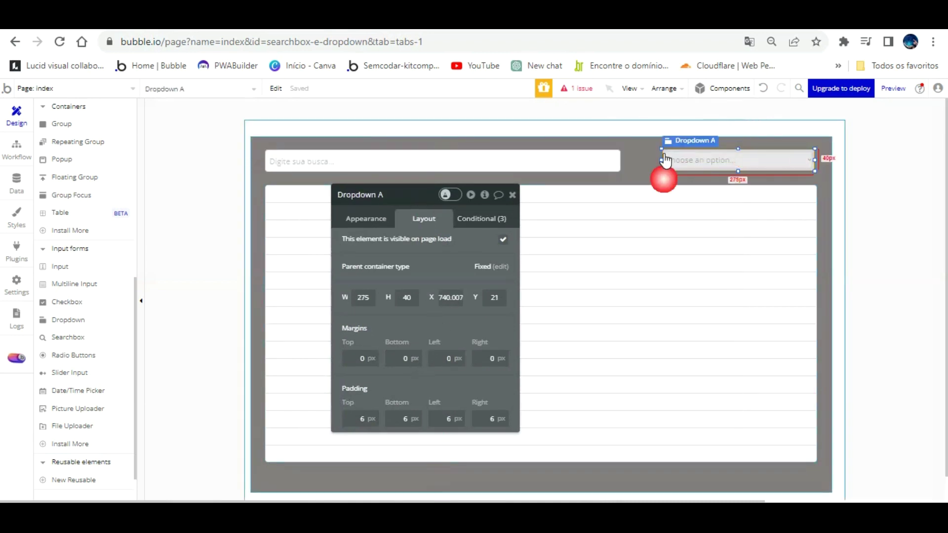
click(376, 217)
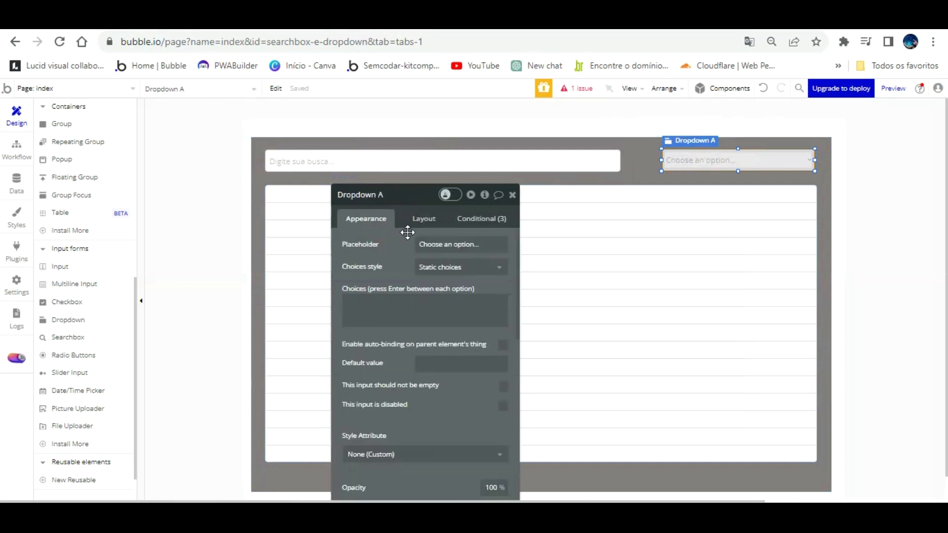
click(475, 244)
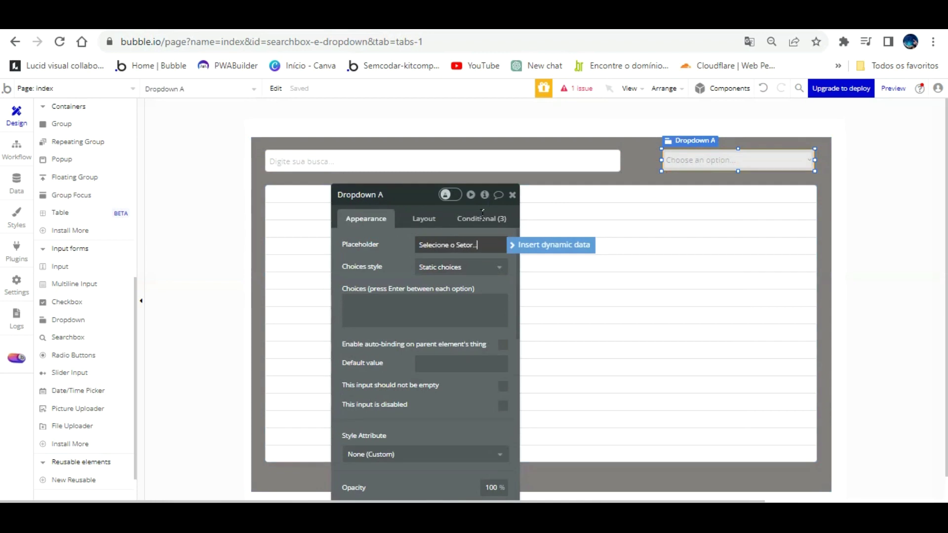
text(Selecione o Setor...)
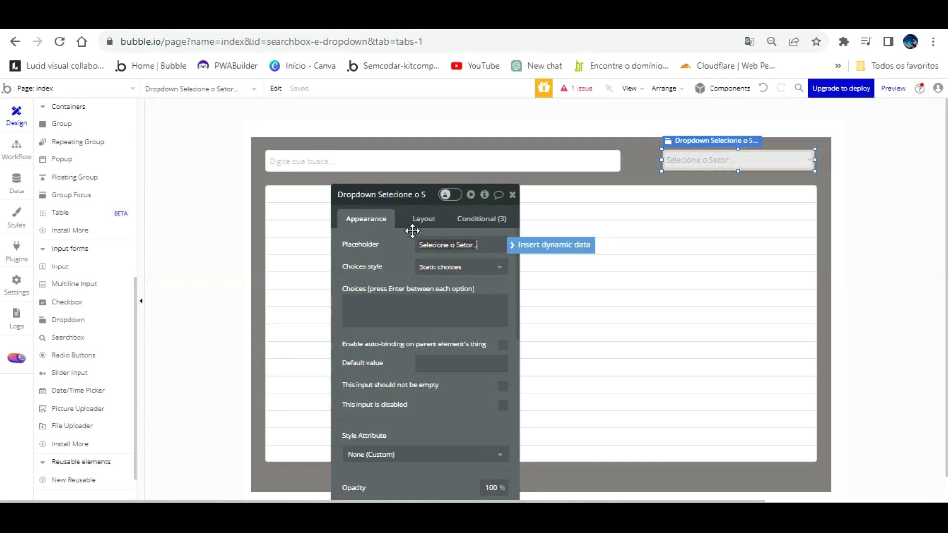
Align the dropdown with the search box and the repeating group's right edge, narrowing it, and widen the search box to about 730 px
click(402, 232)
drag(401, 231, 422, 167)
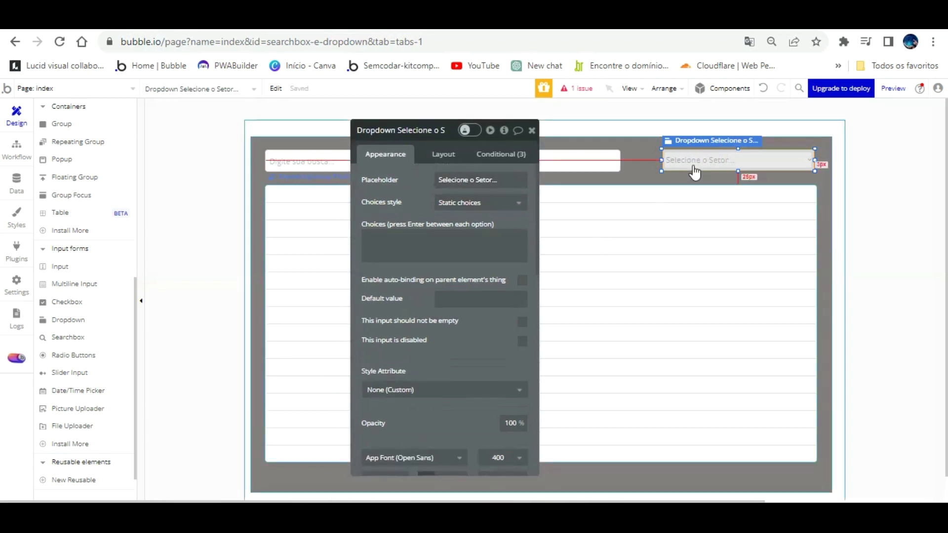
drag(733, 137, 735, 139)
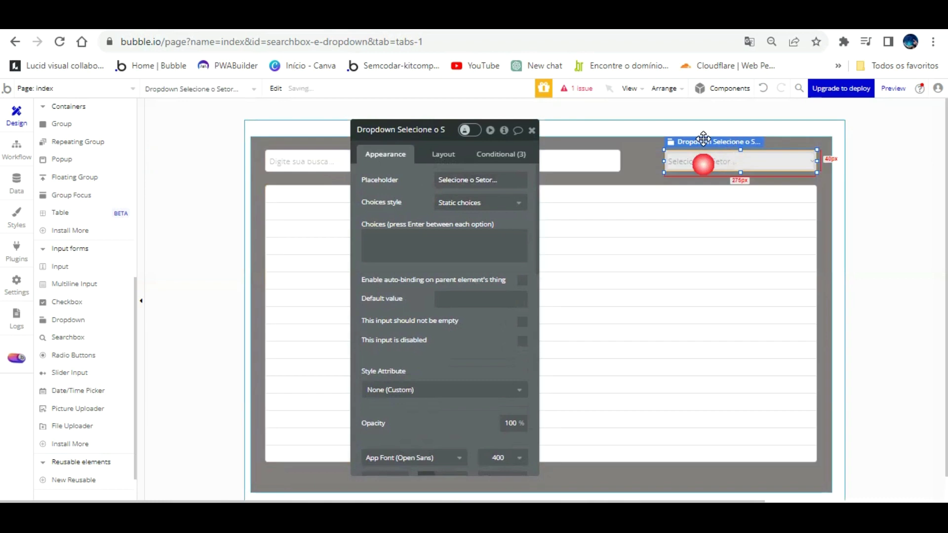
drag(655, 136, 682, 135)
click(616, 161)
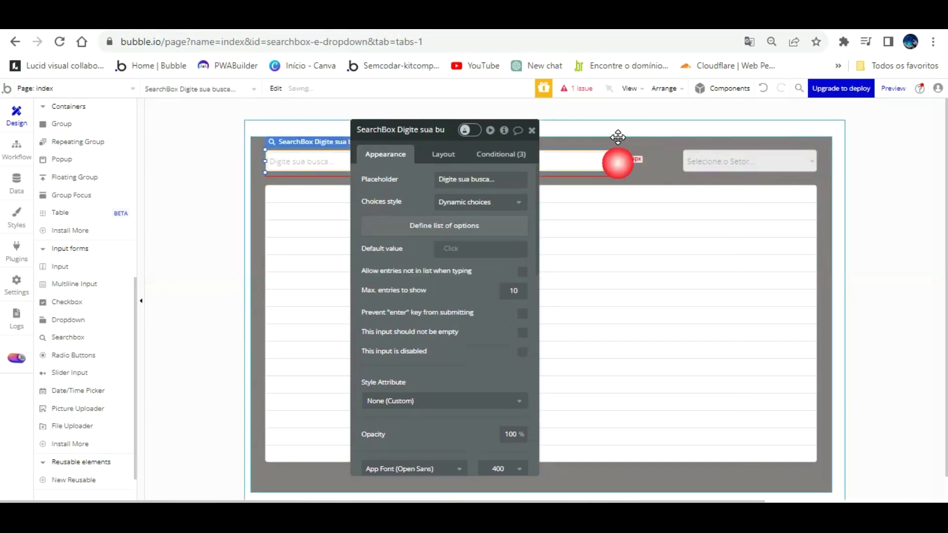
drag(622, 137, 673, 137)
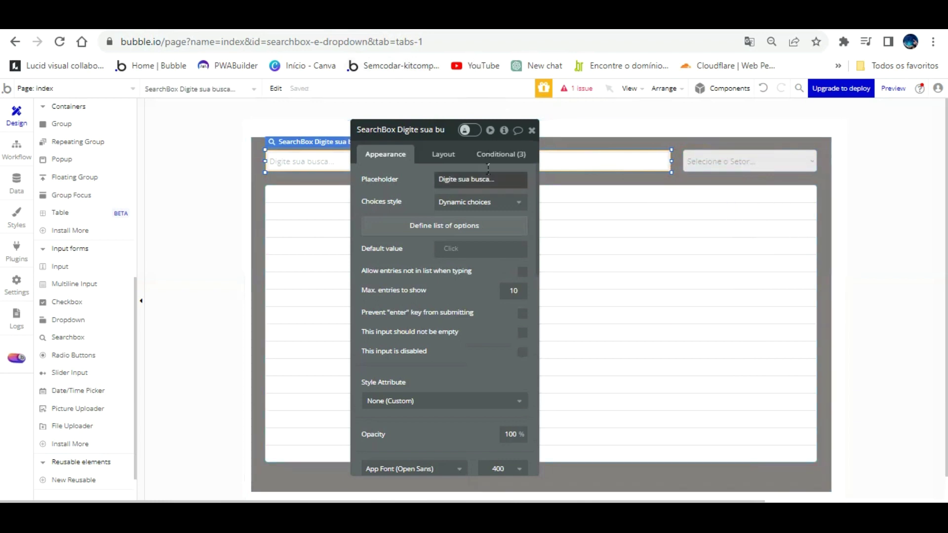
Define the search box's dynamic choices as a search for Produtos, with Nome as the field to search
drag(420, 129, 640, 117)
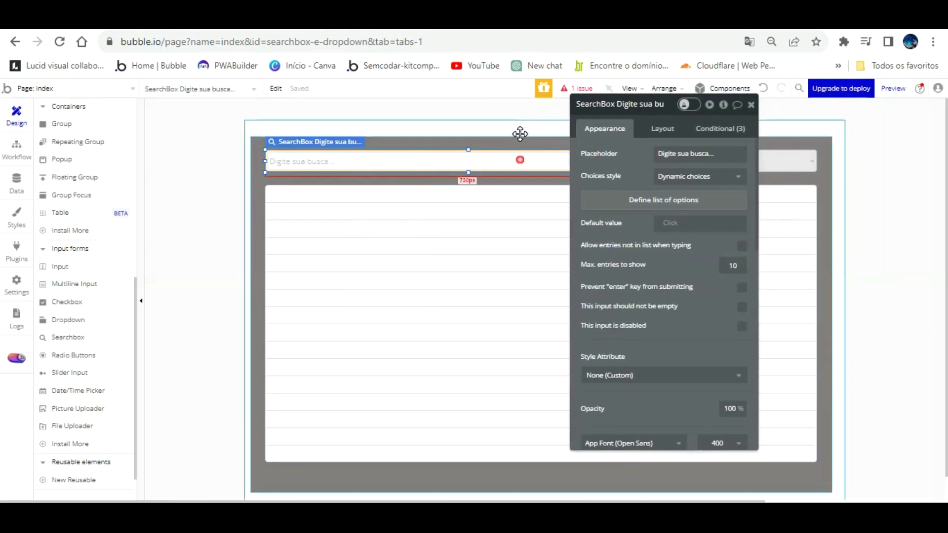
click(636, 199)
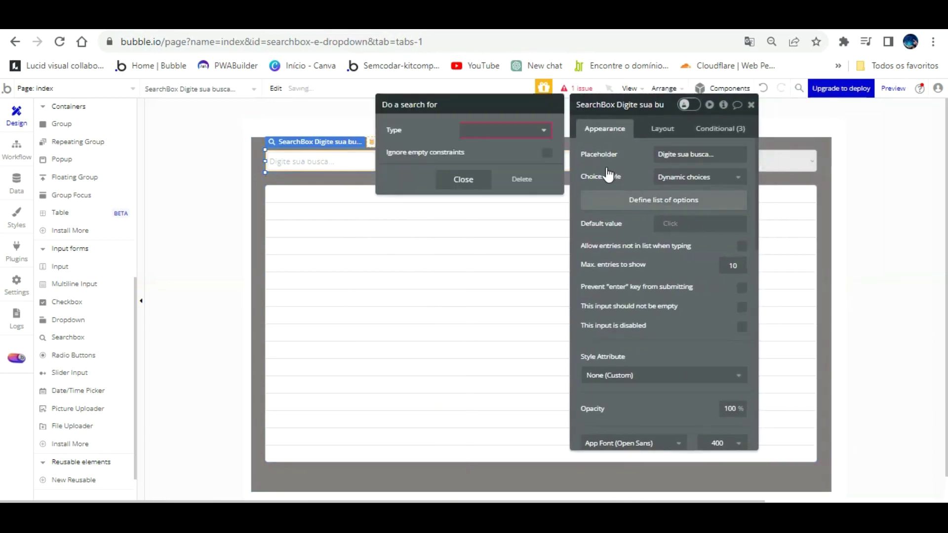
click(637, 154)
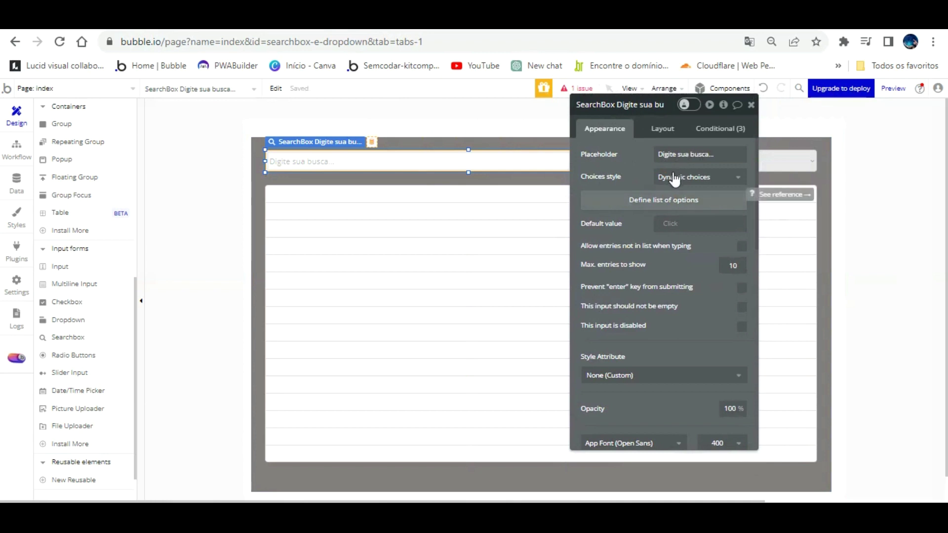
click(608, 193)
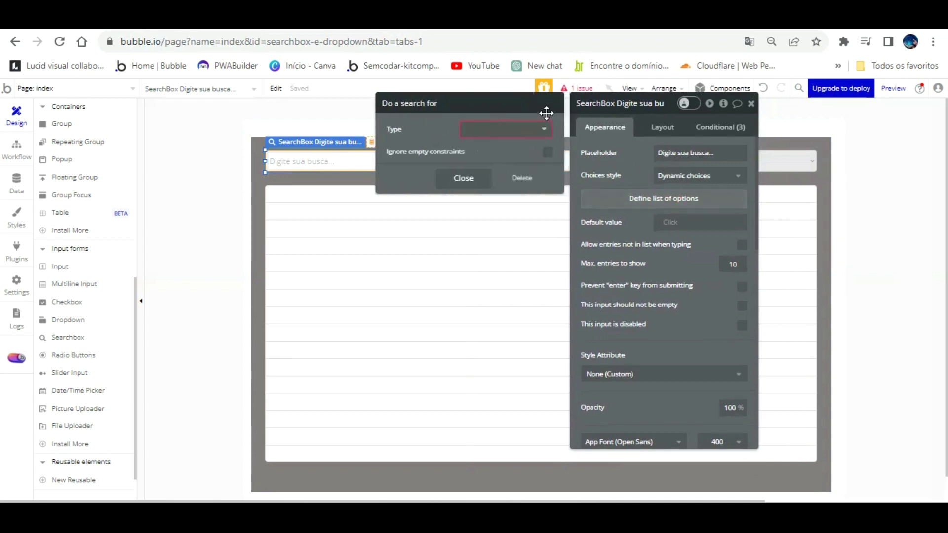
click(539, 128)
click(506, 173)
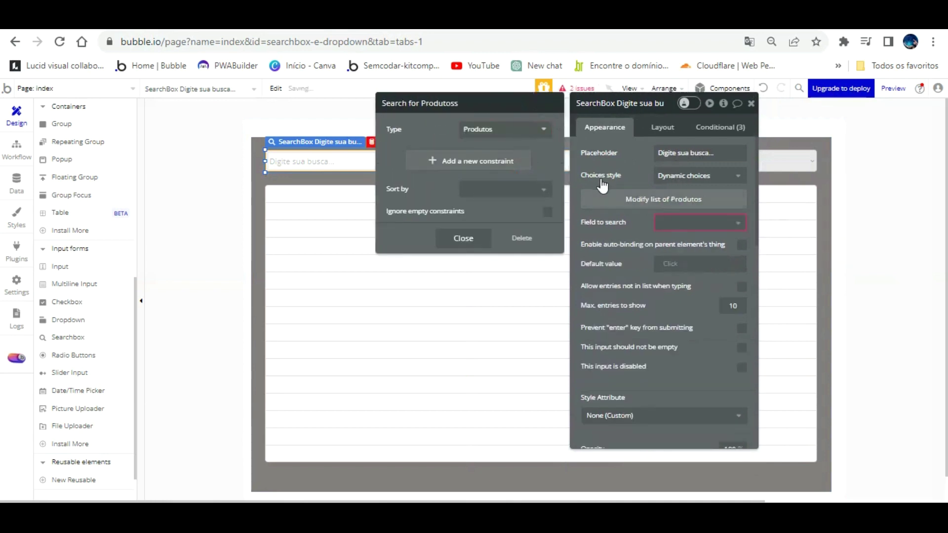
click(641, 217)
click(691, 221)
click(668, 240)
Switch the dropdown beside the search box to dynamic choices of type Setor
drag(631, 204, 426, 210)
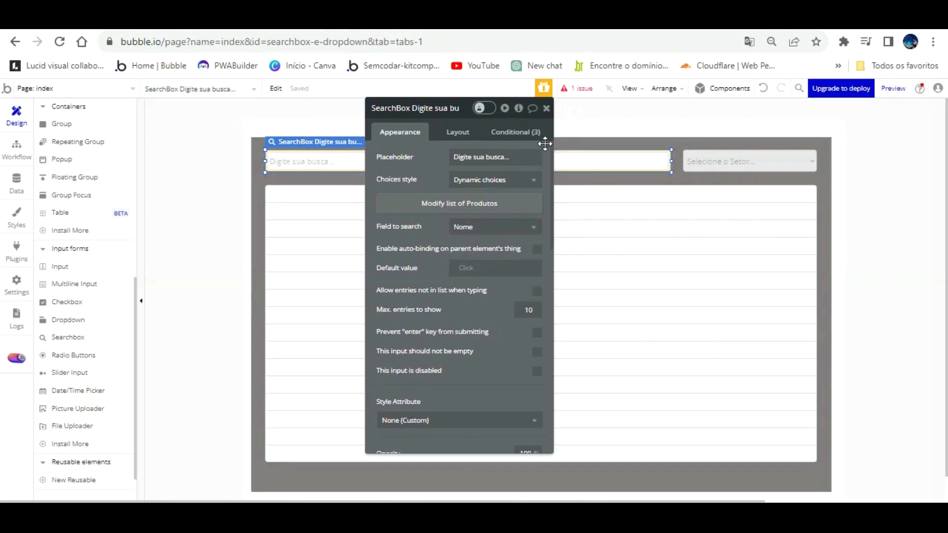
click(757, 159)
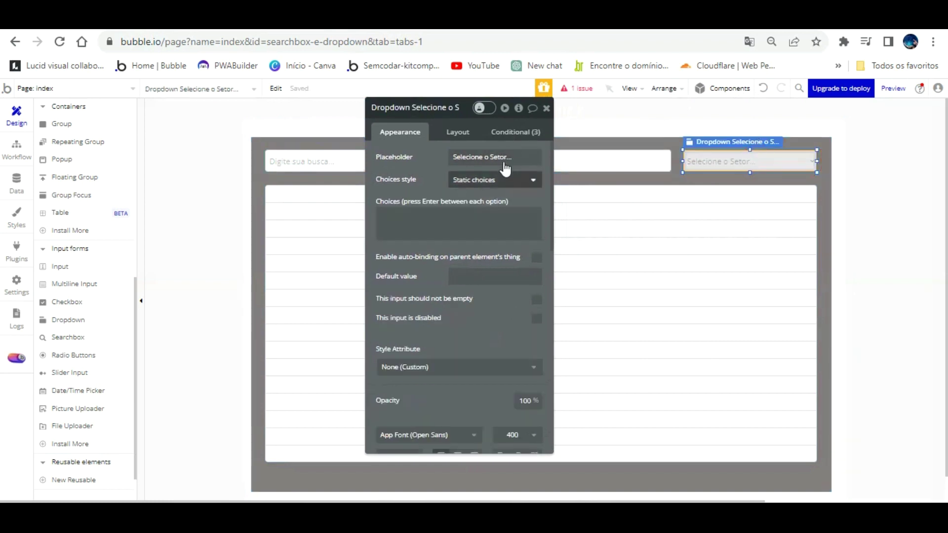
click(472, 180)
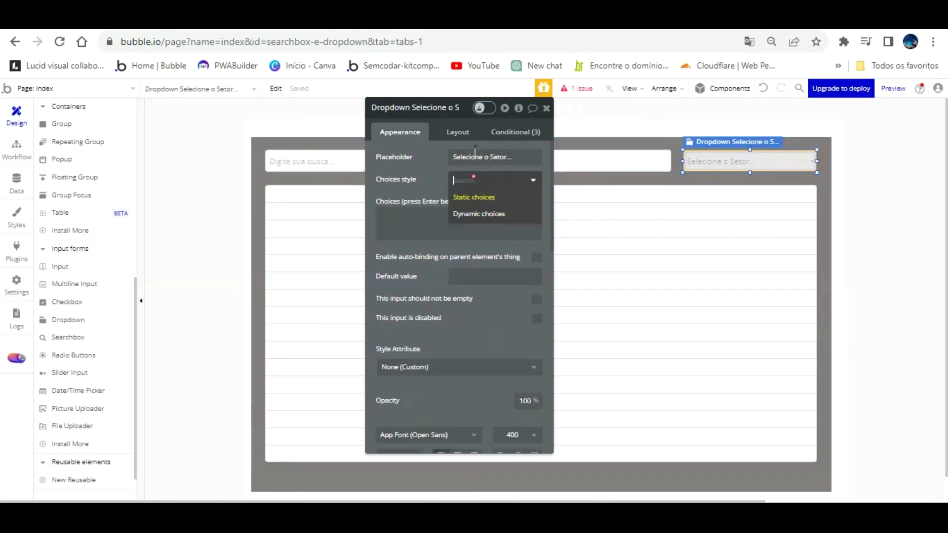
click(475, 197)
click(476, 217)
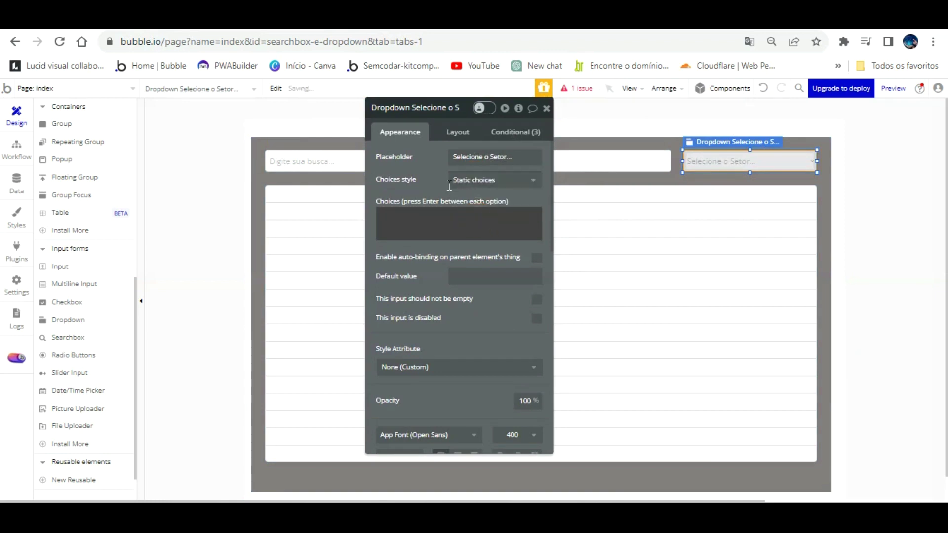
click(476, 180)
click(479, 213)
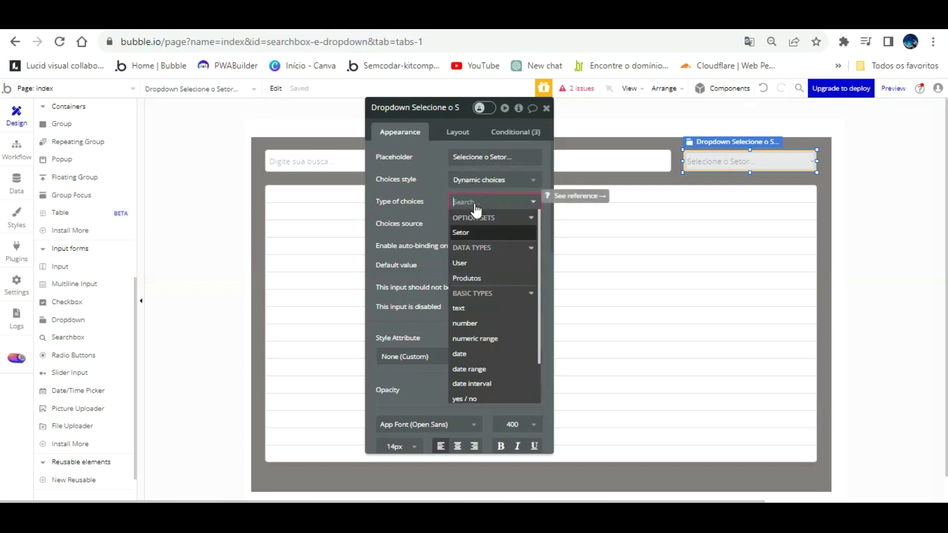
key(Return)
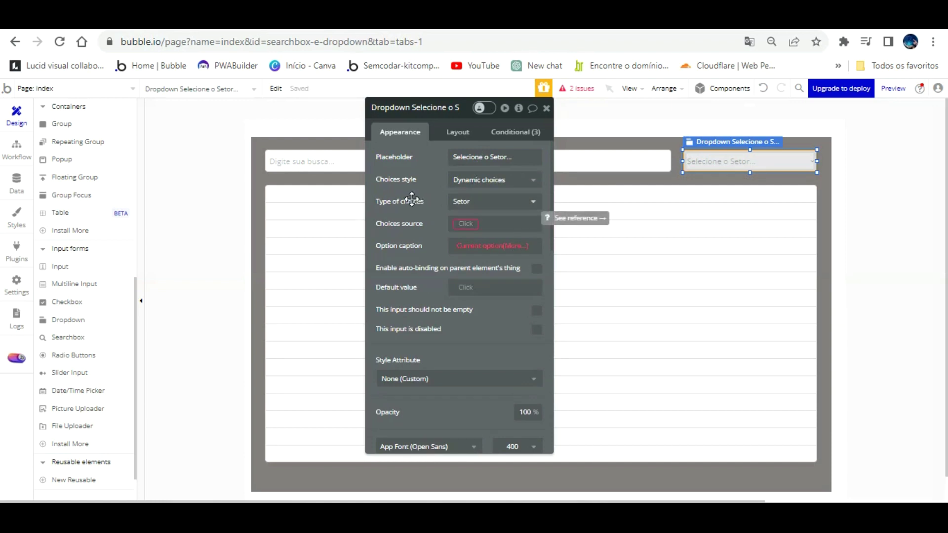
Set the dropdown's choices source to all options of the Setor option set using Get an option
click(464, 222)
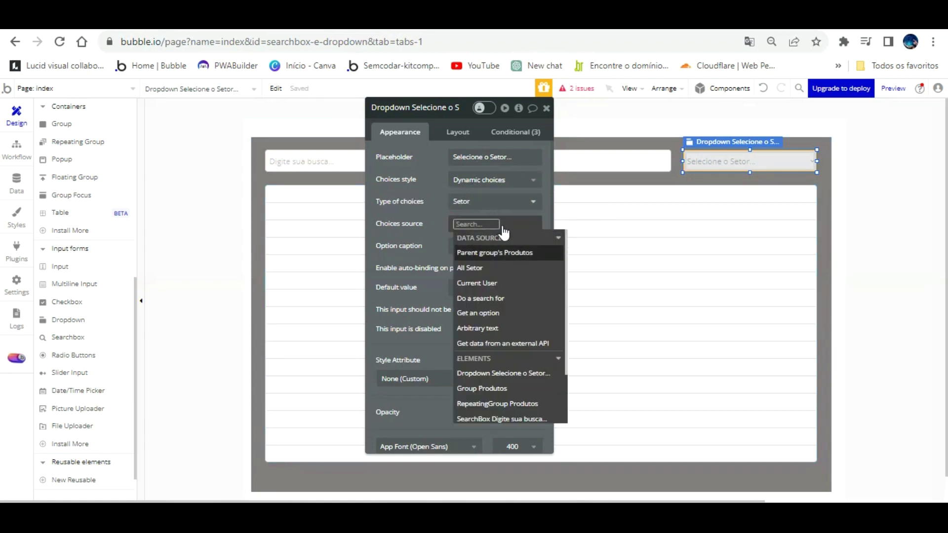
click(499, 313)
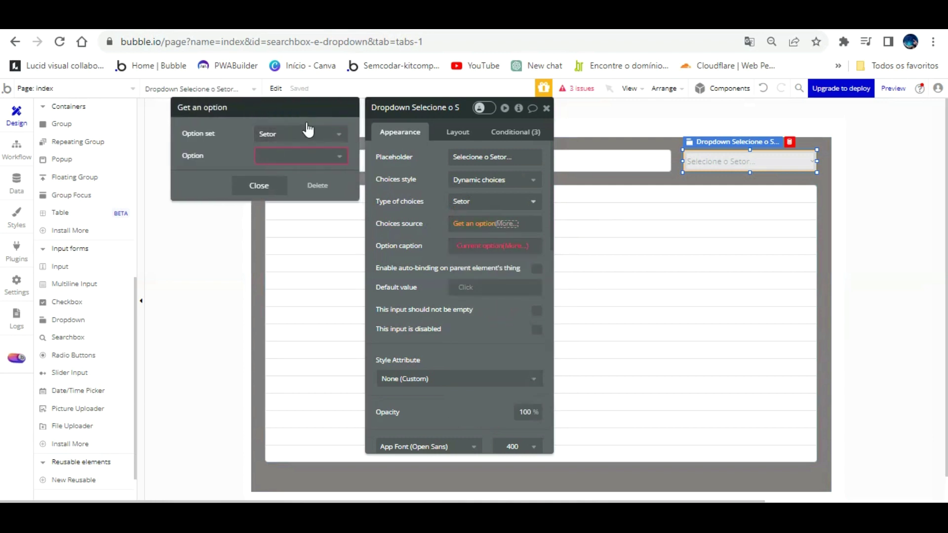
click(287, 156)
click(286, 172)
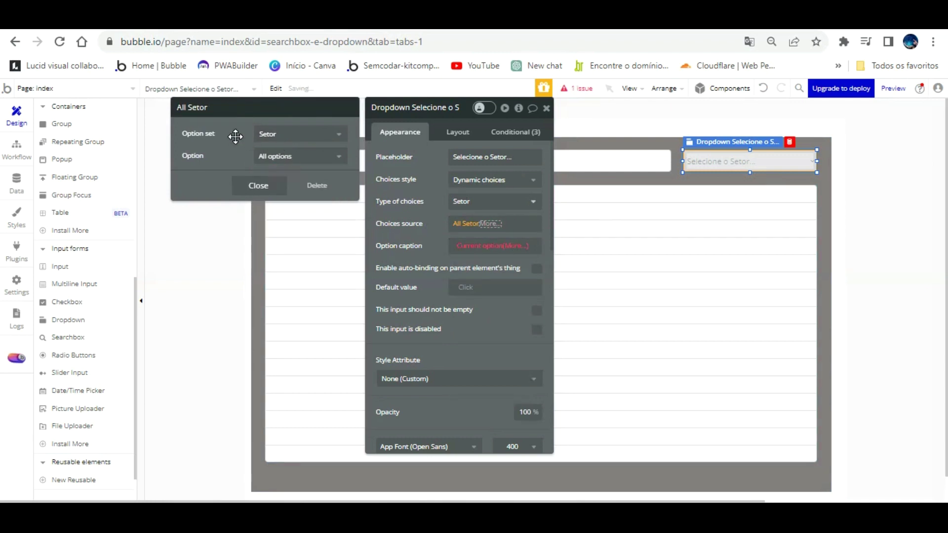
click(262, 183)
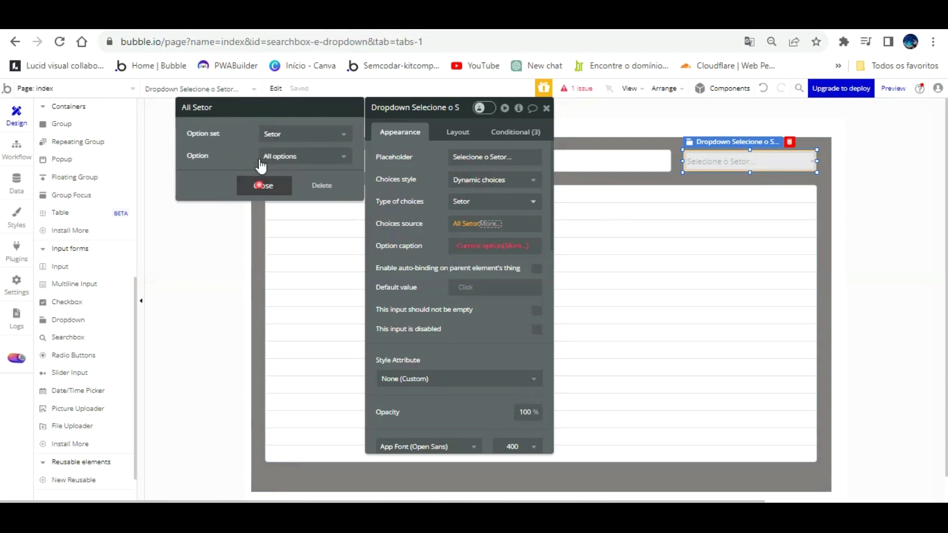
click(437, 191)
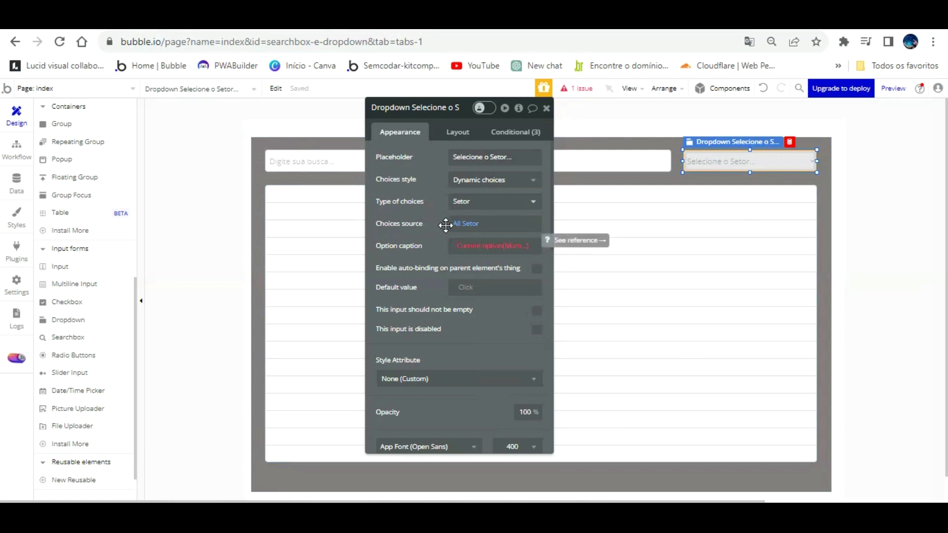
Set the dropdown's option caption to Current option's Display
click(486, 246)
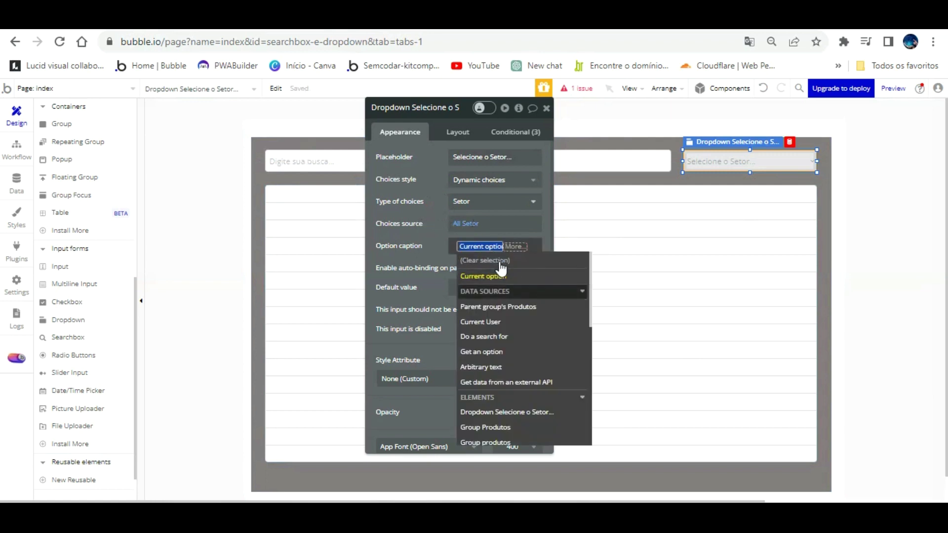
click(524, 278)
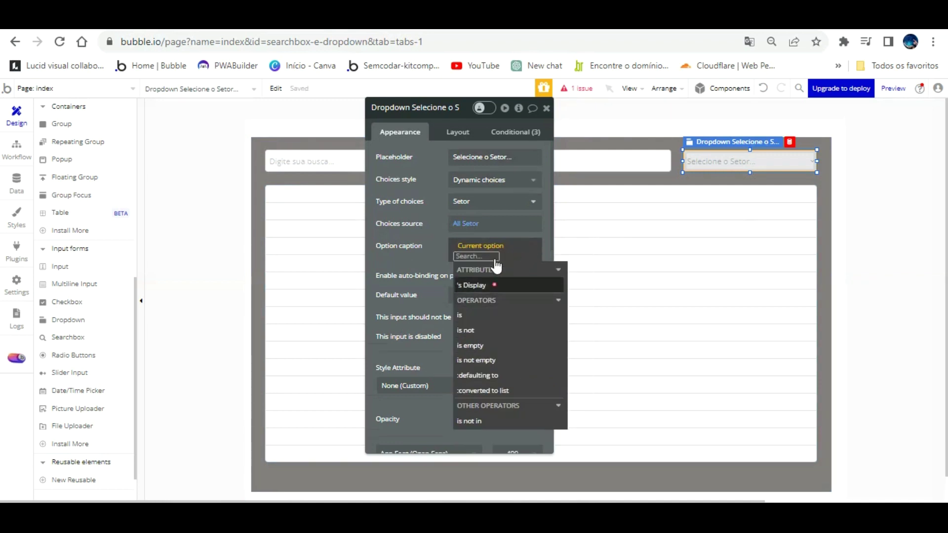
click(472, 285)
click(430, 218)
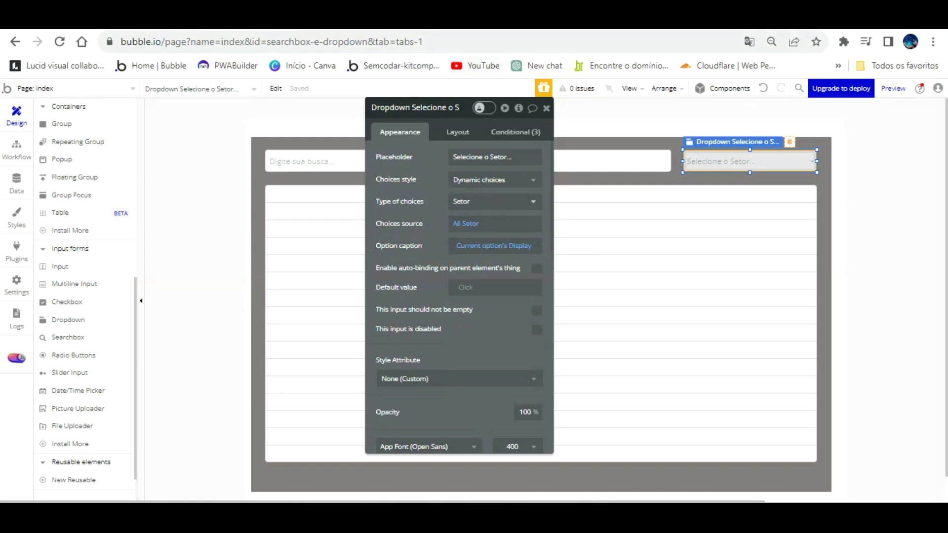
Preview the page with debug_mode set to false and try out the search box and the Setor dropdown
click(893, 88)
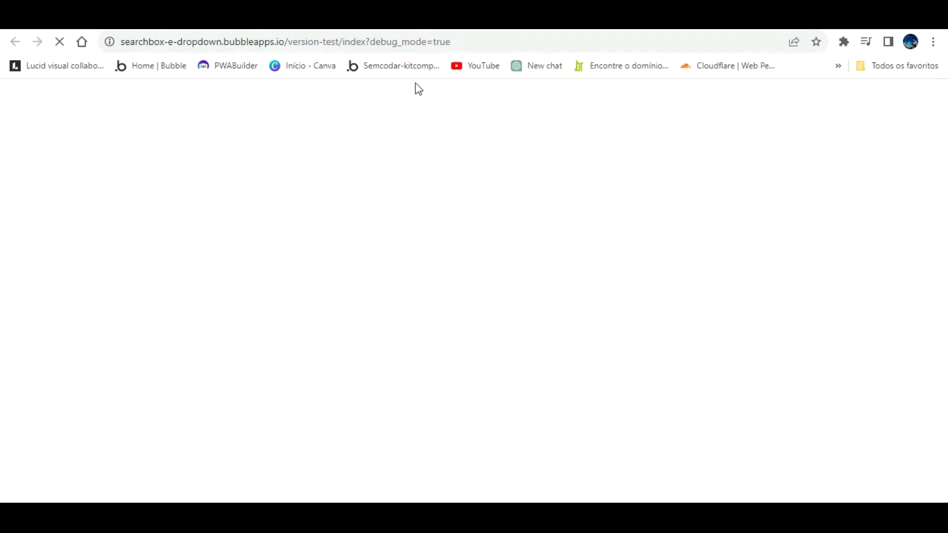
double_click(463, 42)
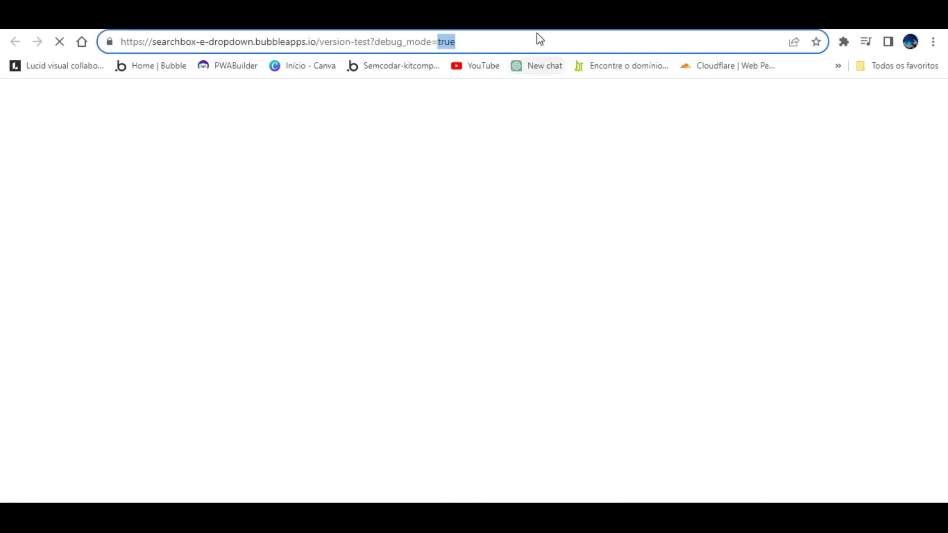
text(f)
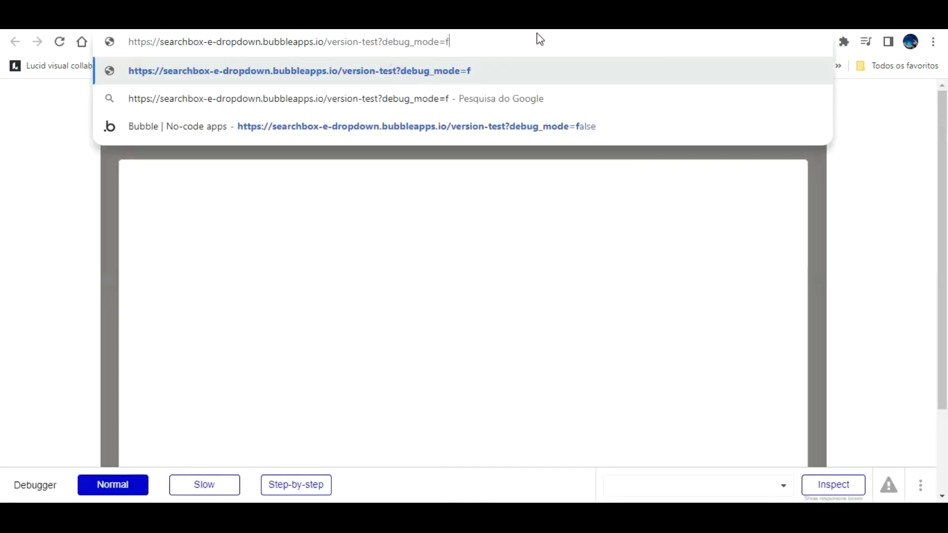
text(alse)
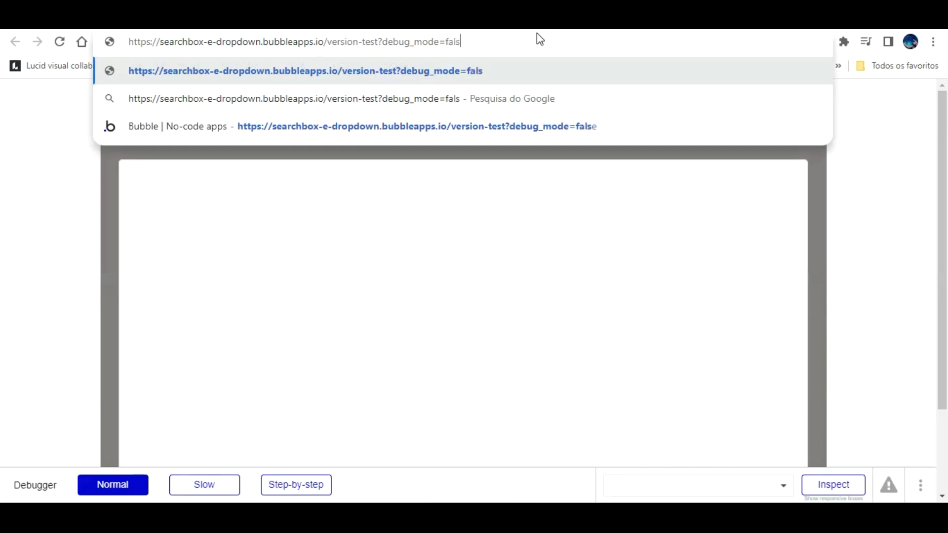
key(Return)
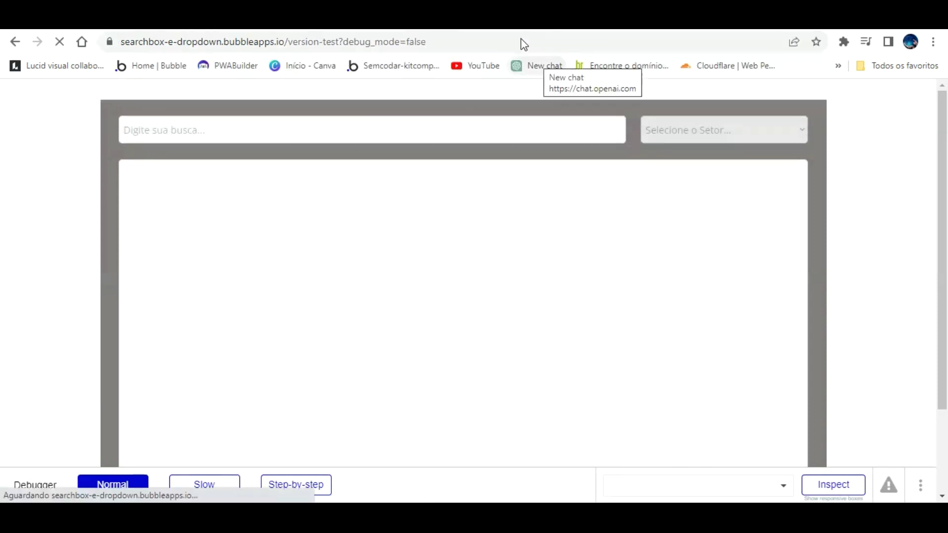
click(179, 135)
click(733, 128)
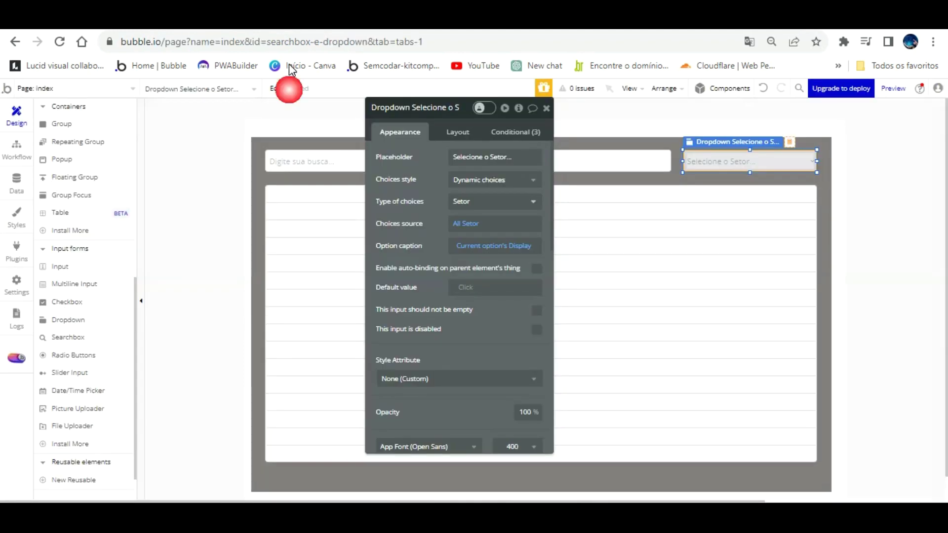
Mark the Setor dropdown as an input that should not be empty
click(292, 83)
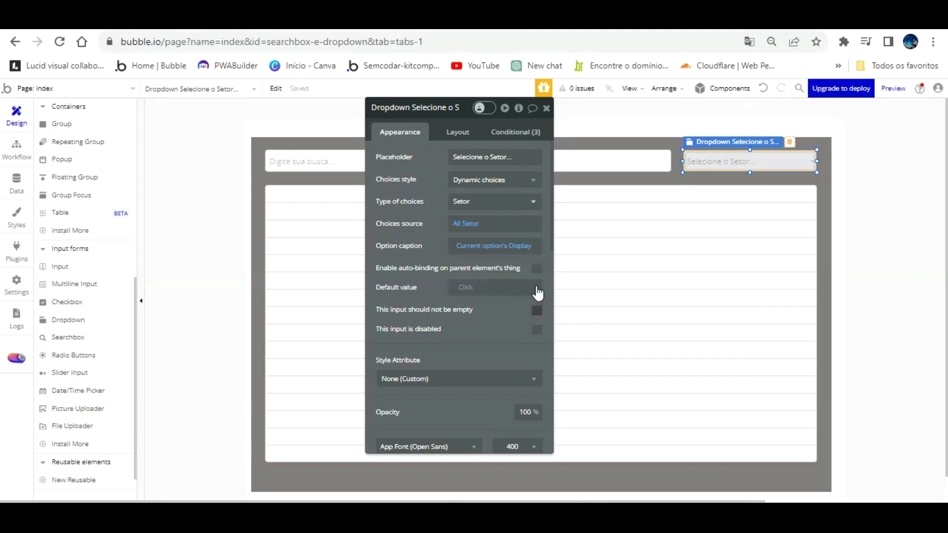
click(537, 311)
Check the Setor dropdown's choices in the page preview, enter cddcd in the search box and clear it again
key(ctrl+Tab)
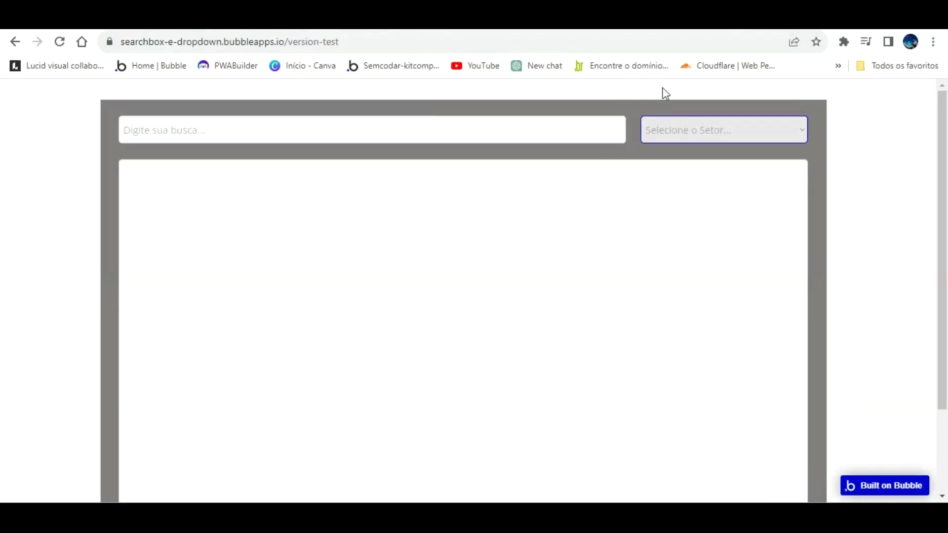
click(680, 129)
click(654, 92)
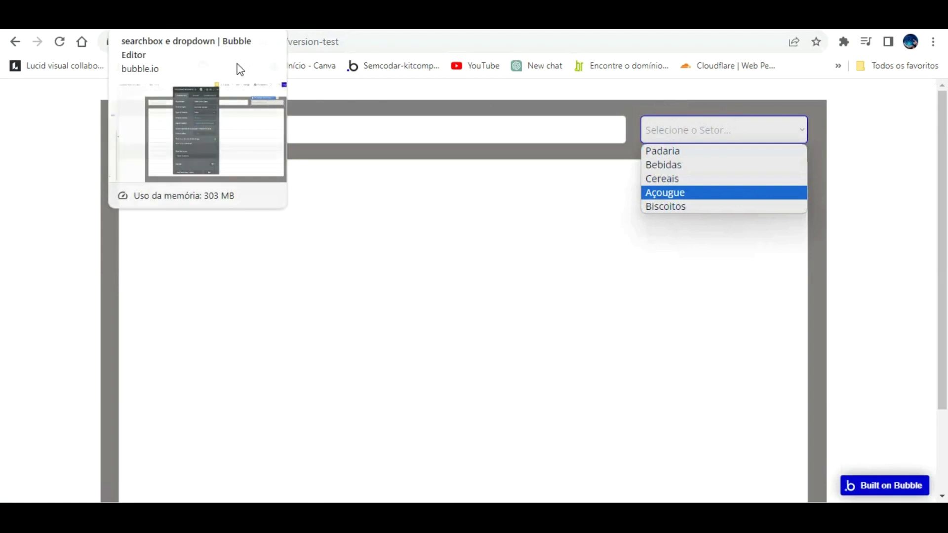
click(315, 127)
text(cddcd)
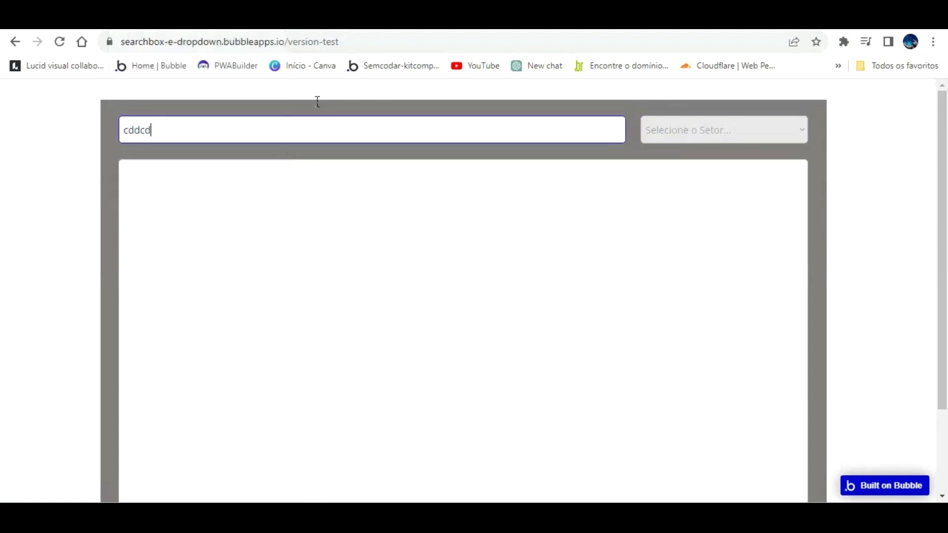
key(BackSpace)
key(BackSpace)
key(BackSpace)
key(BackSpace)
key(BackSpace)
key(BackSpace)
key(BackSpace)
key(BackSpace)
key(ctrl+Tab)
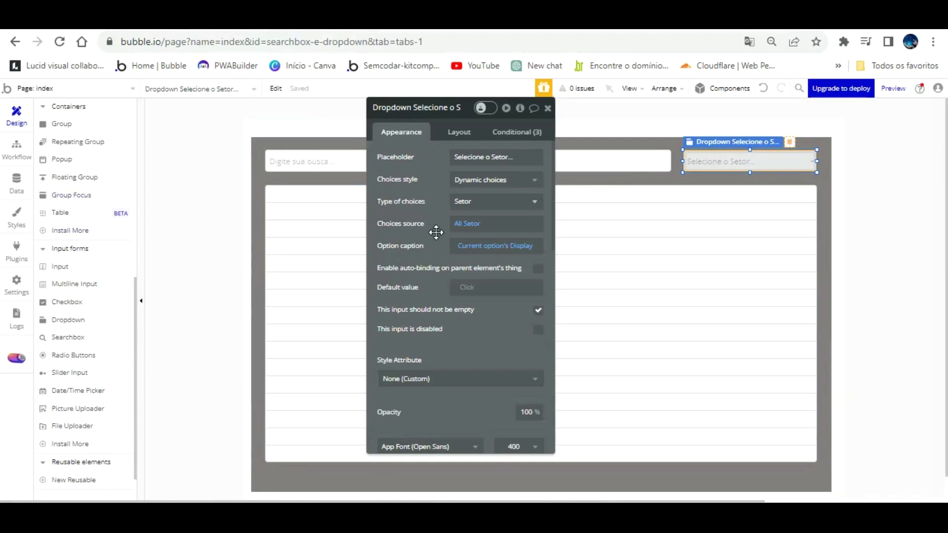
Place a new icon element inside the search box near its end beside the Setor dropdown
drag(435, 232, 507, 291)
scroll(74, 231, up, 2)
scroll(73, 230, up, 5)
click(73, 189)
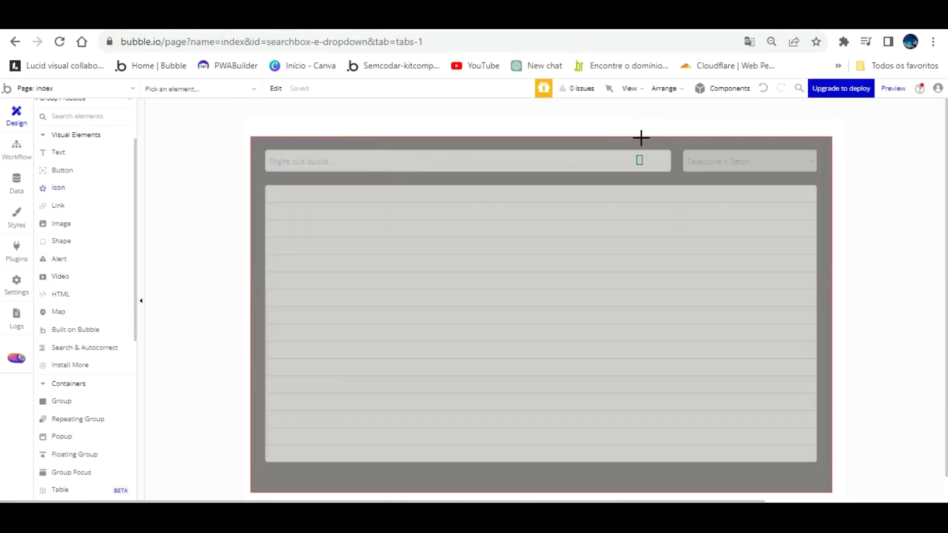
click(650, 140)
Set the new icon to the fa-search magnifying glass and its colour to Text (#091747)
click(554, 216)
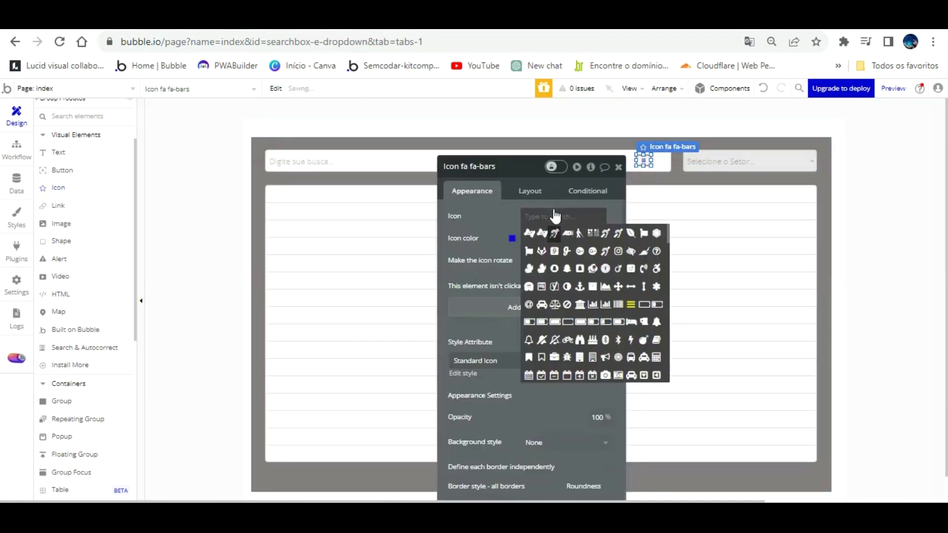
click(516, 238)
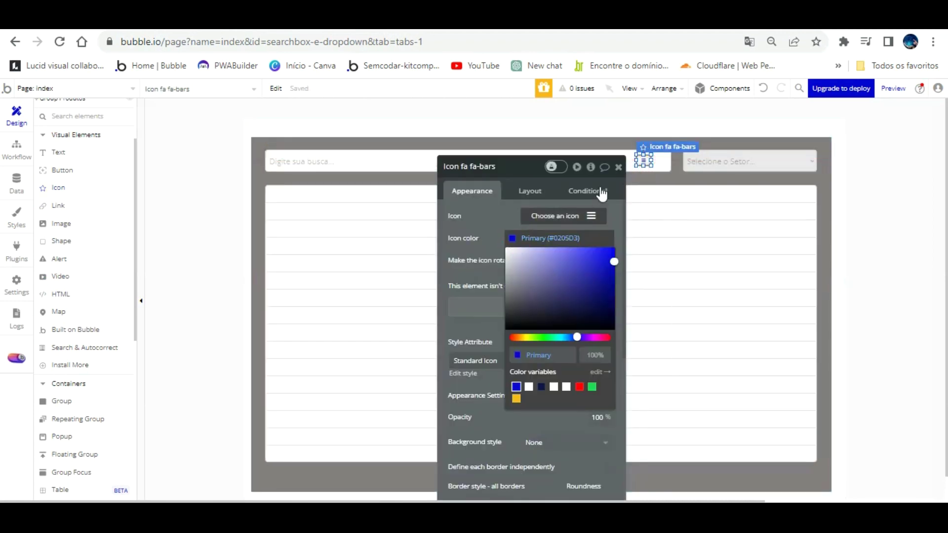
click(589, 217)
scroll(592, 289, down, 3)
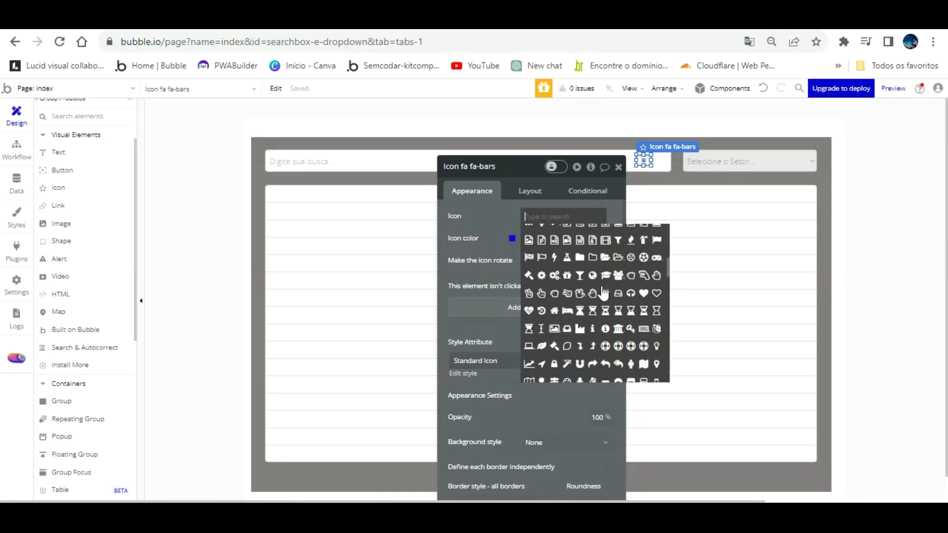
scroll(603, 295, down, 5)
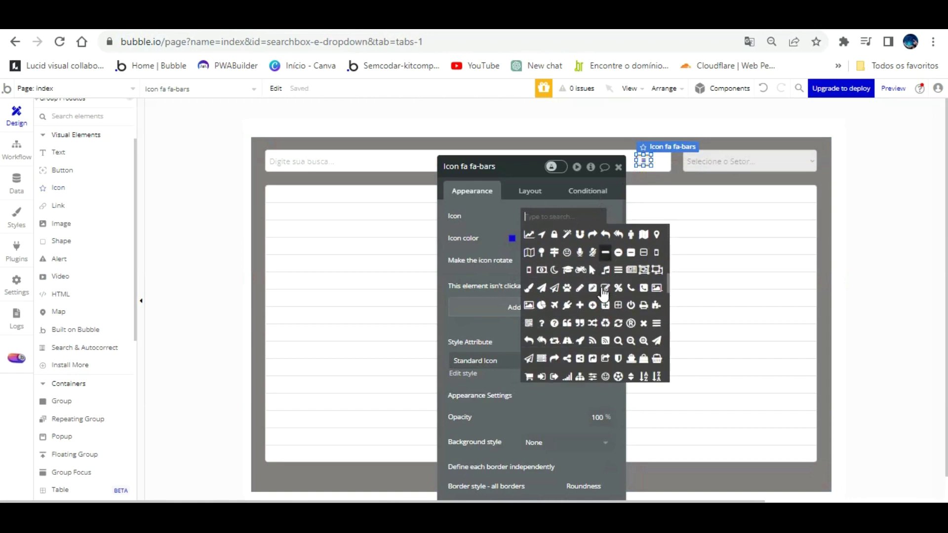
click(618, 262)
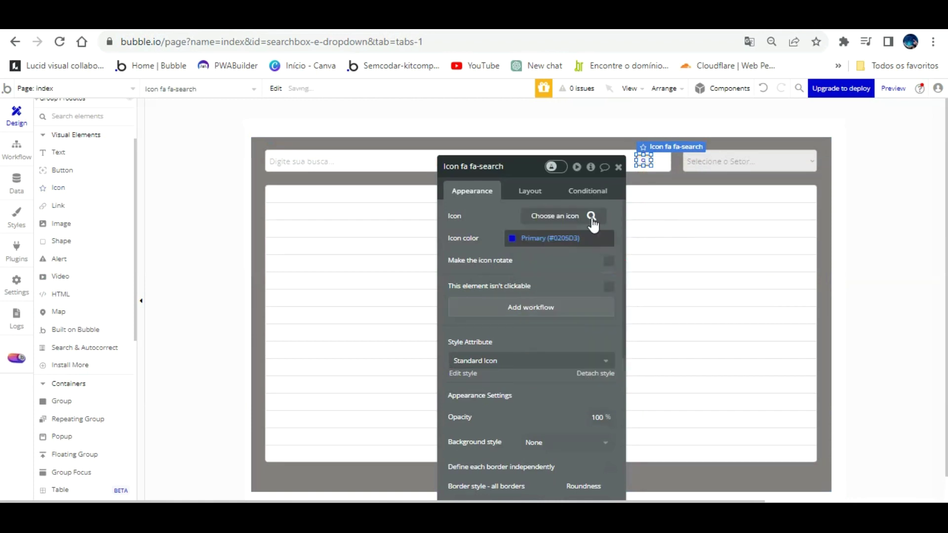
click(513, 238)
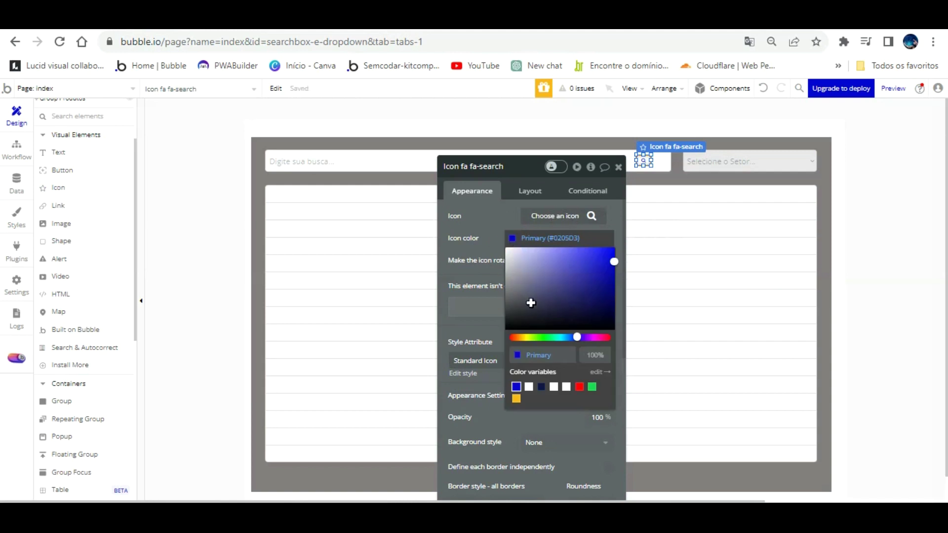
click(490, 214)
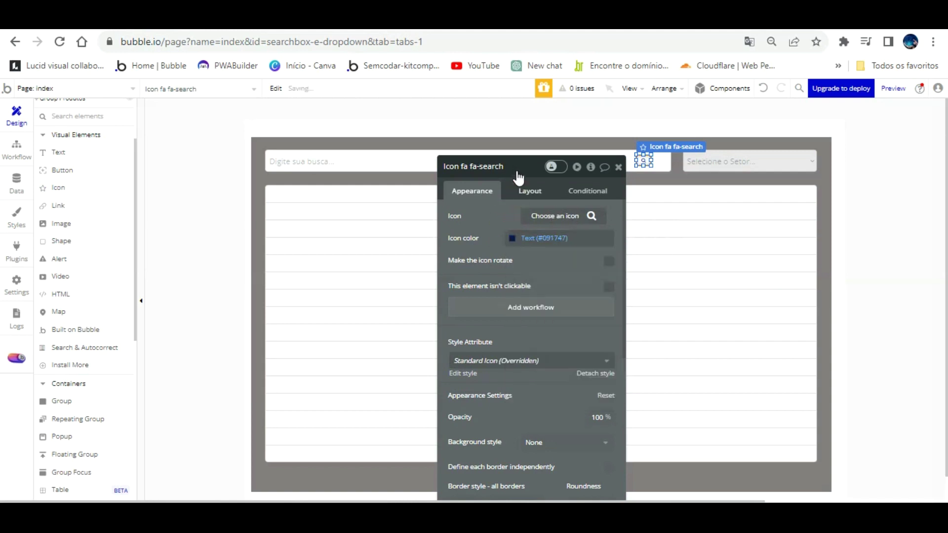
Set the search icon's top, bottom, left and right padding to 0 px
click(521, 191)
click(472, 191)
click(528, 192)
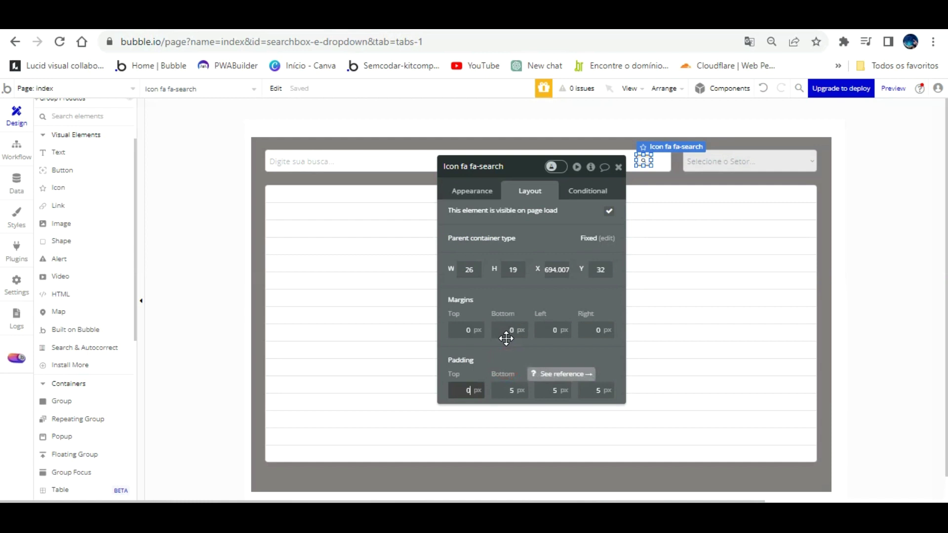
key(Tab)
text(0)
key(Tab)
text(0)
key(Tab)
text(0)
key(Tab)
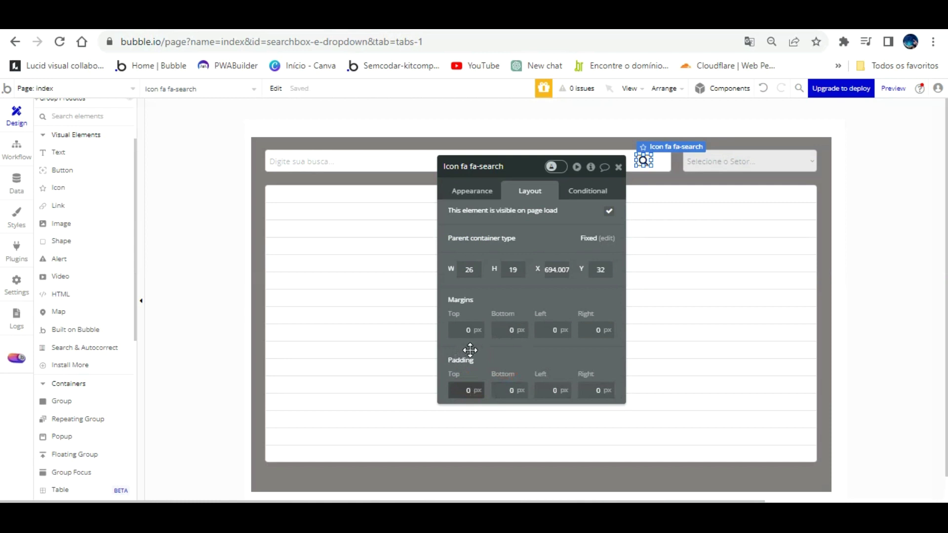
key(Tab)
key(Tab)
key(Tab)
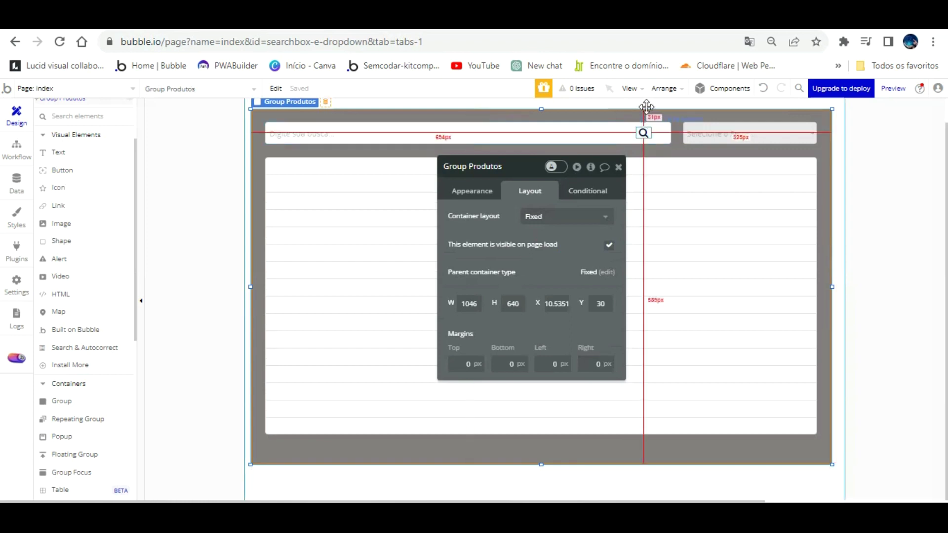
Resize the search icon to 25 px wide and 25 px high and adjust its position within the search box
click(646, 132)
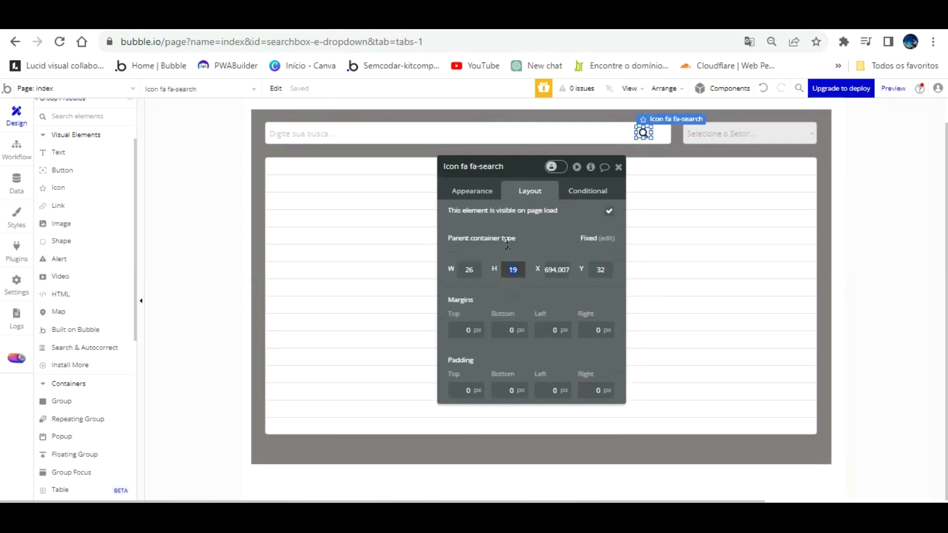
key(shift+Tab)
text(25)
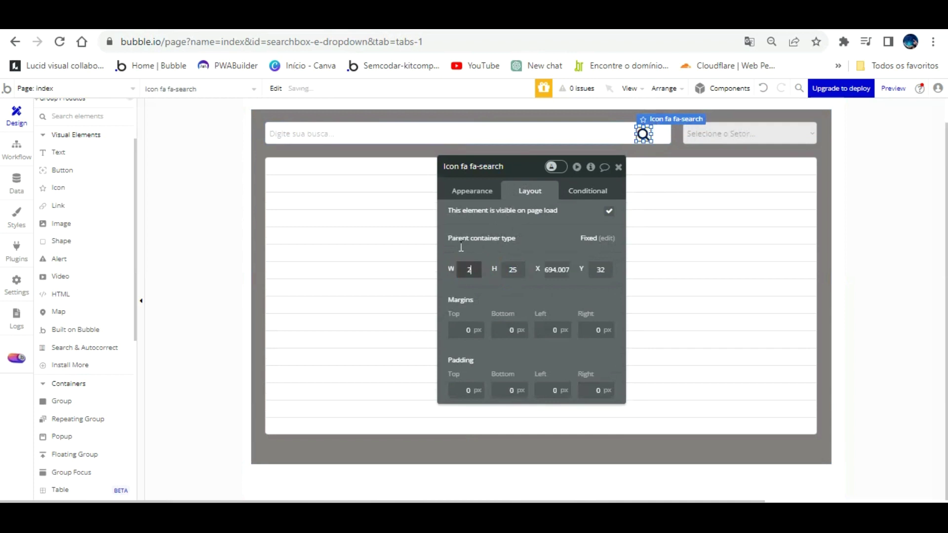
click(537, 241)
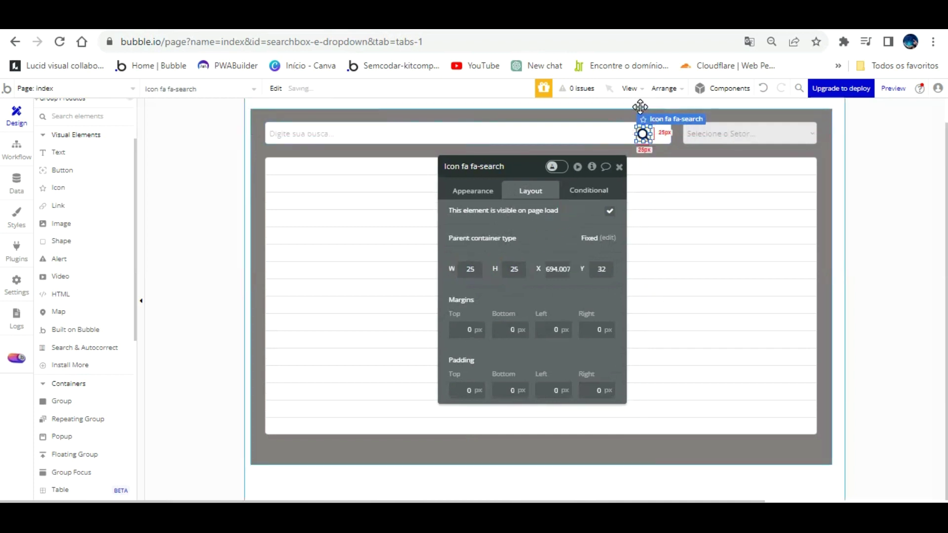
drag(640, 107, 643, 112)
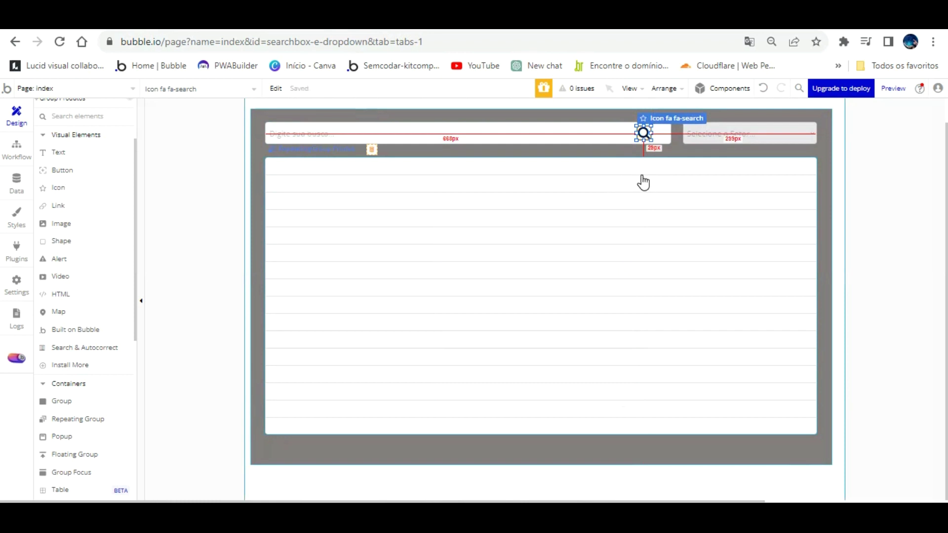
Duplicate the search icon and align the copy beside the original at the end of the search box
click(260, 133)
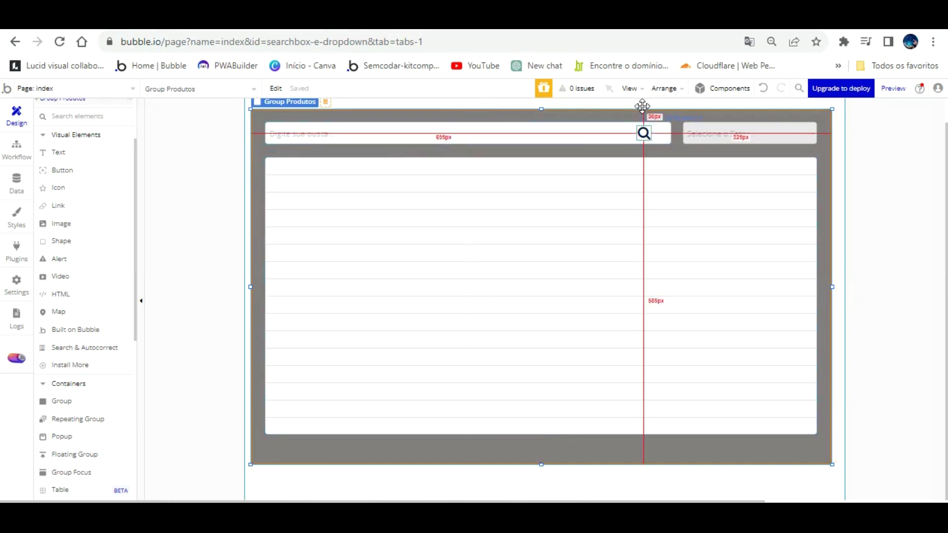
click(642, 132)
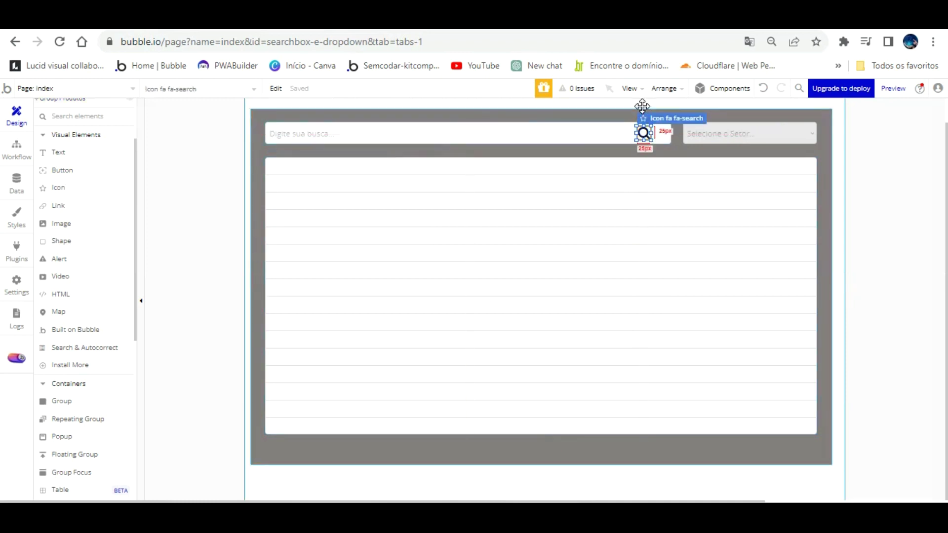
key(shift+Down)
key(shift+Right)
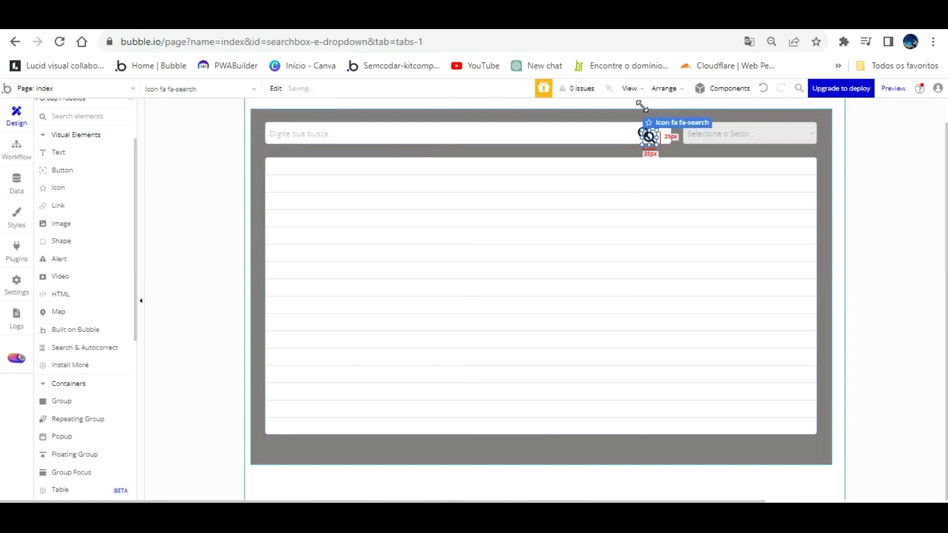
drag(657, 128, 667, 123)
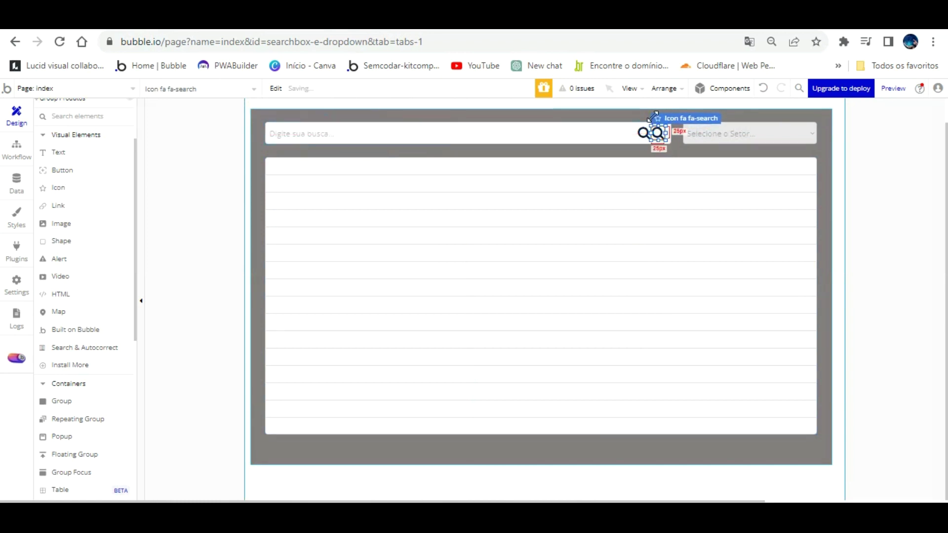
Change the duplicated icon to the fa-refresh symbol
double_click(661, 132)
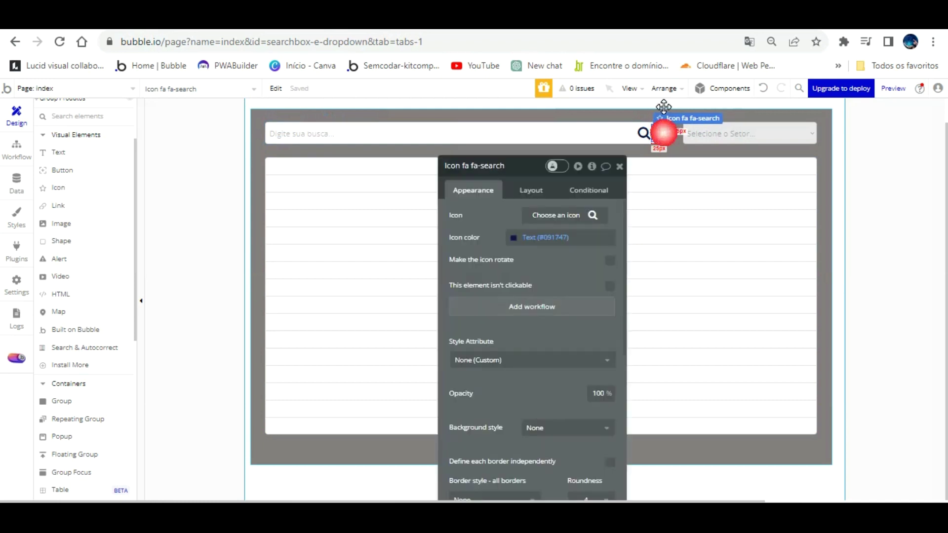
click(561, 213)
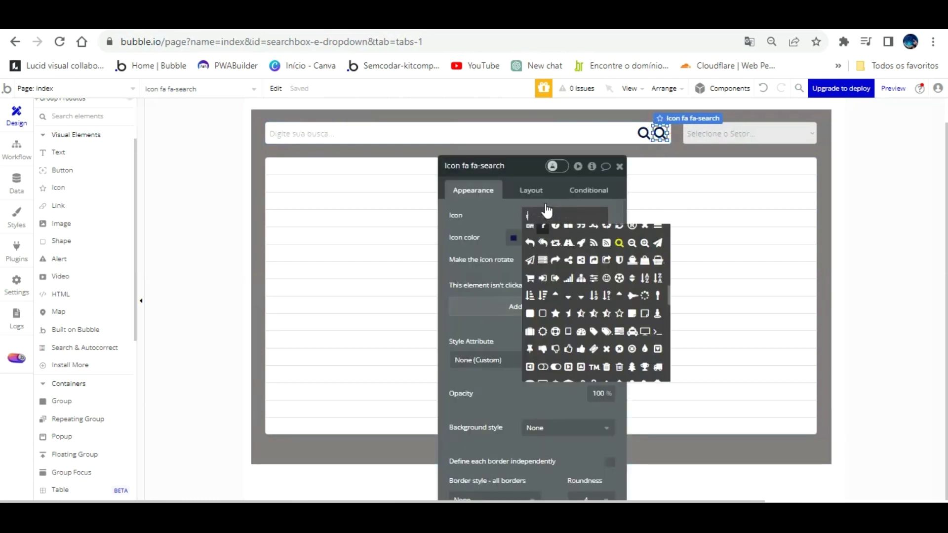
text(ref)
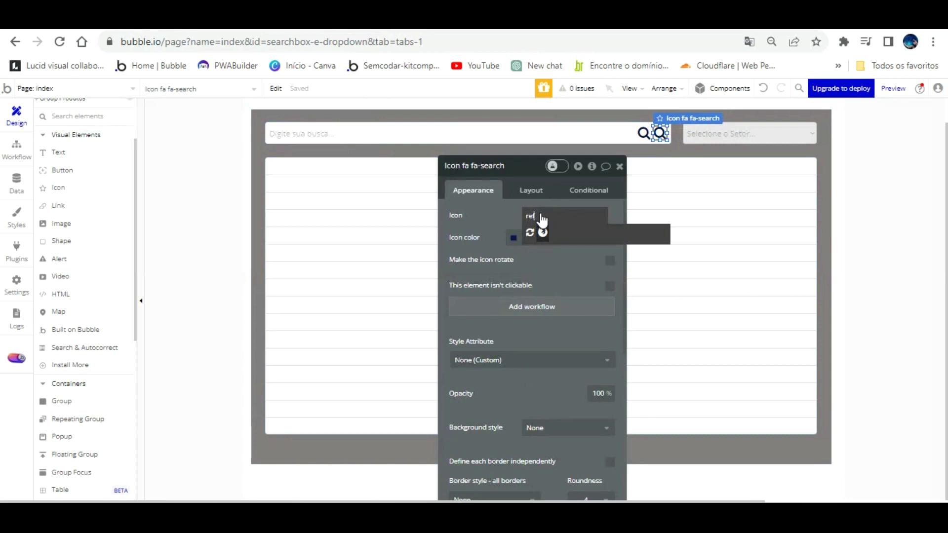
click(542, 232)
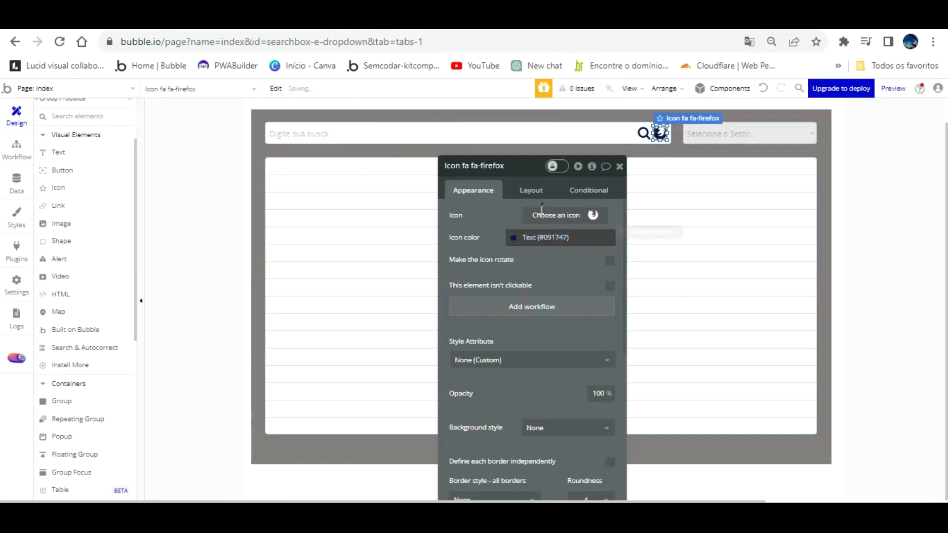
click(595, 213)
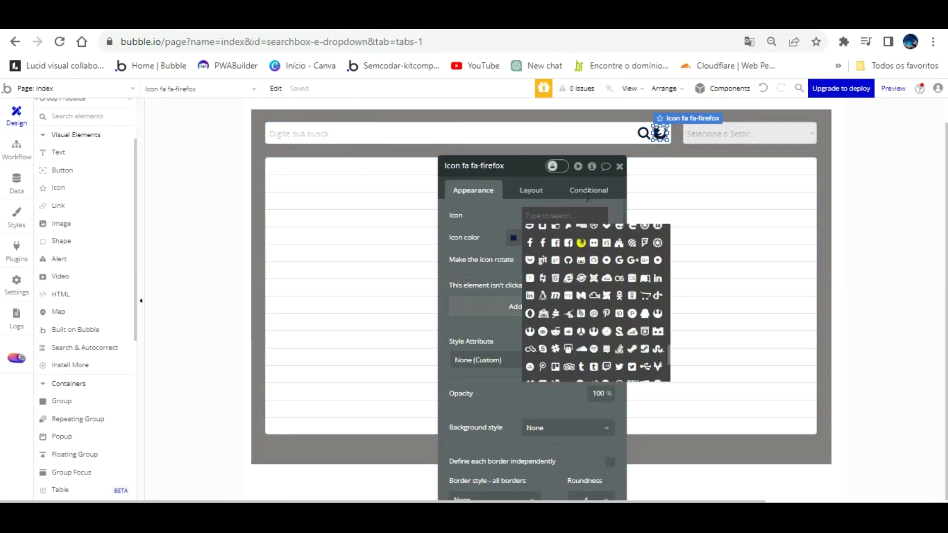
text(re)
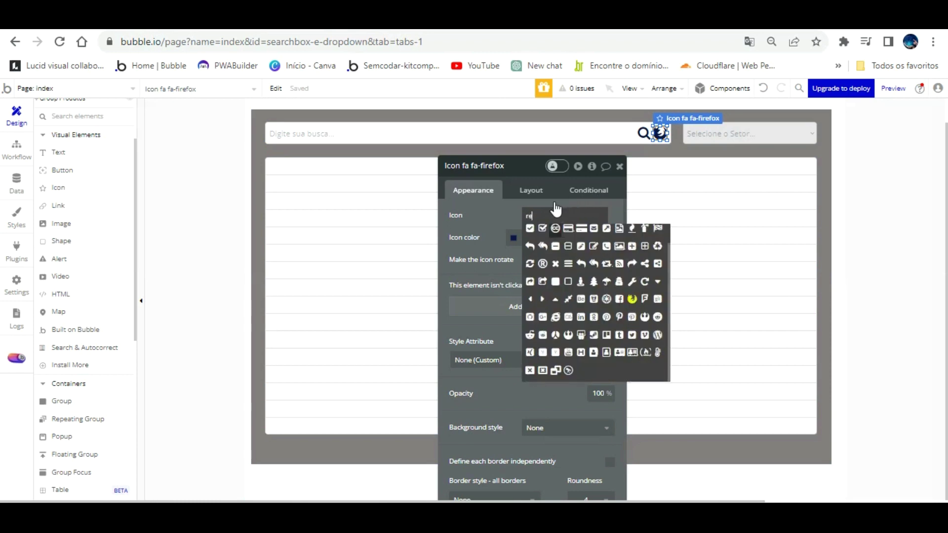
text(fresh)
key(Return)
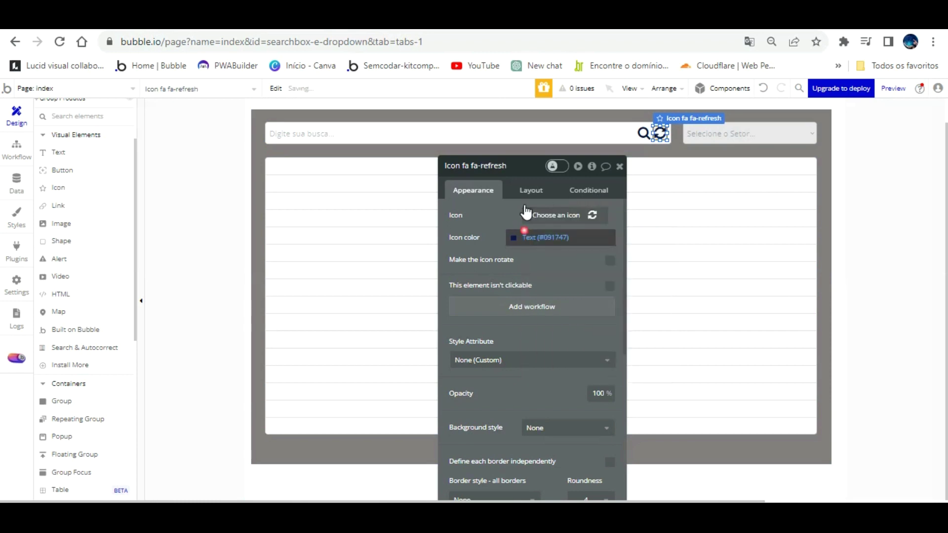
drag(662, 134, 661, 132)
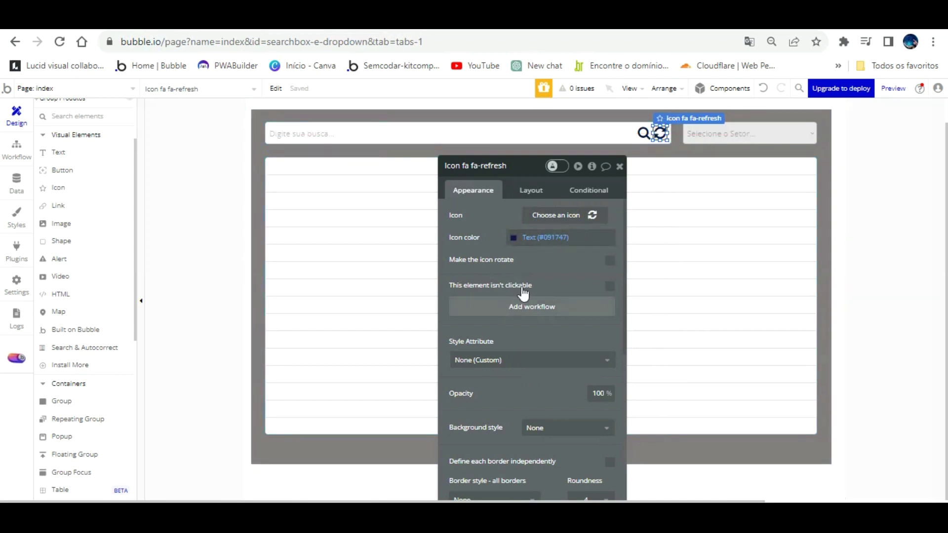
Create a workflow for the refresh icon's click event with a Reset inputs action
click(531, 306)
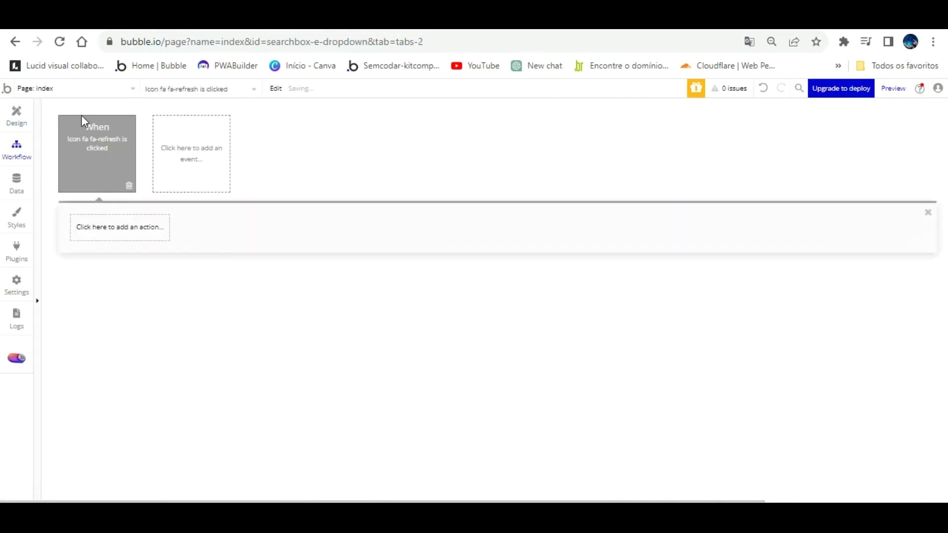
click(118, 220)
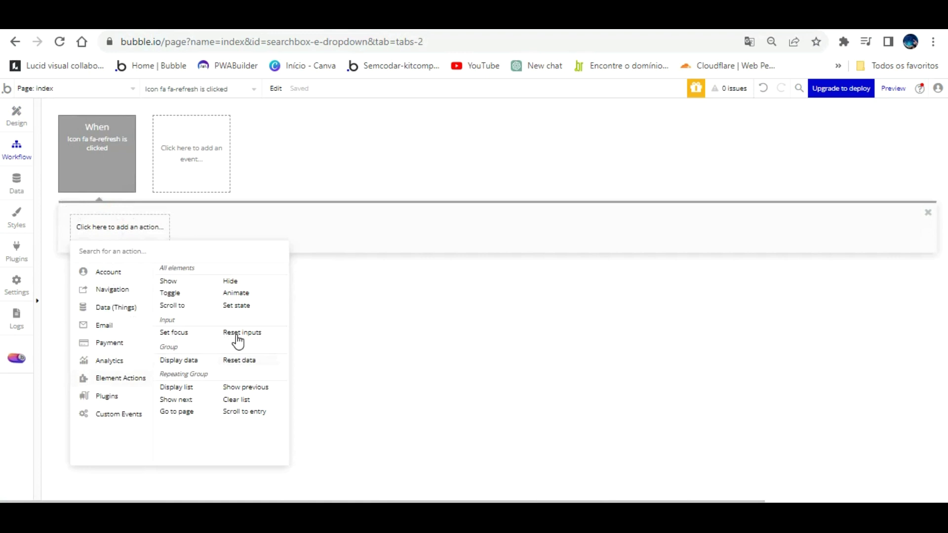
click(239, 359)
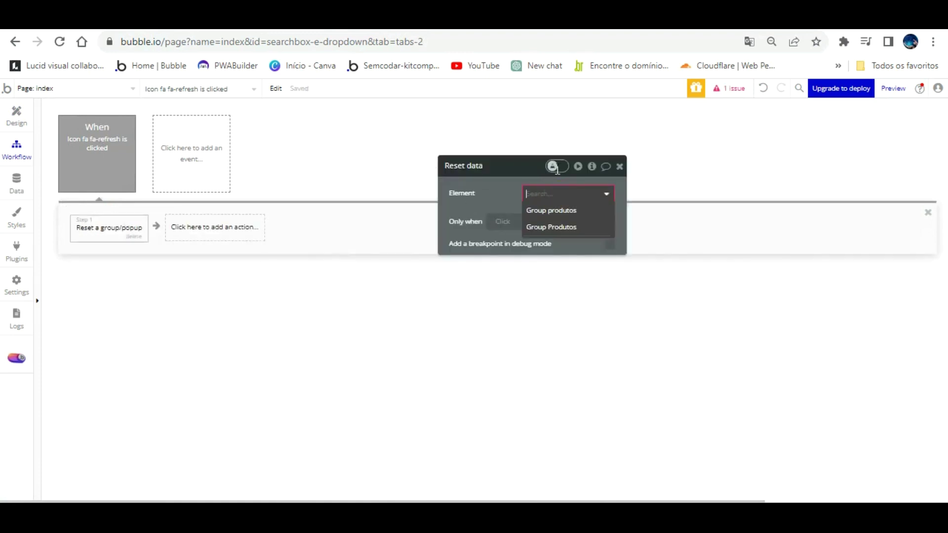
click(491, 173)
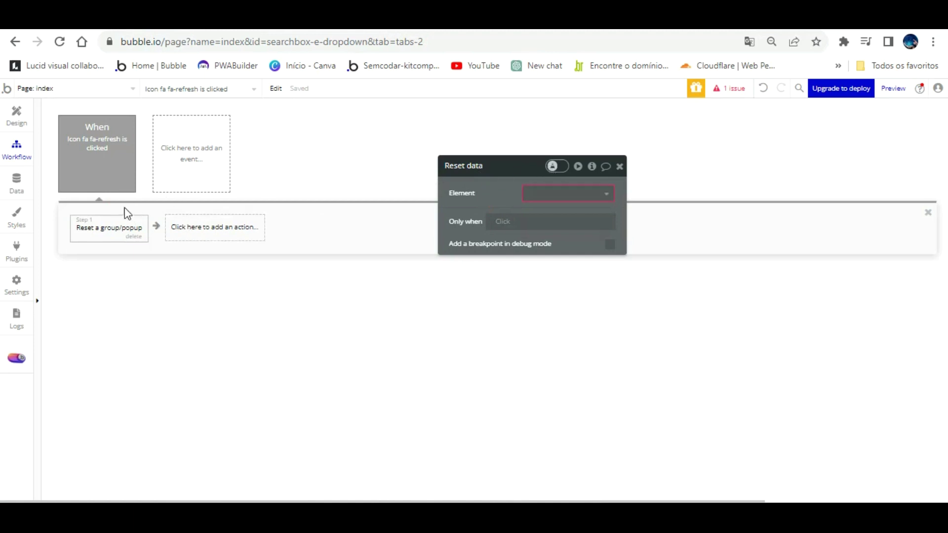
click(133, 236)
click(101, 226)
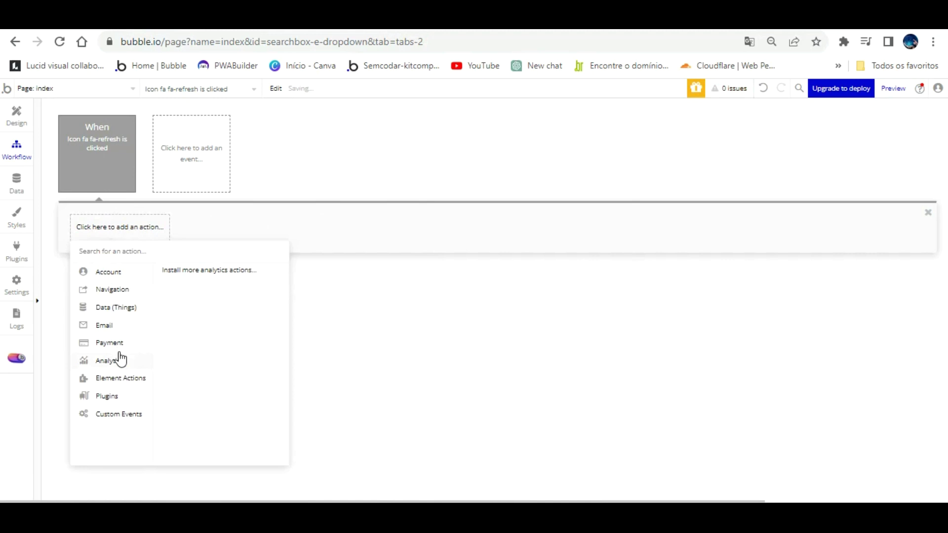
click(249, 312)
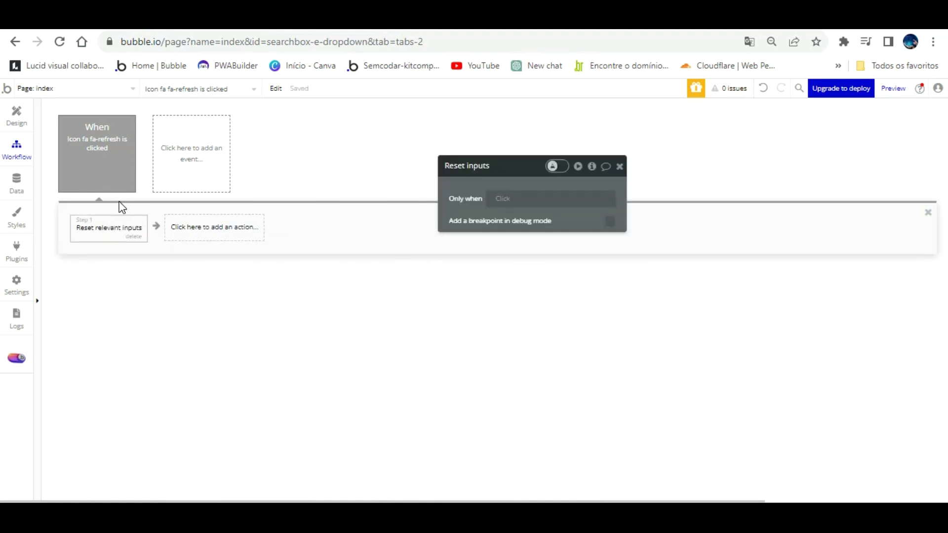
click(622, 147)
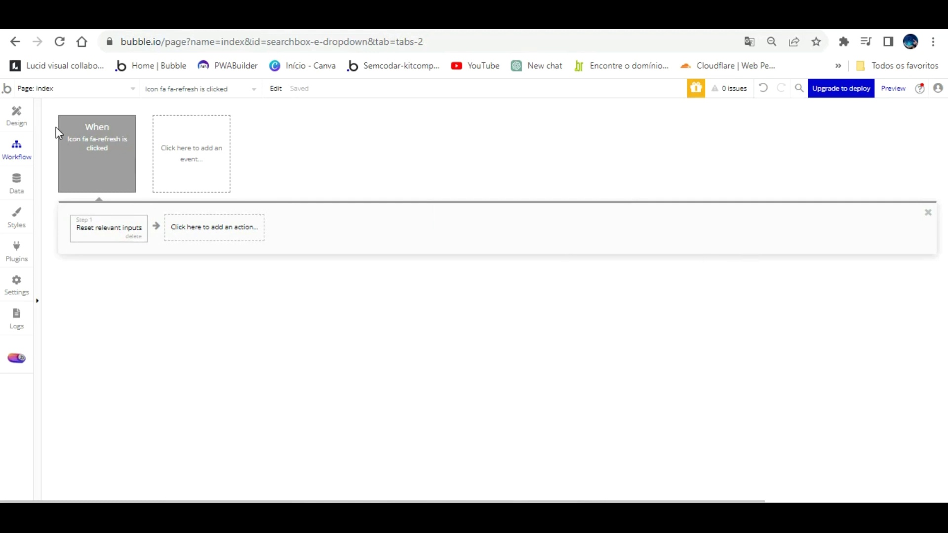
click(16, 114)
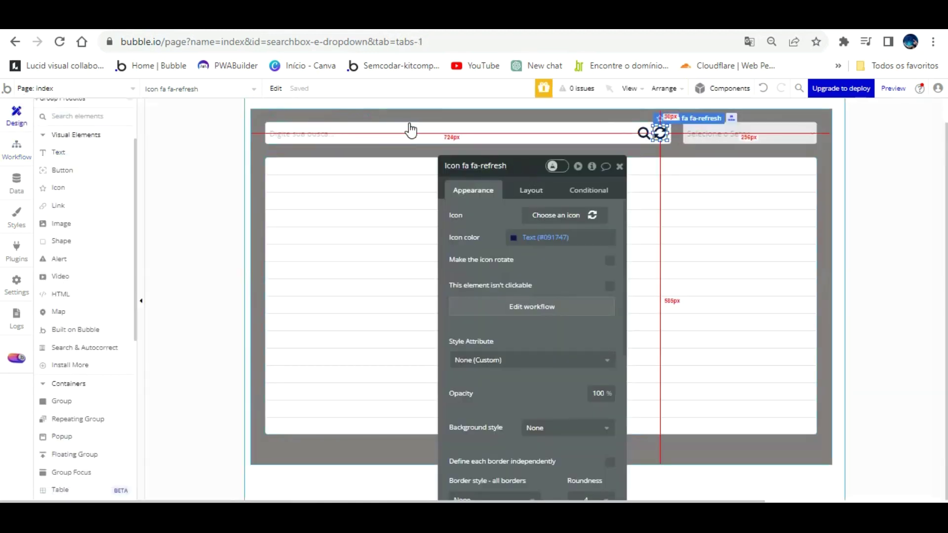
click(674, 144)
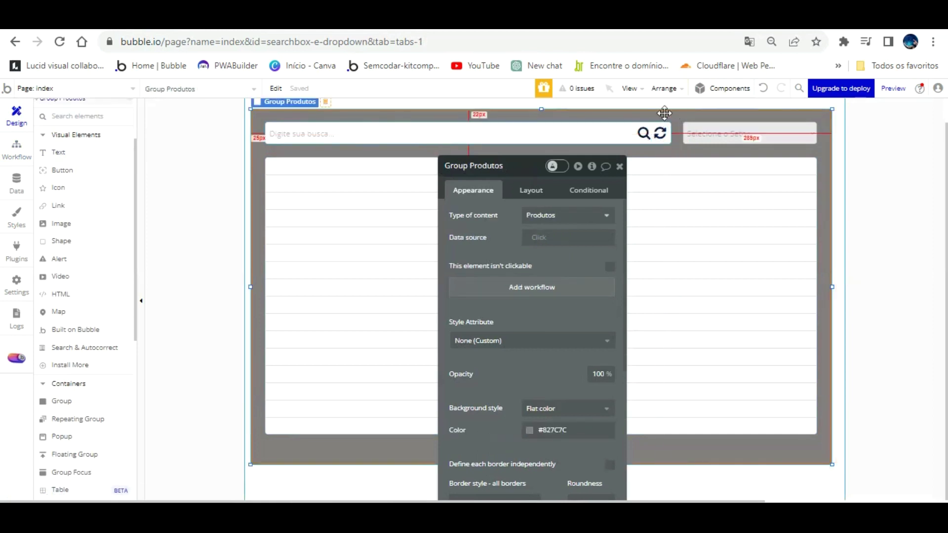
click(660, 133)
key(Up)
key(Up)
key(Up)
key(Down)
key(Down)
key(Down)
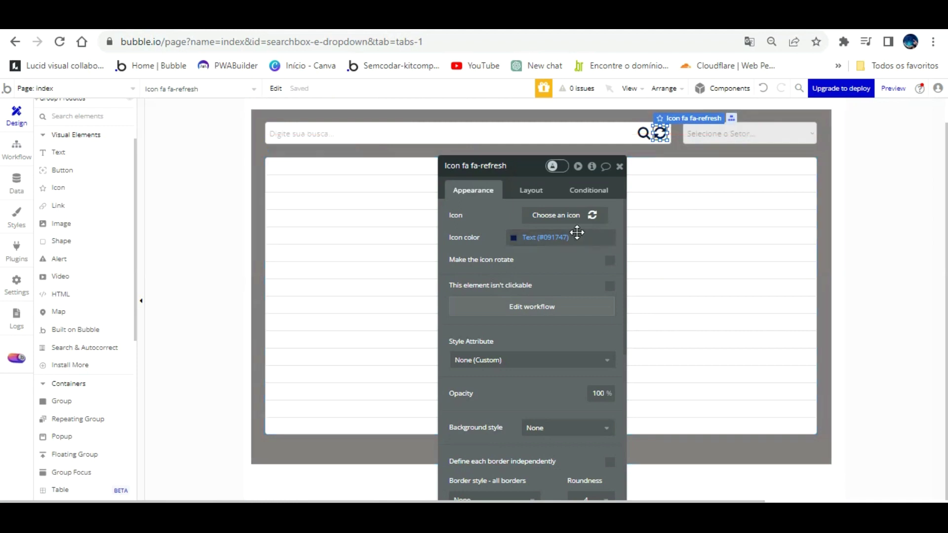
click(694, 129)
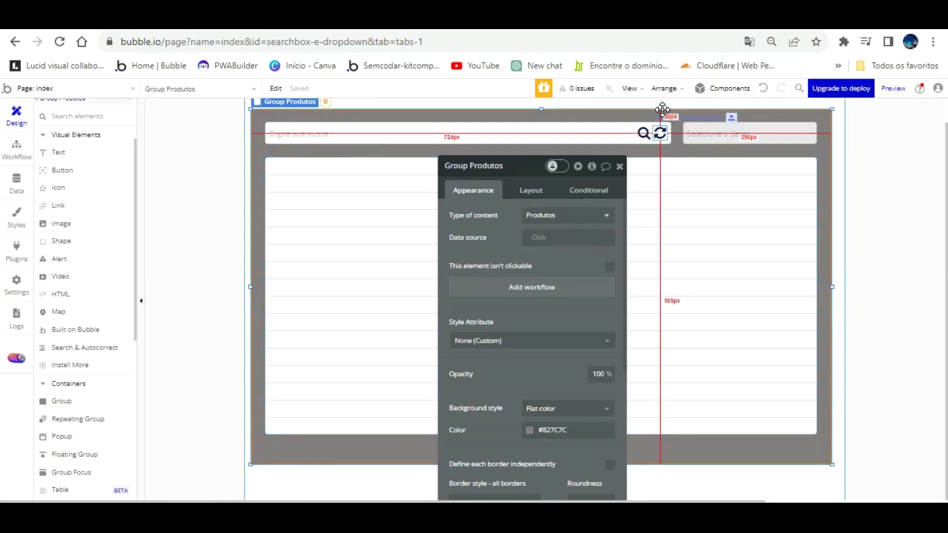
Replace the Reset inputs action in the refresh icon's workflow with a Reset data action targeting Group produtos
click(660, 131)
click(549, 306)
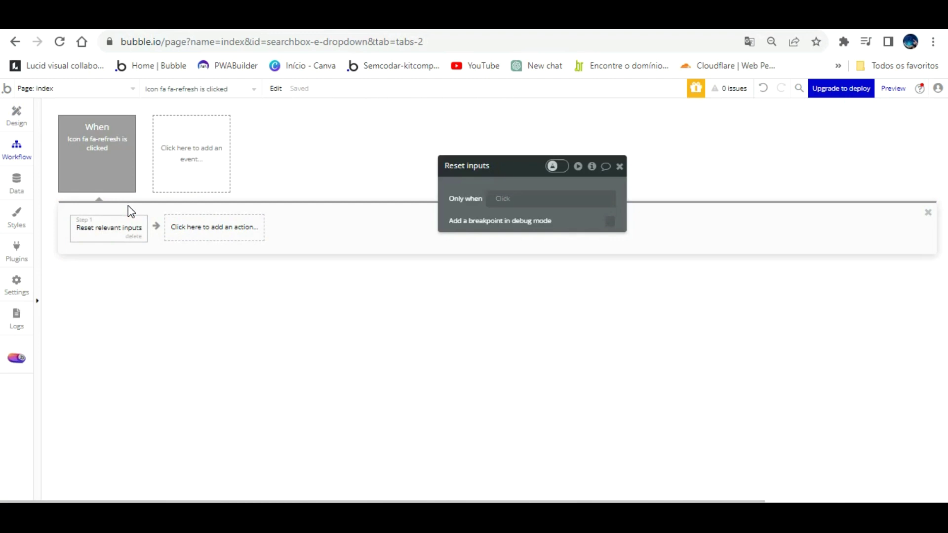
click(133, 236)
click(121, 227)
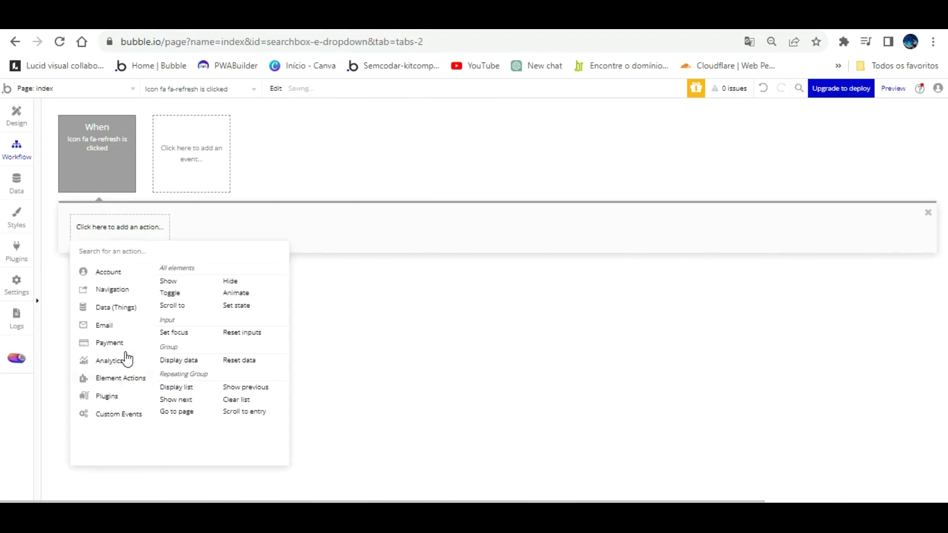
click(266, 356)
click(593, 195)
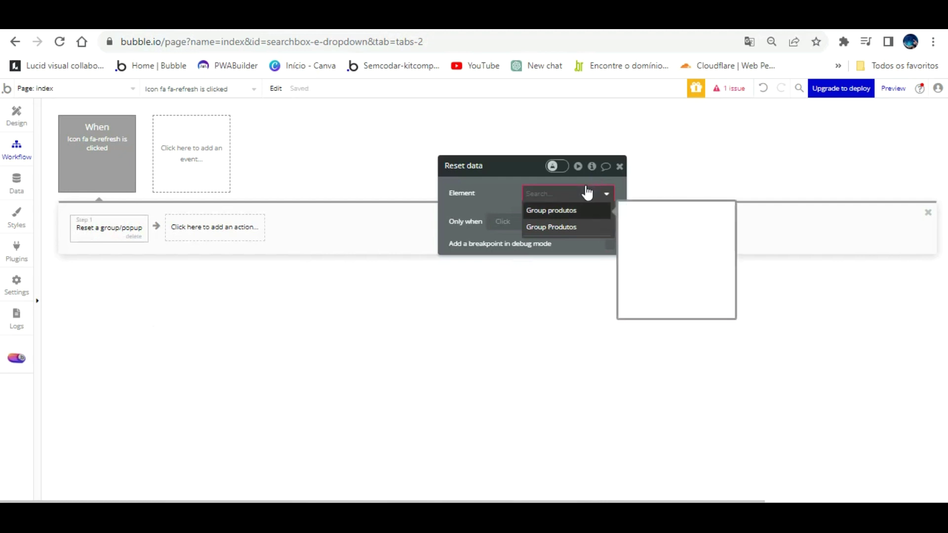
click(584, 210)
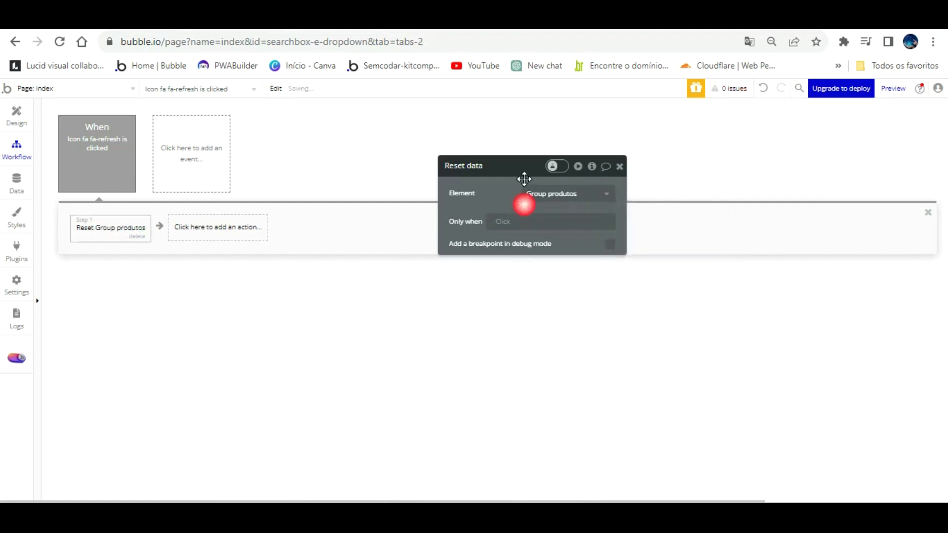
Delete the stray Group produtos element that has no content type from the index page
click(16, 114)
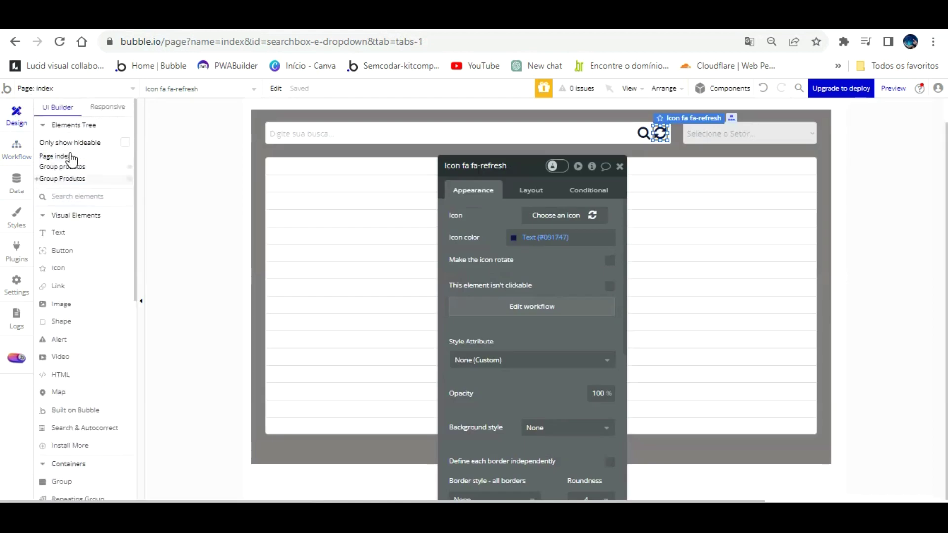
click(58, 158)
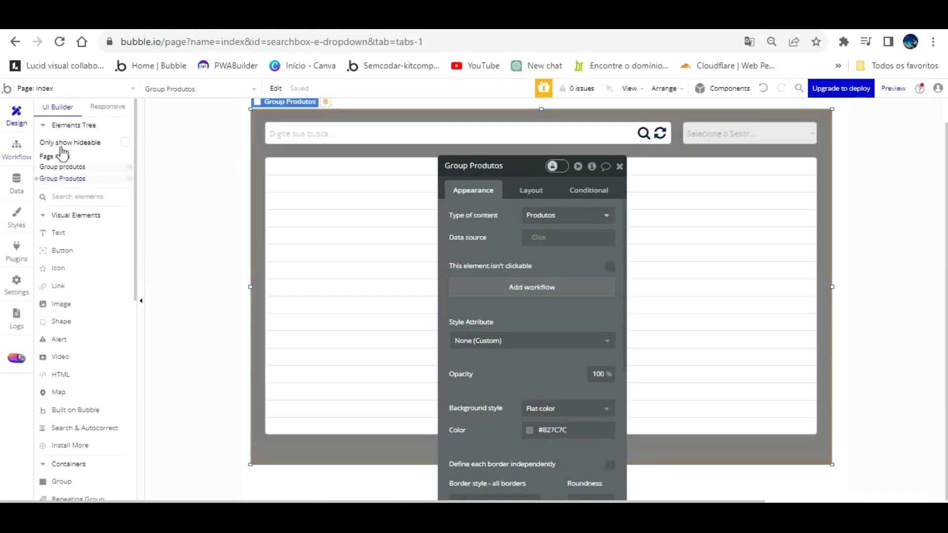
click(62, 167)
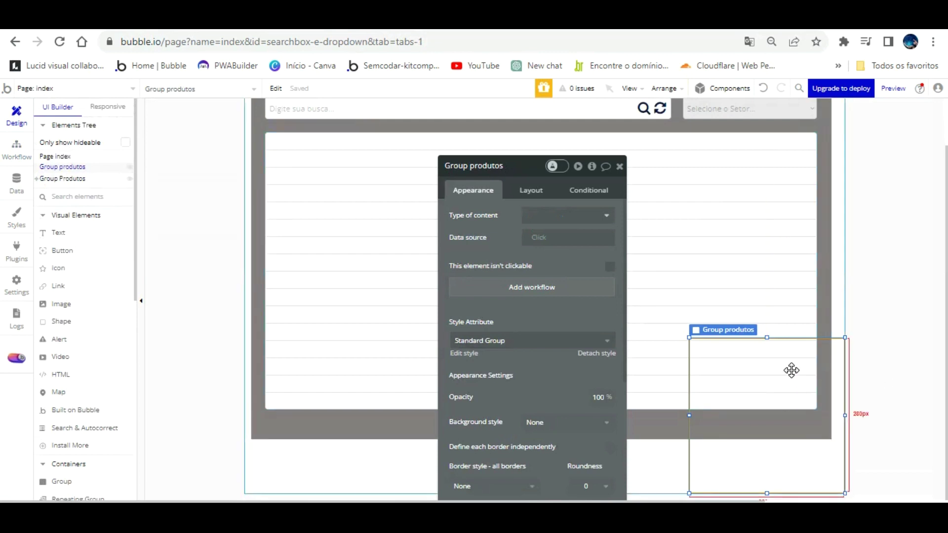
key(Delete)
scroll(576, 213, up, 1)
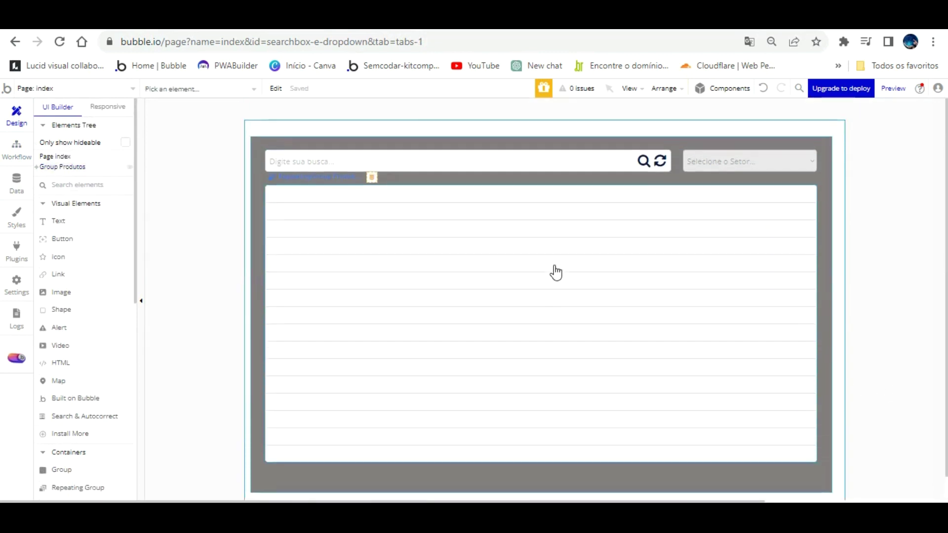
Add a Reset data action for Group Produtos to the refresh icon's click workflow
double_click(511, 263)
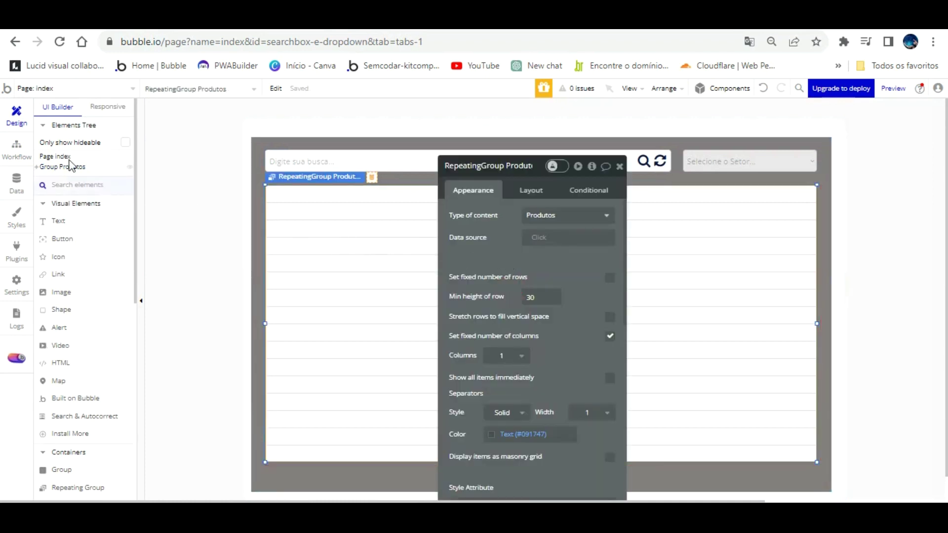
scroll(483, 258, down, 3)
scroll(482, 258, up, 3)
click(16, 146)
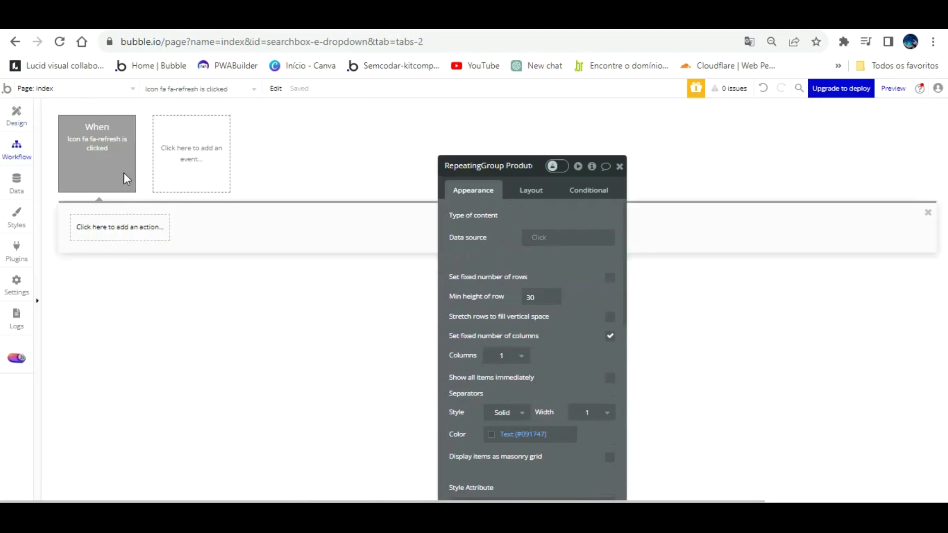
click(120, 223)
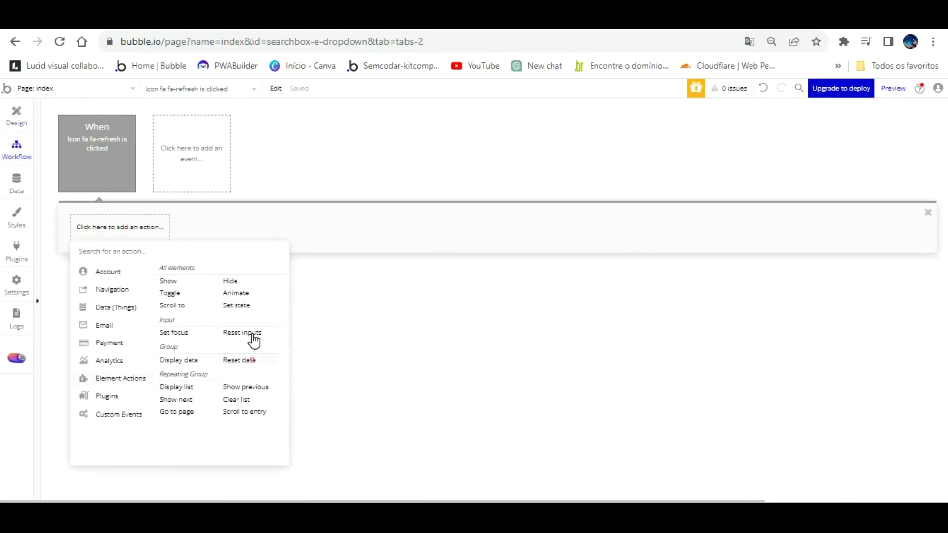
click(242, 360)
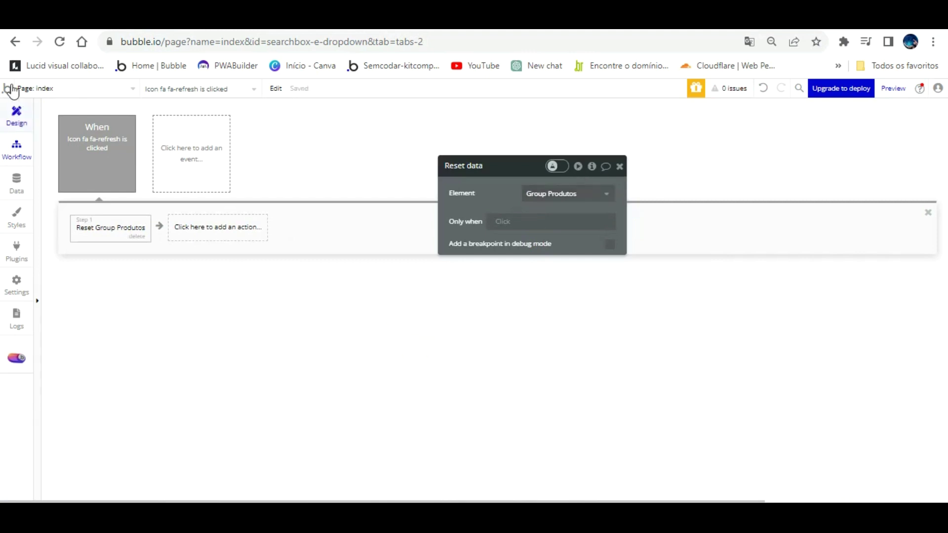
Open the app data for All Produtos and start a new database entry
click(17, 114)
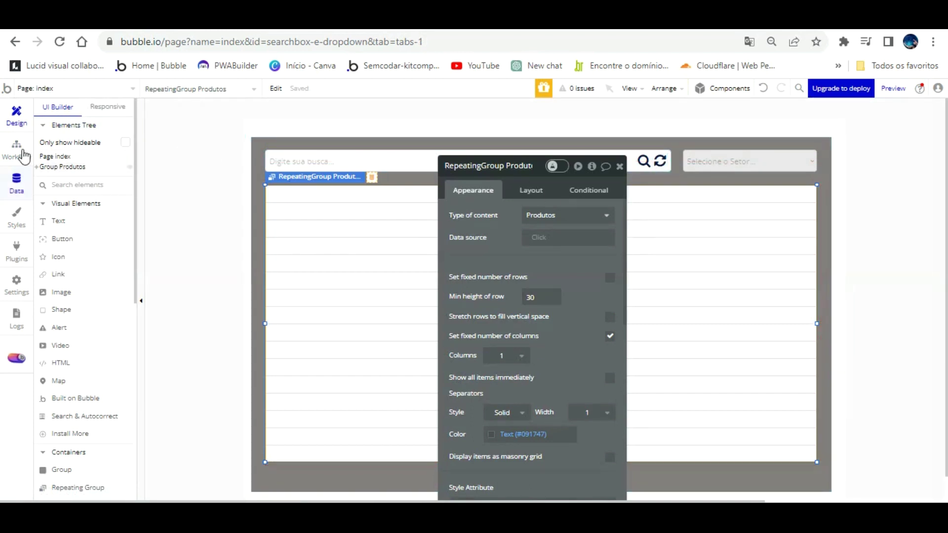
click(18, 181)
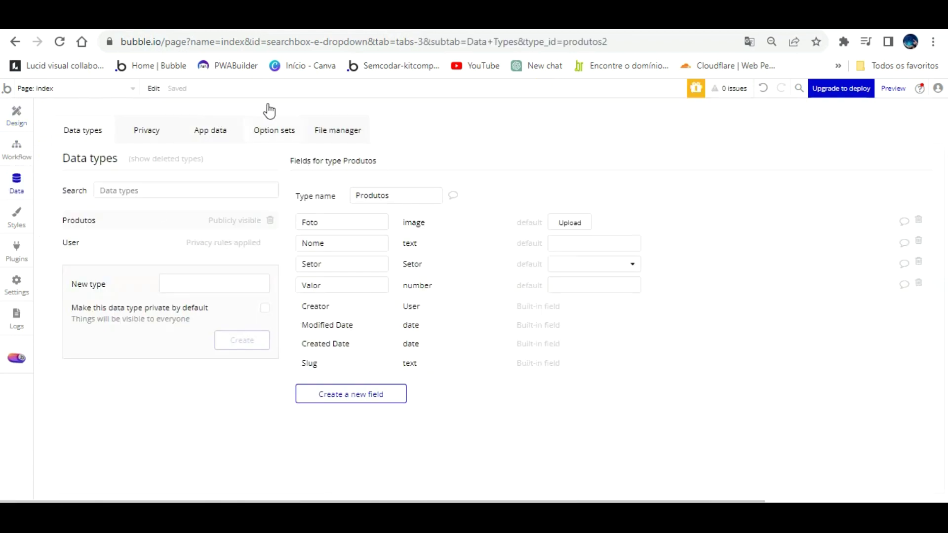
click(209, 128)
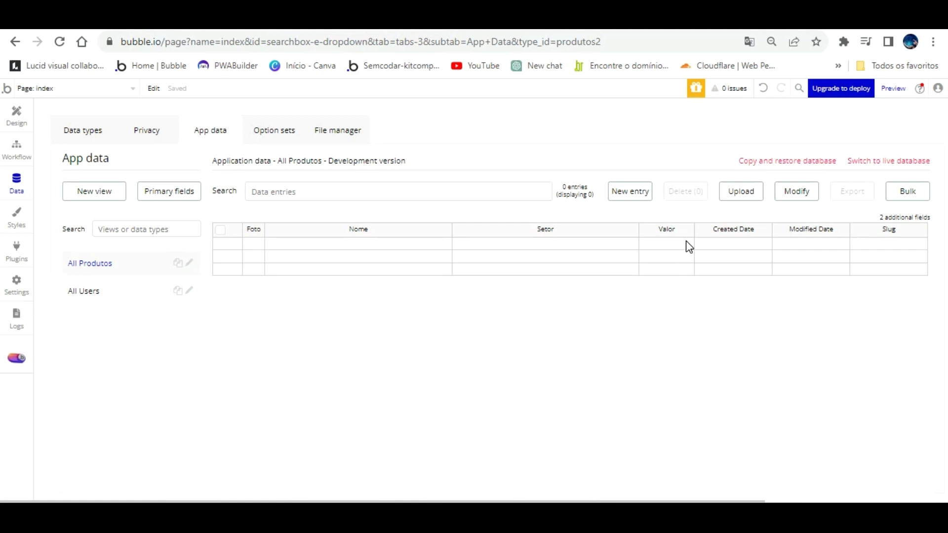
click(637, 192)
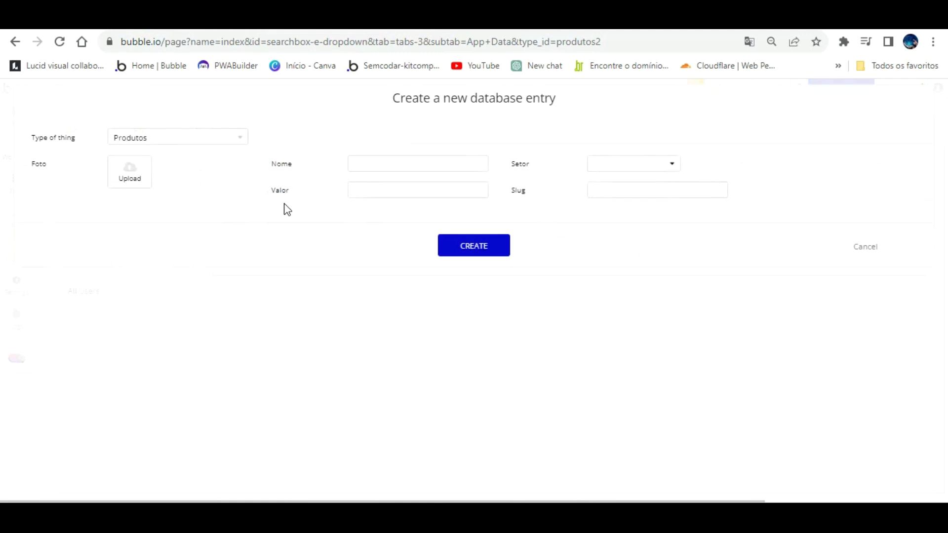
Fill in the new Produtos entry with Nome "Coca Cola" and Valor 7.00
click(381, 163)
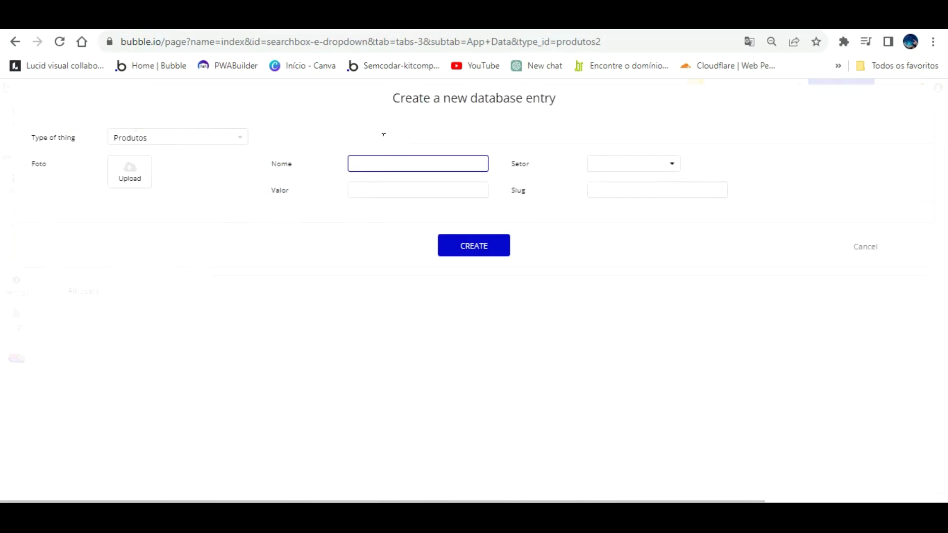
text(Cocla)
text(a Cocla)
click(388, 162)
key(BackSpace)
click(405, 189)
text(7.00)
Extend the entry's Nome to "Coca Cola 2Ltrs Descartável"
click(413, 159)
text(2Ltrs Descartá)
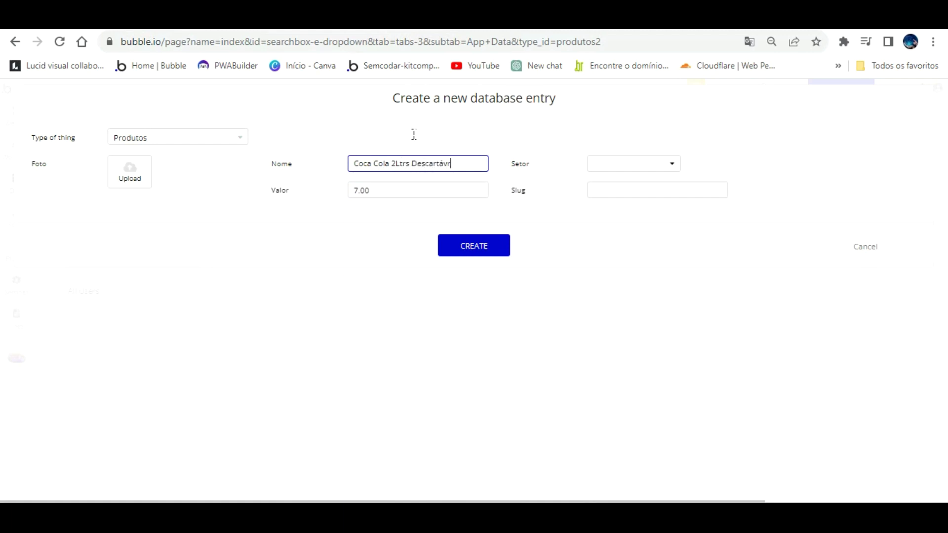
text(vel)
click(403, 236)
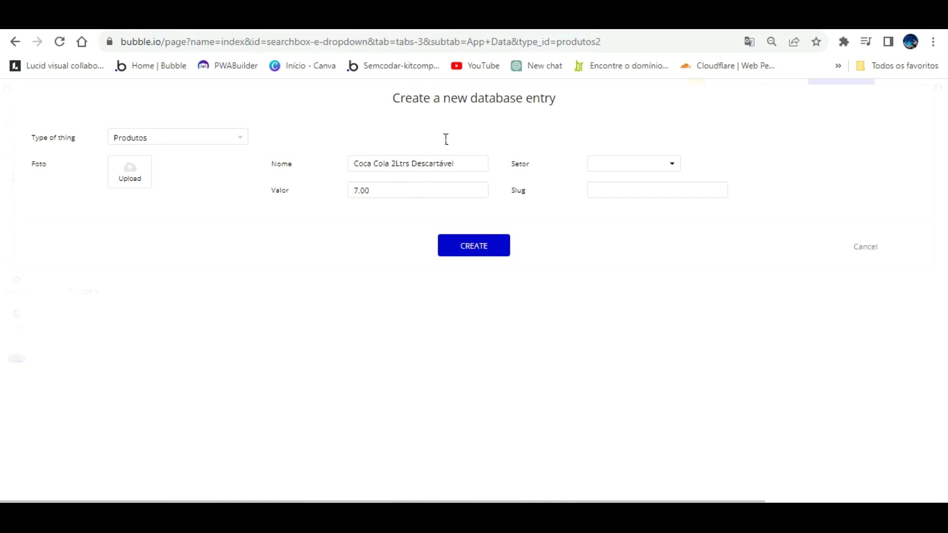
key(BackSpace)
key(BackSpace)
key(BackSpace)
key(BackSpace)
text(avé)
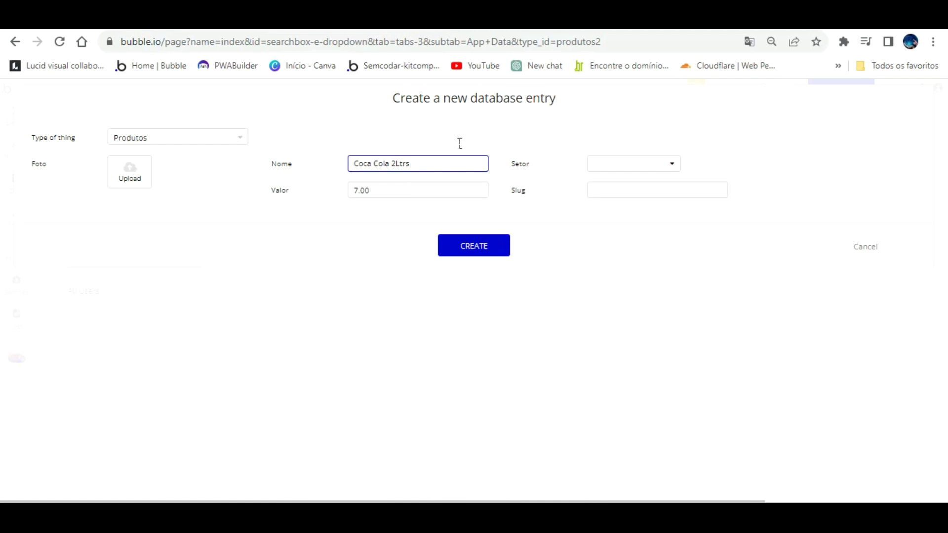
text(Descartavél)
click(445, 164)
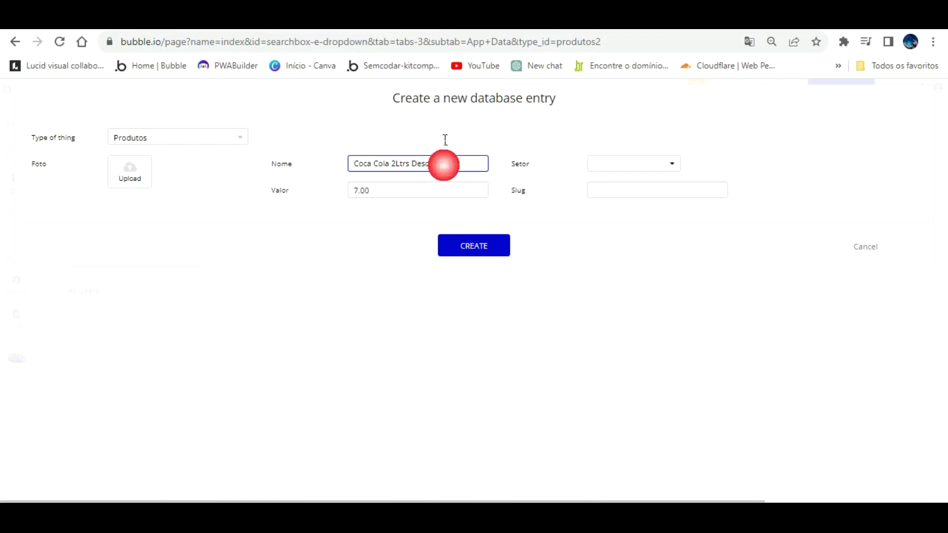
text(ávél)
click(453, 163)
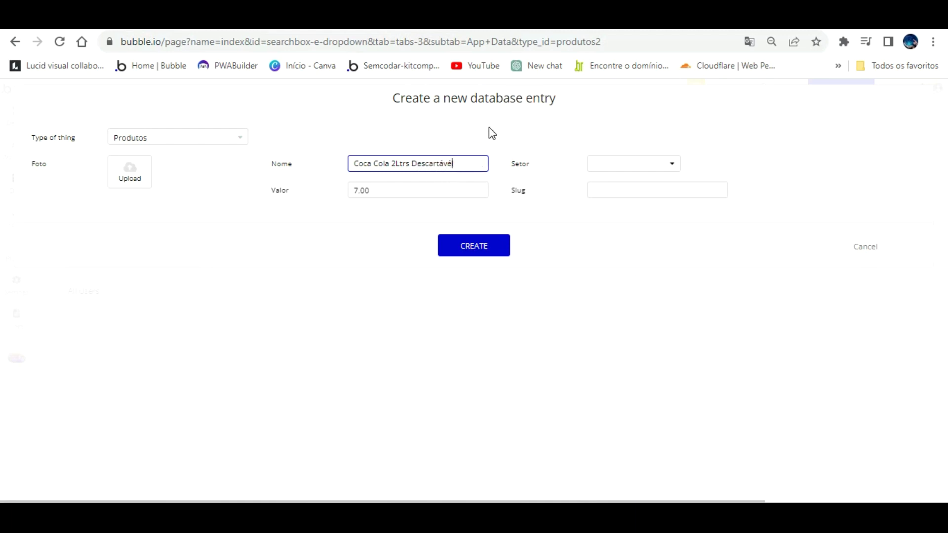
text(e)
click(365, 252)
Set the Coca Cola entry's Setor to Bebidas and upload the Litro_Coca_Cola_2L_PNG_Transparente_Sem_Fundo.png image from Downloads as its Foto
click(669, 163)
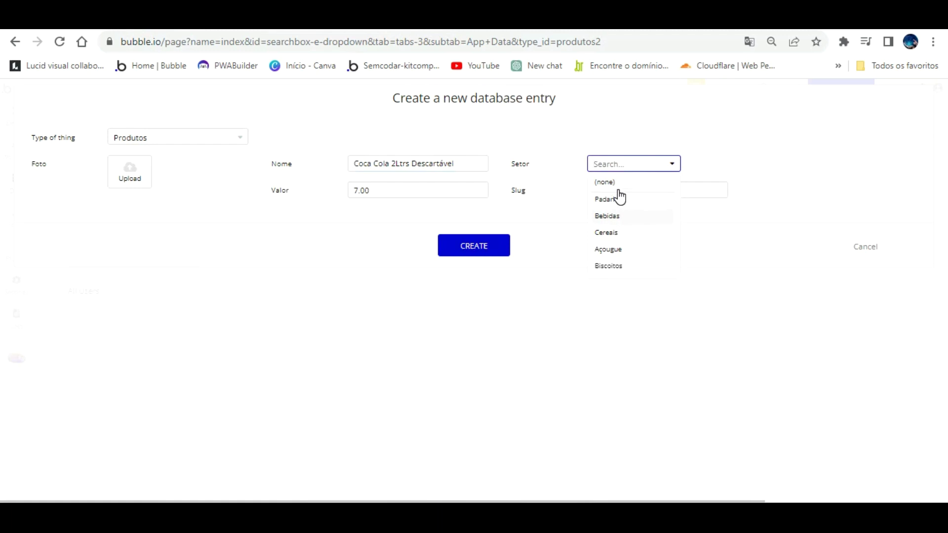
click(609, 216)
click(128, 170)
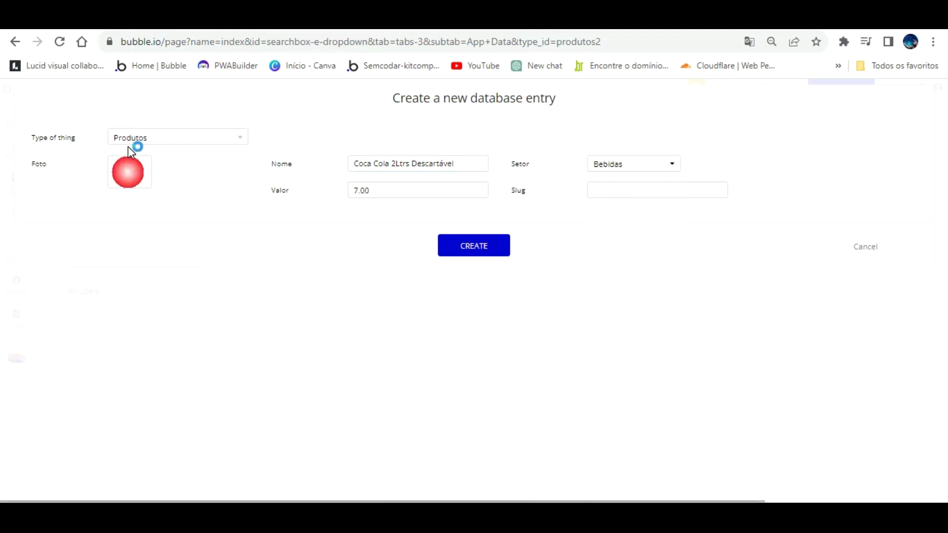
scroll(295, 228, down, 5)
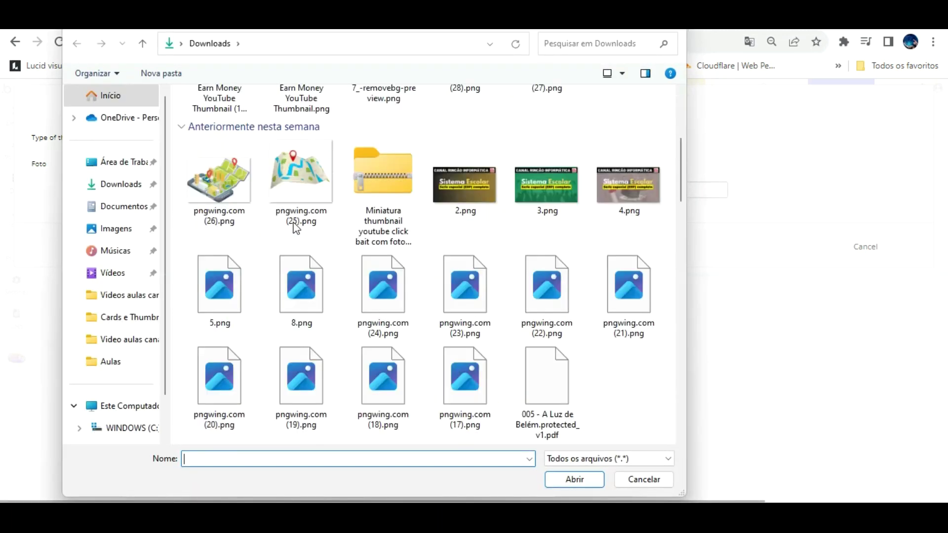
scroll(295, 228, down, 5)
scroll(296, 229, up, 10)
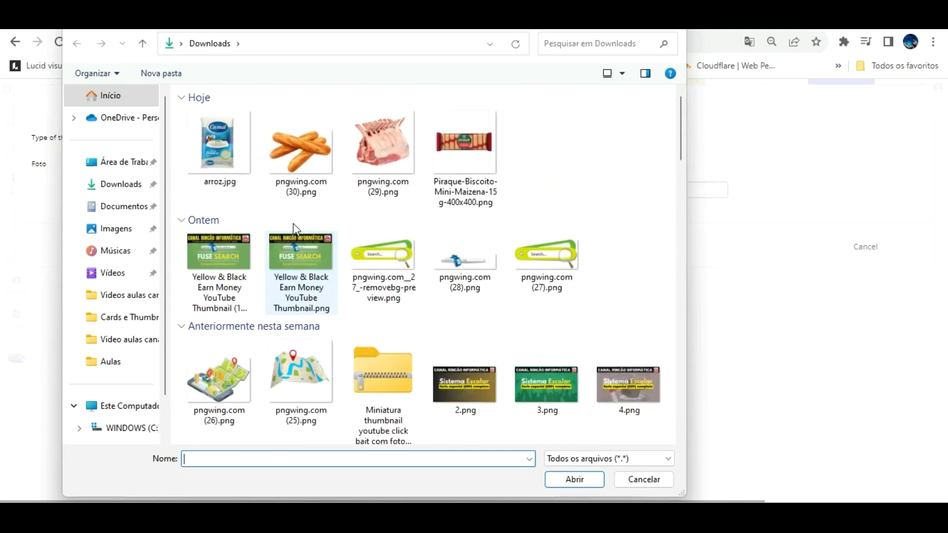
scroll(294, 228, down, 20)
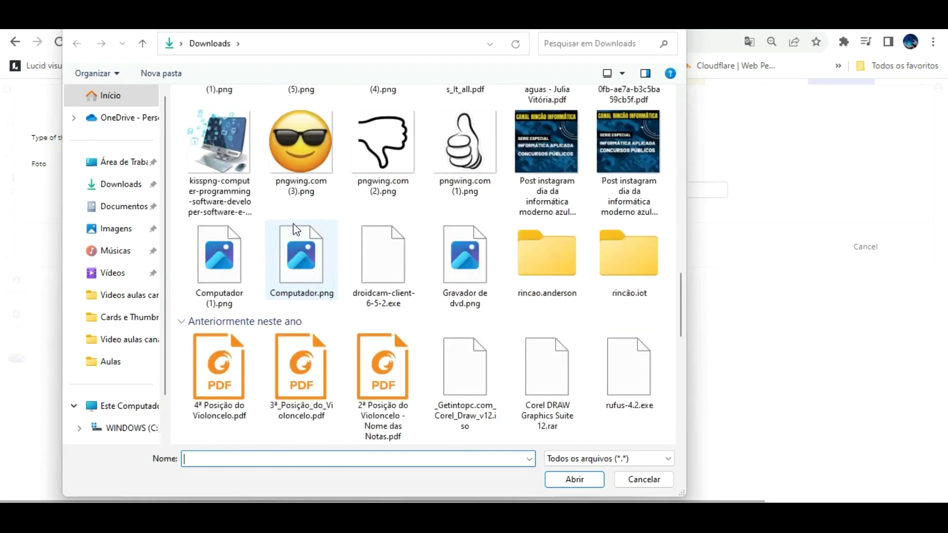
scroll(294, 228, up, 10)
scroll(295, 228, up, 3)
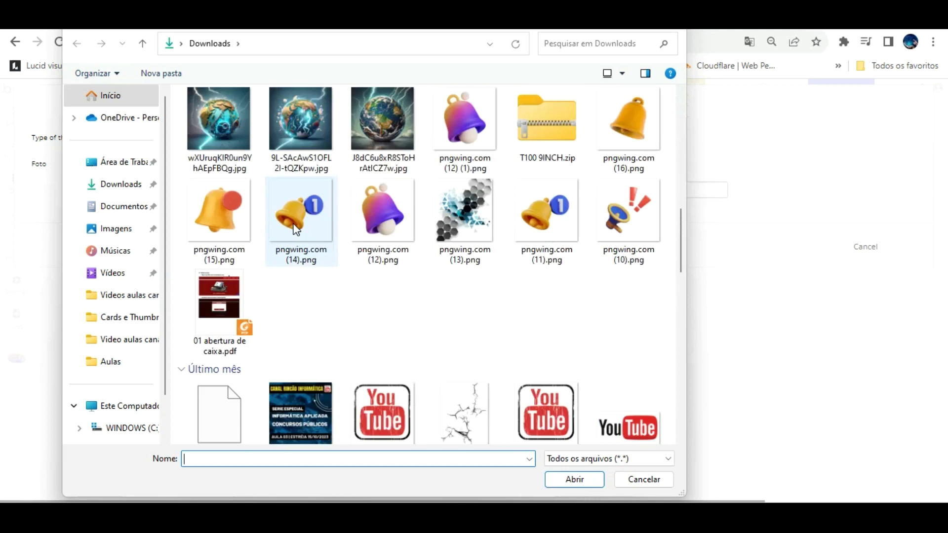
scroll(345, 227, up, 5)
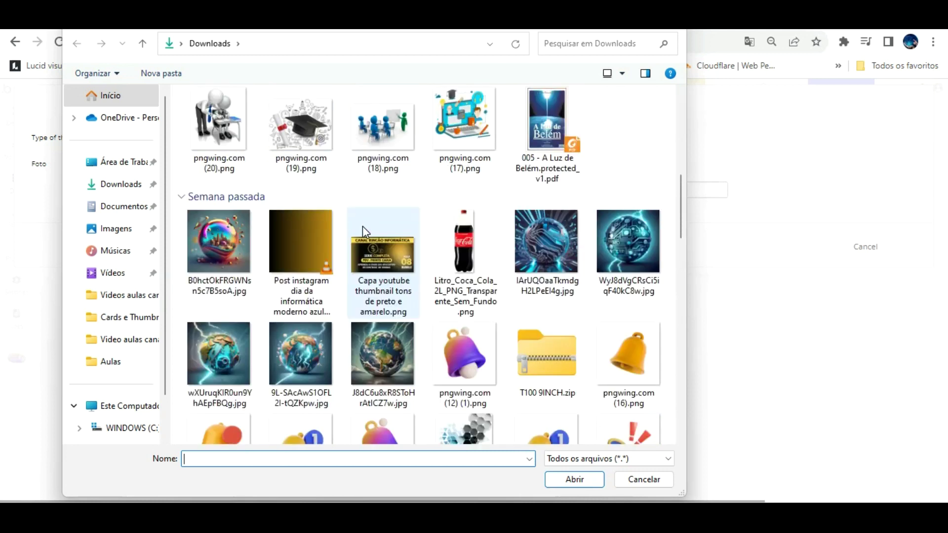
double_click(448, 217)
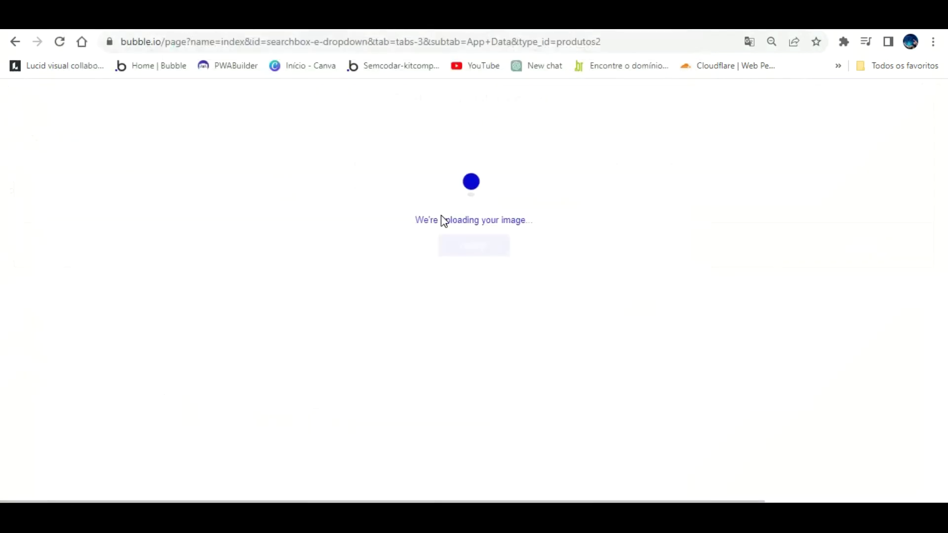
Create the Coca Cola entry and dismiss its creation message, choosing to hide that message from now on
click(478, 243)
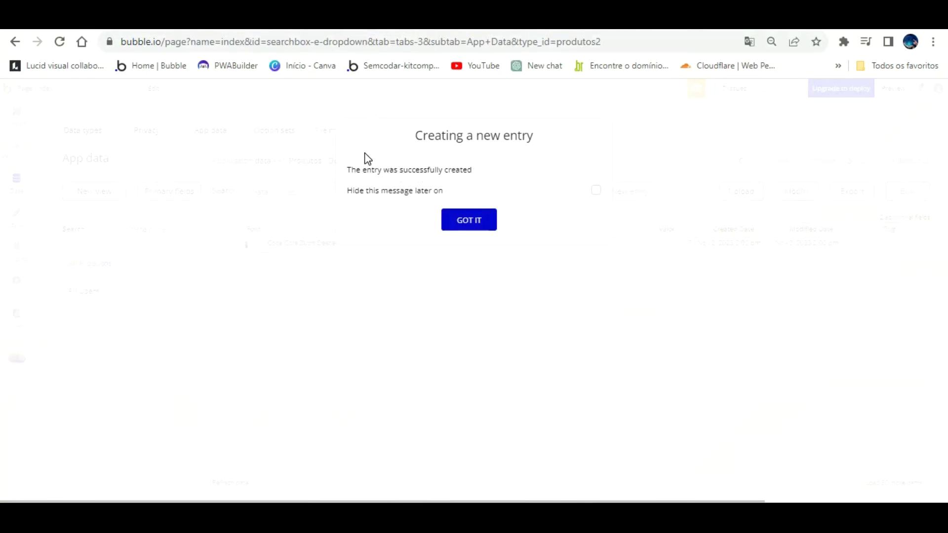
click(595, 189)
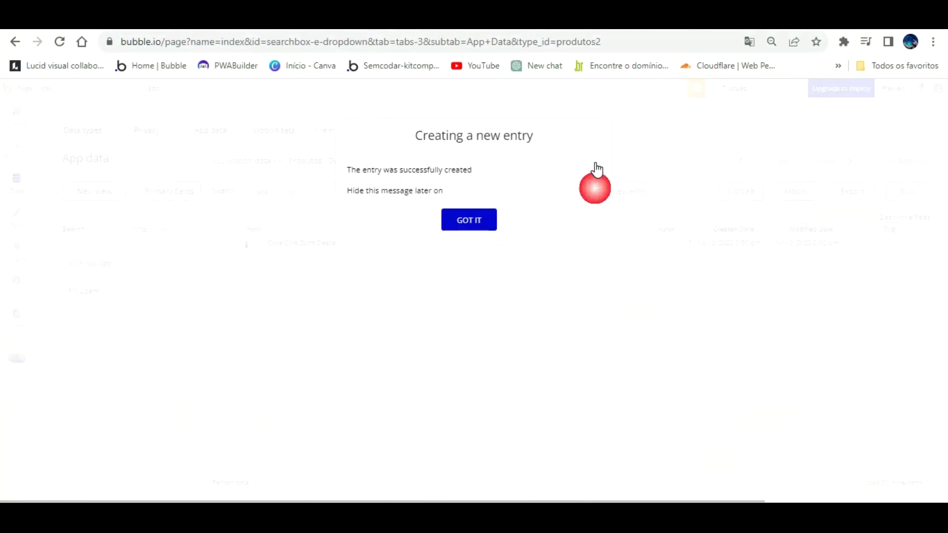
click(473, 216)
Start a new Produtos entry with the Nome "Biscoito Maizena Piraque"
click(612, 192)
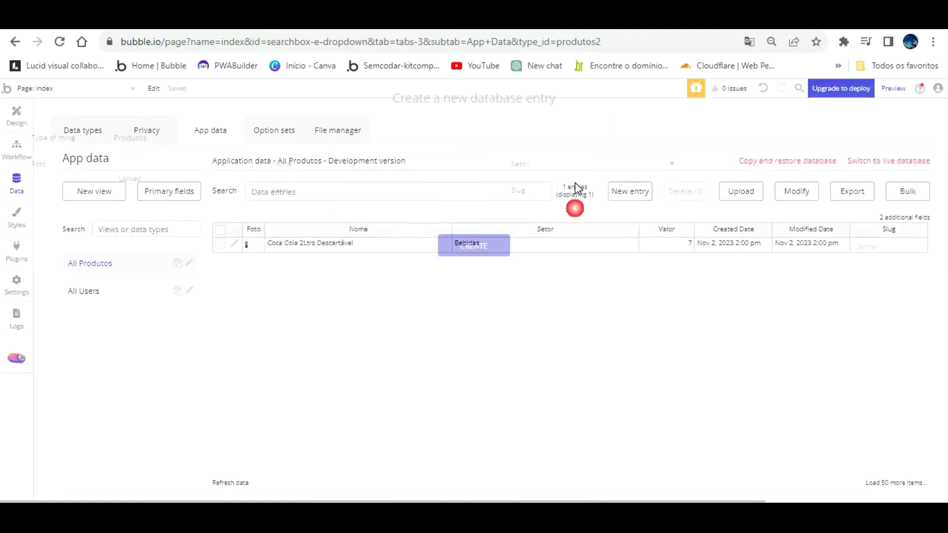
click(385, 163)
text(Biscoito)
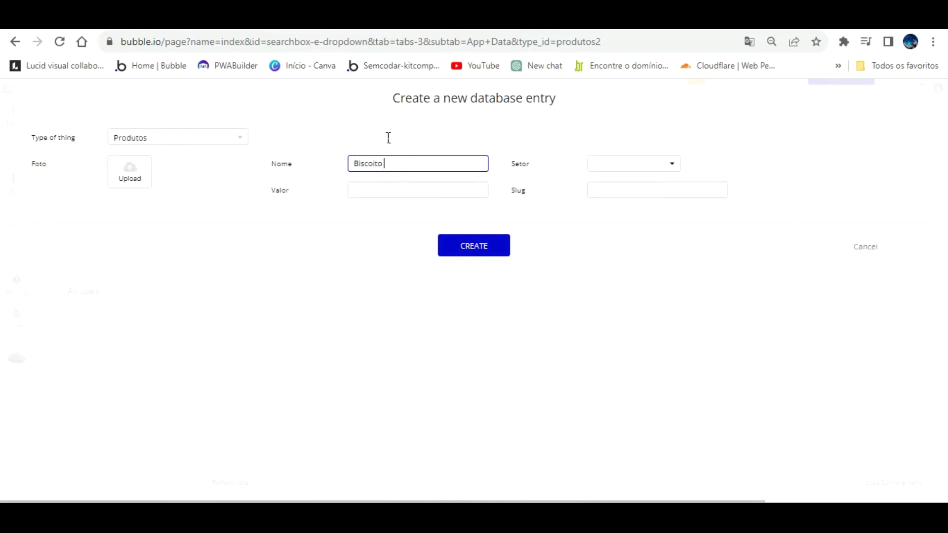
text( Piraque de)
key(BackSpace)
key(Left)
key(Left)
key(Left)
text(Maizena)
Set the biscuit entry's Setor to Biscoitos and its Valor to 3.50
click(642, 163)
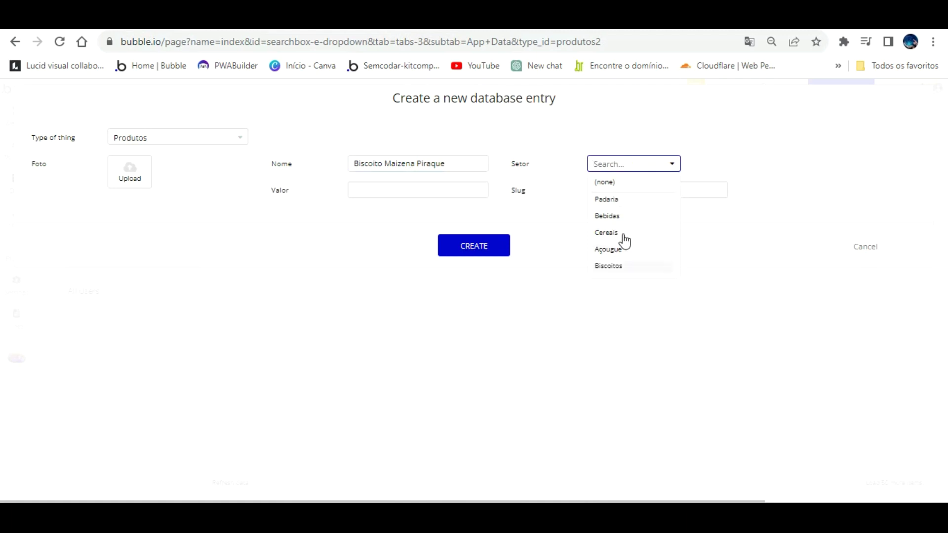
click(619, 265)
click(416, 191)
text(3.50)
Upload Piraque-Biscoito-Mini-Maizena-15g-400x400.png as the biscuit entry's Foto and create the entry
click(142, 157)
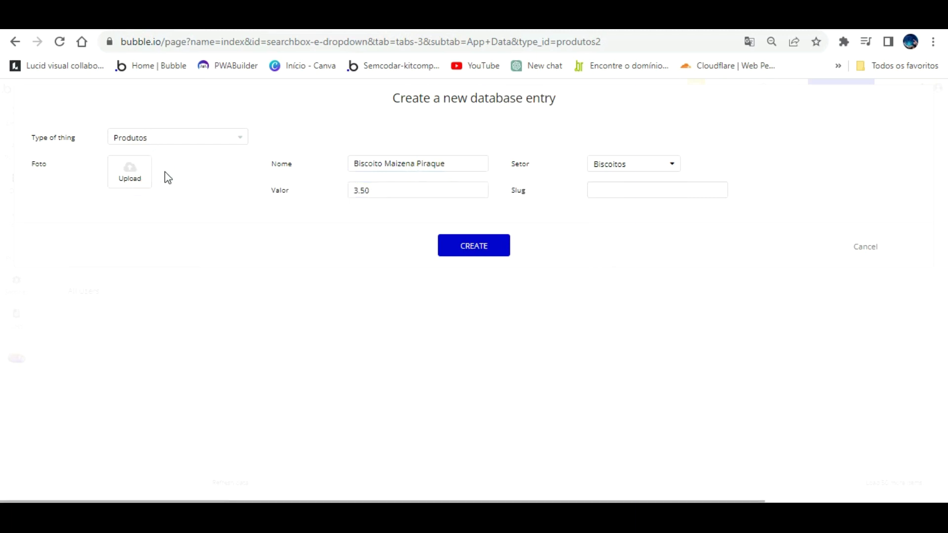
click(455, 123)
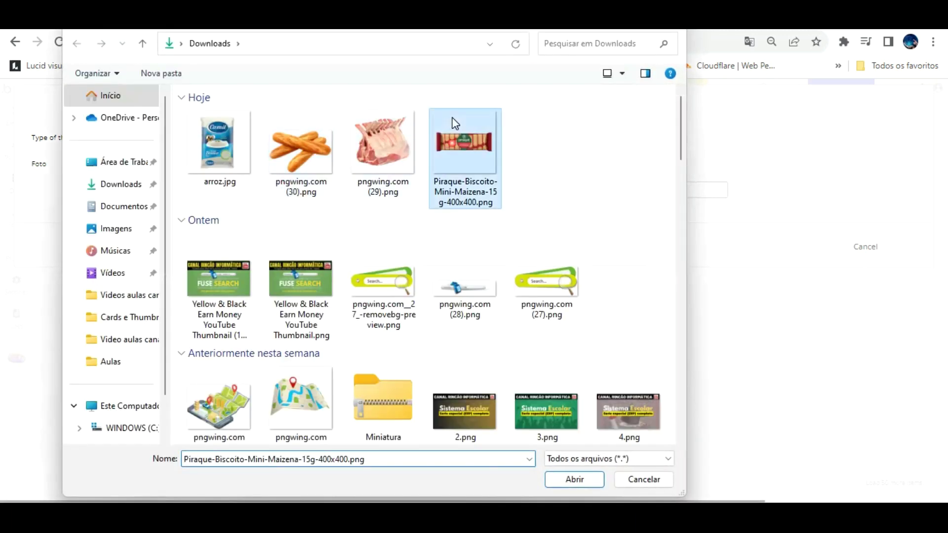
double_click(455, 123)
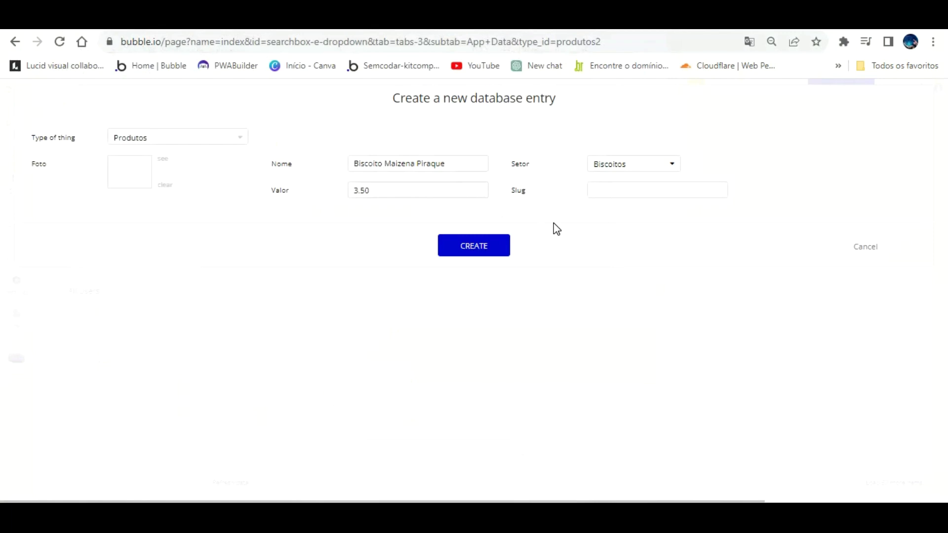
click(493, 236)
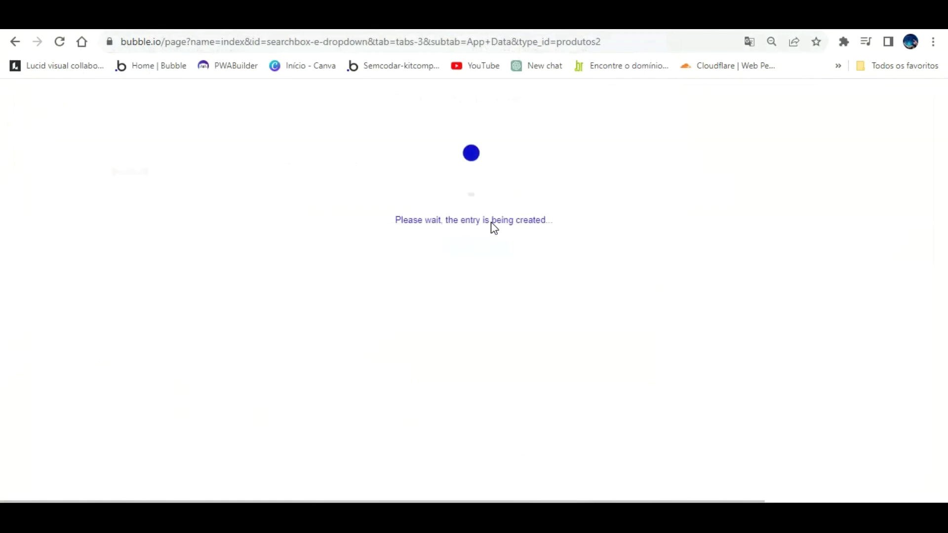
Start another Produtos entry and upload the raw meat image pngwing.com (29).png as its Foto
click(637, 191)
click(141, 161)
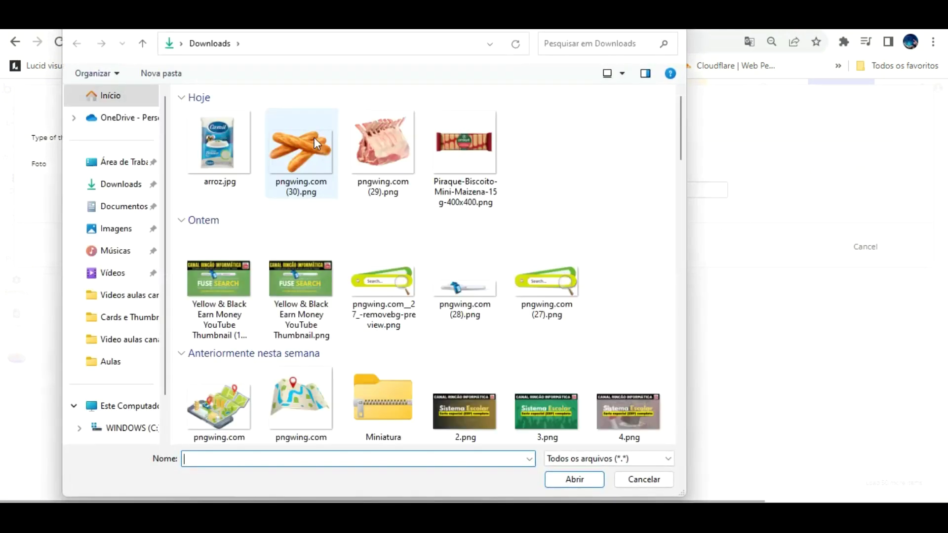
double_click(384, 117)
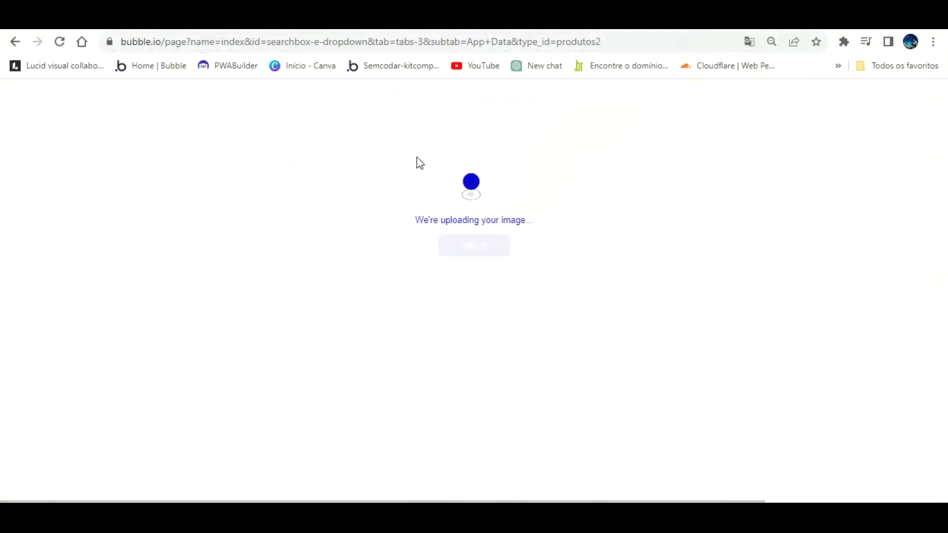
Complete the meat entry with Nome "Costela de Cordeiro", Valor 35.00 and Setor Açougue, and create it
key(Tab)
text(Coste)
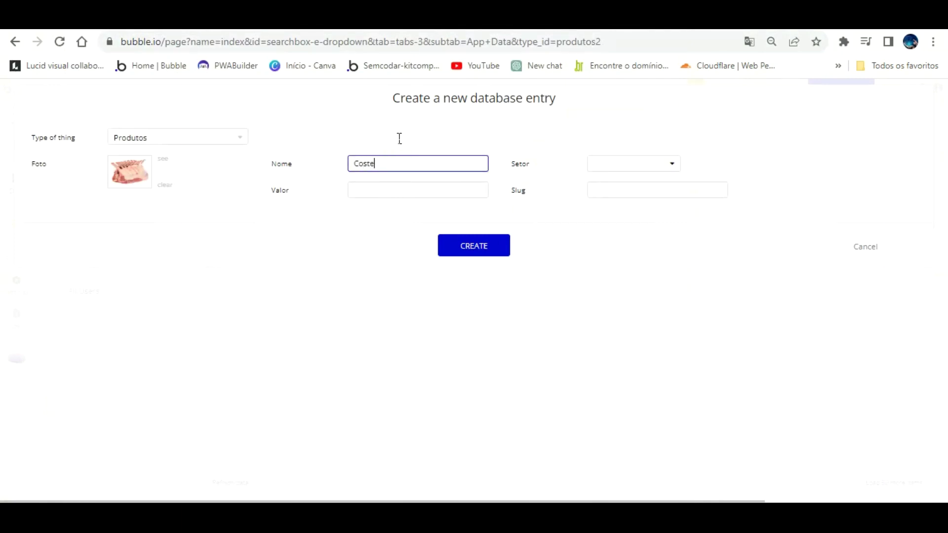
text(la de Cordeiro)
click(398, 190)
text(35.00)
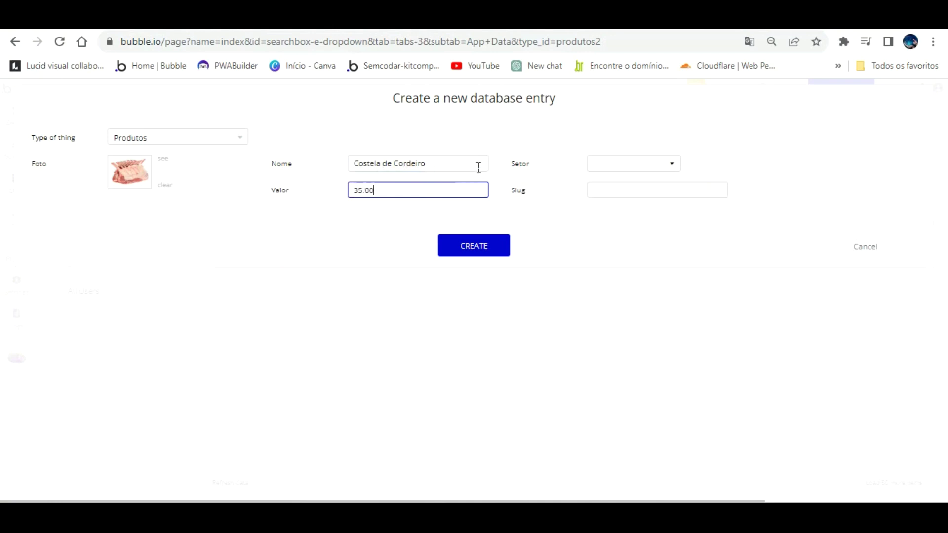
click(651, 162)
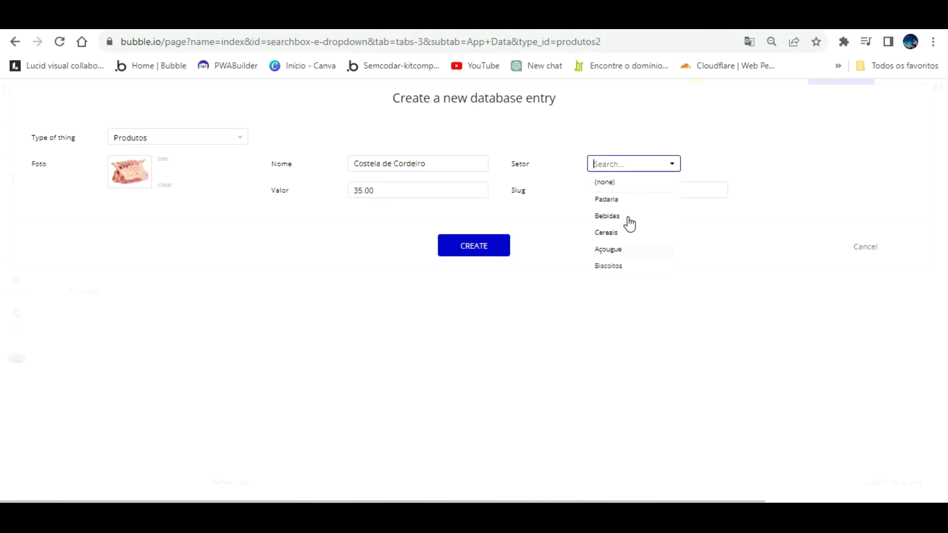
click(608, 249)
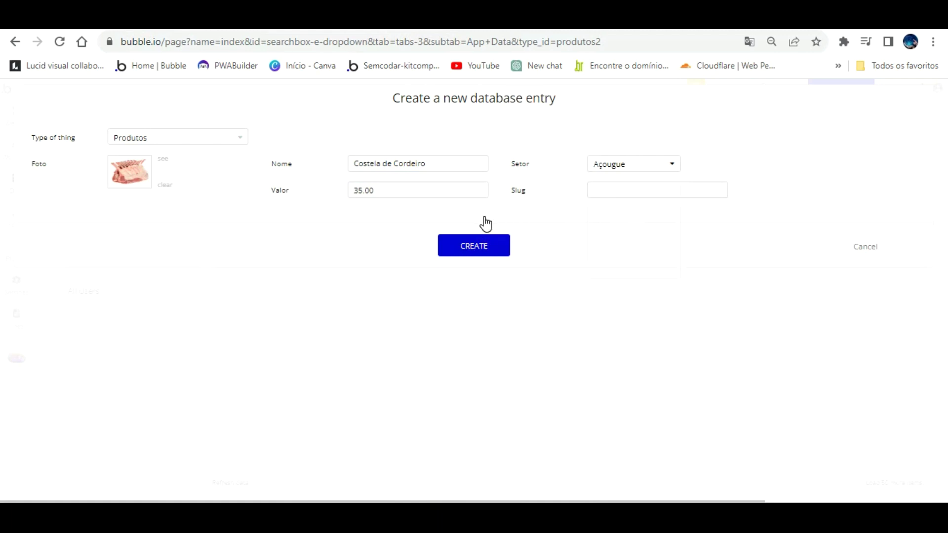
click(481, 242)
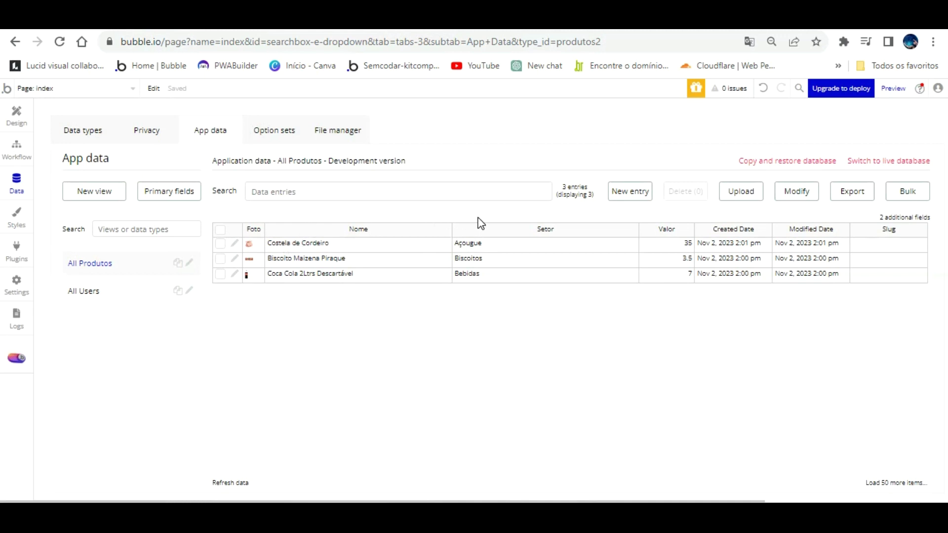
Start a new Produtos entry with Nome "Arroz 5Kg Tipo 01" and upload arroz.jpg as its Foto
click(637, 191)
click(372, 169)
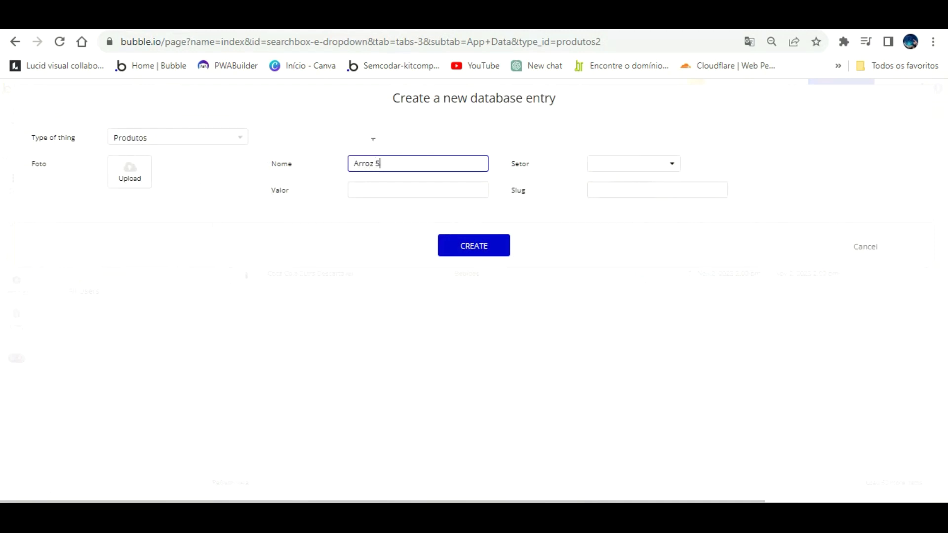
text(Arroz 5Kg Tipo 01)
click(149, 172)
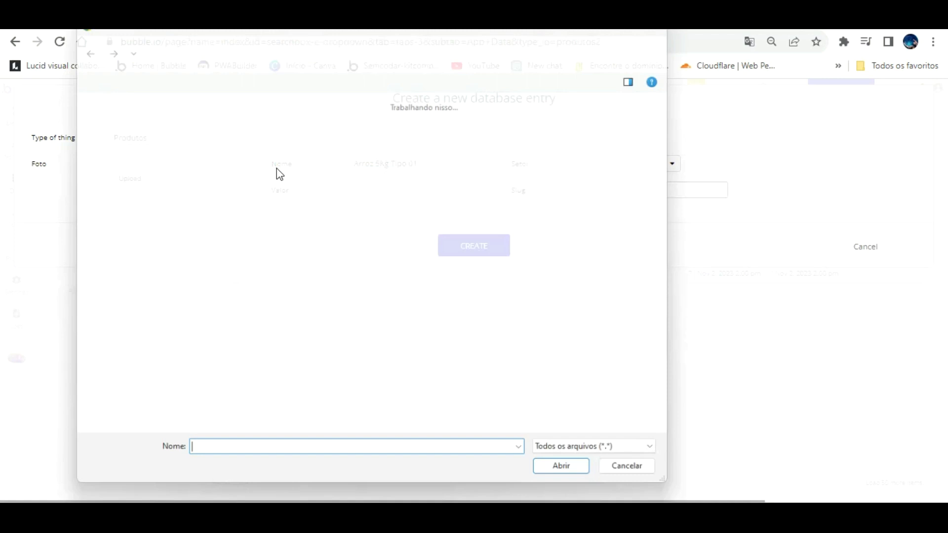
double_click(235, 138)
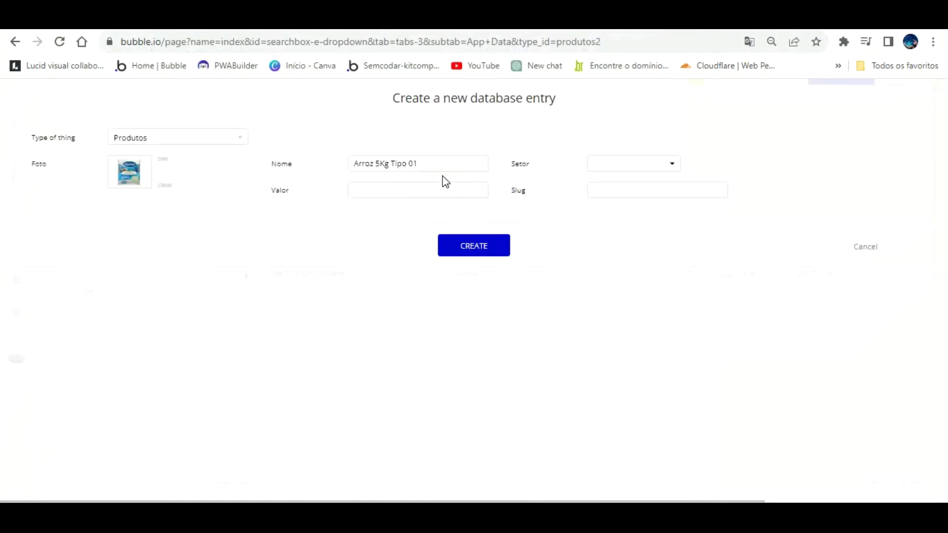
Complete the product entry as Arroz Camil 5Kg Tipo 01 with sector Cereais and value 20, and create it
click(376, 164)
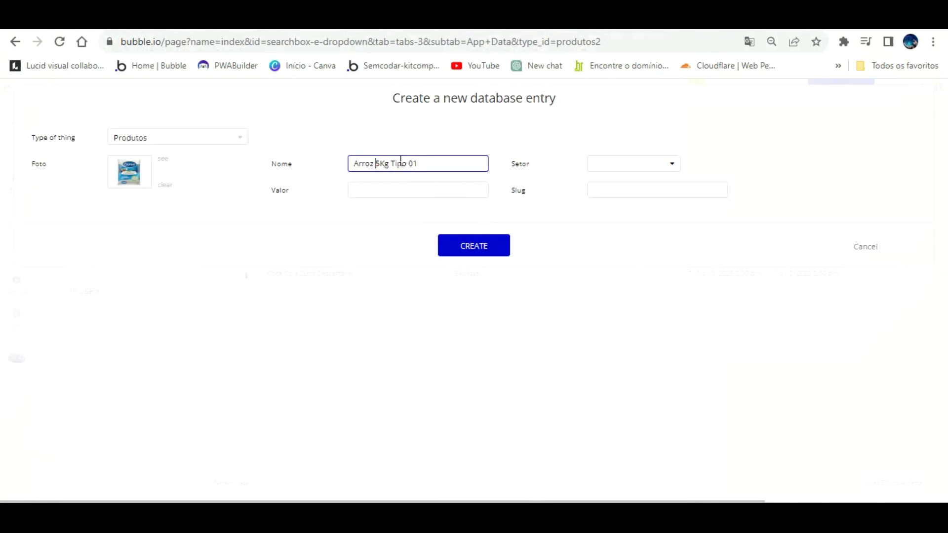
text(Camil)
click(660, 164)
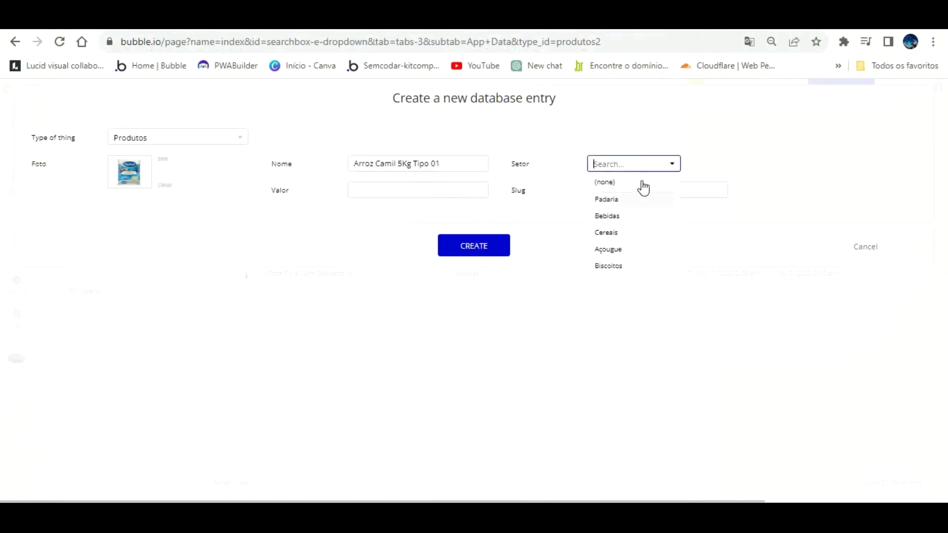
click(621, 232)
click(443, 192)
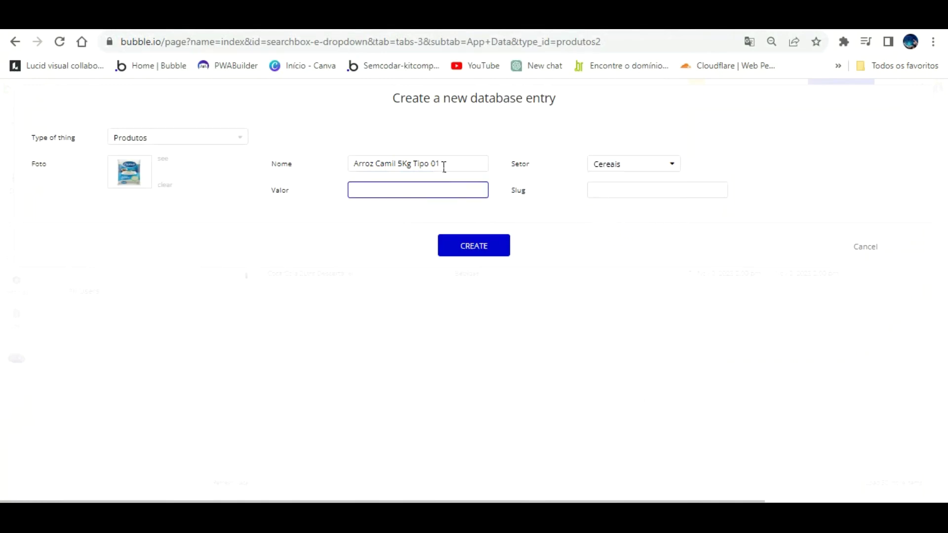
text(20.0)
click(487, 234)
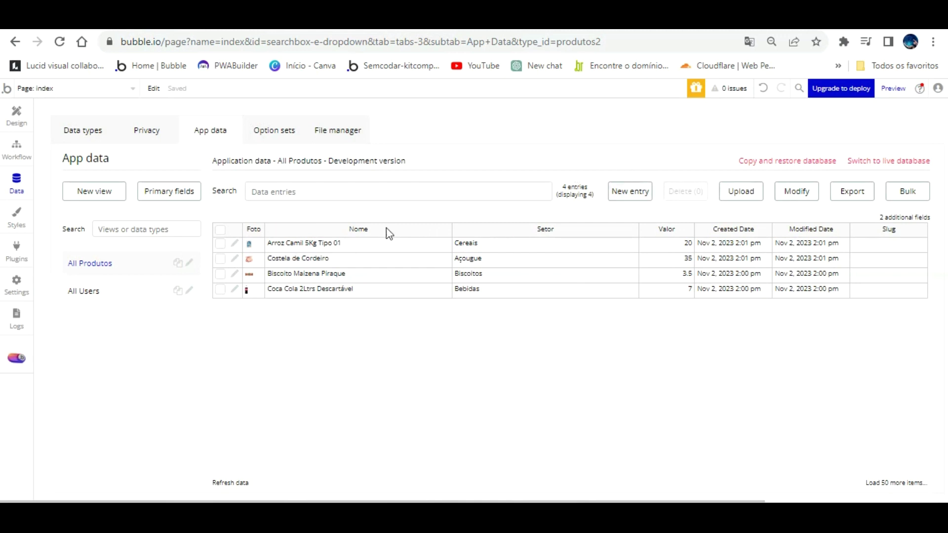
Create a new Produtos entry named Baguete Und with sector Padaria, value 3.00 and an uploaded baguette photo
click(635, 192)
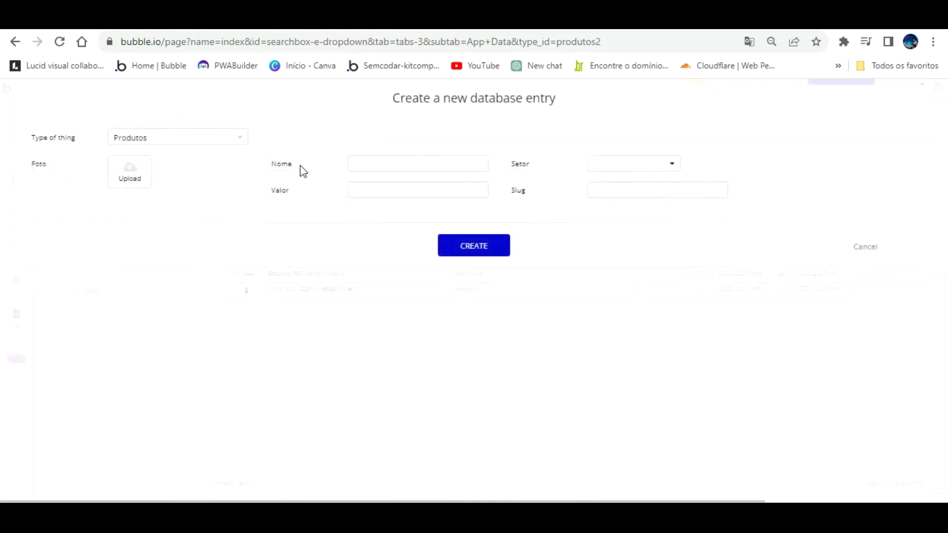
click(378, 164)
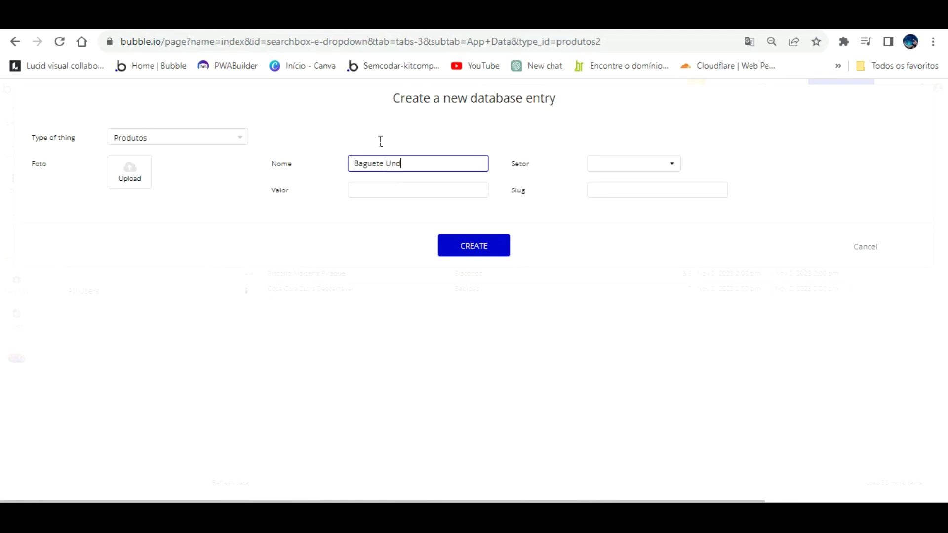
text(Baguete Und)
click(603, 163)
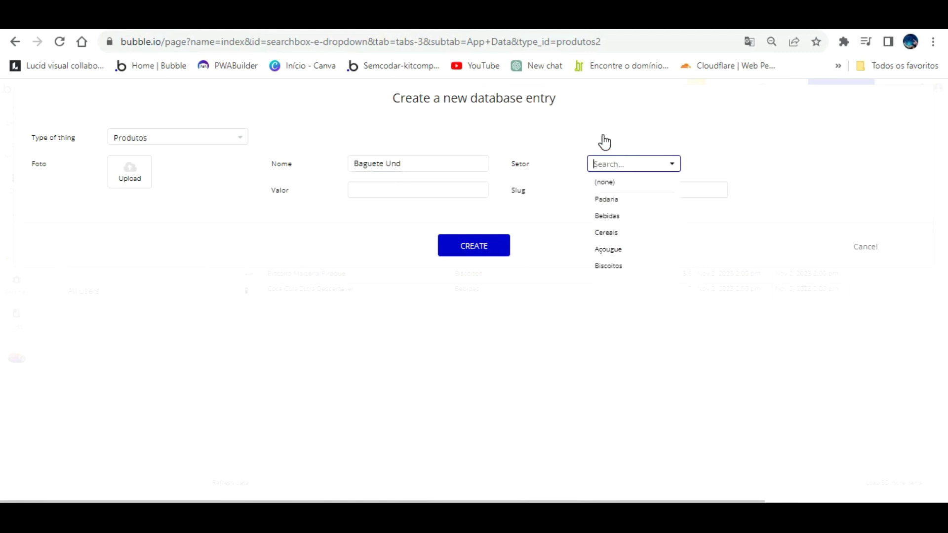
click(624, 198)
click(448, 191)
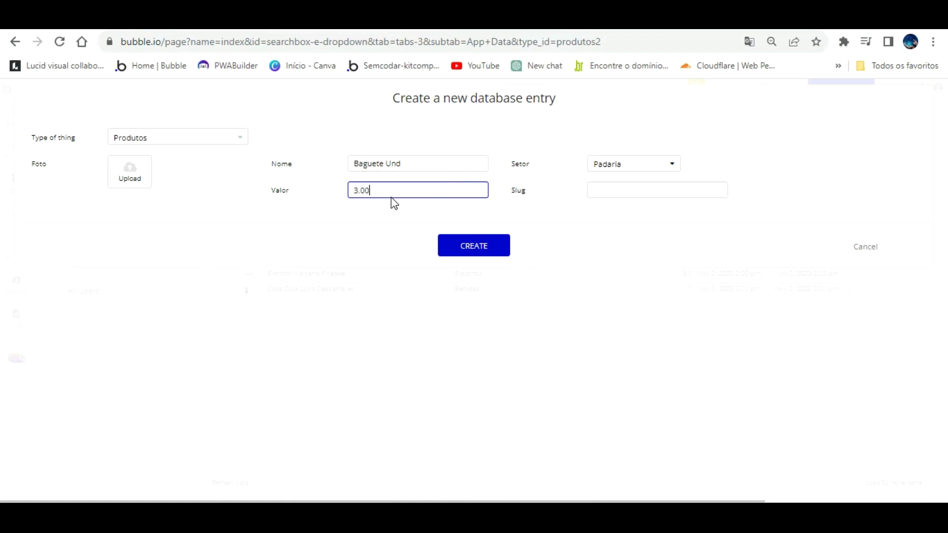
click(138, 174)
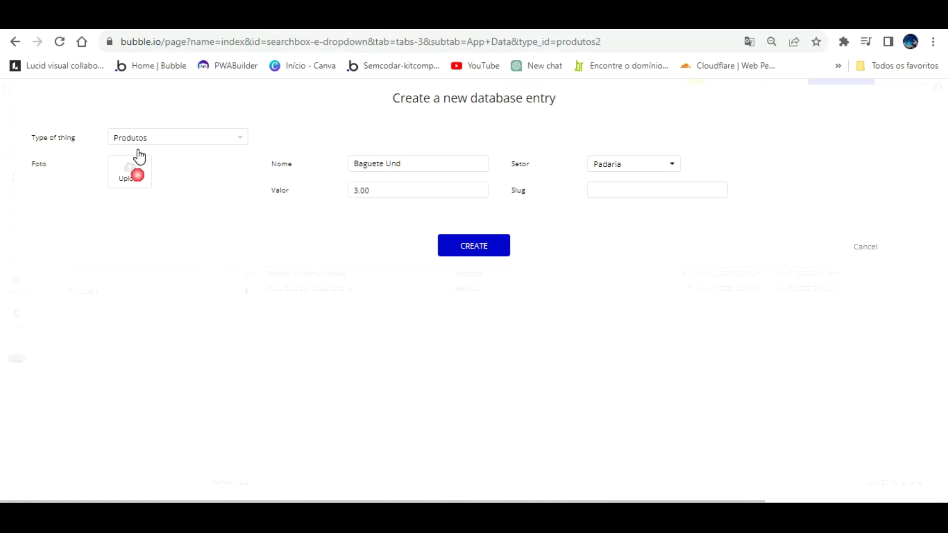
double_click(303, 129)
click(460, 246)
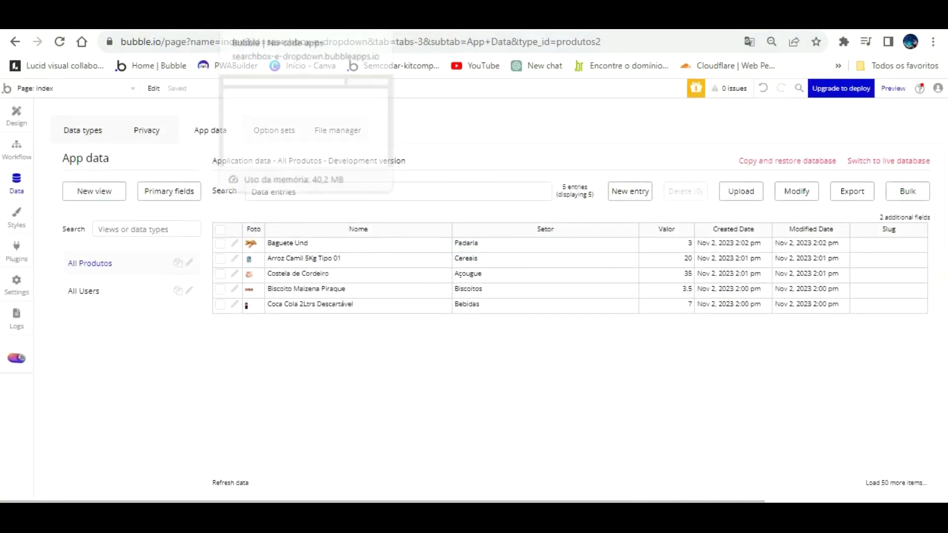
Switch to the app preview, reload it, and test the search box suggestions for "co"
click(296, 20)
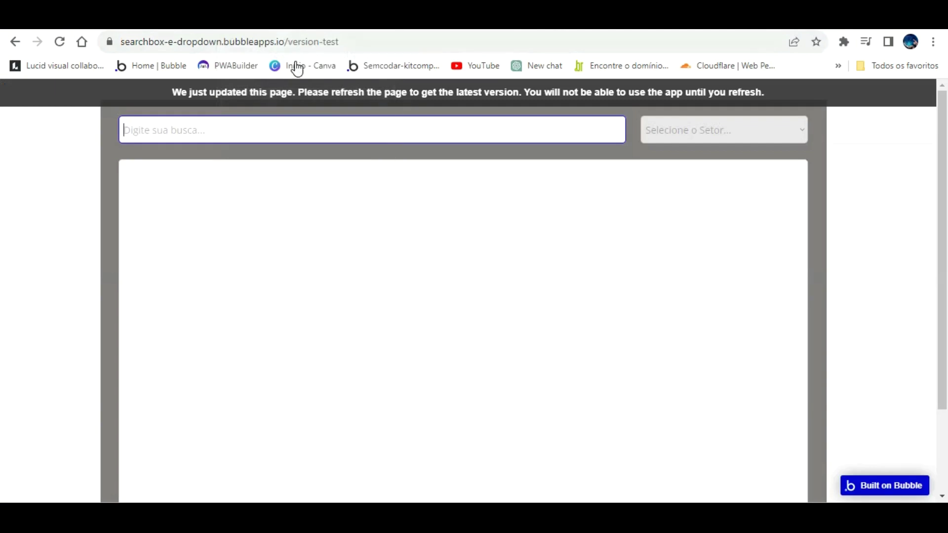
key(F5)
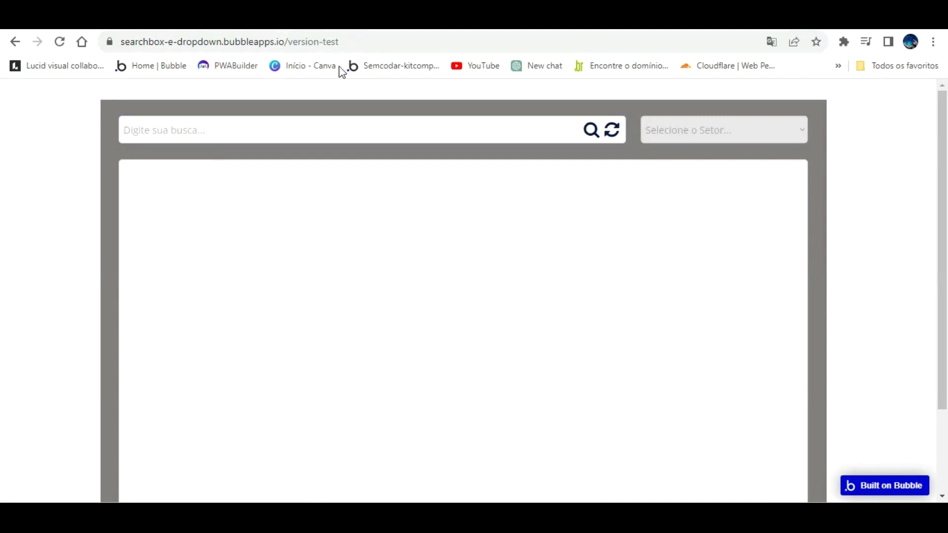
text(co)
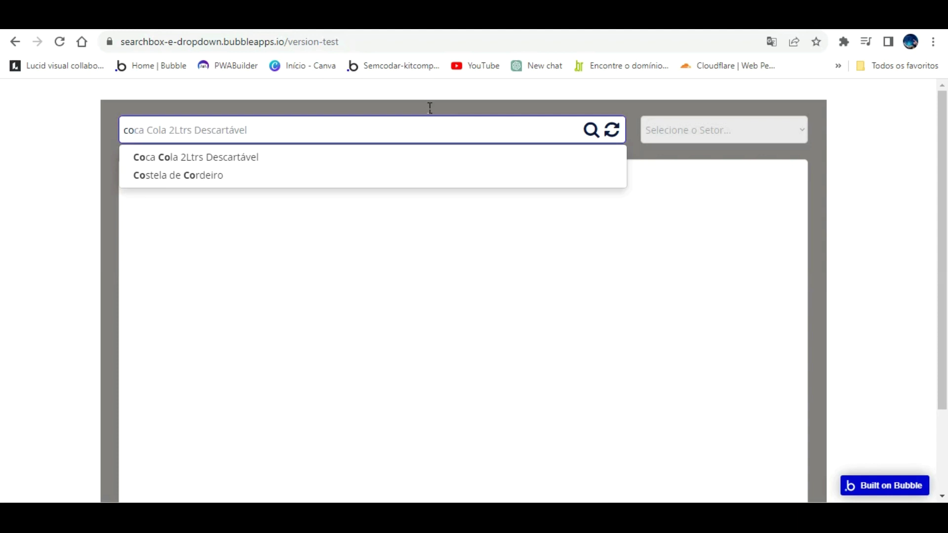
key(BackSpace)
key(BackSpace)
Test the search box suggestions for "ba" and "ar", clearing the text after each
text(b)
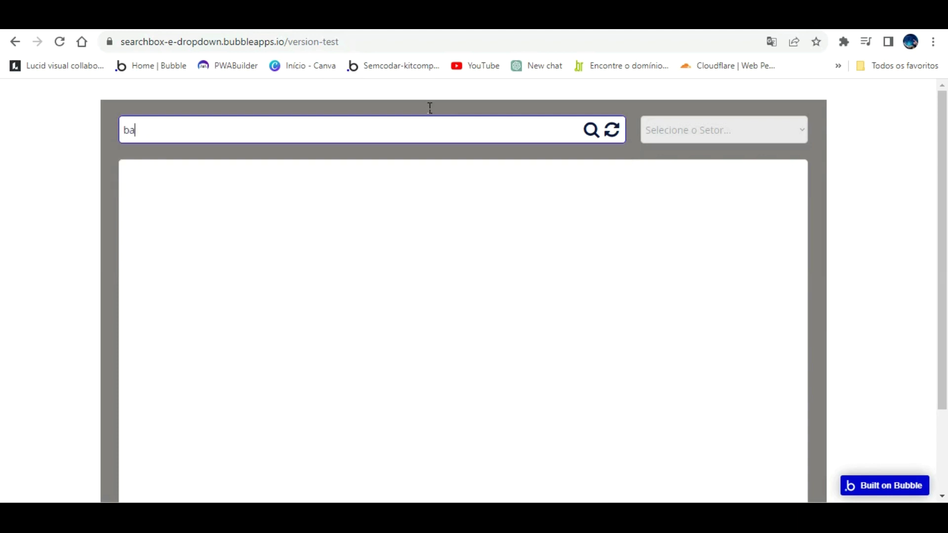
text(a)
key(BackSpace)
key(BackSpace)
text(ar)
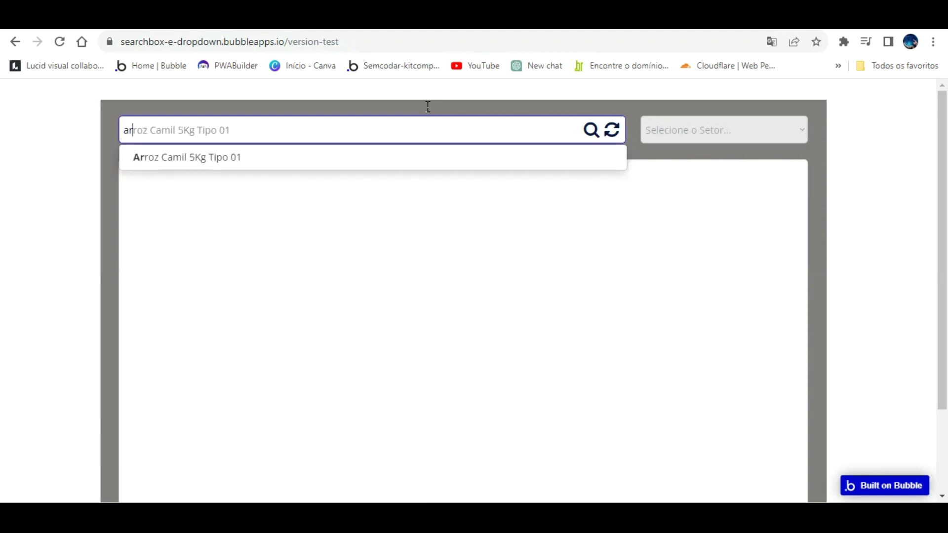
key(BackSpace)
key(BackSpace)
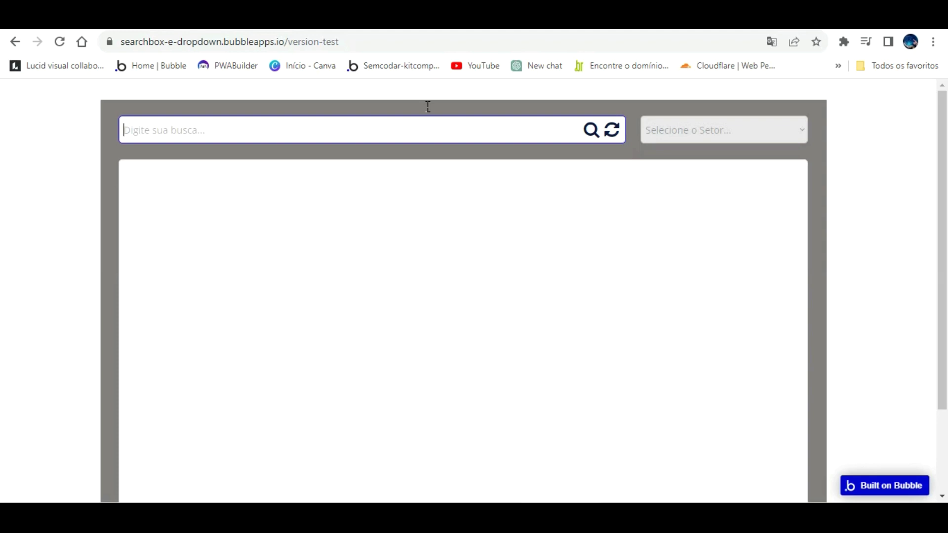
Search for "bi", choose the suggestion Biscoito Maizena Piraque, and reset the search box
text(bi)
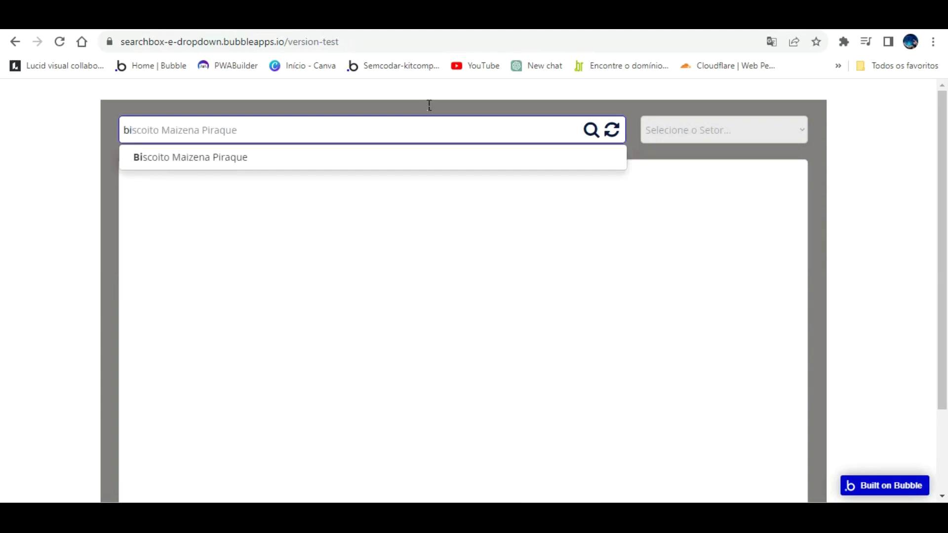
click(372, 156)
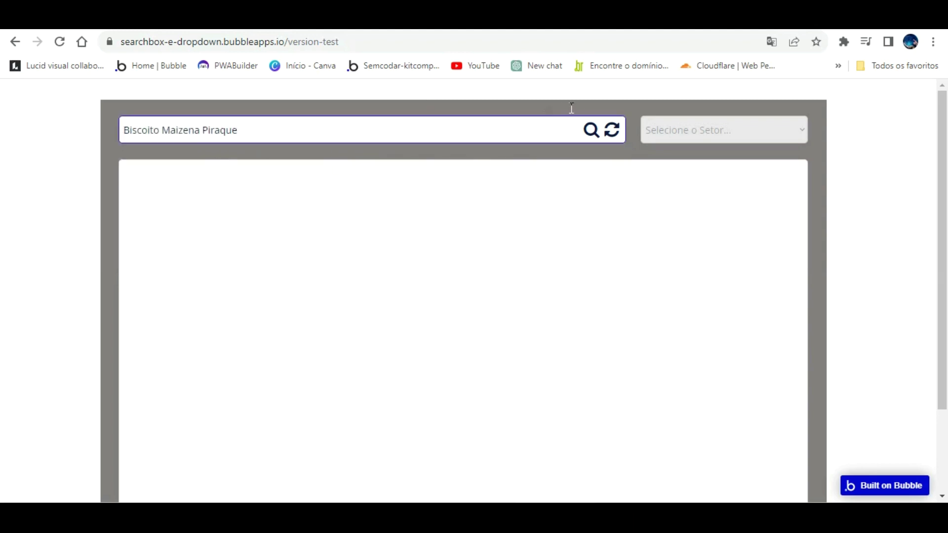
click(611, 130)
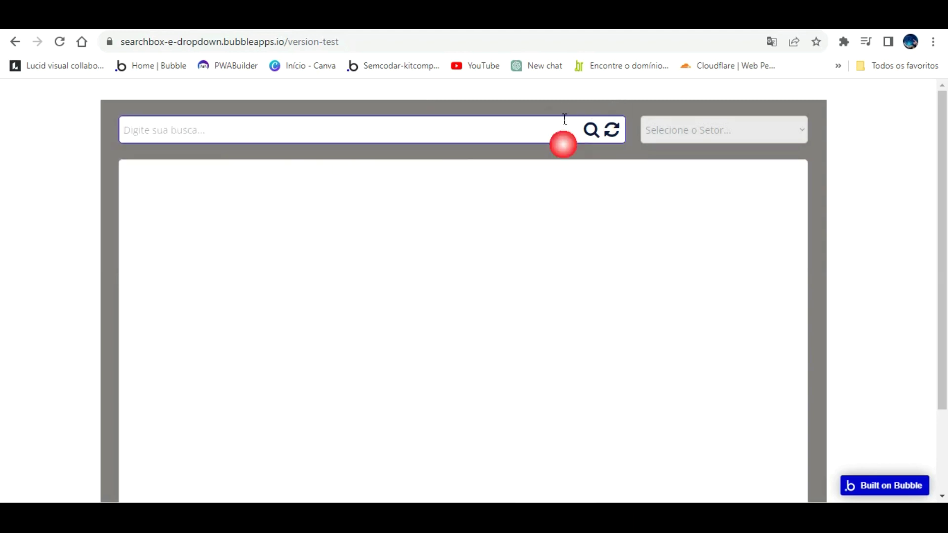
Search for "co", choose the suggestion Costela de Cordeiro, and reset the search box
click(122, 120)
text(co)
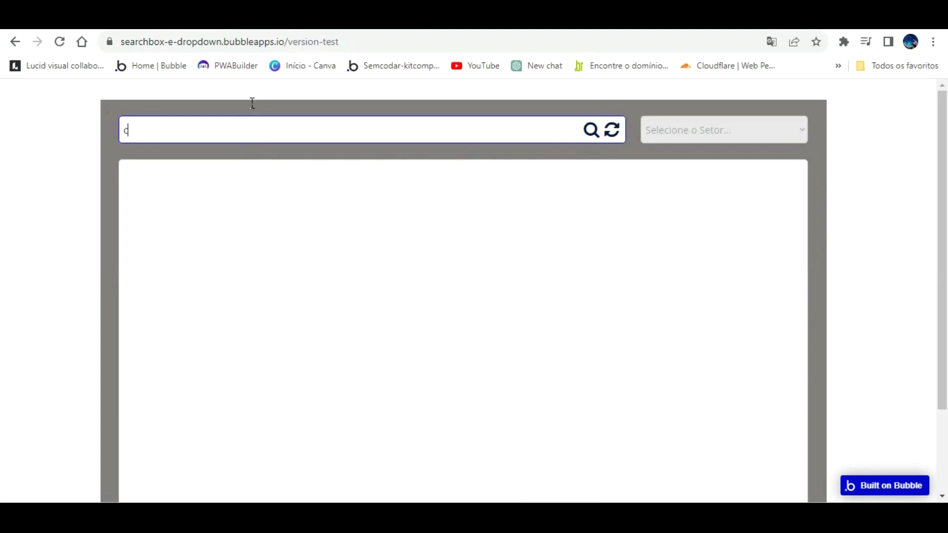
key(Down)
key(Down)
key(Return)
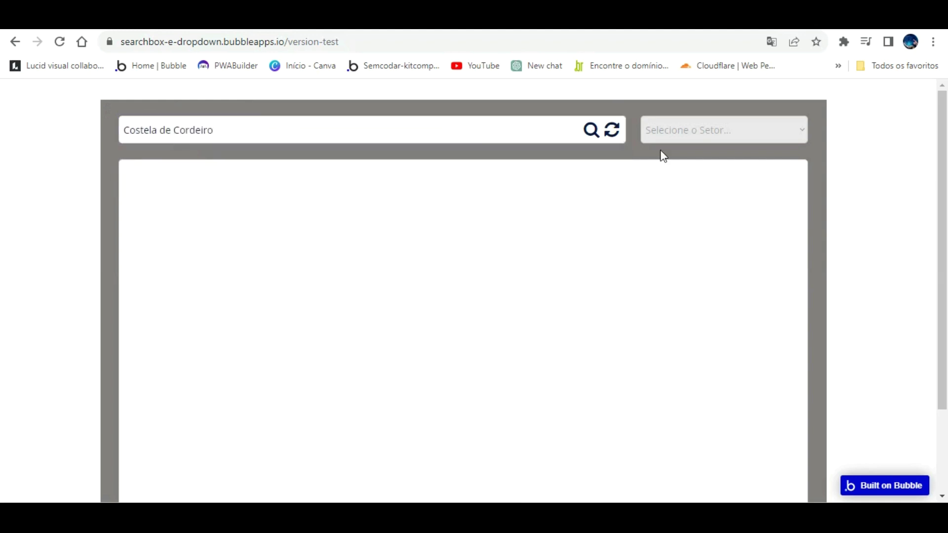
click(614, 104)
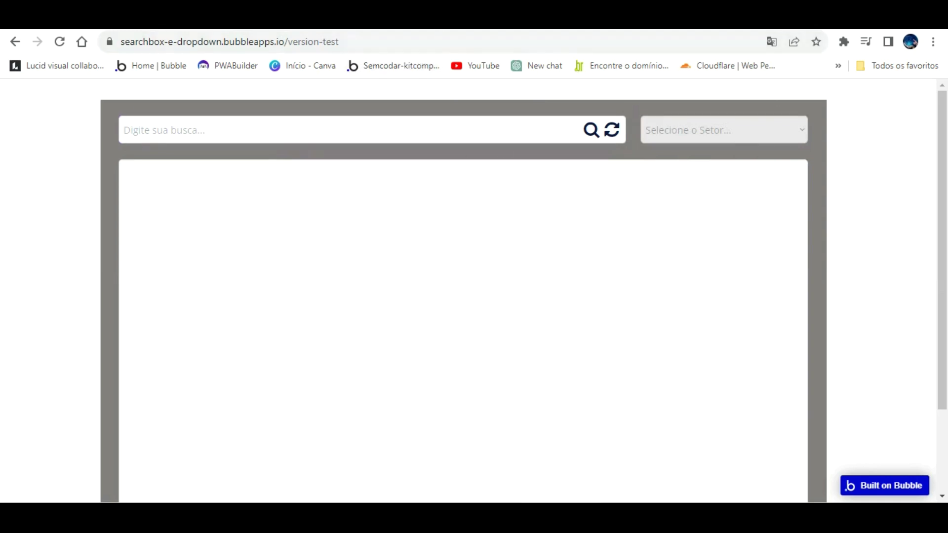
Return to the Bubble editor, check the installed Fuzzy Search & Autocomplete plugin, and open the index page's design
key(ctrl+Tab)
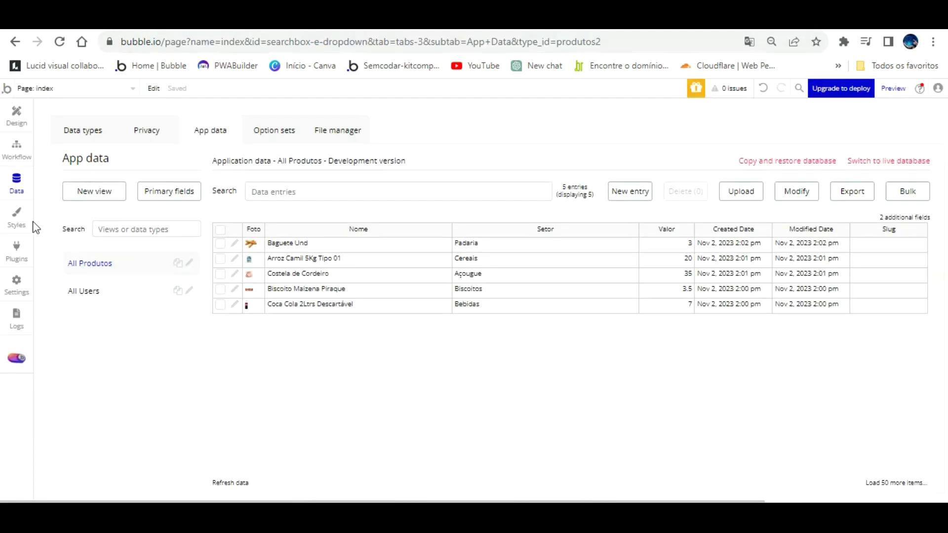
click(18, 249)
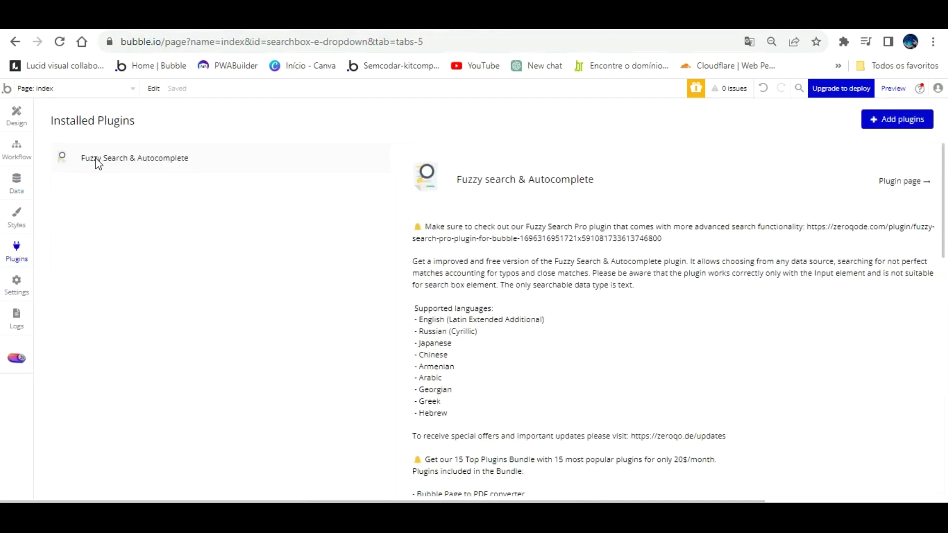
click(20, 109)
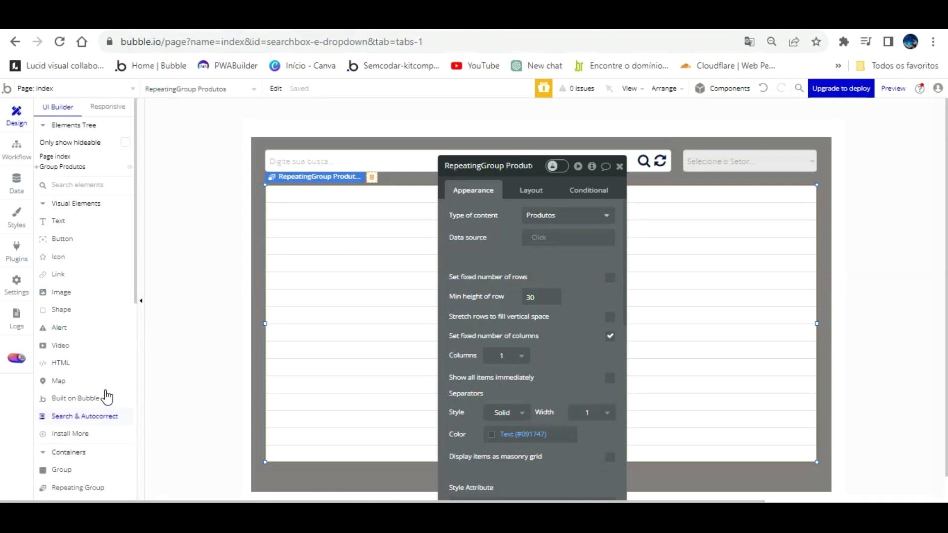
Place a Search & Autocorrect element just below the search box and set its data type to Produtos
drag(99, 416, 276, 170)
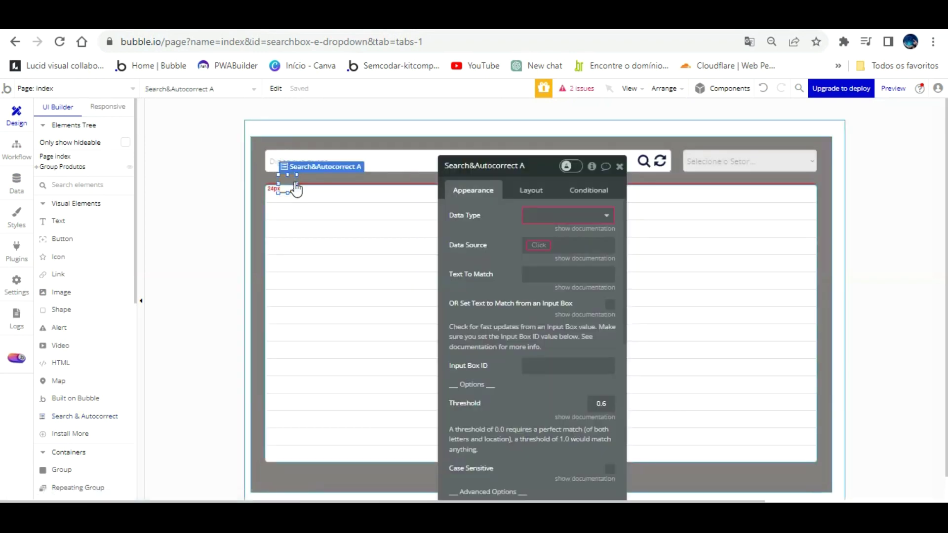
drag(508, 192, 612, 130)
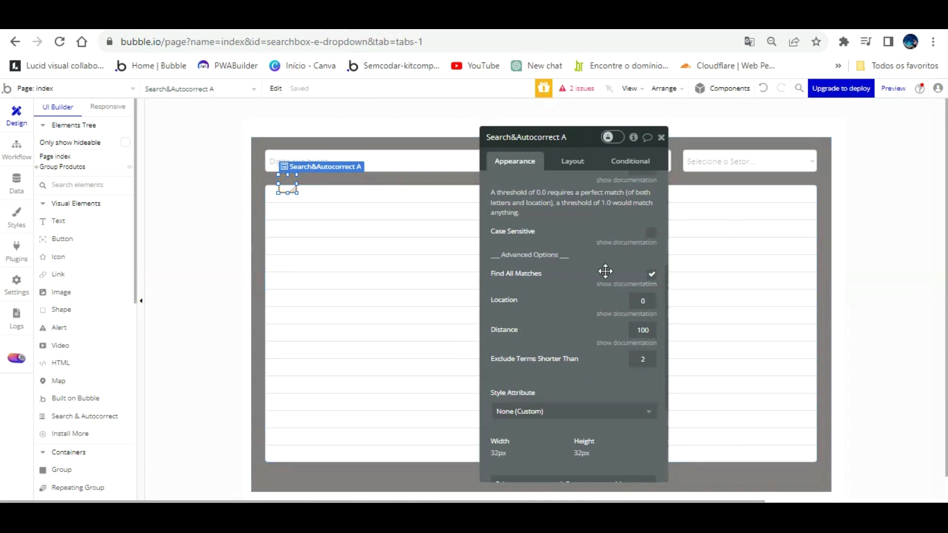
drag(572, 247, 473, 232)
scroll(472, 232, up, 5)
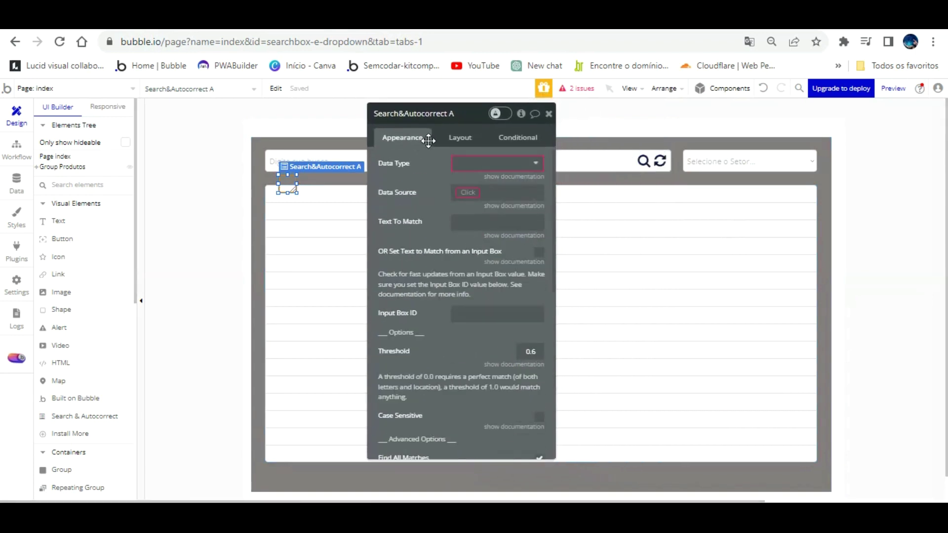
click(483, 163)
click(467, 240)
Rename the Search & Autocorrect element as Buscar
click(459, 113)
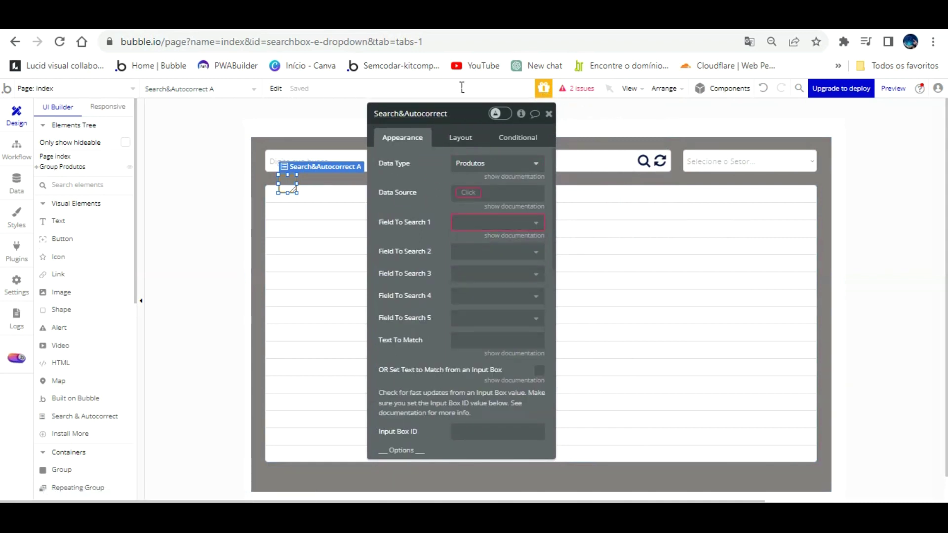
key(BackSpace)
key(BackSpace)
key(BackSpace)
key(BackSpace)
key(BackSpace)
key(BackSpace)
key(BackSpace)
key(BackSpace)
key(BackSpace)
key(BackSpace)
key(BackSpace)
key(BackSpace)
key(BackSpace)
key(BackSpace)
key(BackSpace)
key(BackSpace)
key(BackSpace)
key(BackSpace)
click(444, 165)
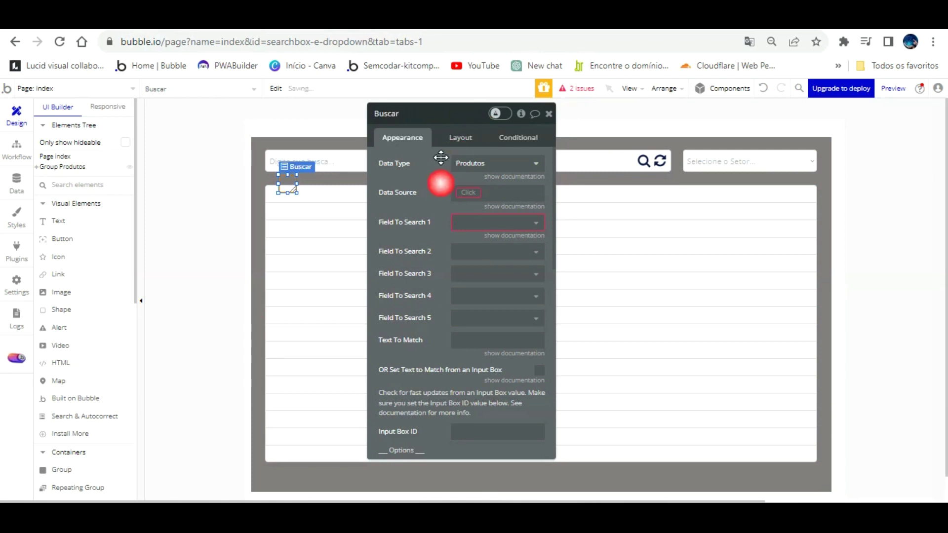
Set the Buscar element's data source to a "Do a search for" query on Produtos
click(472, 192)
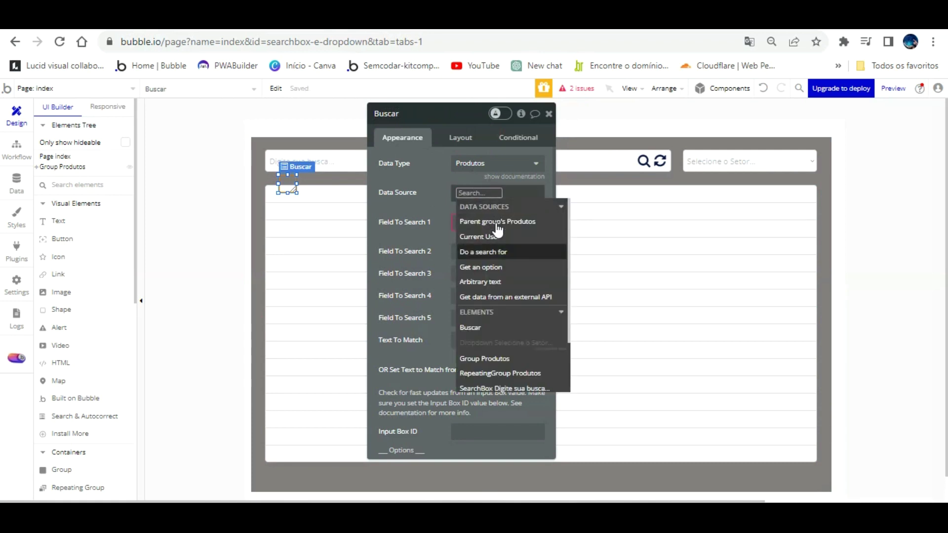
click(481, 249)
click(331, 137)
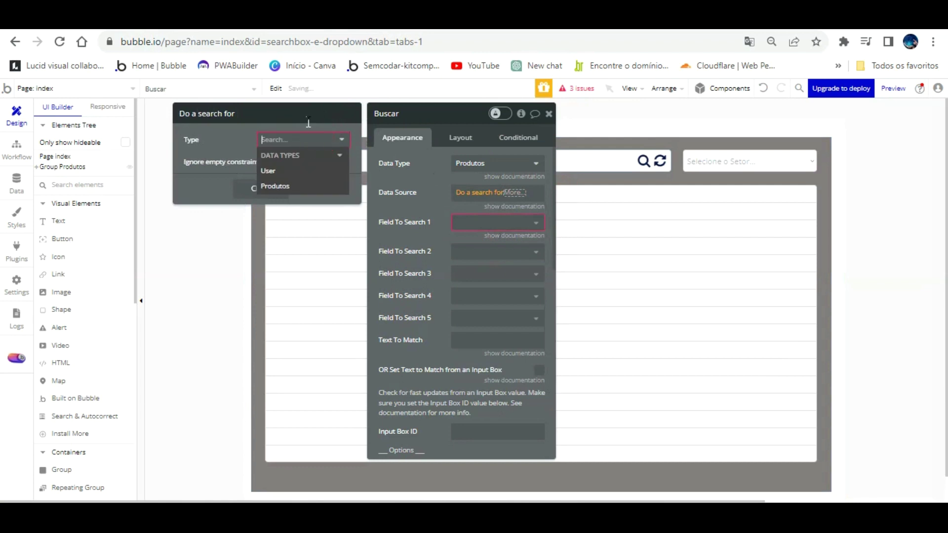
click(293, 186)
click(413, 161)
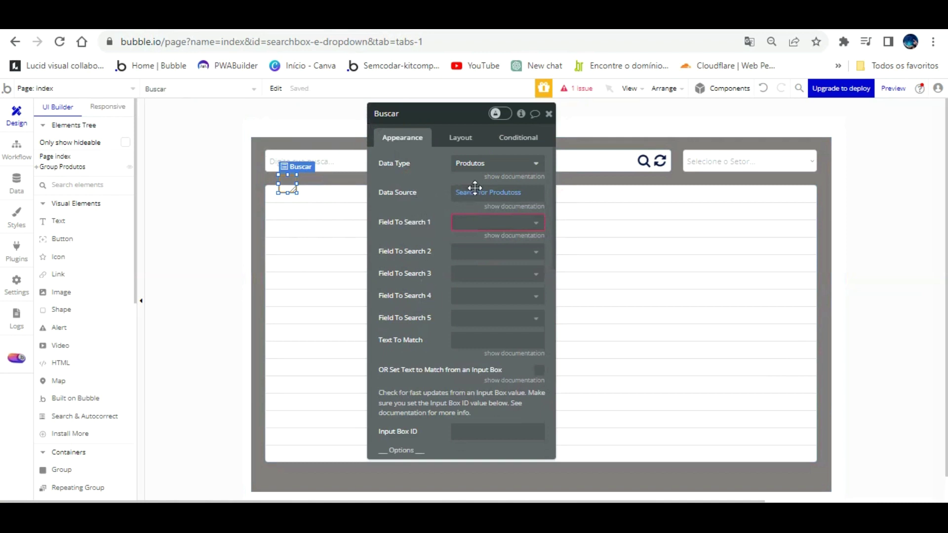
Set the Buscar element's Field To Search 1 to Nome
click(475, 224)
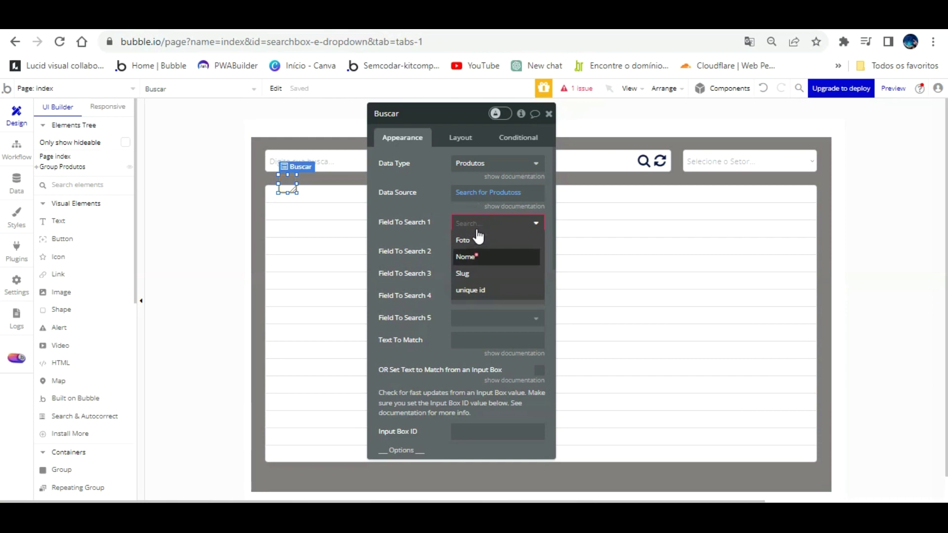
click(474, 256)
scroll(431, 272, down, 2)
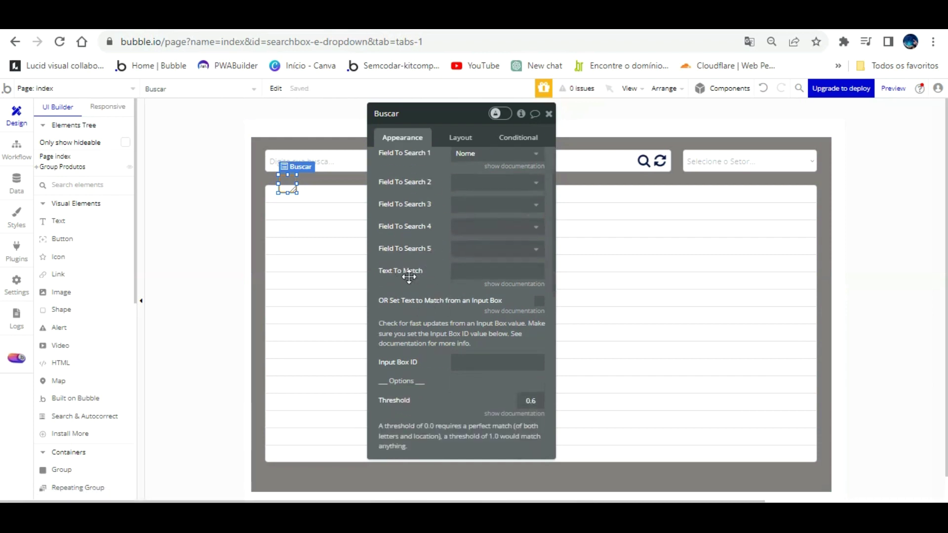
Enable setting the Buscar element's text to match from an input box and set its Input Box ID to Buscar
click(539, 300)
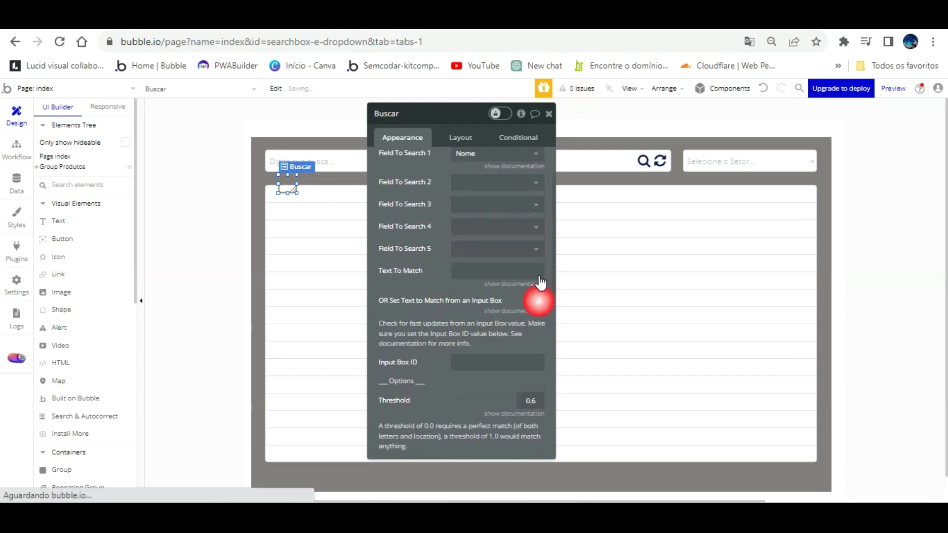
scroll(454, 296, down, 3)
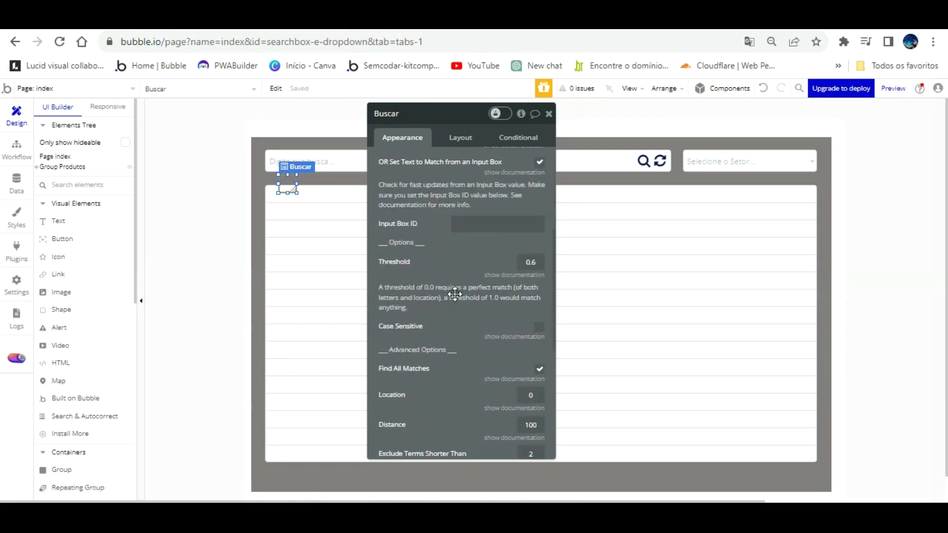
click(477, 223)
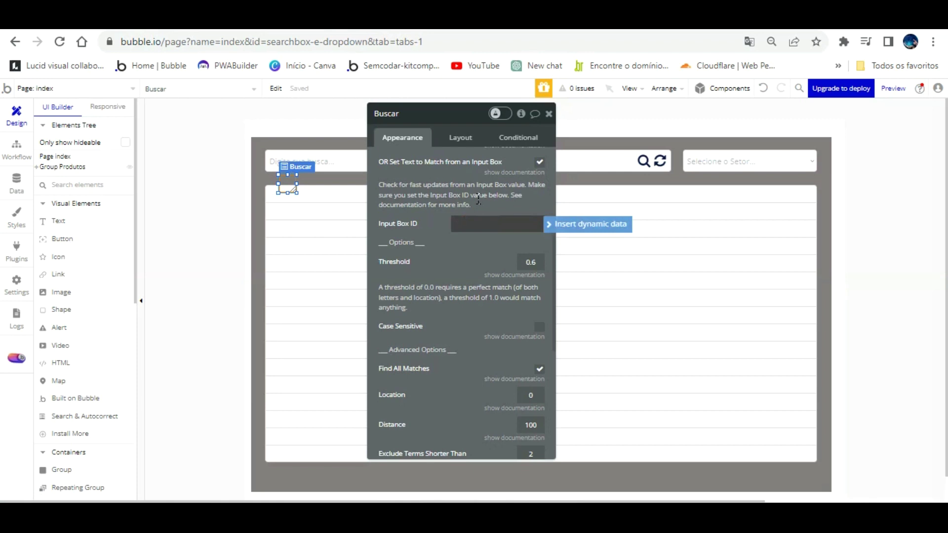
click(478, 222)
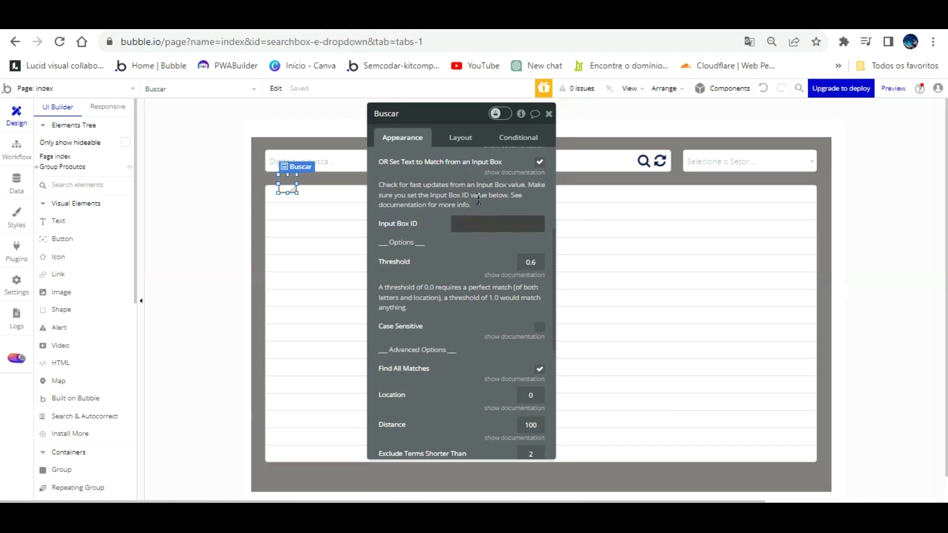
click(476, 223)
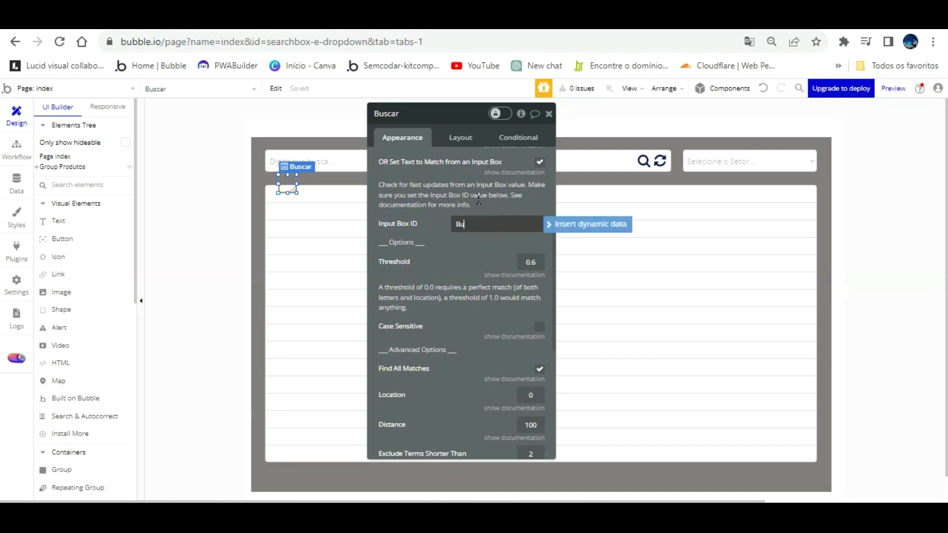
click(457, 260)
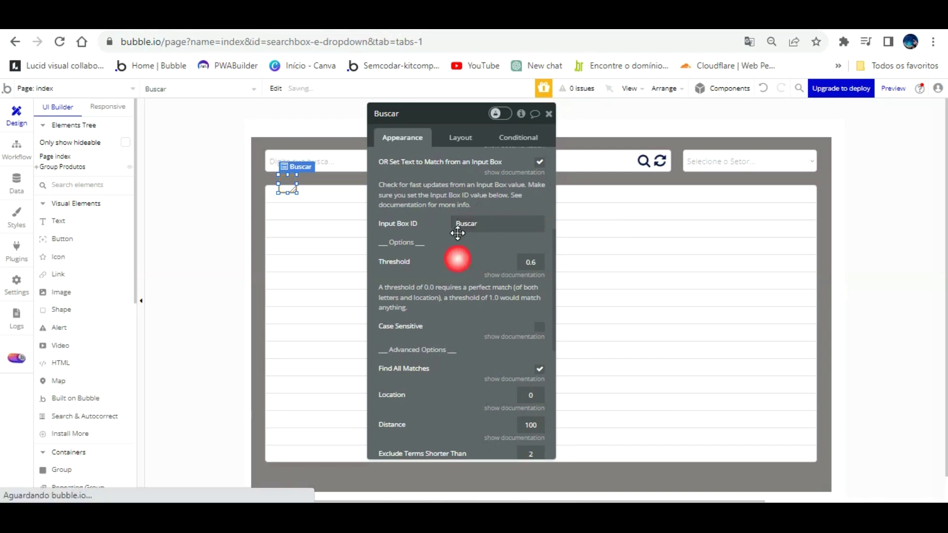
Set the Buscar element's match threshold to 0.4
scroll(453, 296, down, 1)
scroll(452, 296, down, 1)
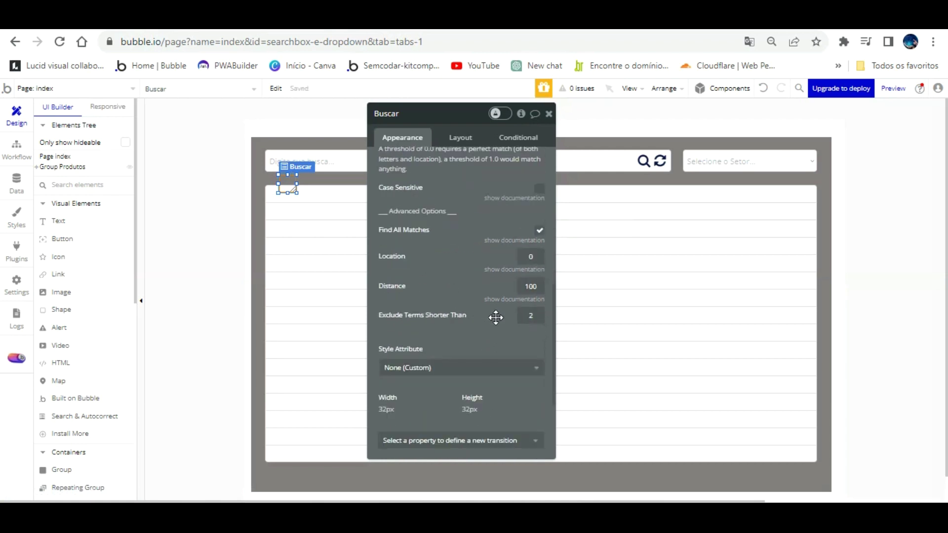
scroll(481, 298, up, 3)
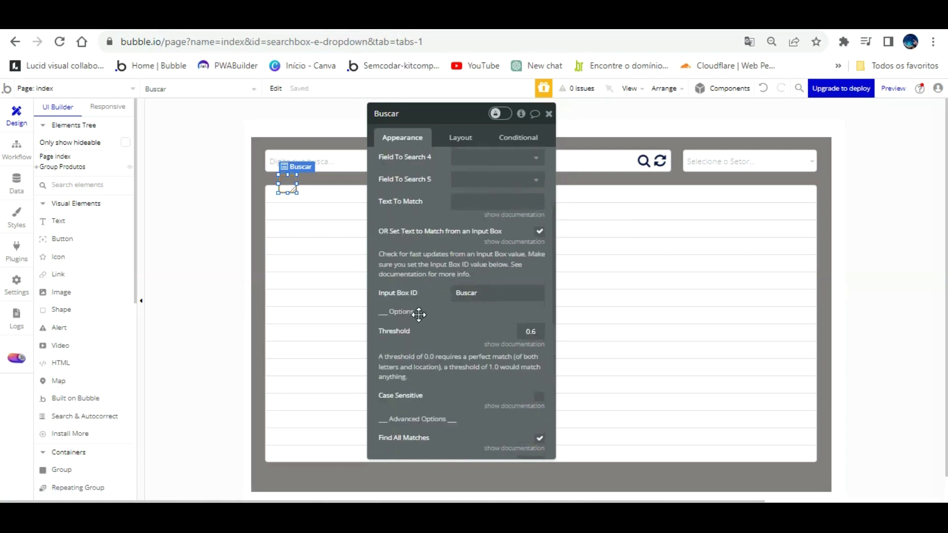
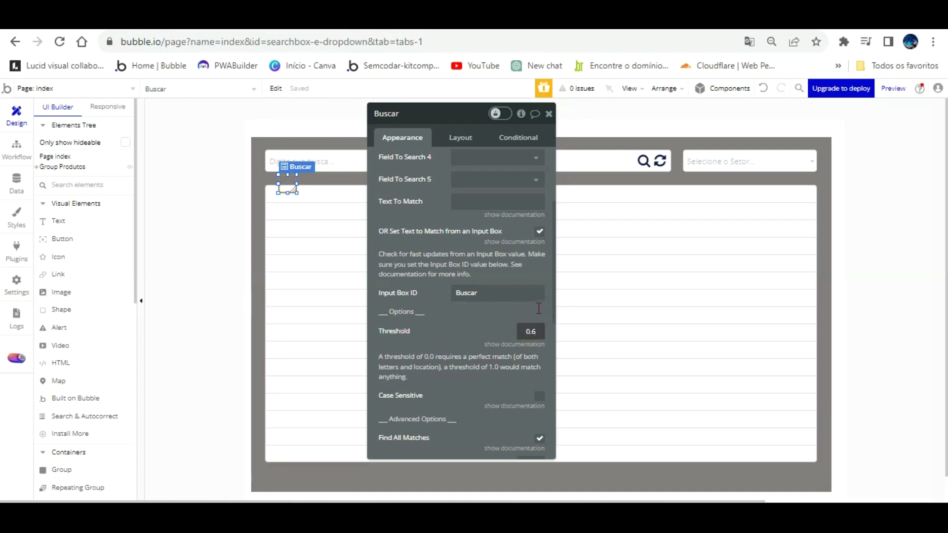
click(486, 305)
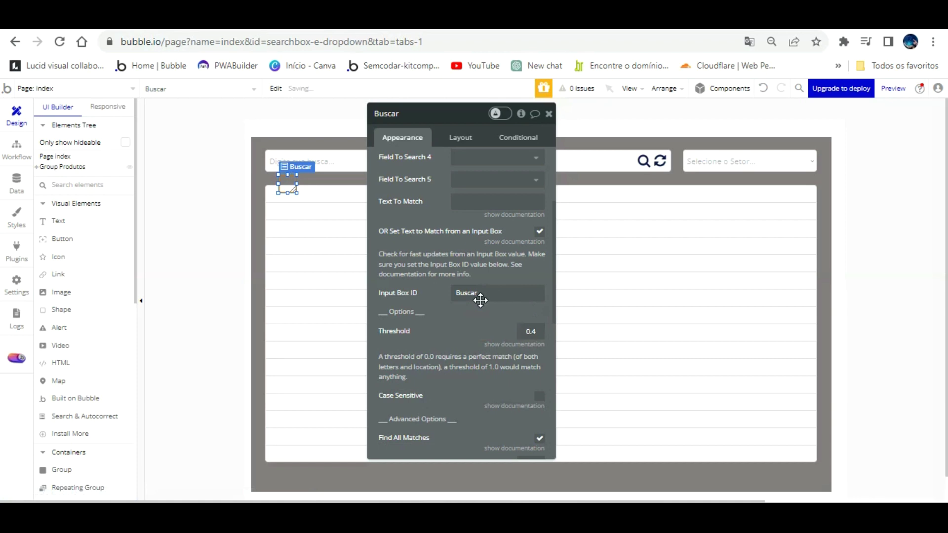
Check the advanced option in the app's general settings that exposes ID attributes for HTML elements
scroll(481, 299, down, 5)
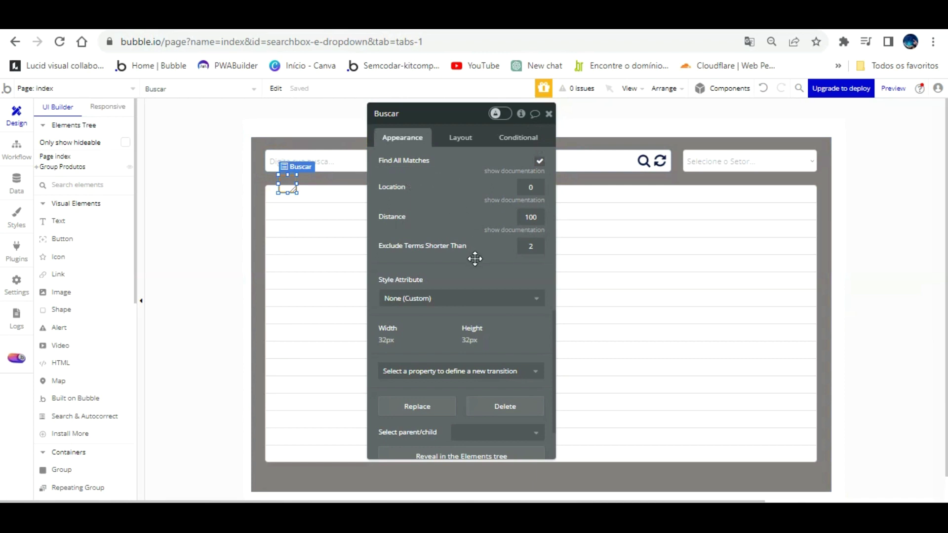
scroll(474, 258, down, 2)
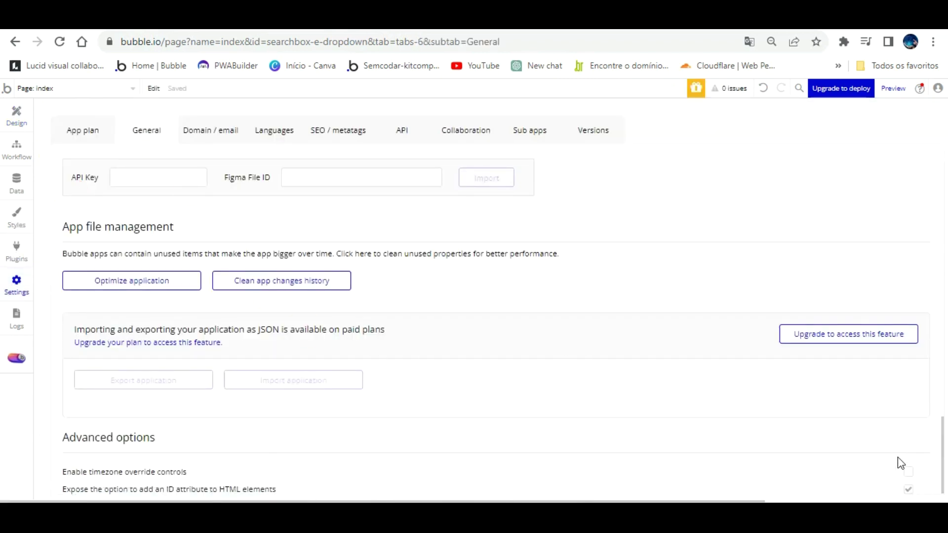
click(28, 118)
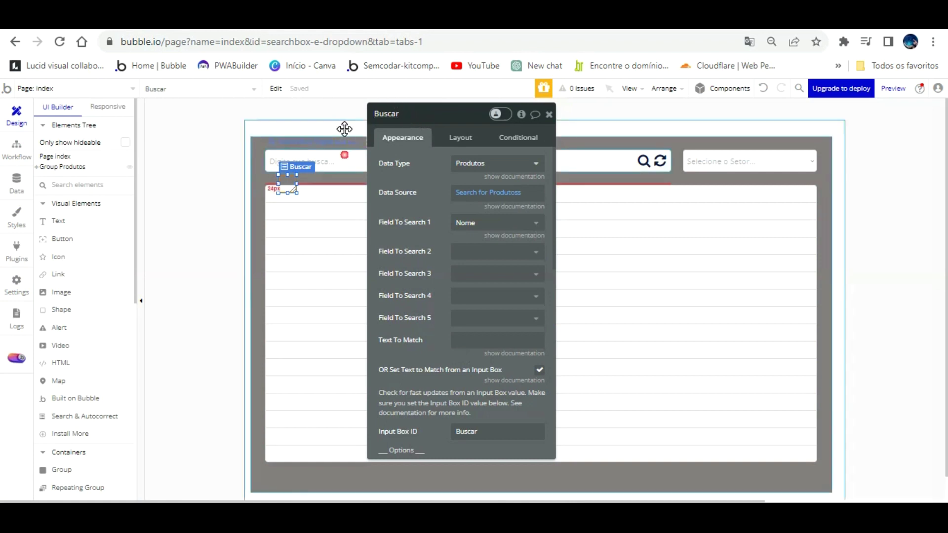
Rename the search box element as Searchbox and set its ID Attribute to Buscar
click(345, 157)
click(410, 114)
key(BackSpace)
key(BackSpace)
key(BackSpace)
key(BackSpace)
key(BackSpace)
key(BackSpace)
key(BackSpace)
key(BackSpace)
key(BackSpace)
key(BackSpace)
key(BackSpace)
key(BackSpace)
key(BackSpace)
key(BackSpace)
key(BackSpace)
key(BackSpace)
key(BackSpace)
key(BackSpace)
key(BackSpace)
key(BackSpace)
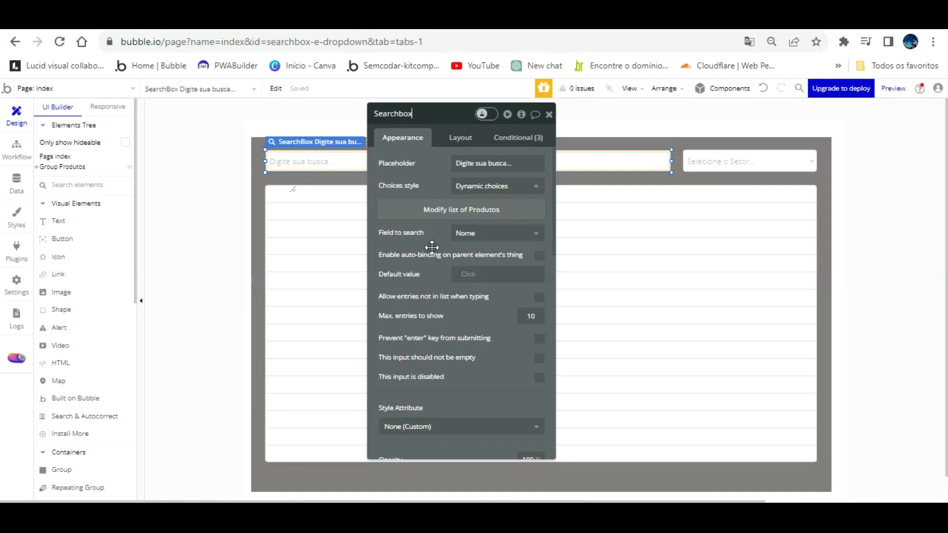
scroll(440, 267, down, 15)
scroll(462, 376, down, 2)
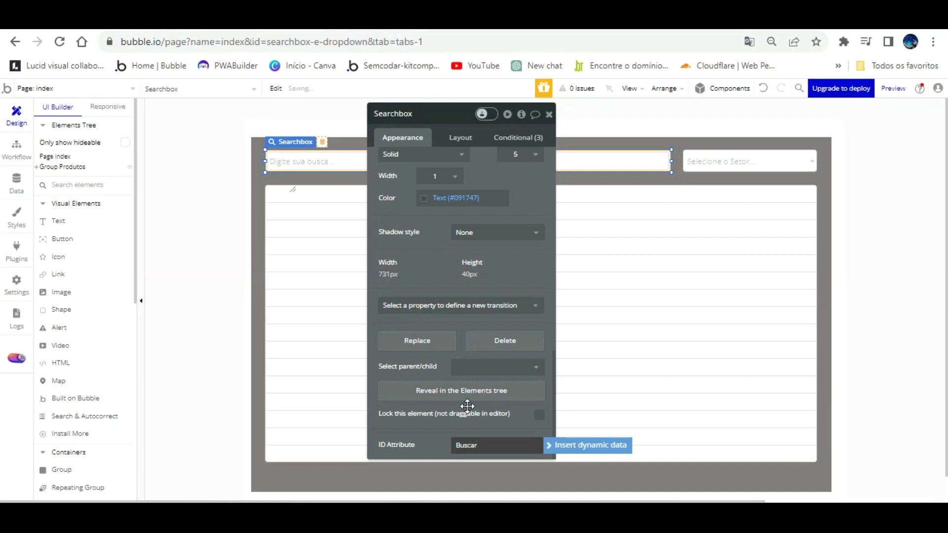
Set the Buscar element's ID Attribute to Searchbox, comparing its settings with those of the search box
click(291, 189)
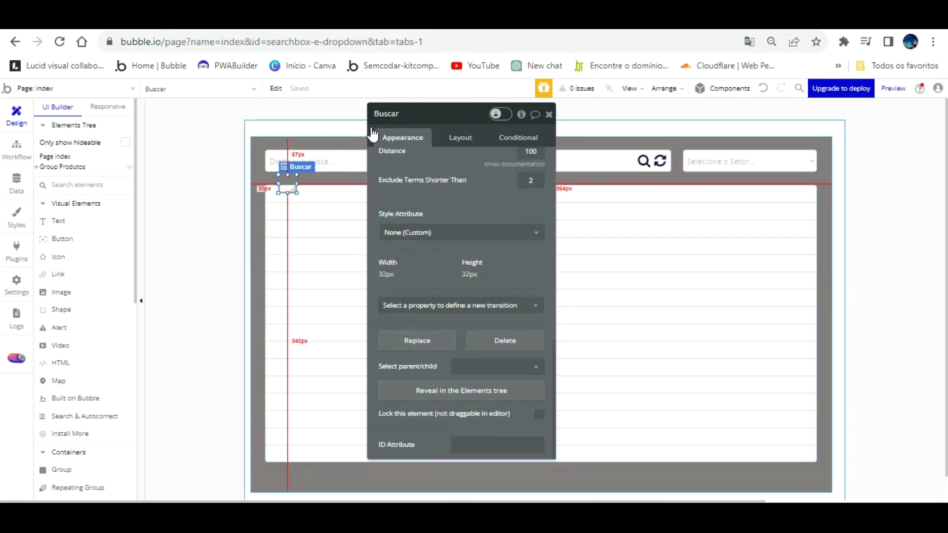
scroll(439, 296, up, 5)
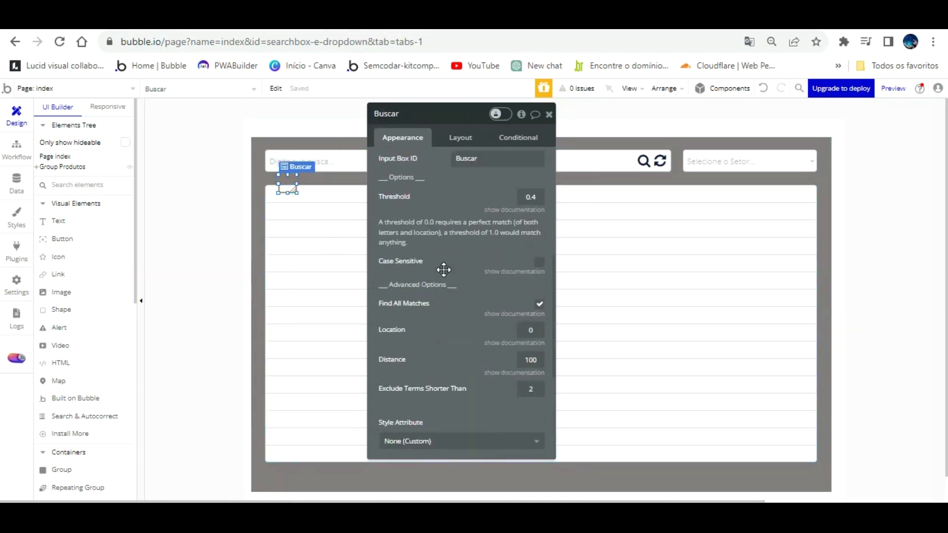
click(593, 161)
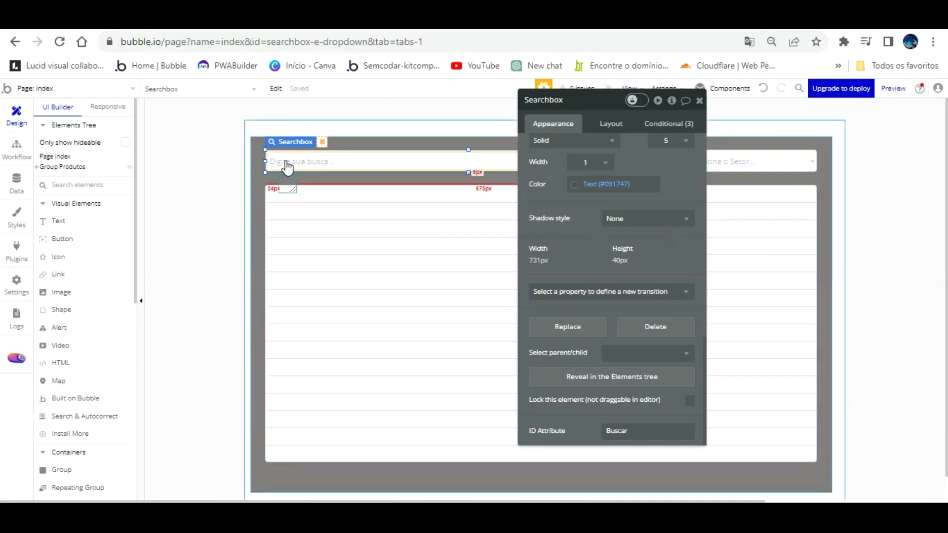
click(287, 187)
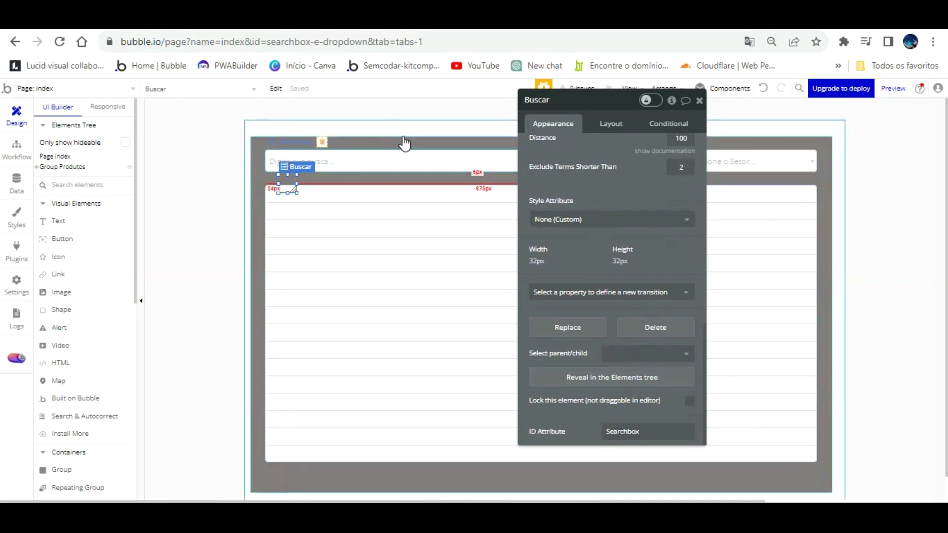
click(424, 159)
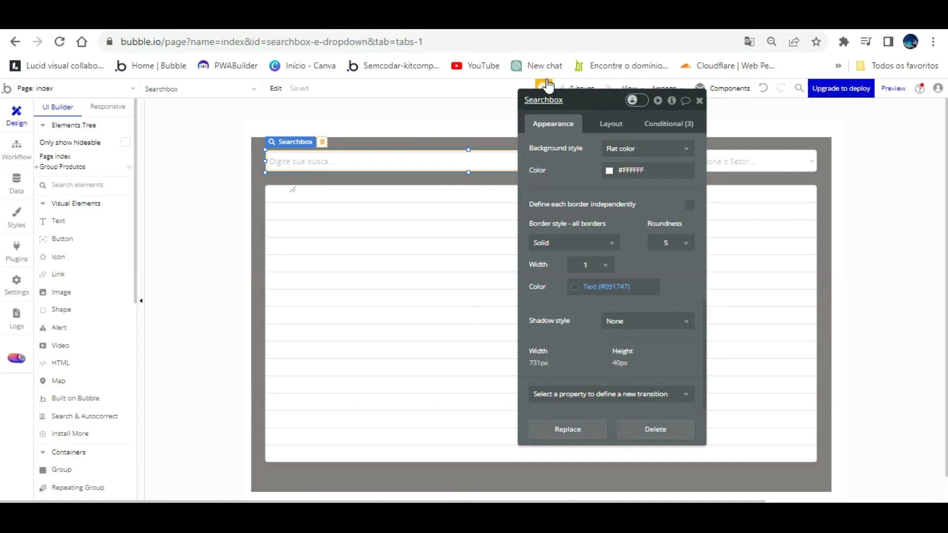
click(288, 184)
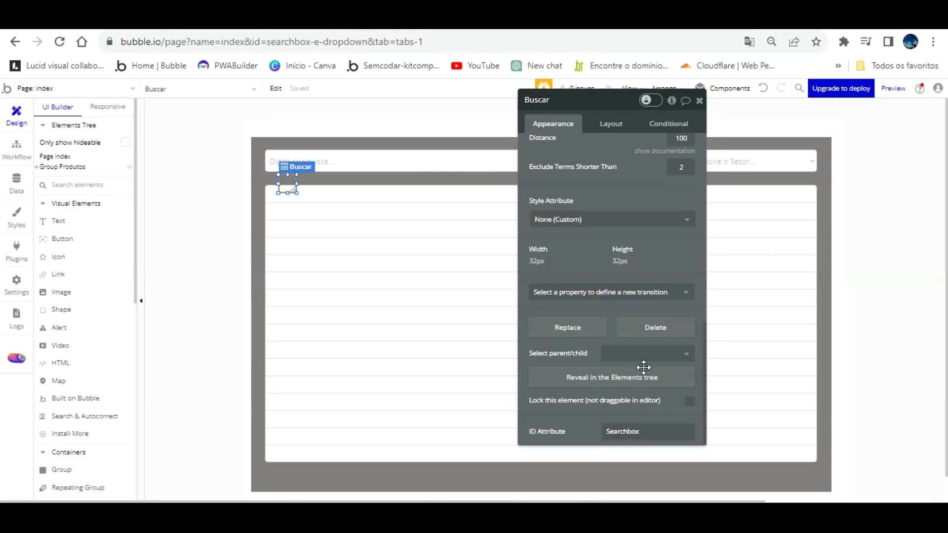
Set the RepeatingGroup Produtos data source to a "Do a search for" query of type Produtos
click(453, 199)
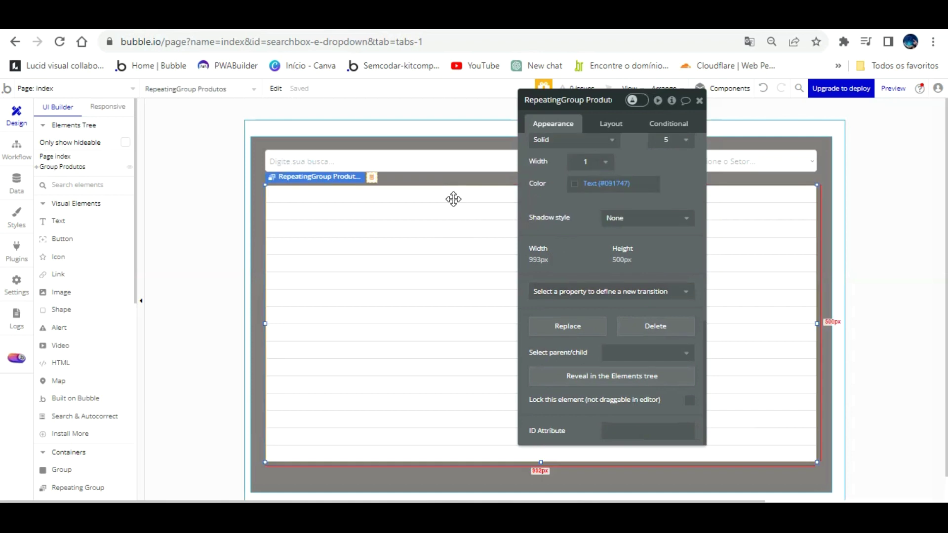
drag(558, 197, 585, 195)
scroll(607, 236, up, 10)
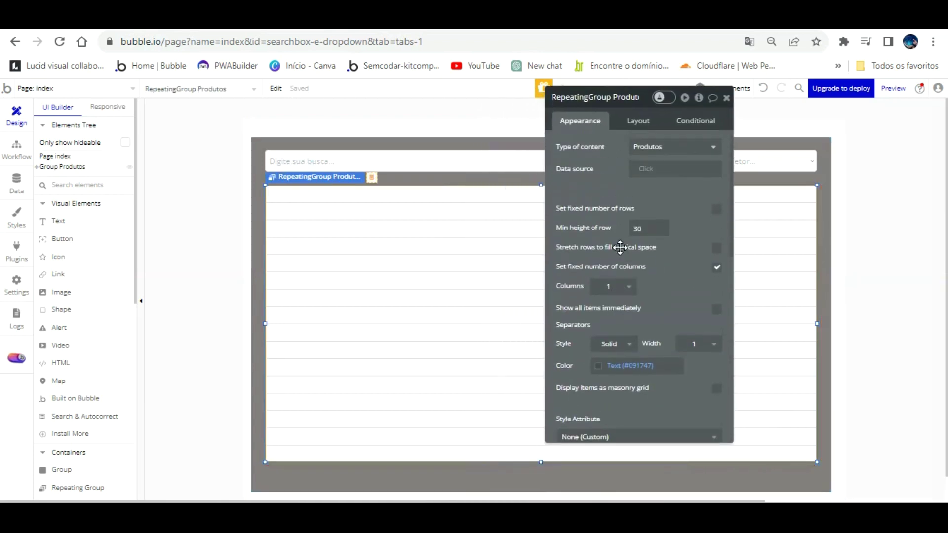
click(647, 166)
click(647, 168)
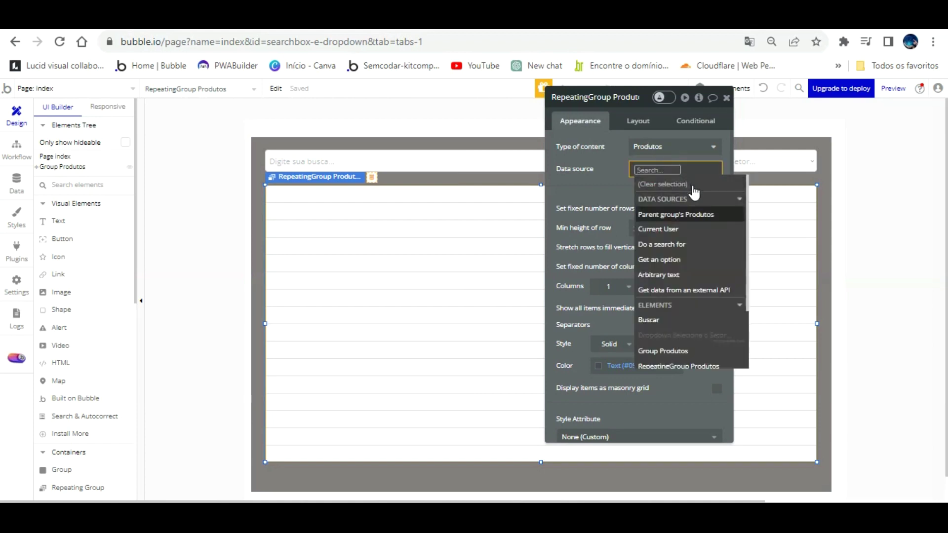
click(682, 245)
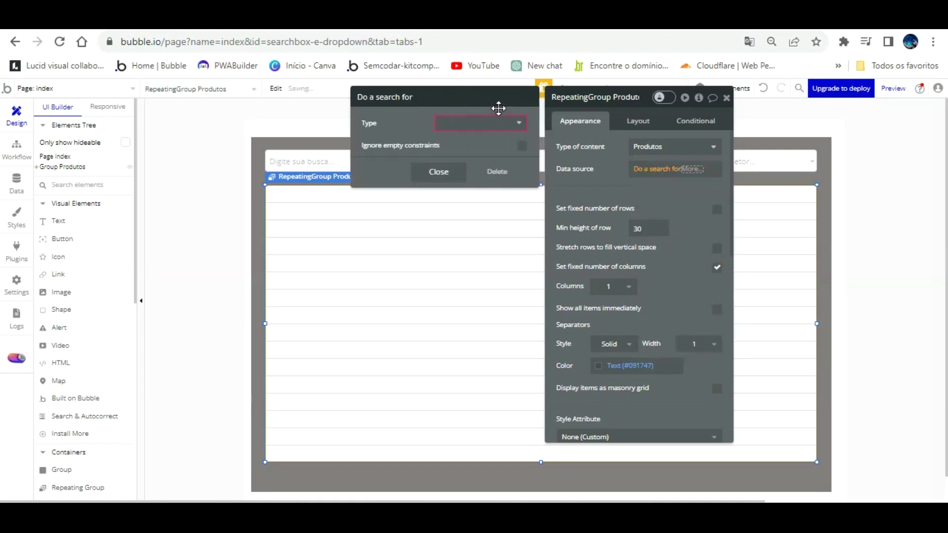
click(494, 123)
click(464, 167)
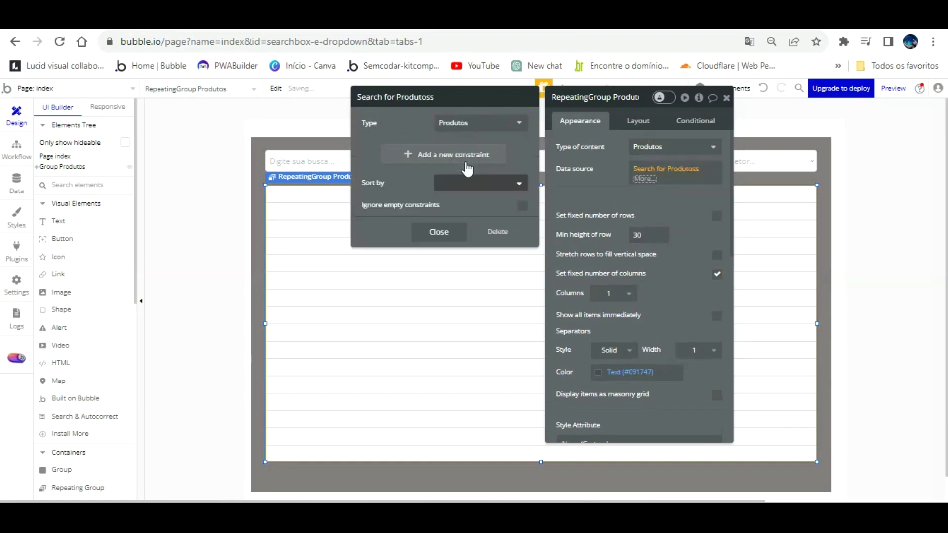
Add a constraint to the repeating group's search: Any field contains Searchbox's value's Nome
click(446, 155)
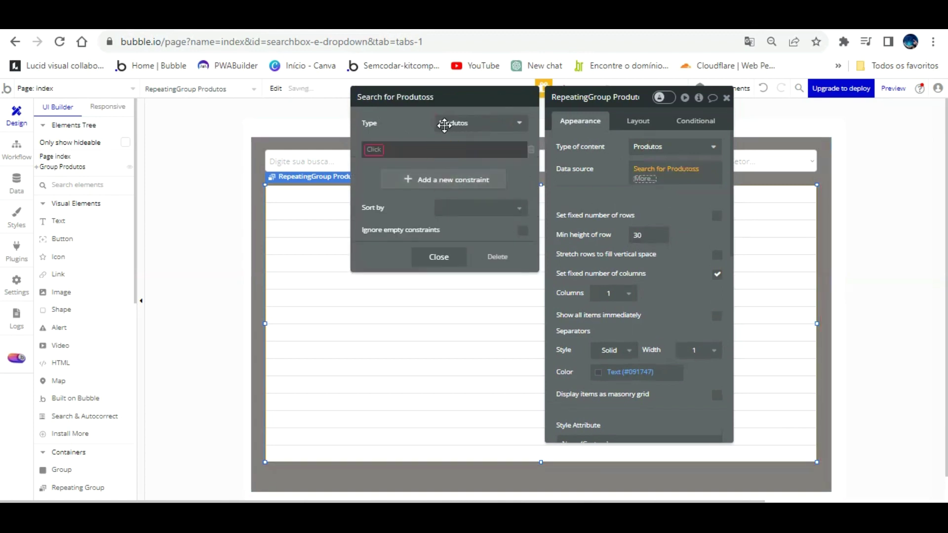
click(371, 149)
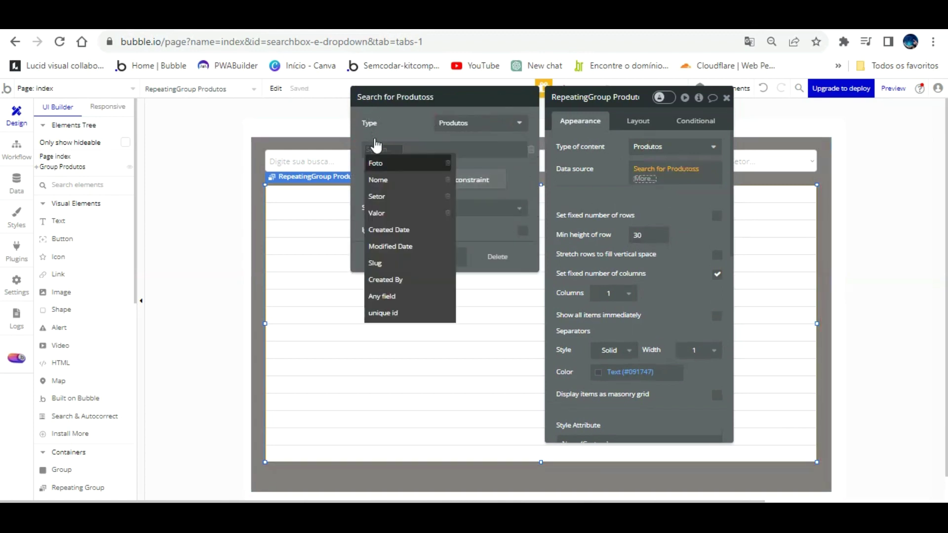
click(391, 281)
click(433, 149)
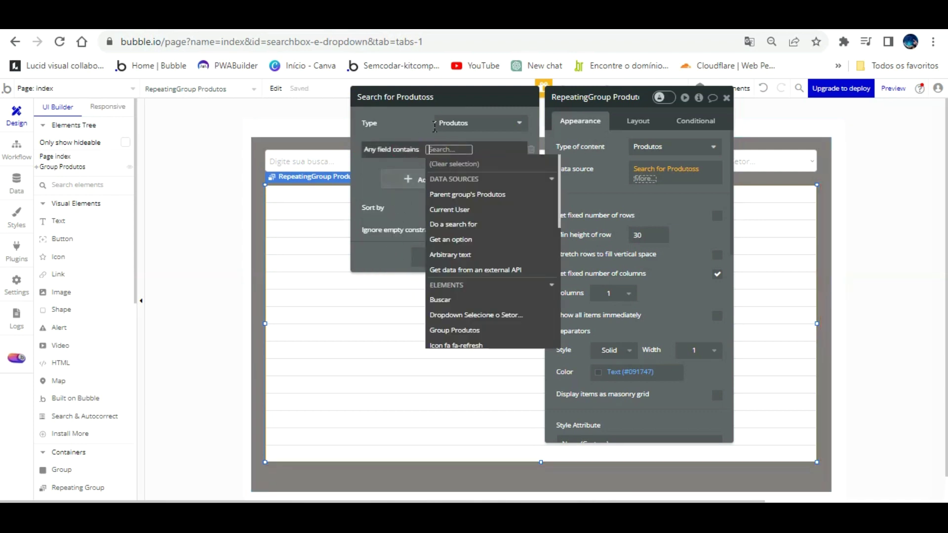
scroll(494, 254, down, 3)
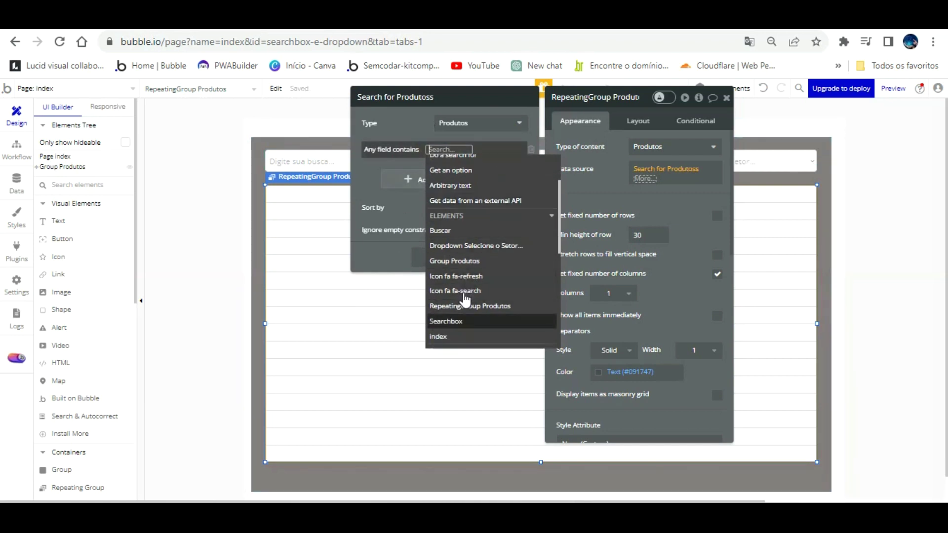
click(446, 321)
click(491, 179)
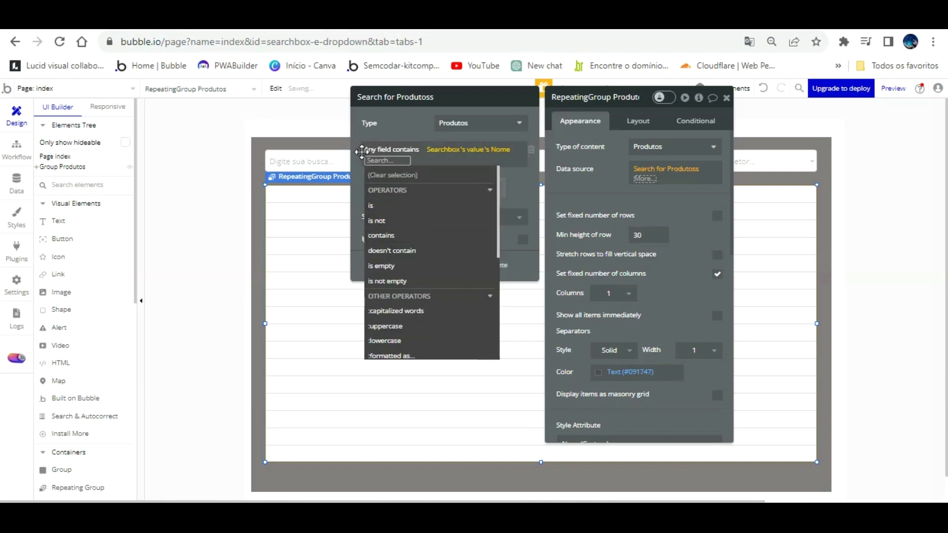
click(383, 187)
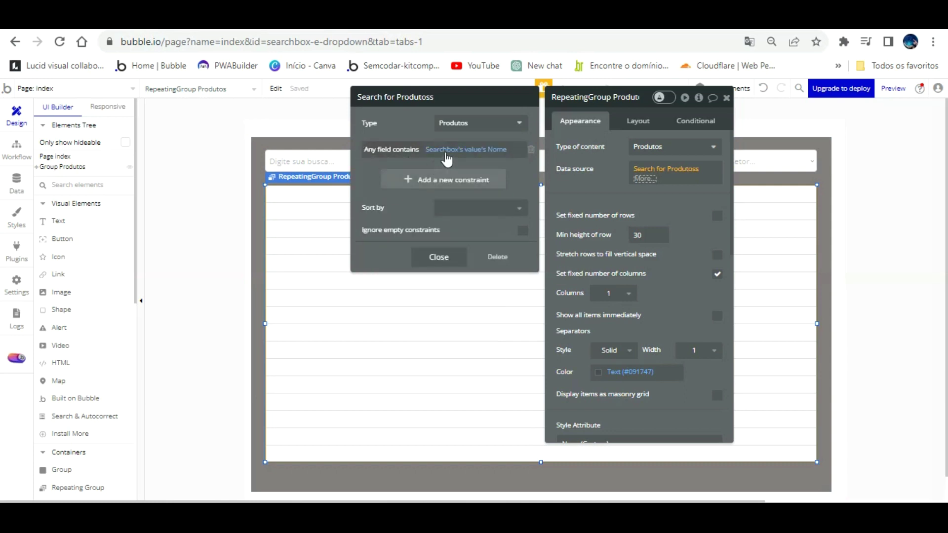
Add a second constraint to the repeating group's search: Any field contains Dropdown Selecione o Setor...'s value's Display
click(446, 179)
click(378, 174)
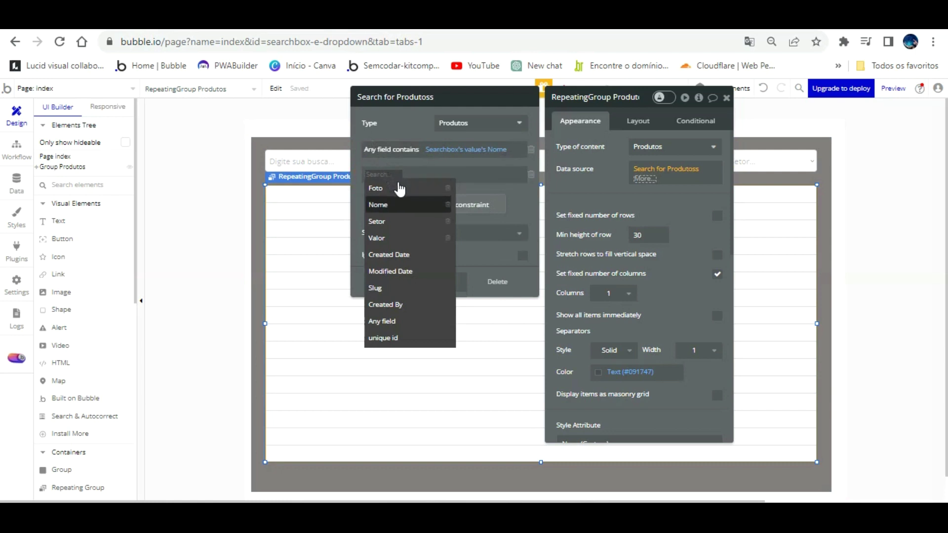
click(407, 318)
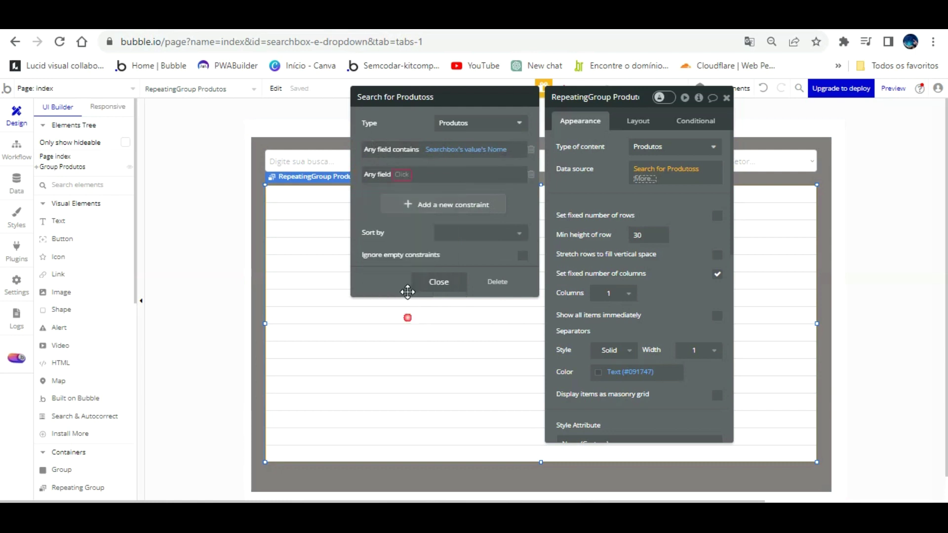
click(432, 176)
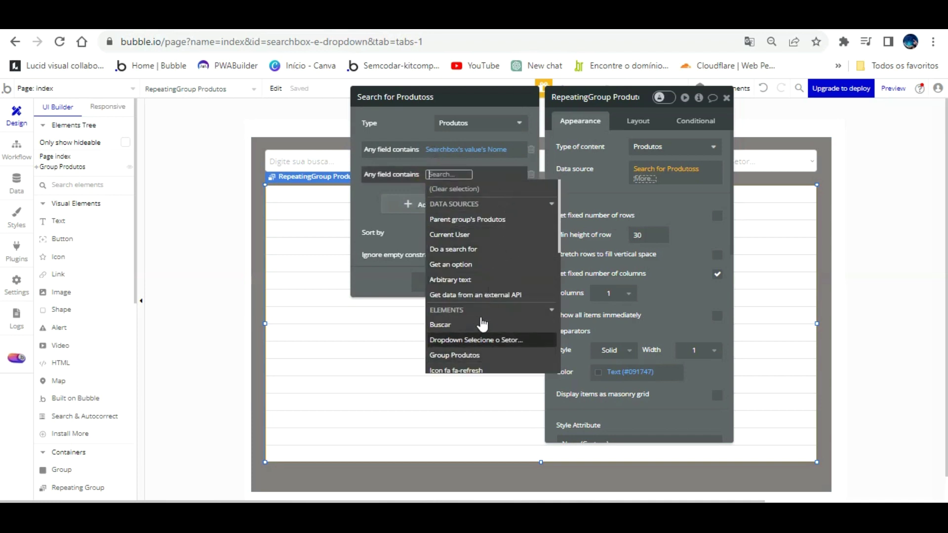
click(477, 339)
click(395, 211)
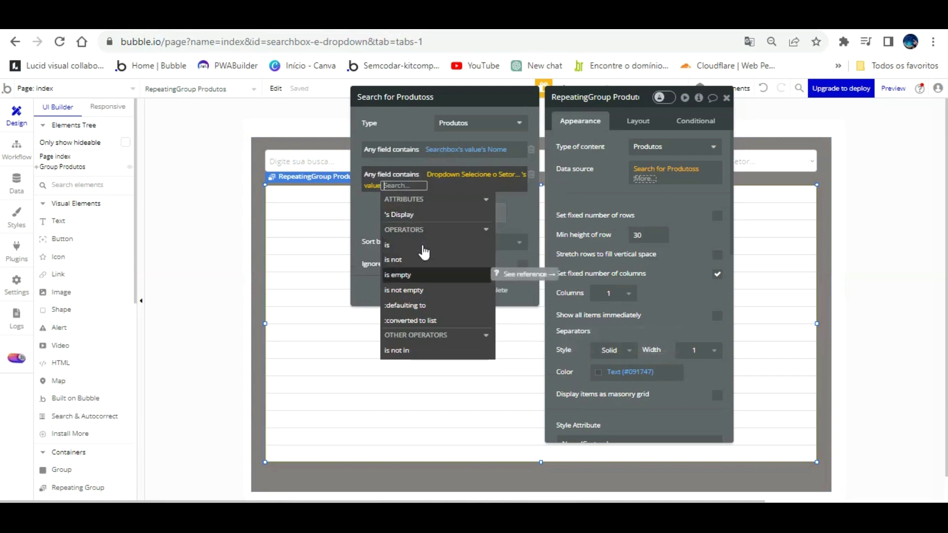
click(412, 215)
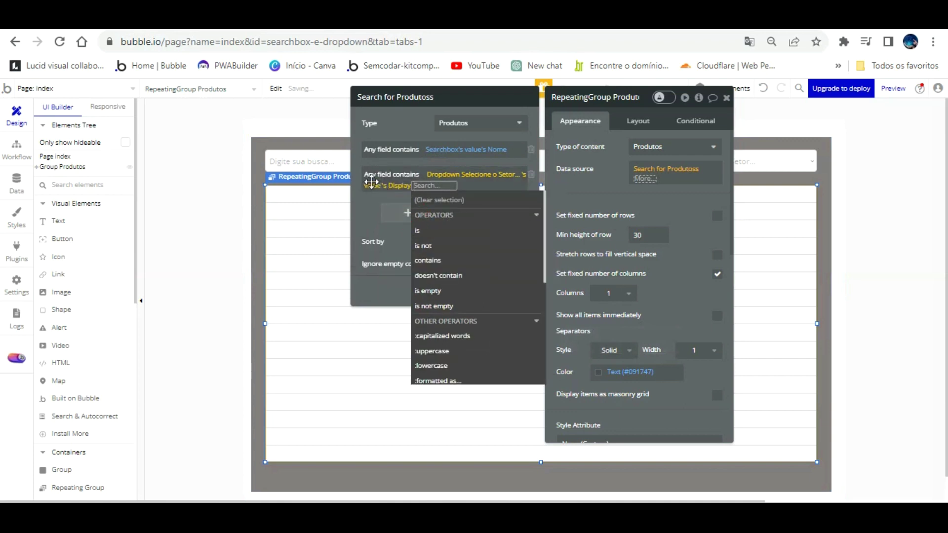
click(367, 202)
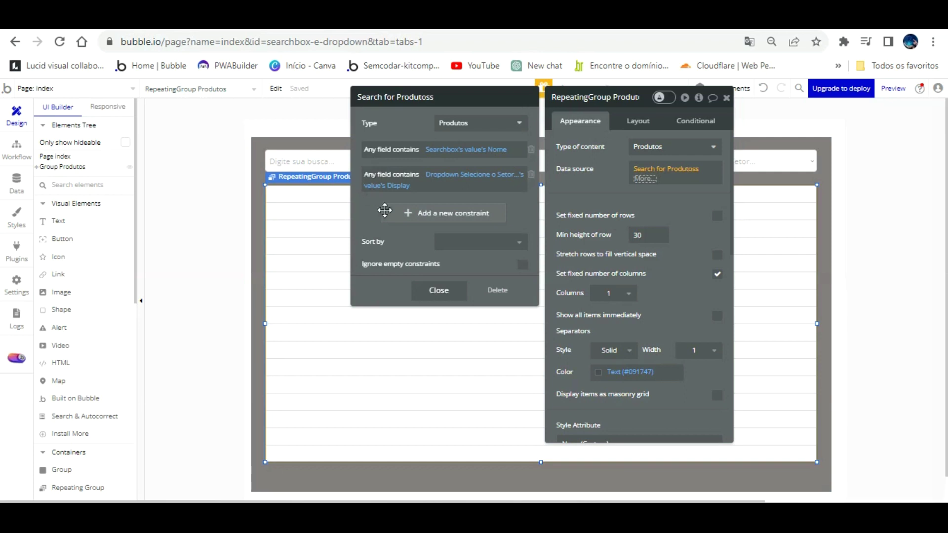
click(486, 49)
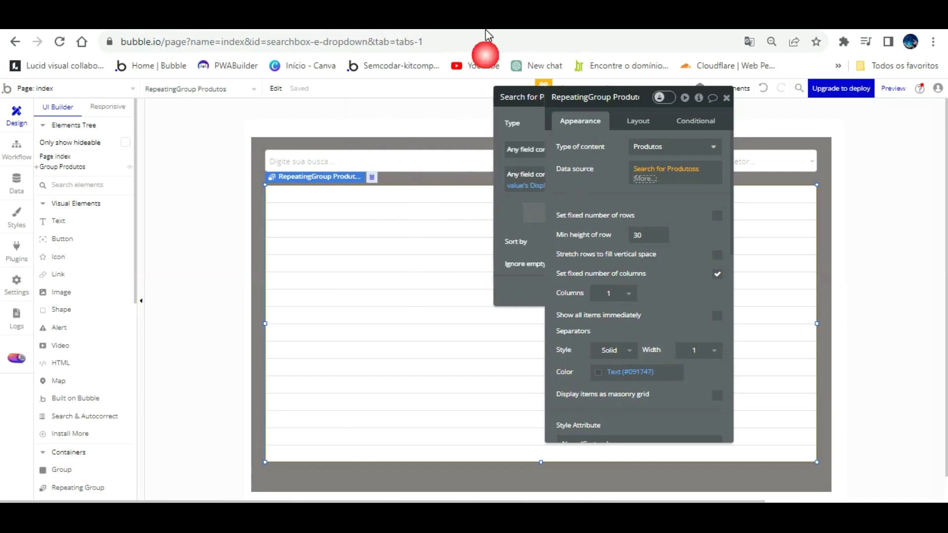
key(F5)
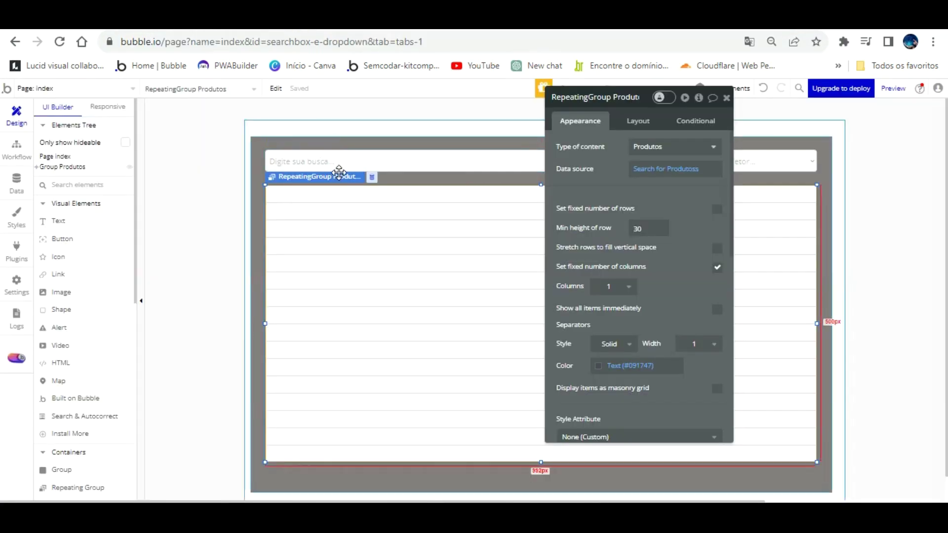
click(486, 175)
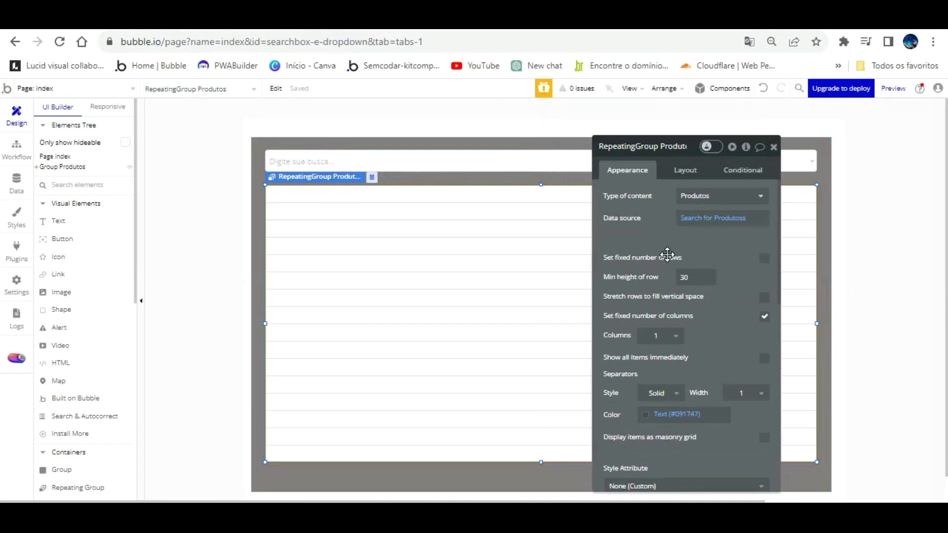
click(59, 220)
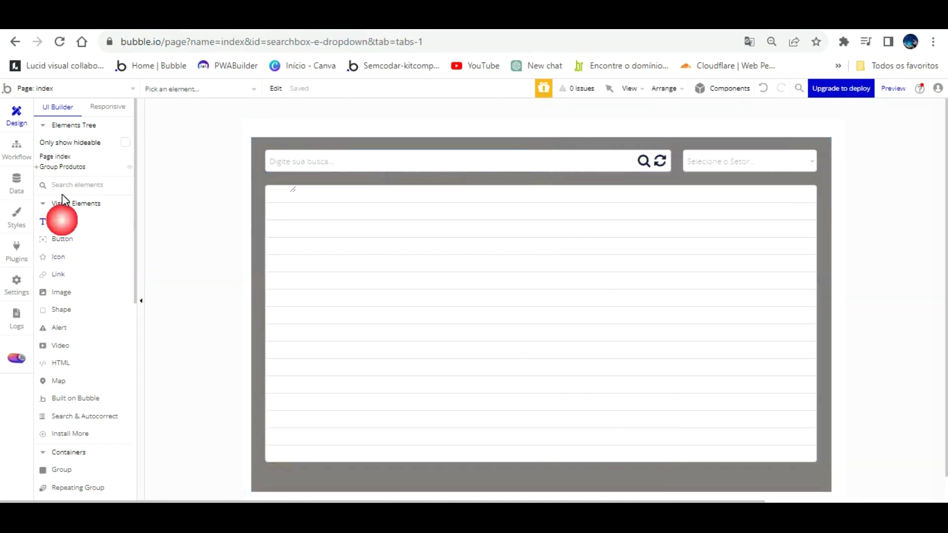
click(310, 226)
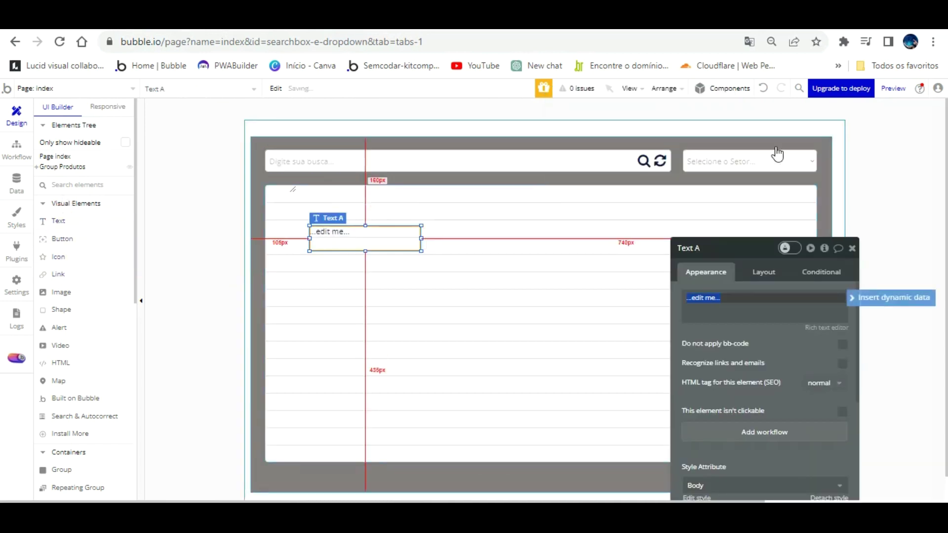
click(763, 89)
Set the RepeatingGroup Produtos minimum row height to 60
click(632, 250)
drag(756, 317, 691, 266)
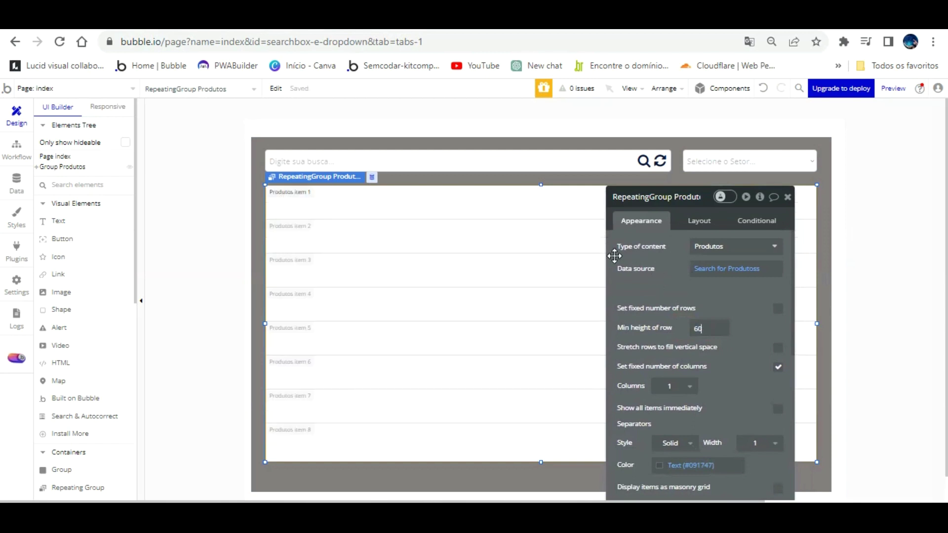
drag(668, 248, 613, 274)
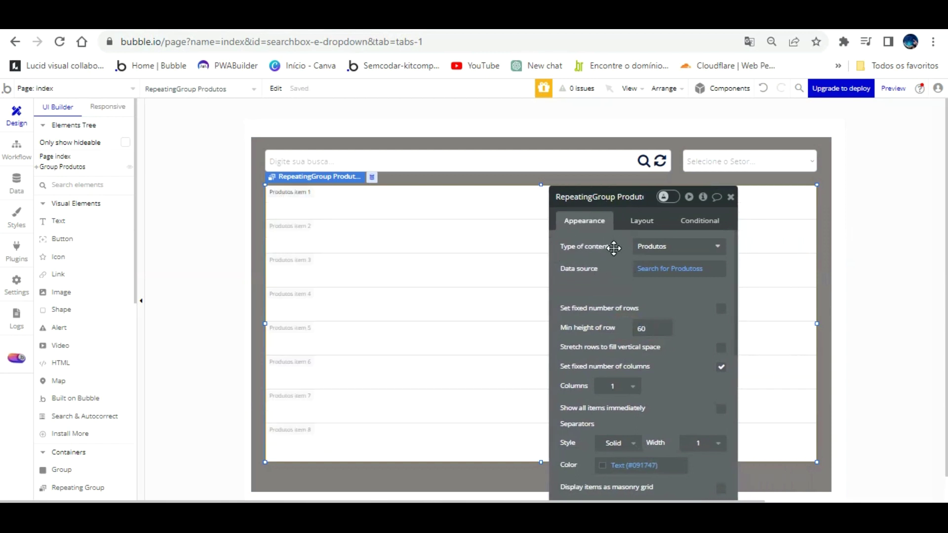
click(731, 197)
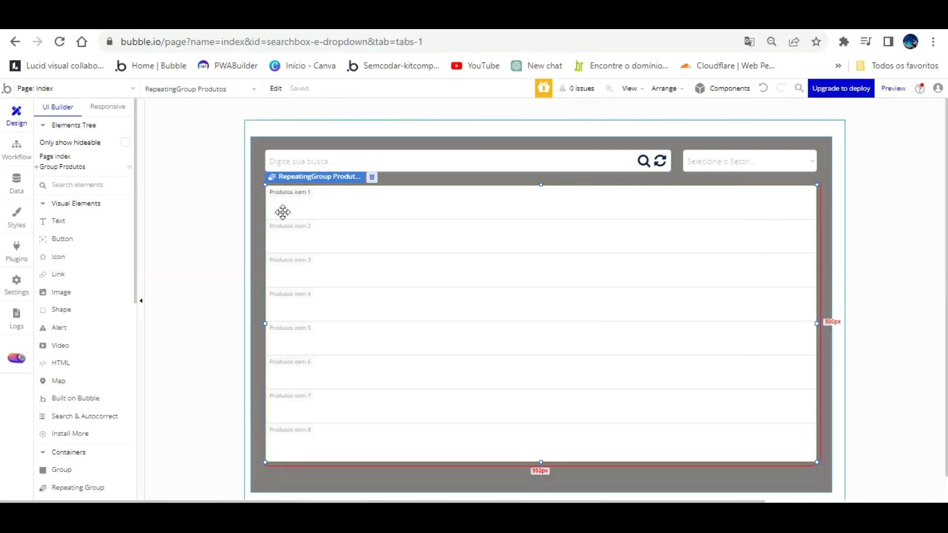
Draw a small image near the right end of the first cell, showing Current cell's Produtos's Foto as its dynamic image
click(71, 292)
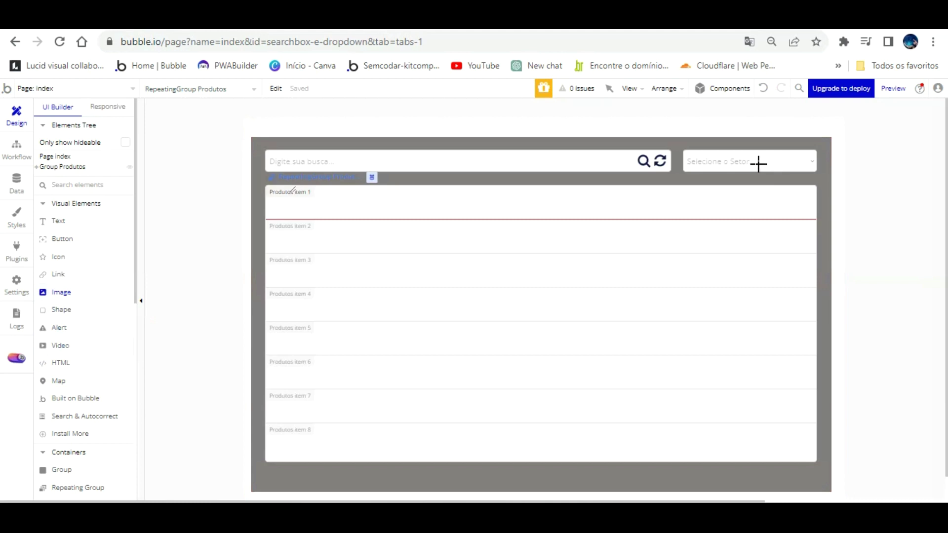
mouse_move(758, 212)
mouse_down()
mouse_move(798, 188)
mouse_move(789, 188)
mouse_up()
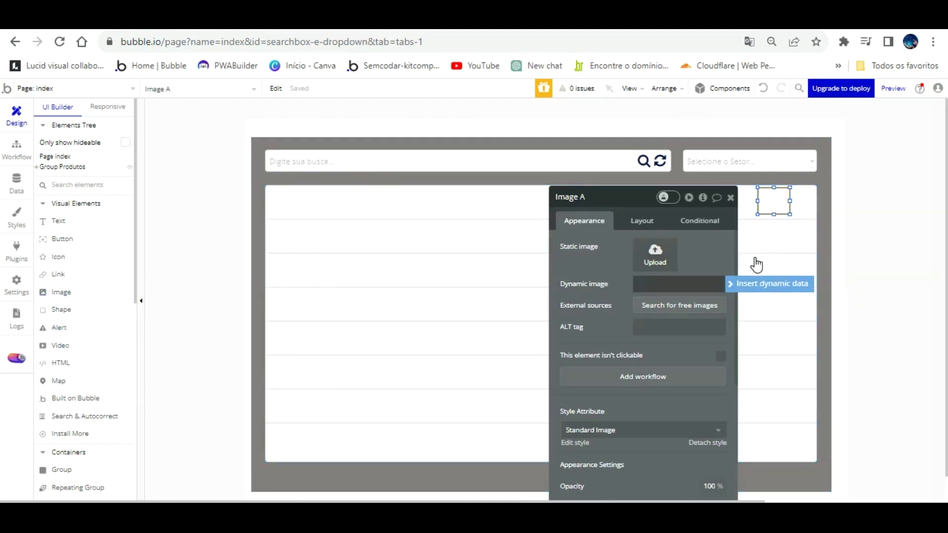
click(748, 284)
click(711, 328)
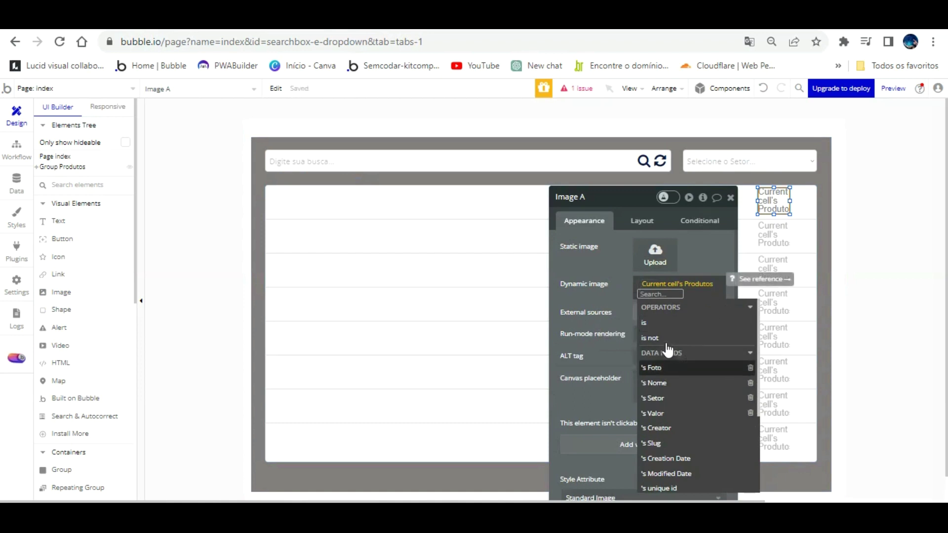
click(664, 368)
click(612, 257)
click(764, 207)
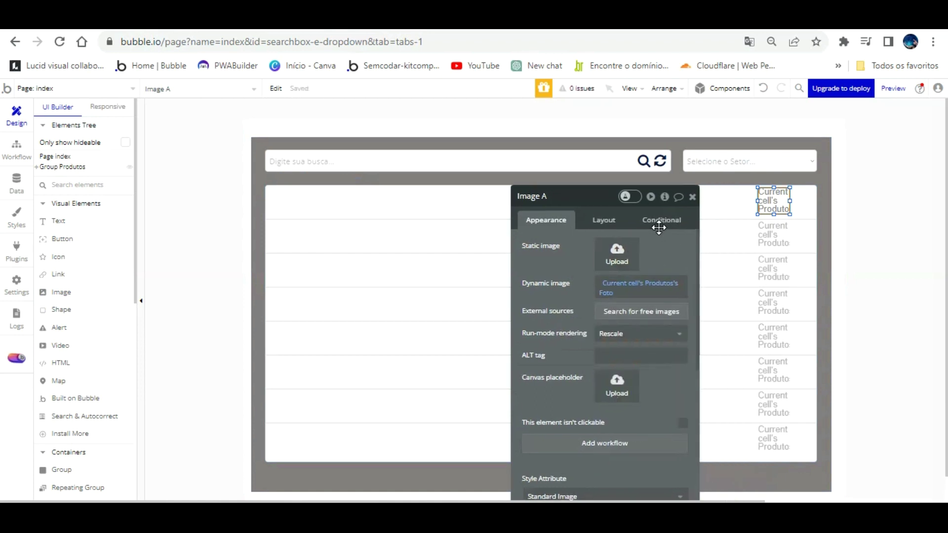
mouse_move(764, 207)
mouse_down()
mouse_move(773, 177)
mouse_move(778, 205)
mouse_up()
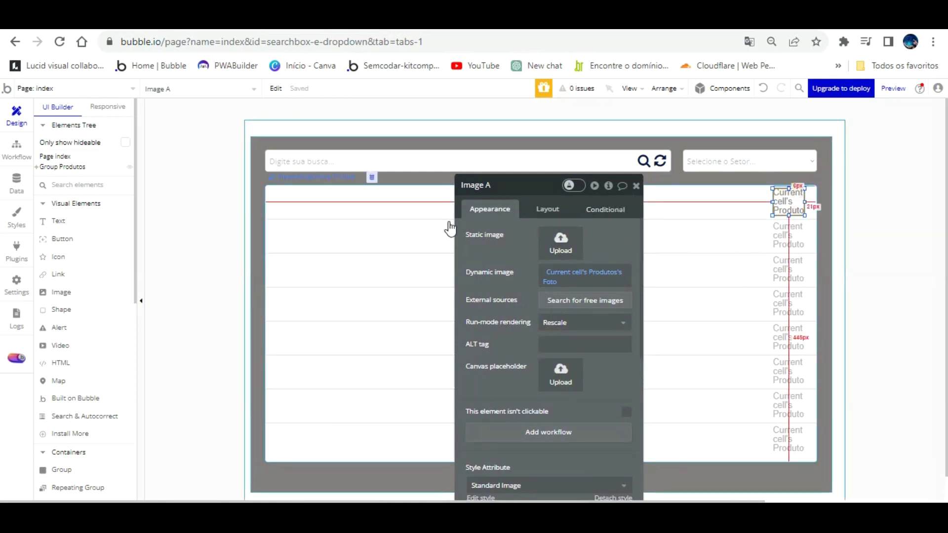
Add a small text element at the left end of the first cell displaying Current cell's index
click(58, 221)
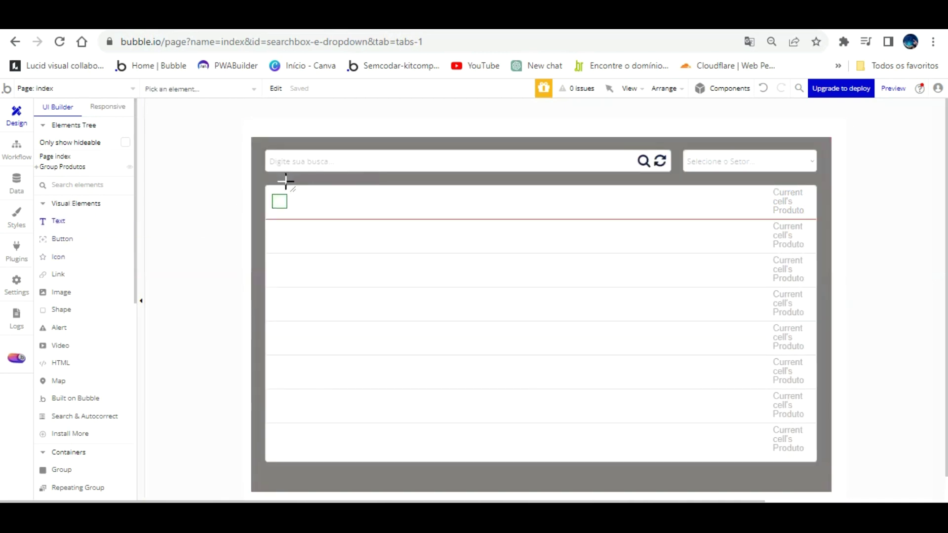
click(286, 182)
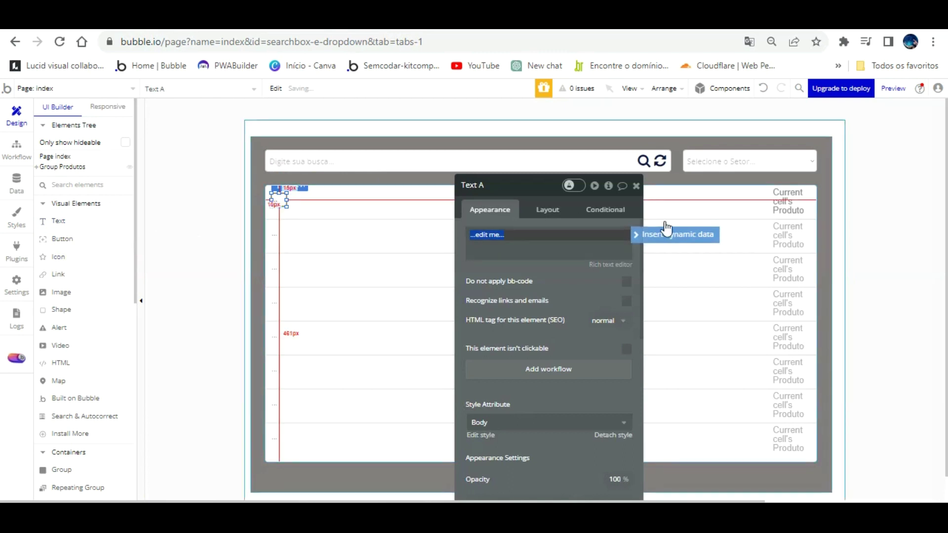
click(680, 235)
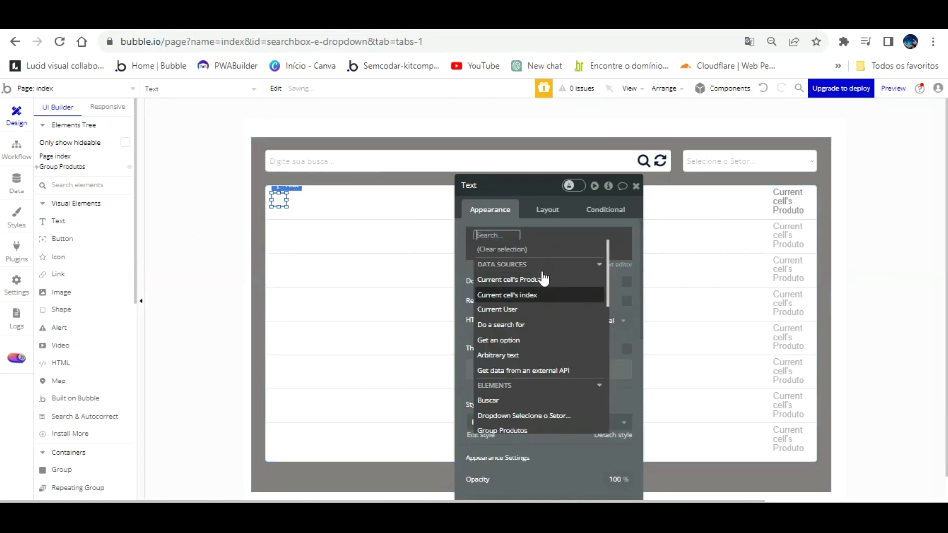
click(538, 295)
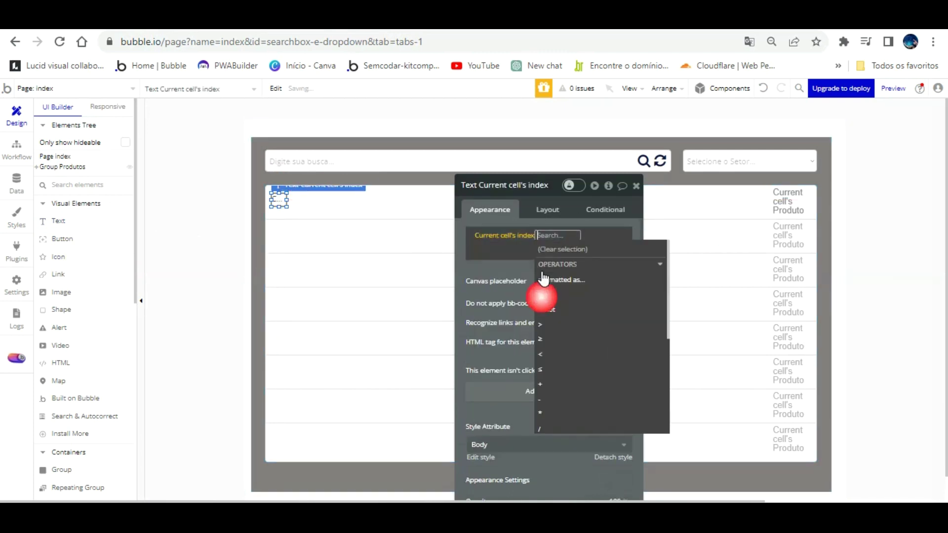
click(469, 239)
Set the index text's height to 30
click(548, 209)
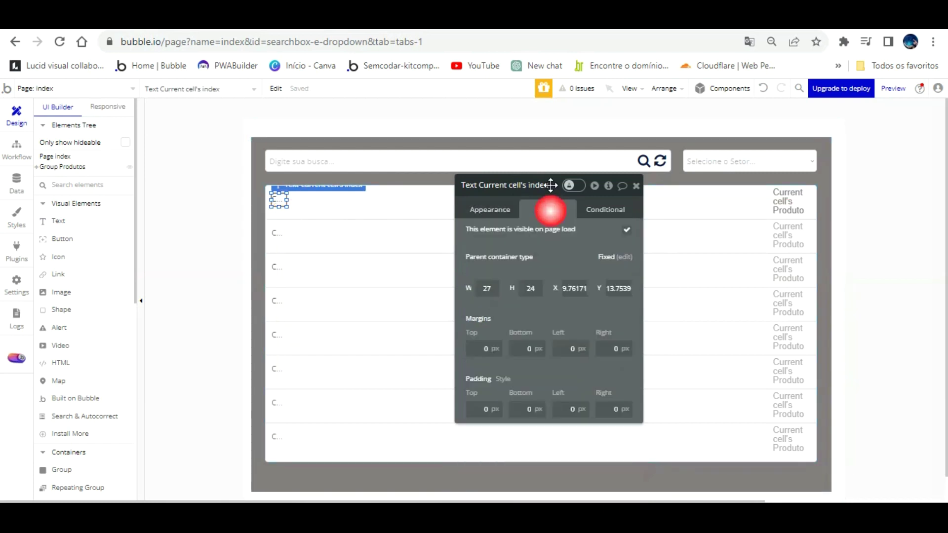
text(3)
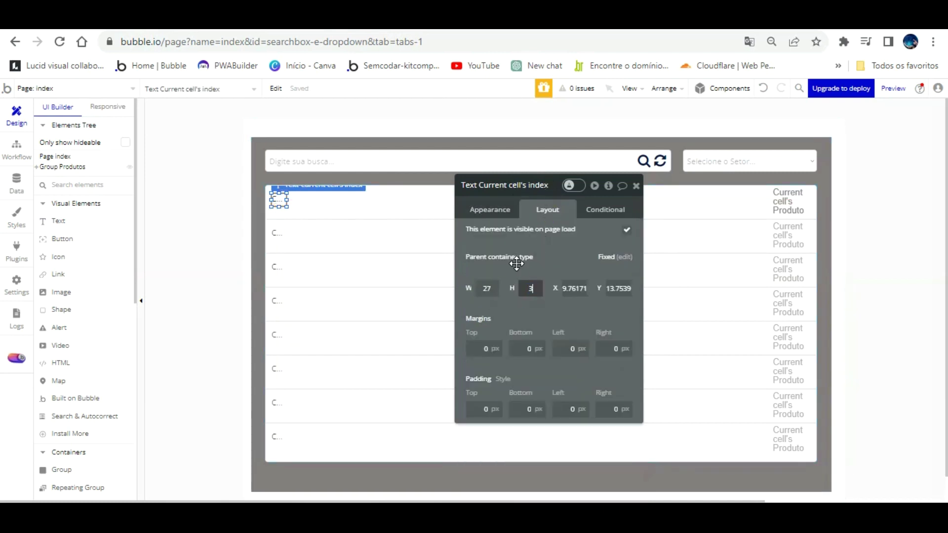
text(0)
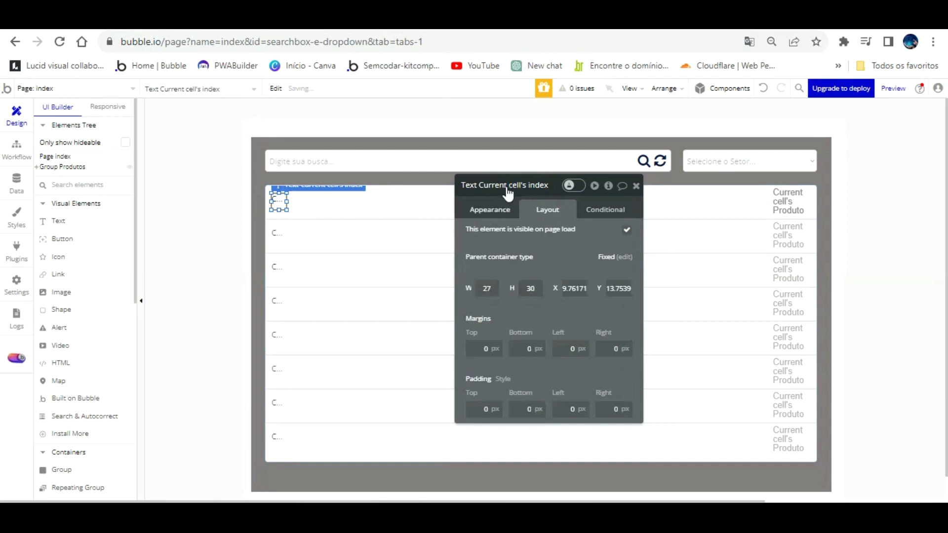
Detach the index text's style and center its text horizontally and vertically
click(489, 210)
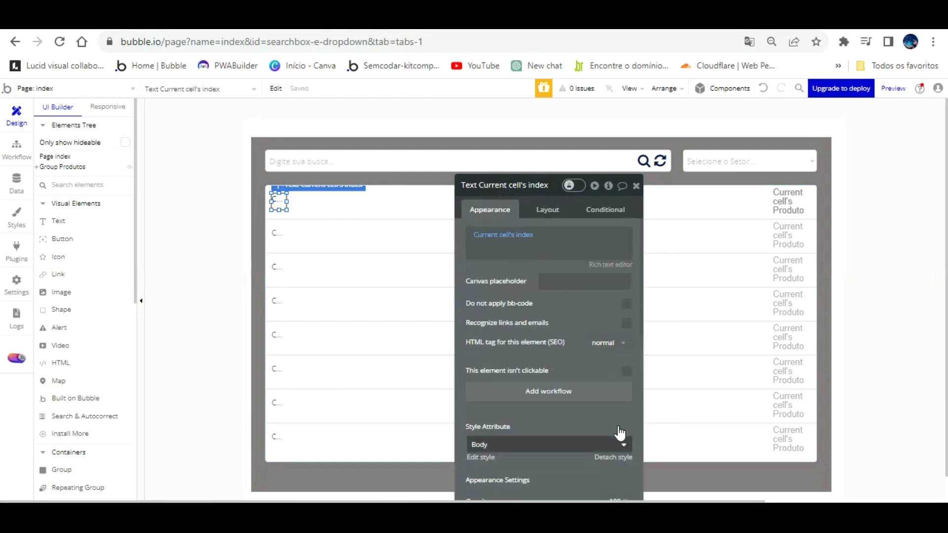
click(613, 458)
scroll(601, 328, down, 4)
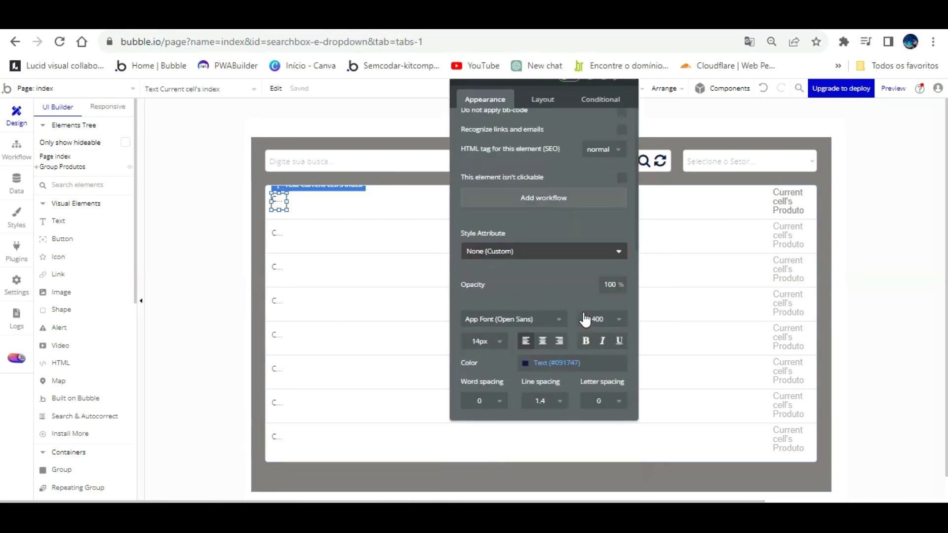
scroll(584, 320, down, 1)
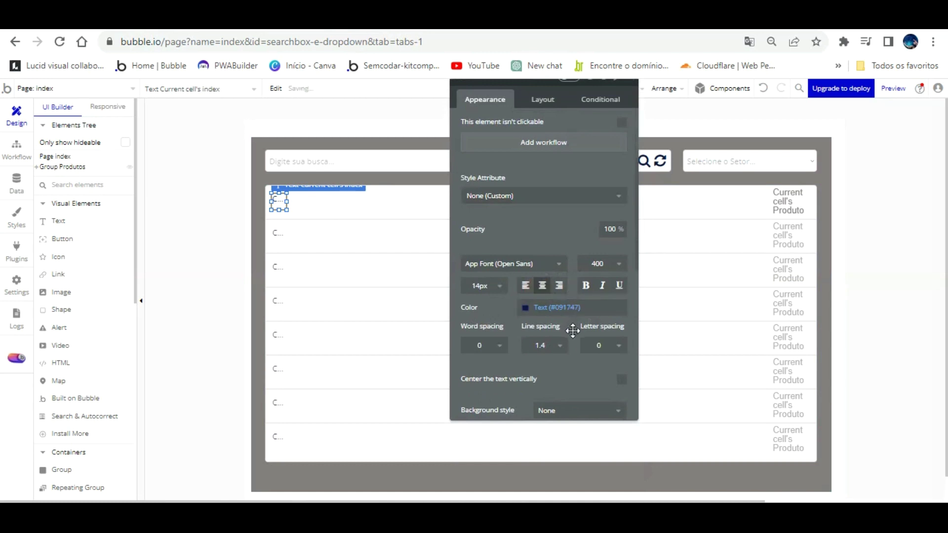
scroll(572, 316, down, 1)
click(621, 309)
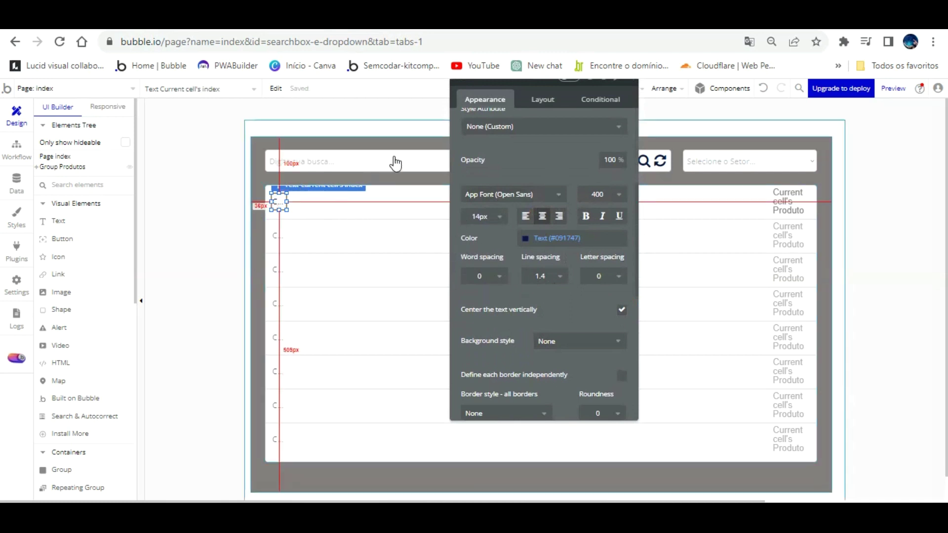
click(542, 99)
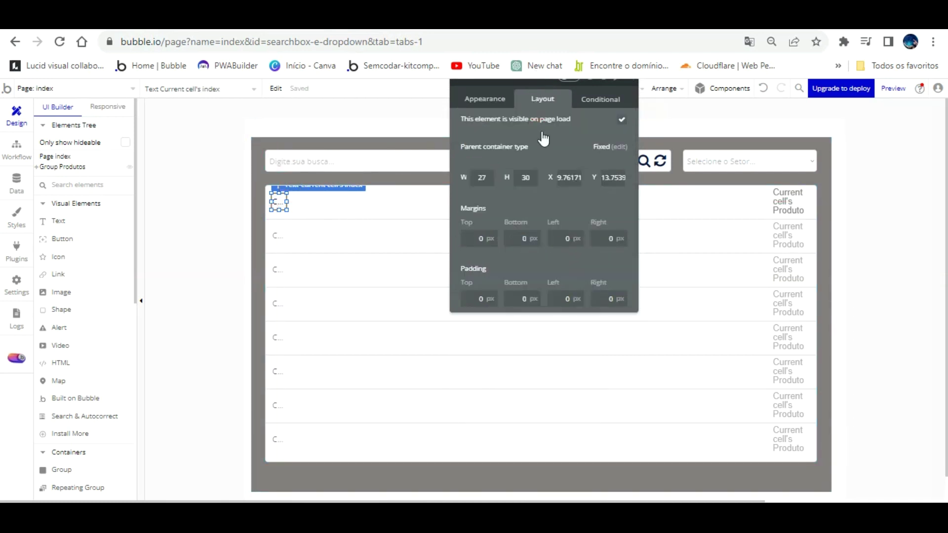
click(489, 101)
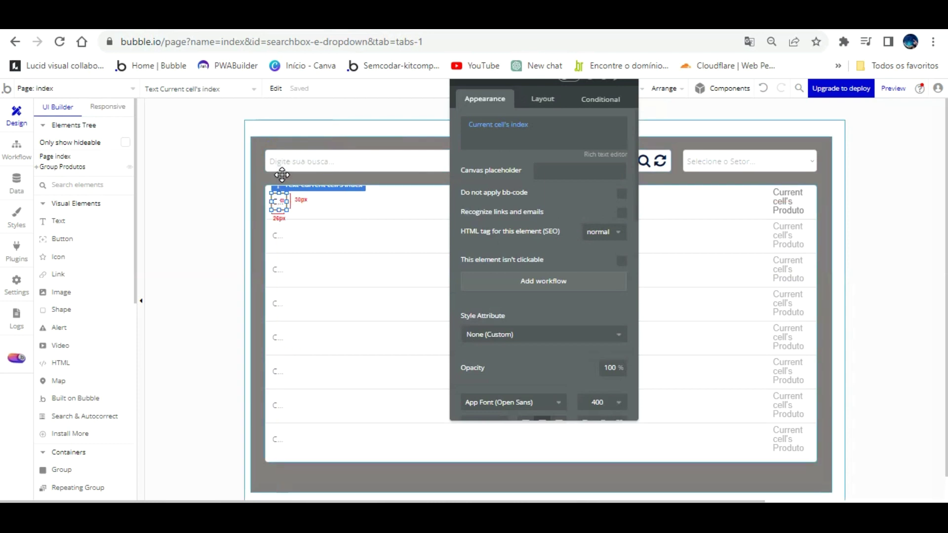
Duplicate the index text just to its right, widen the copy, and left-align its text
drag(295, 208, 302, 176)
drag(311, 201, 434, 180)
scroll(590, 332, down, 3)
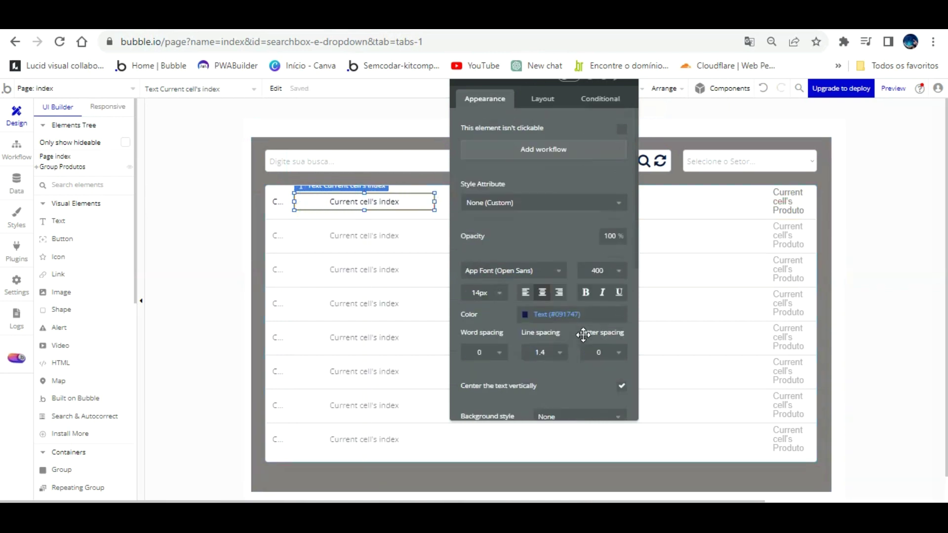
click(525, 286)
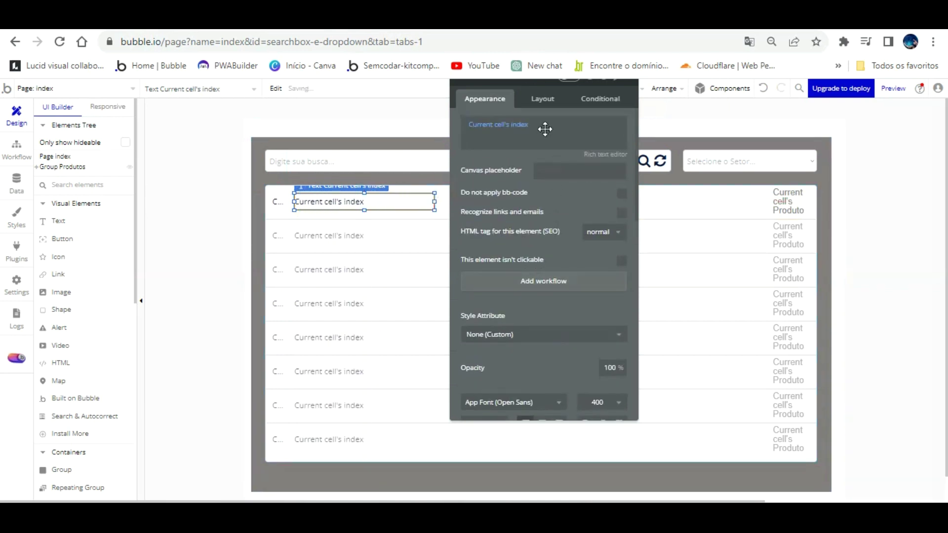
Change the duplicated text's content to Current cell's Produtos's Nome
click(540, 137)
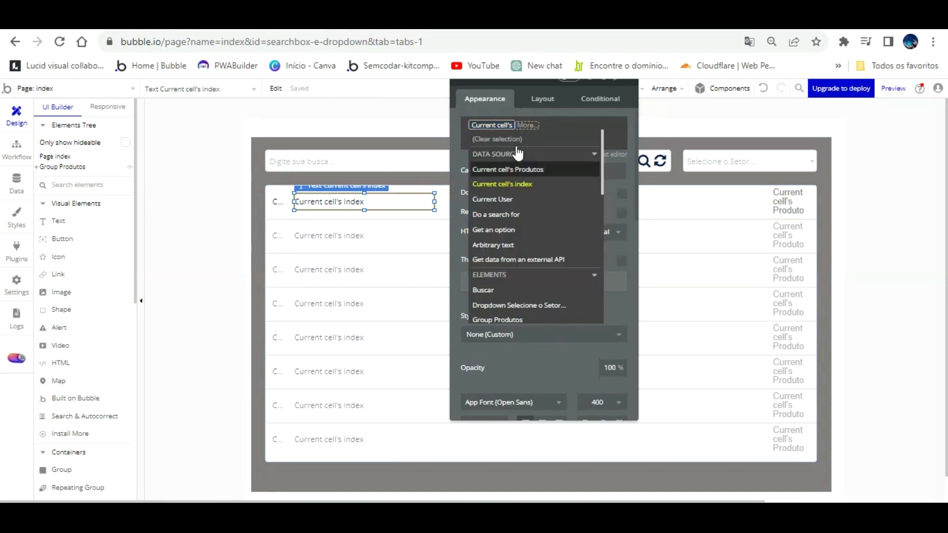
click(516, 170)
click(576, 215)
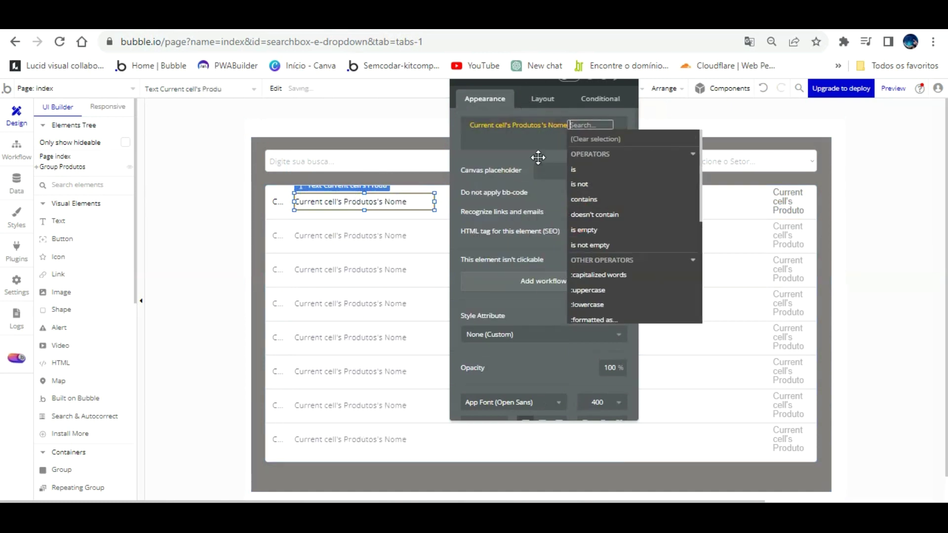
drag(523, 148, 474, 360)
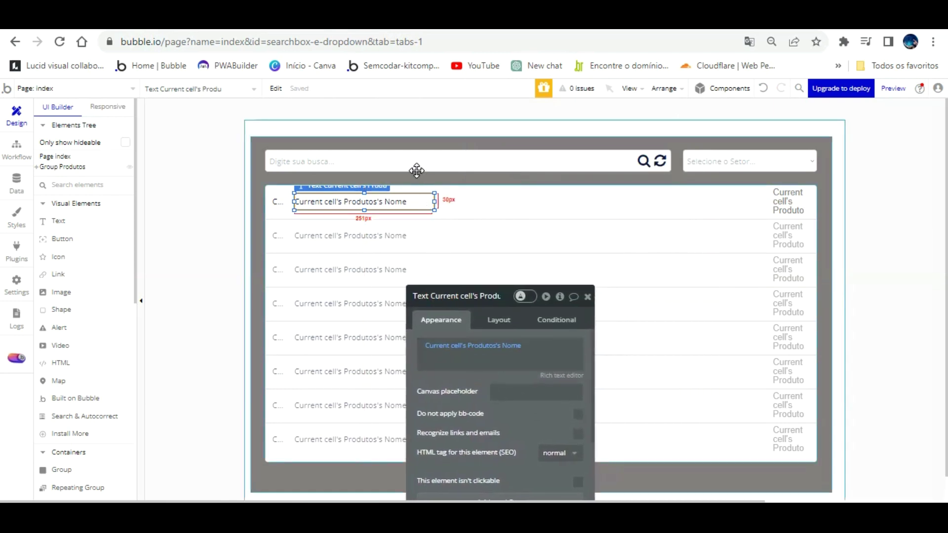
Duplicate the product name text just to its right and make the copy display Current cell's Produtos's Valor
key(ctrl+d)
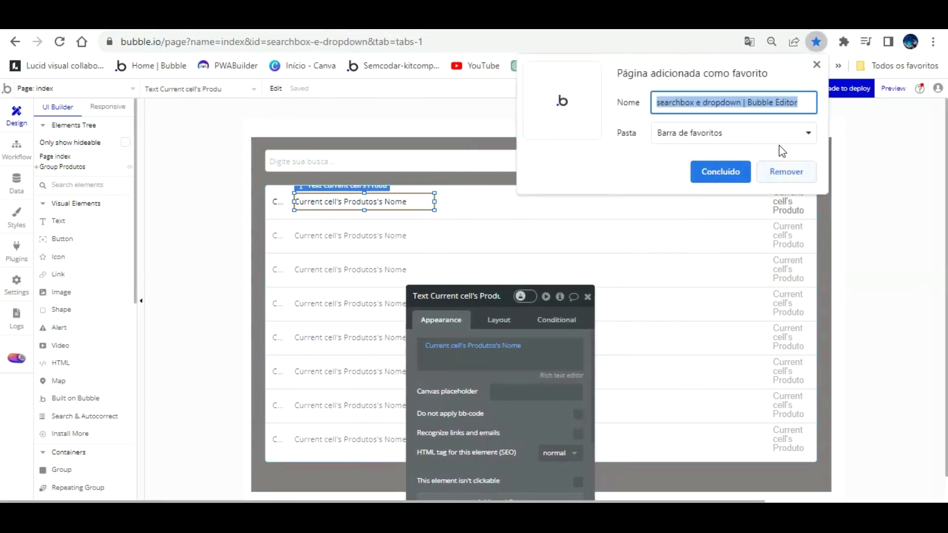
click(785, 171)
click(408, 201)
drag(408, 177, 553, 174)
click(513, 352)
click(513, 346)
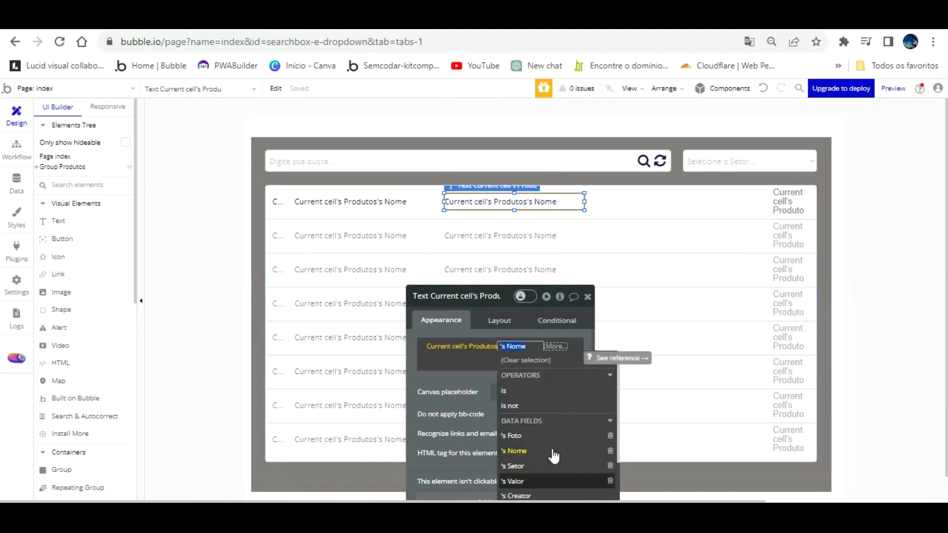
click(552, 477)
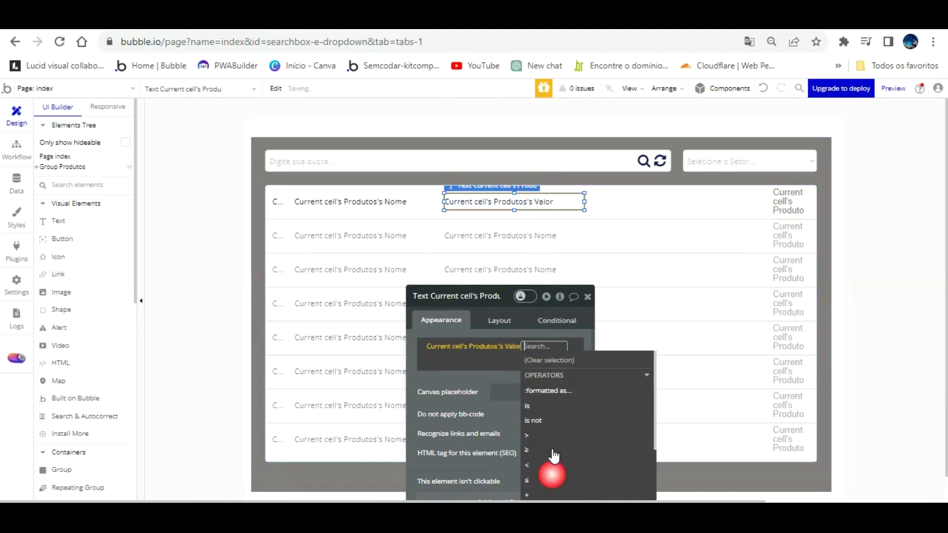
Format the Valor expression as a number of type Currency with 2 decimal places
click(548, 391)
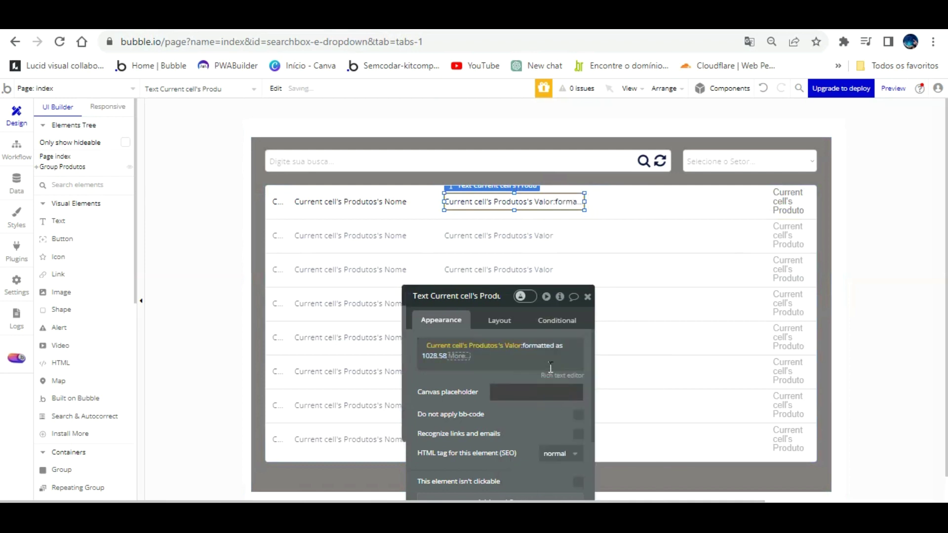
click(337, 324)
click(316, 356)
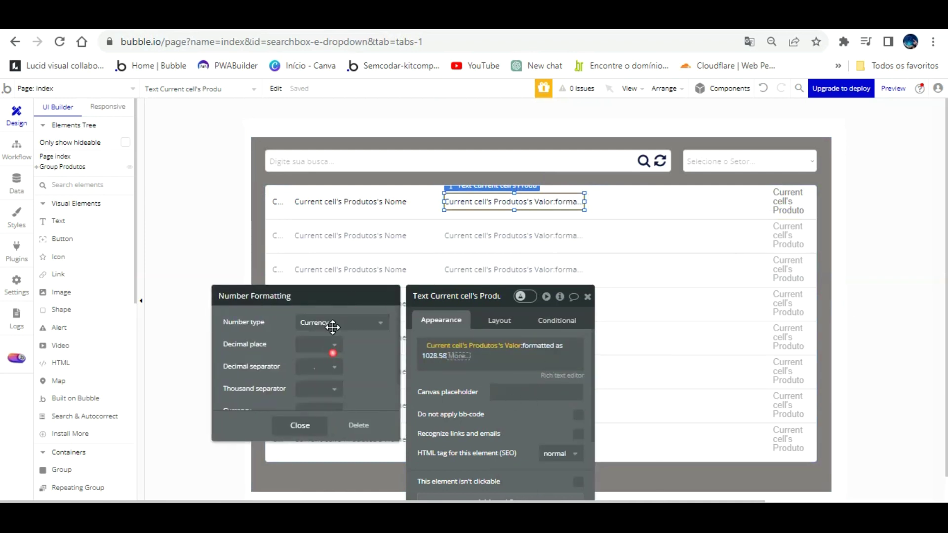
click(330, 344)
click(320, 390)
Set the Valor format's decimal separator to a comma, thousand separator to a period and currency symbol to R$
drag(433, 297, 486, 180)
drag(371, 275, 443, 209)
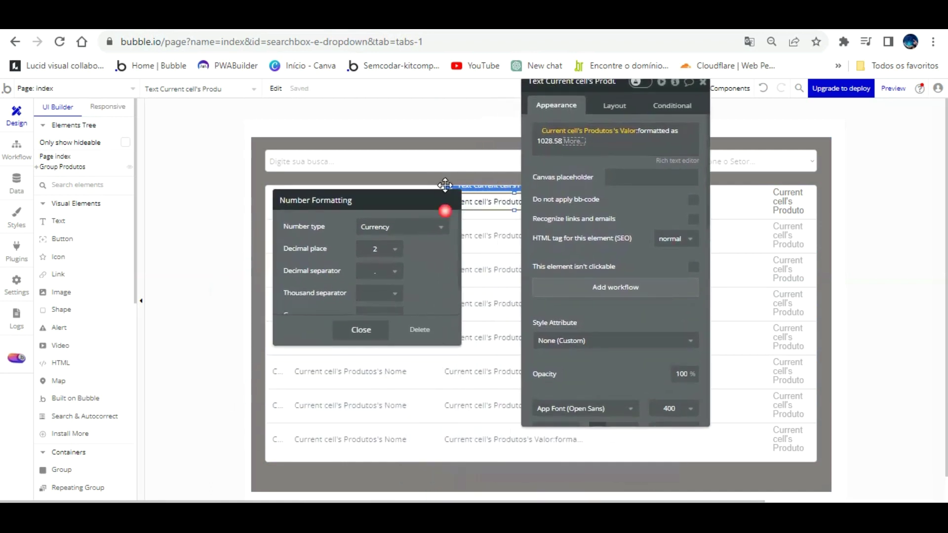
drag(598, 143, 537, 262)
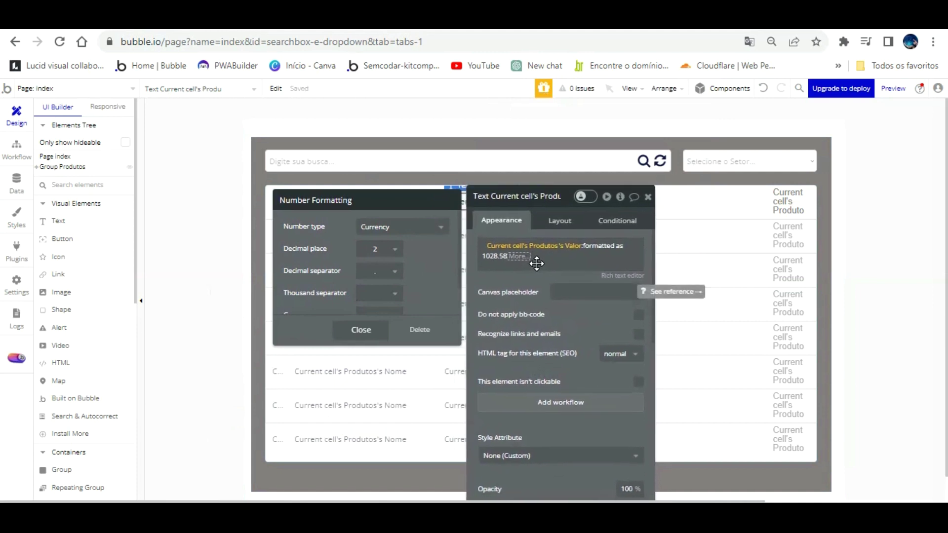
drag(428, 178, 446, 129)
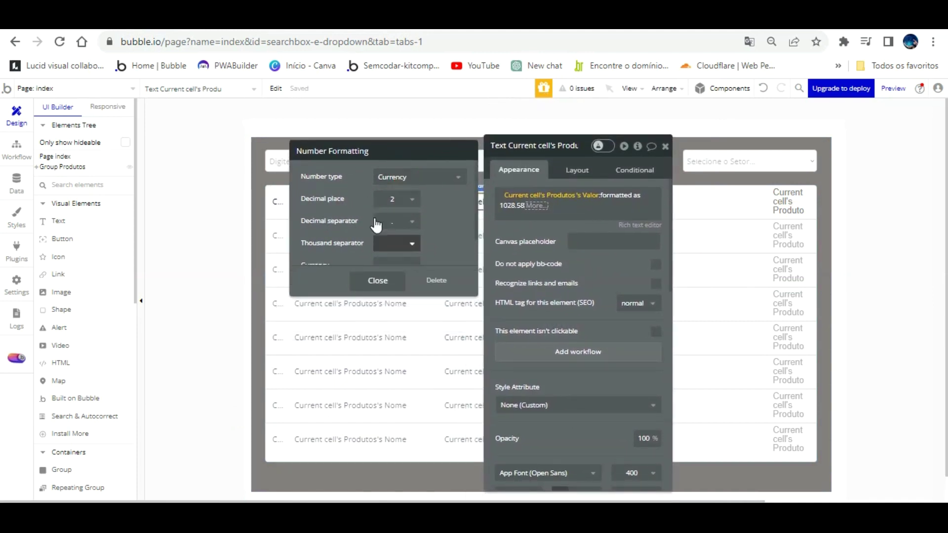
scroll(377, 222, down, 2)
click(398, 187)
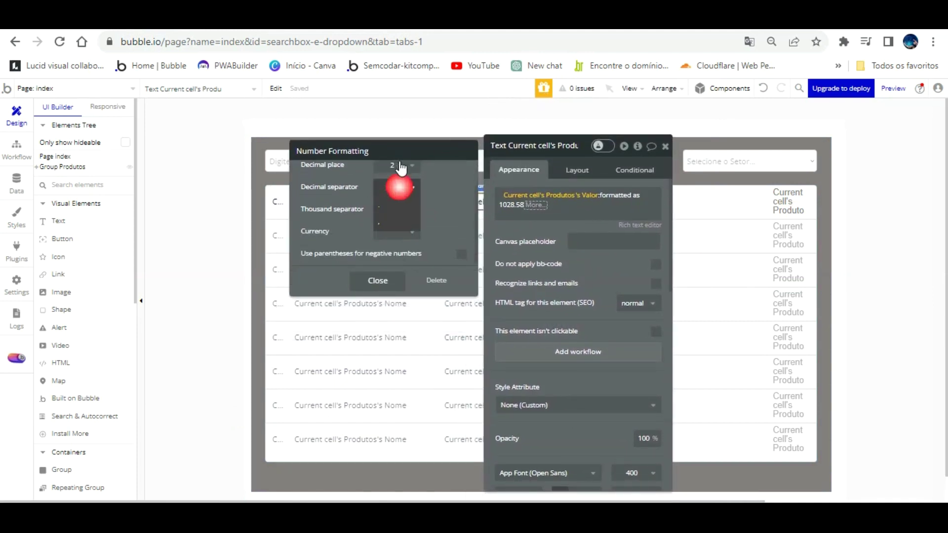
click(395, 196)
click(395, 242)
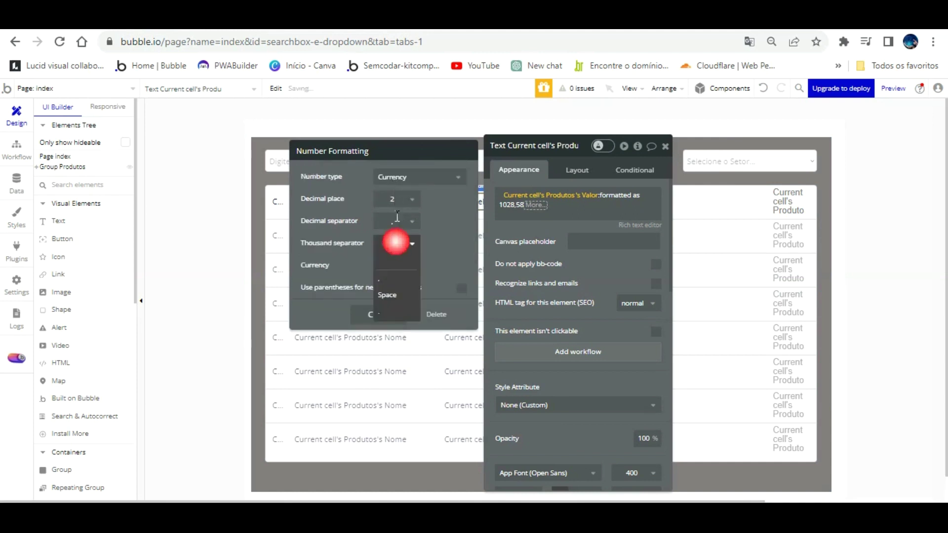
click(384, 274)
click(393, 261)
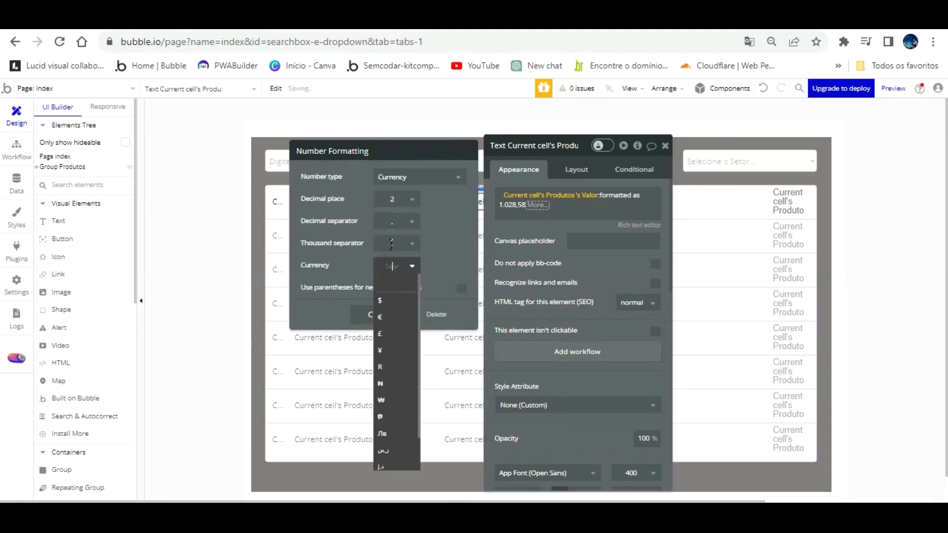
text(R$)
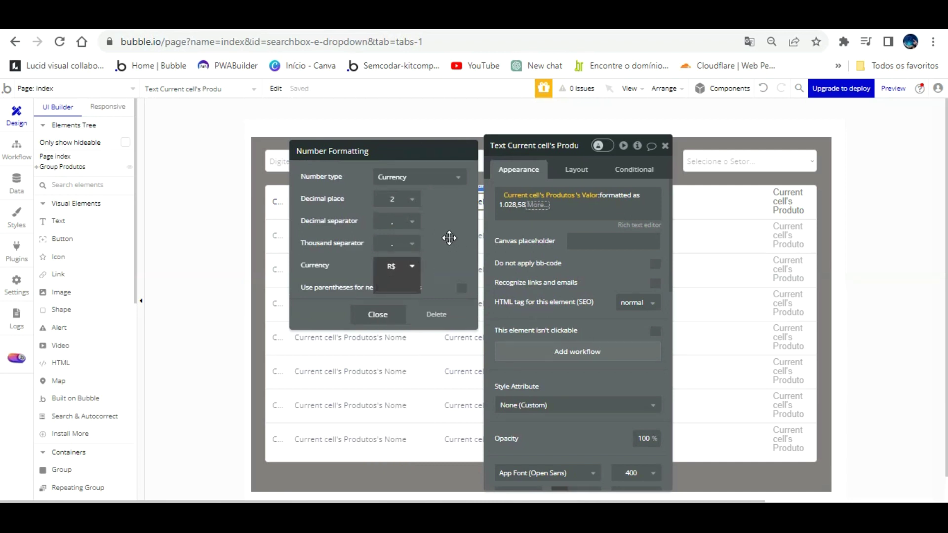
click(378, 314)
click(514, 204)
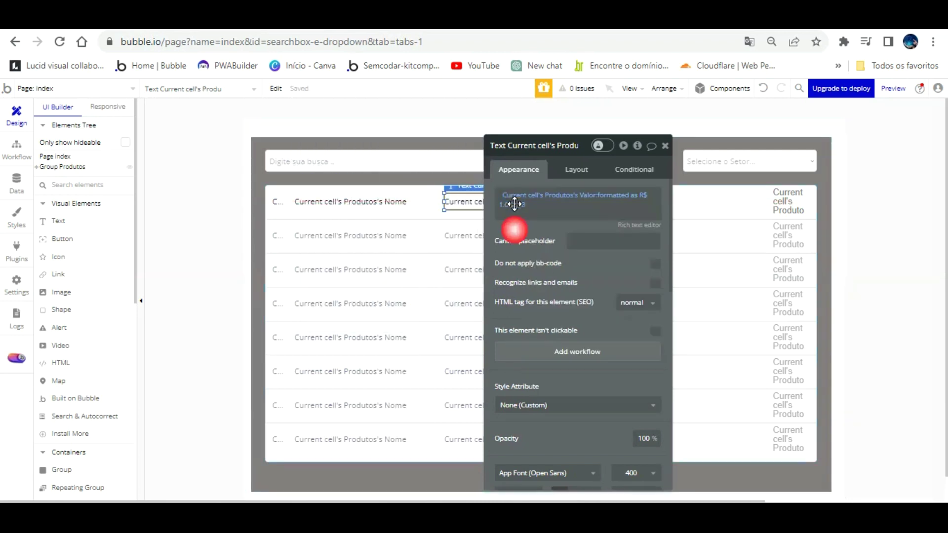
Duplicate the Valor text to the space before the photo and make the copy display Current cell's Produtos's Setor's Display
drag(514, 204, 303, 281)
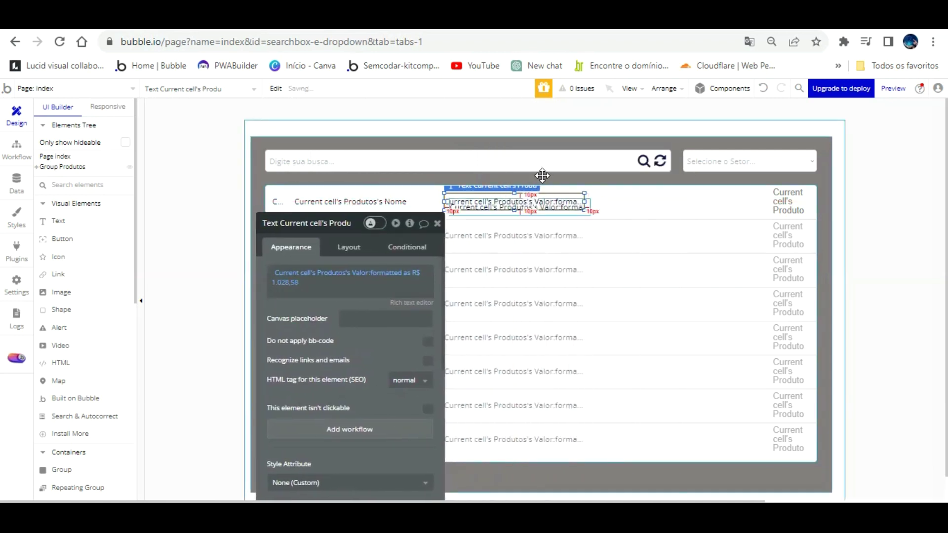
drag(542, 179, 692, 184)
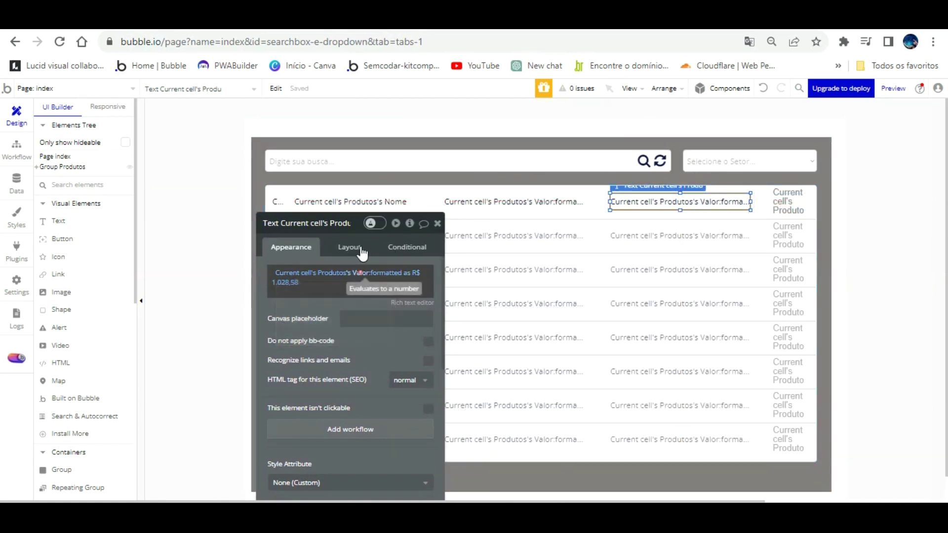
click(362, 273)
click(382, 391)
click(351, 339)
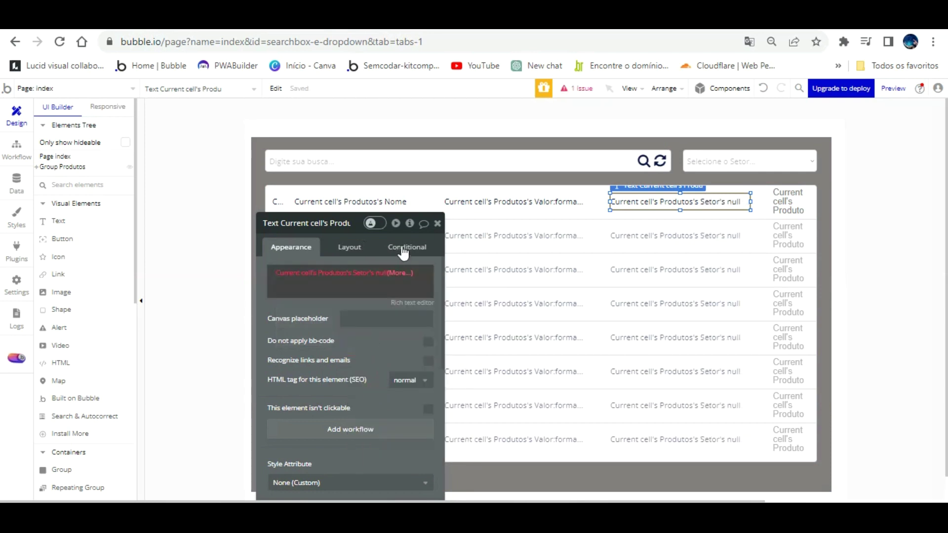
click(400, 271)
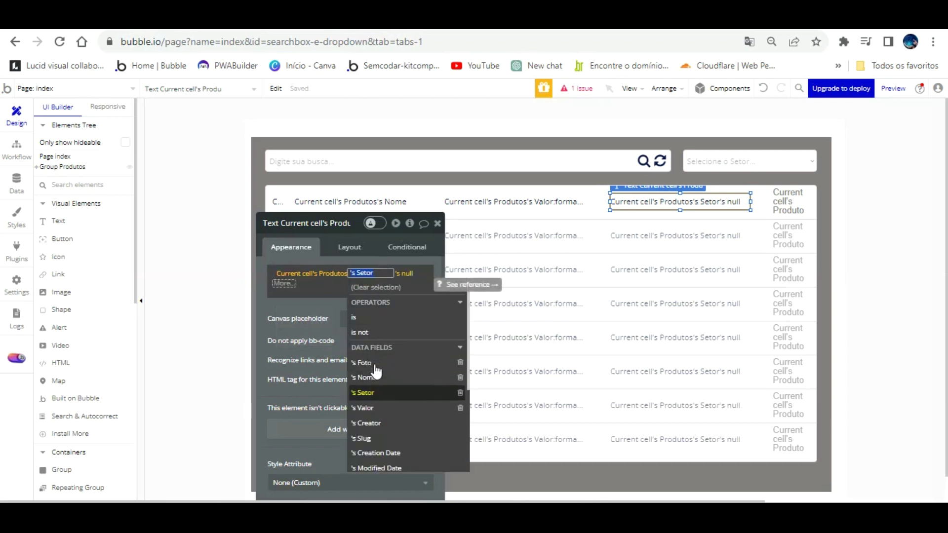
key(Escape)
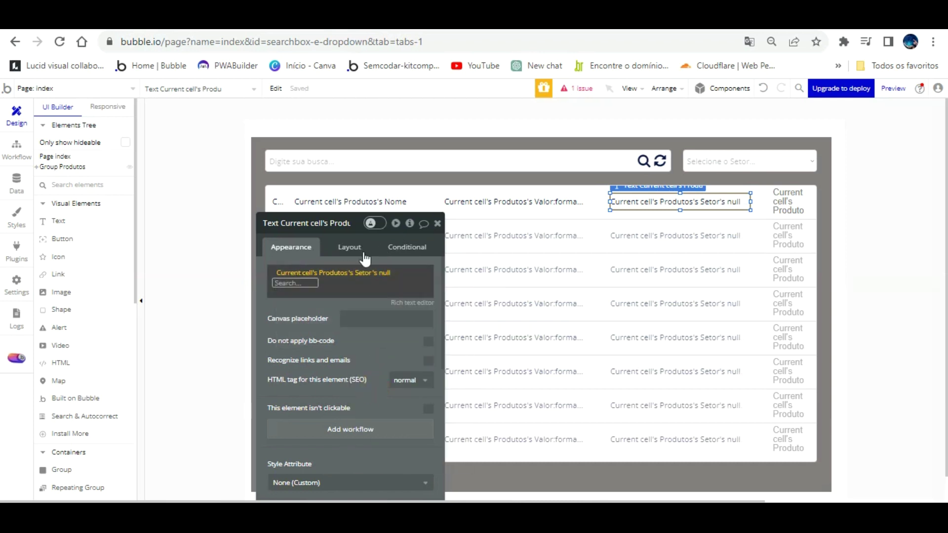
click(385, 273)
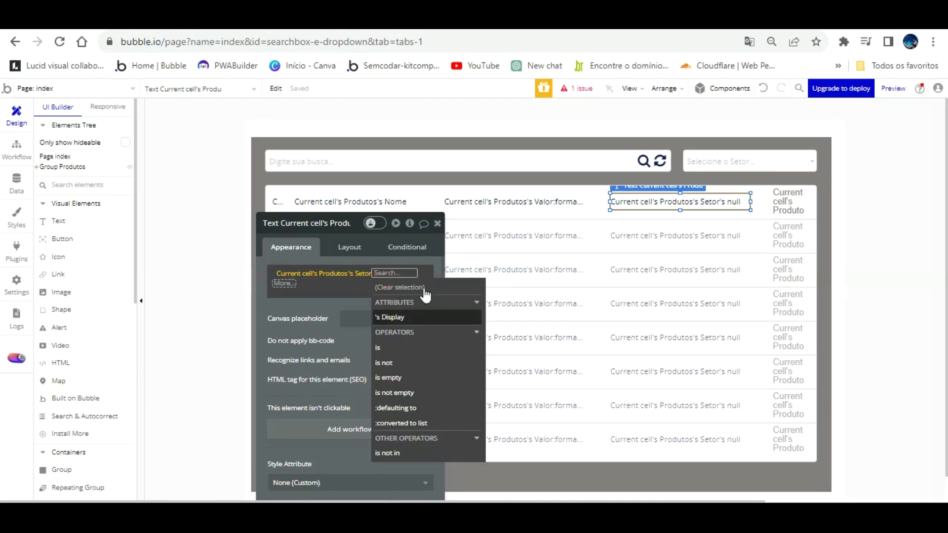
click(390, 317)
In the repeating group's Produtos search, turn off Ignore empty constraints, then clear and reapply sorting by Nome
click(424, 216)
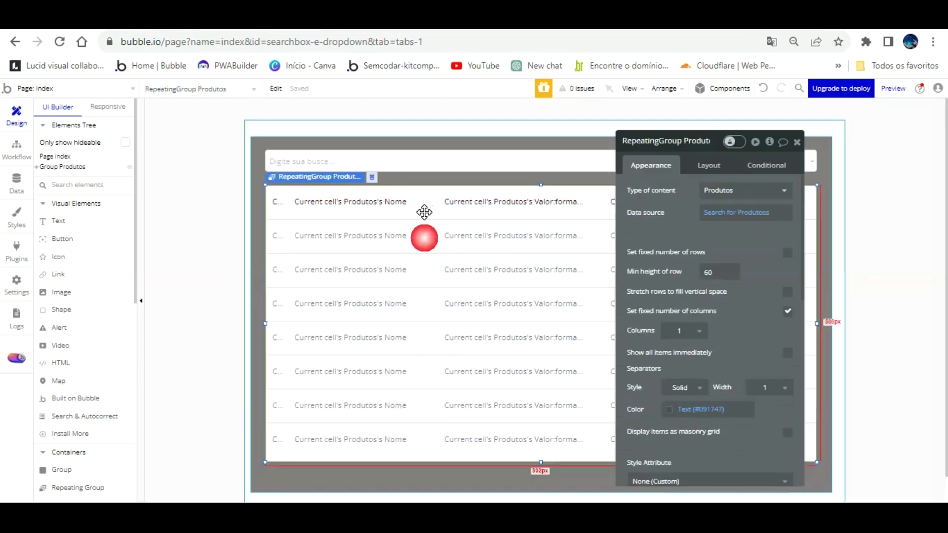
click(736, 213)
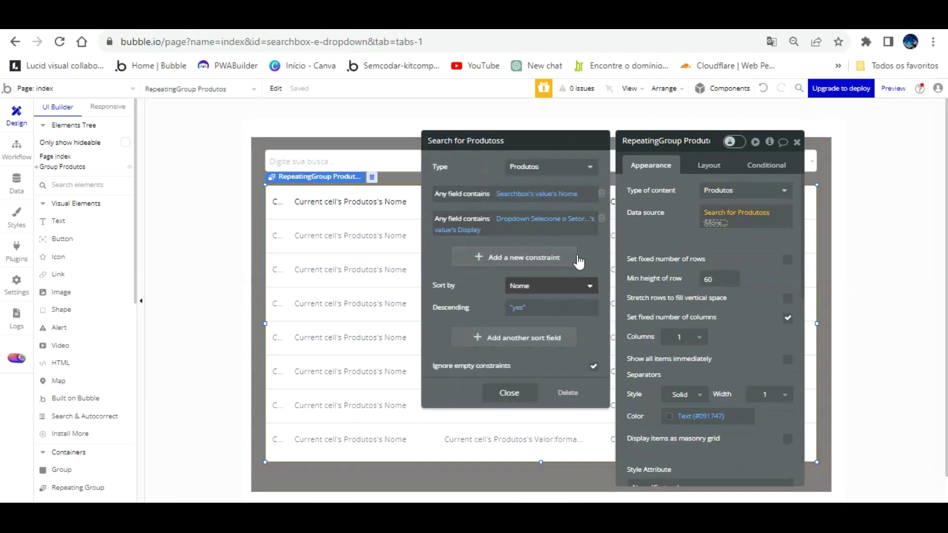
click(555, 285)
click(548, 304)
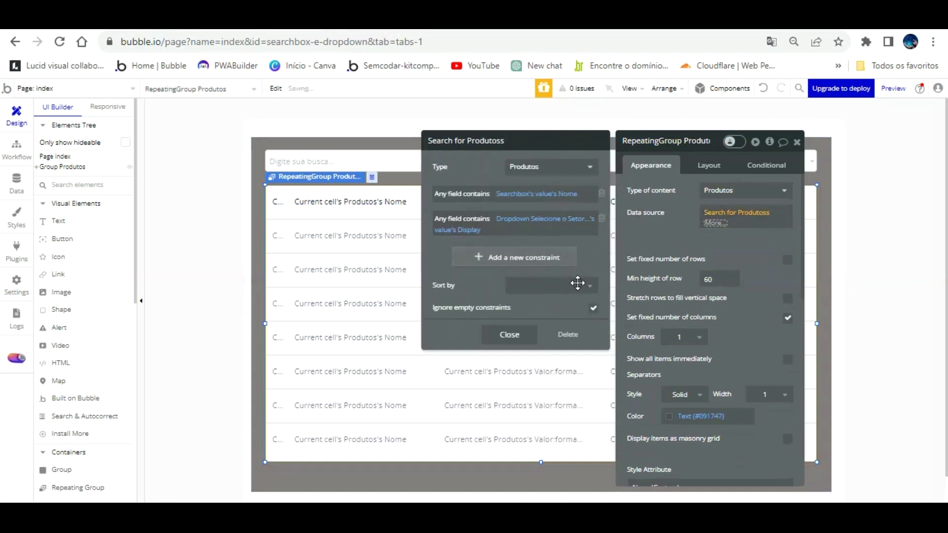
click(595, 306)
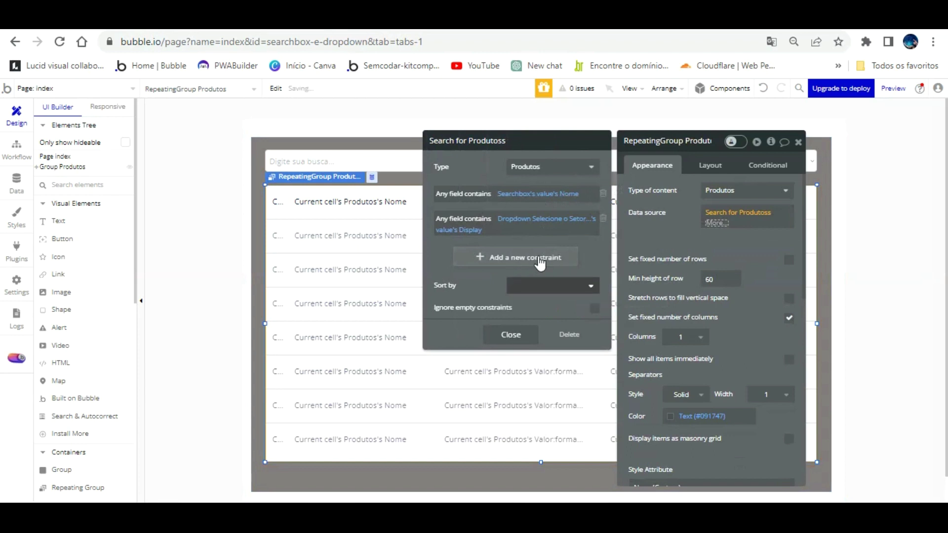
click(562, 285)
key(Down)
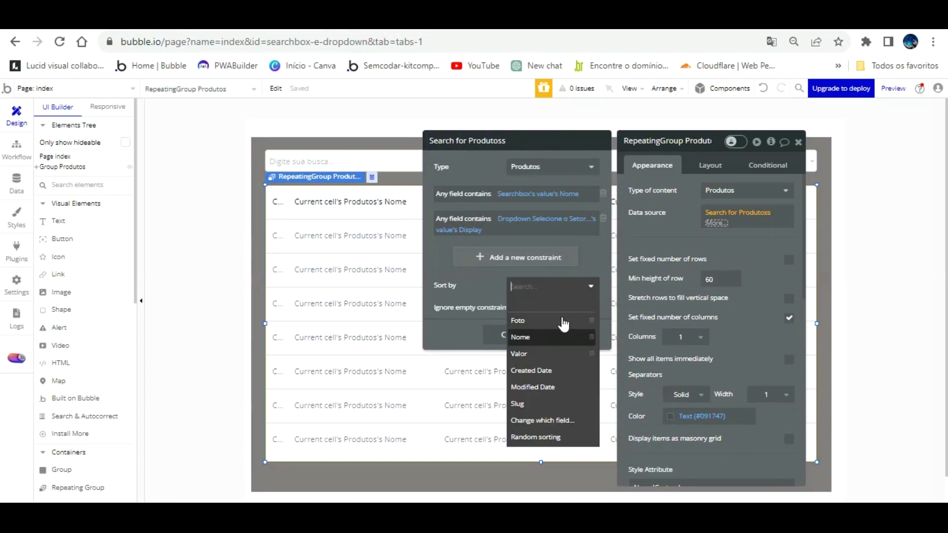
click(548, 334)
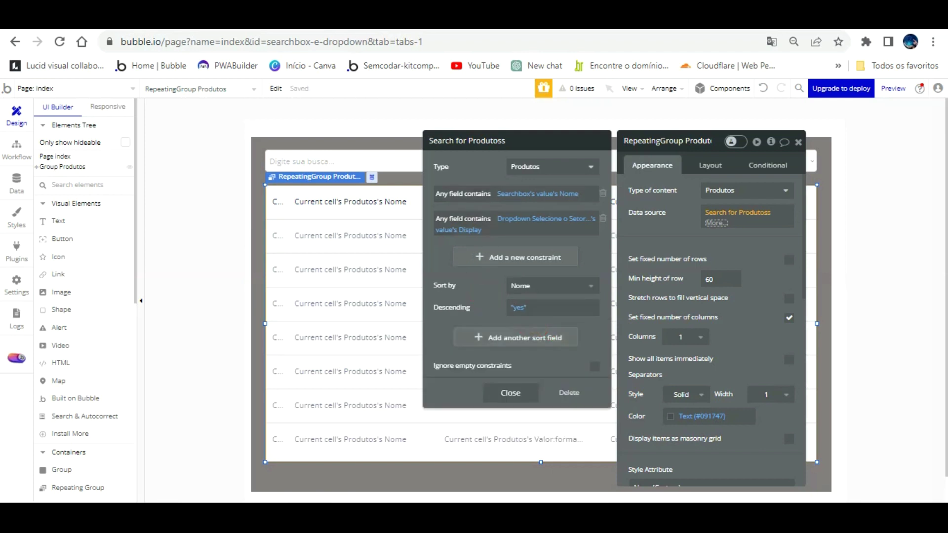
Reload the app preview and test the list with a search for "bi" and a choice in the sector dropdown
key(ctrl+Tab)
key(F5)
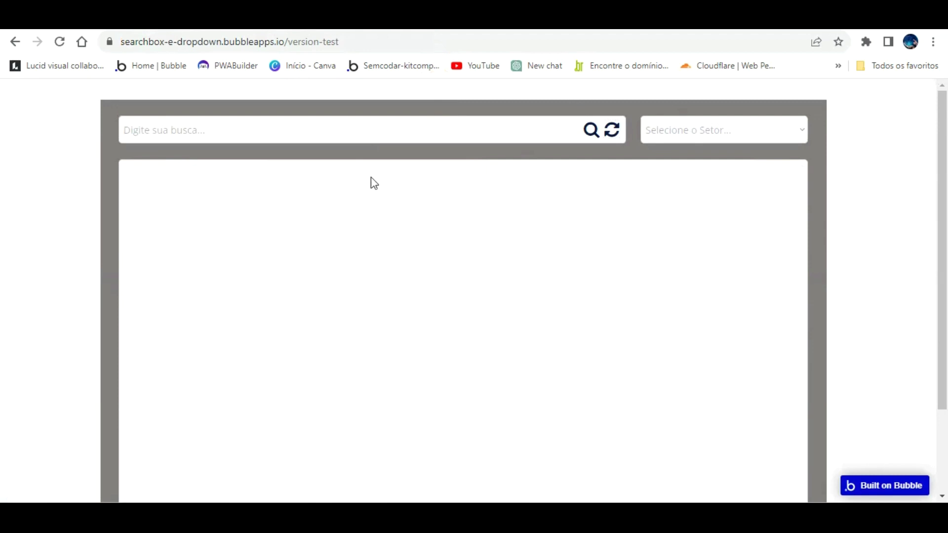
text(bi)
key(Return)
click(676, 129)
click(687, 190)
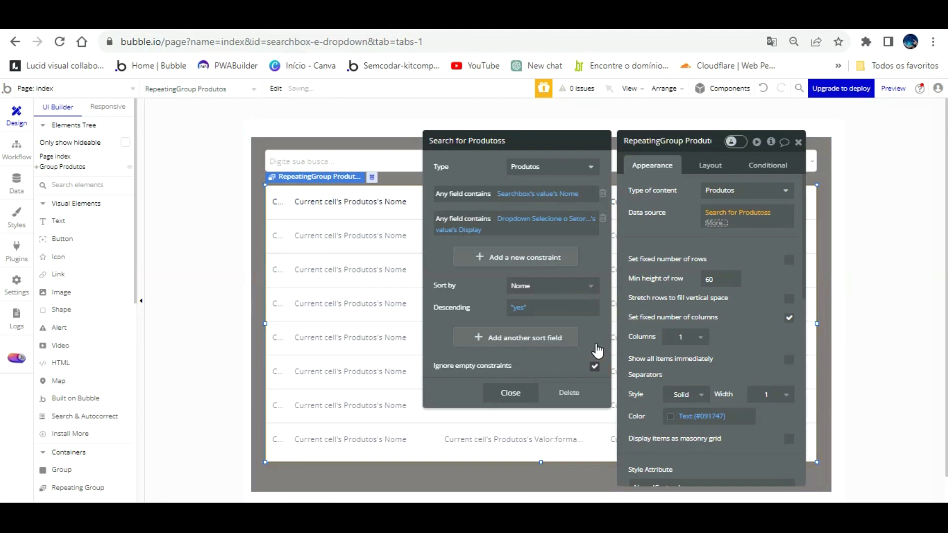
Return to the preview, search for Coca Cola 2Ltrs Descartável, and reset the search
click(425, 95)
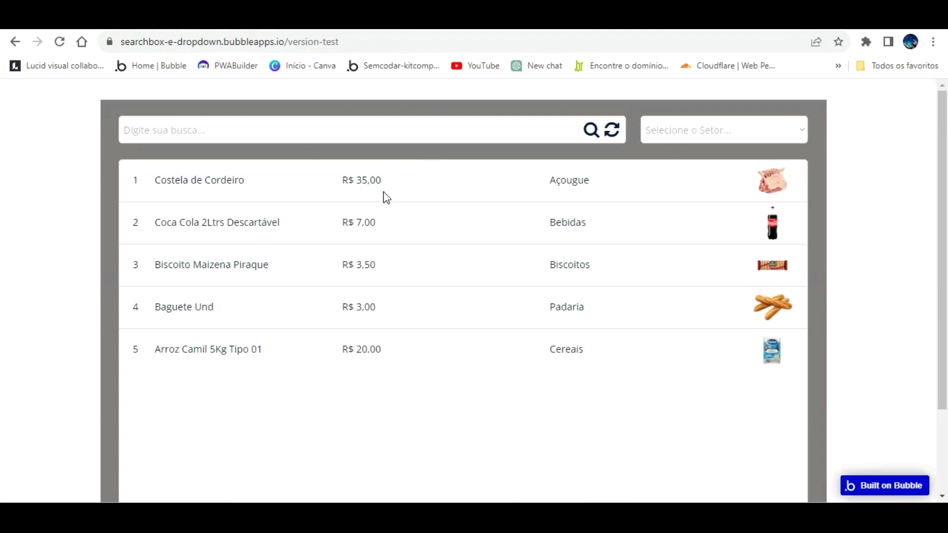
click(386, 130)
text(ca C)
text(o)
key(Down)
key(Return)
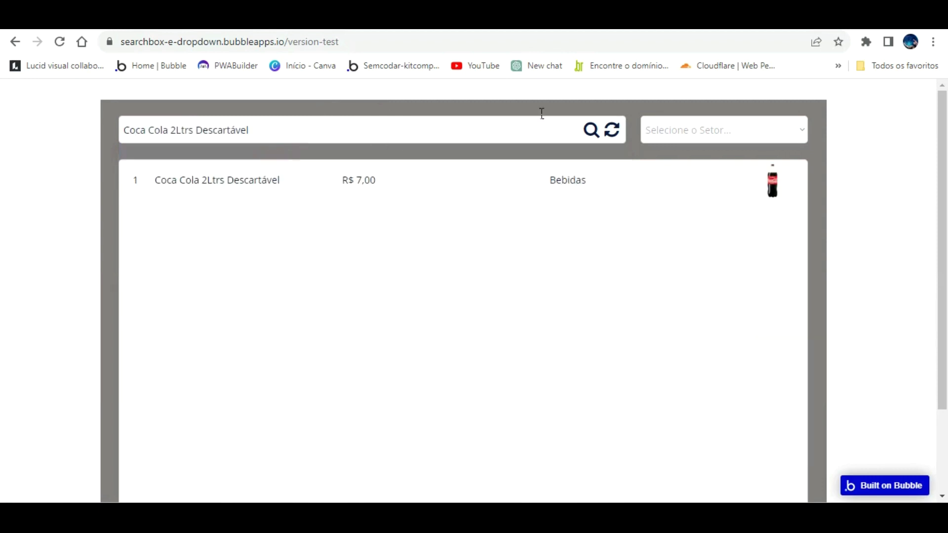
click(611, 121)
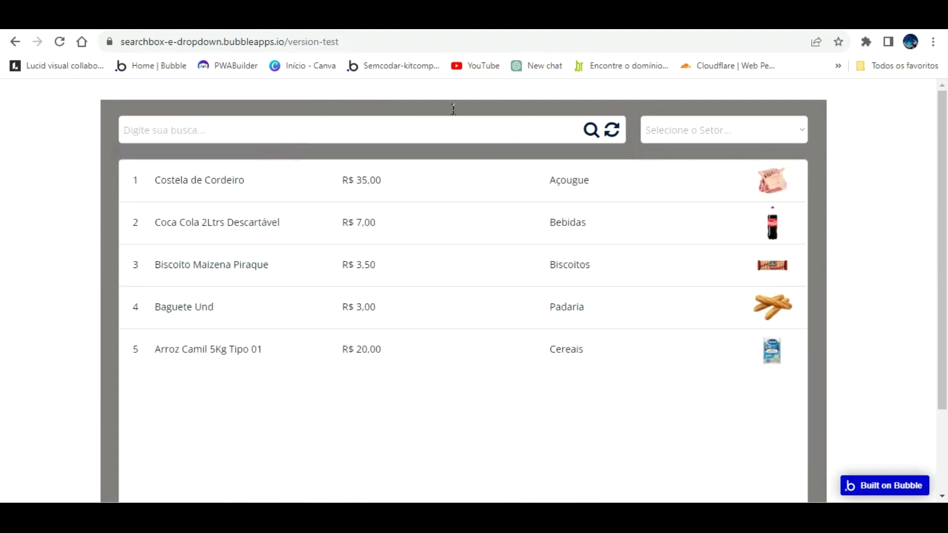
Search the preview for Arroz Camil 5Kg Tipo 01 and reset the search
text(ar)
key(Return)
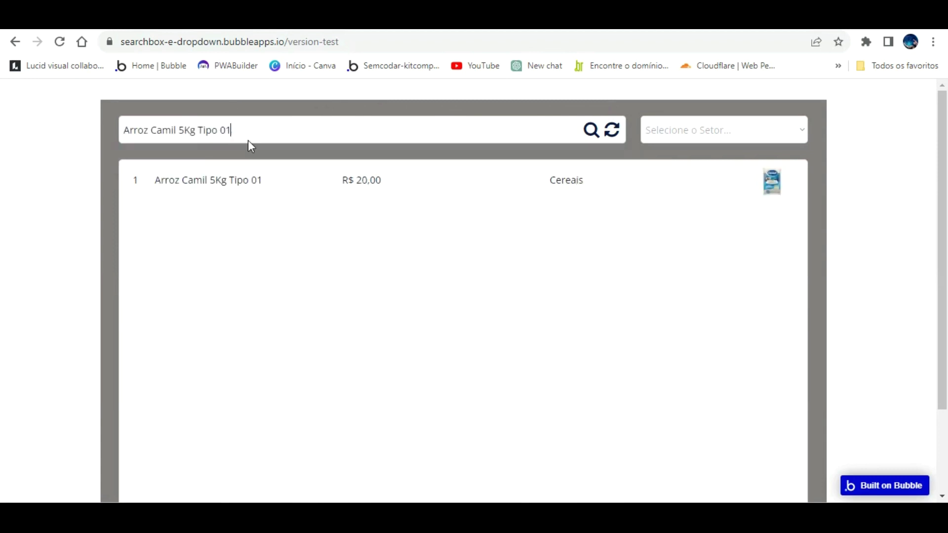
click(614, 131)
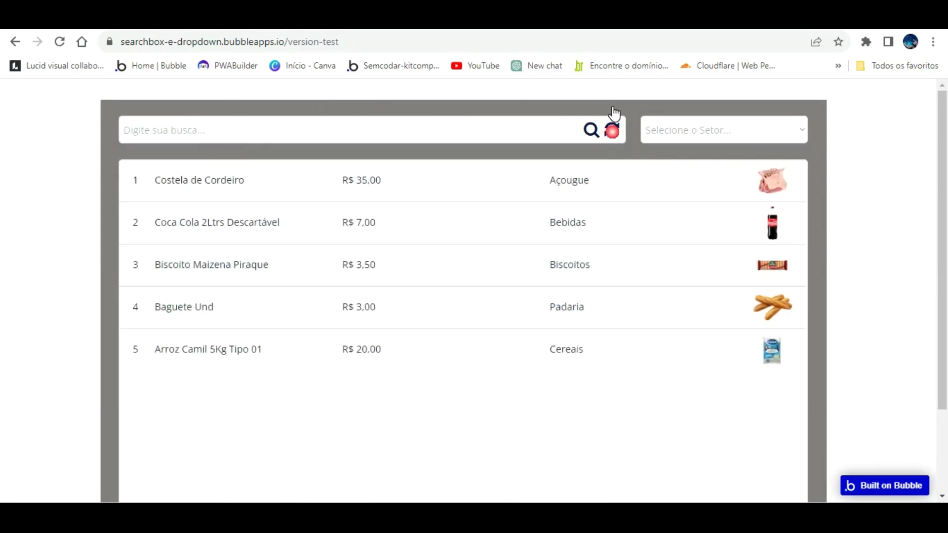
Test the sector dropdown in the preview with several sectors, including Bebidas, Açougue and Biscoitos, and reset the list
click(731, 130)
click(718, 154)
click(722, 120)
click(716, 150)
click(732, 121)
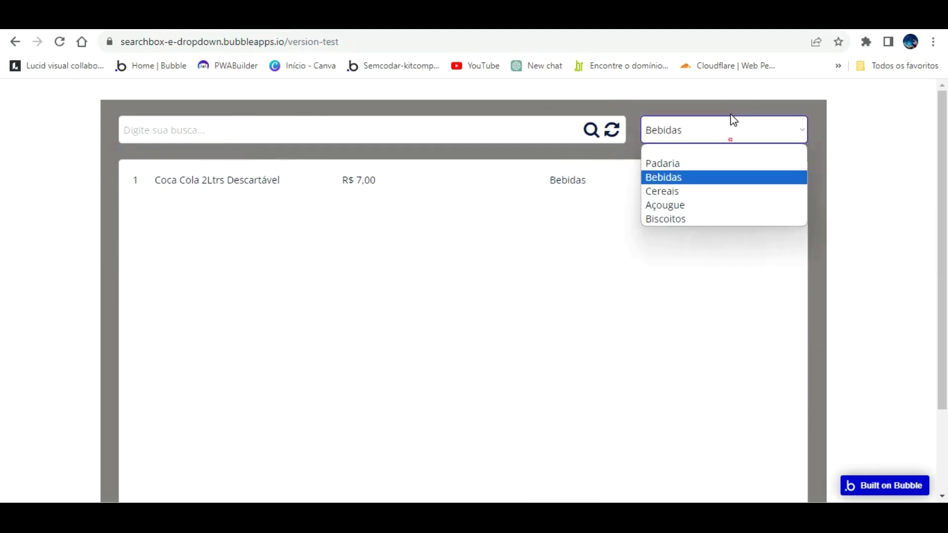
click(714, 186)
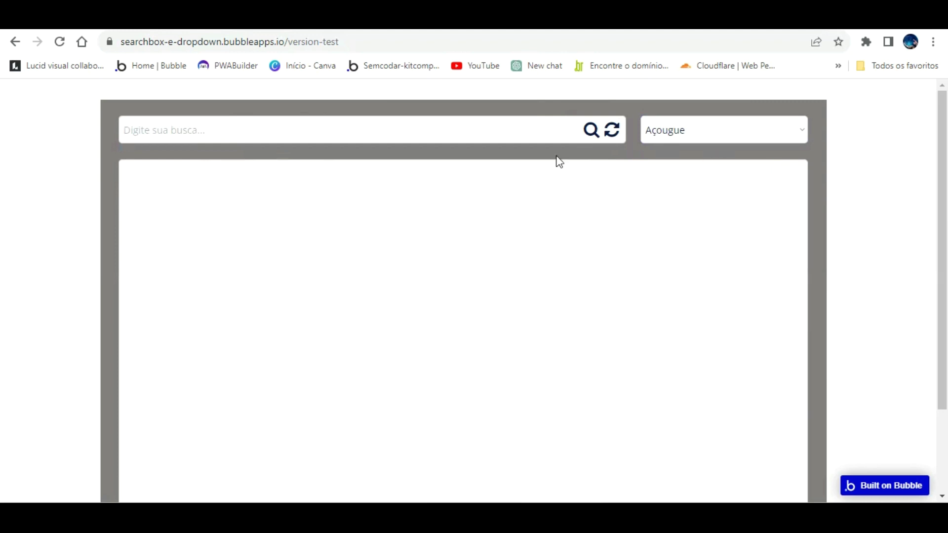
click(714, 123)
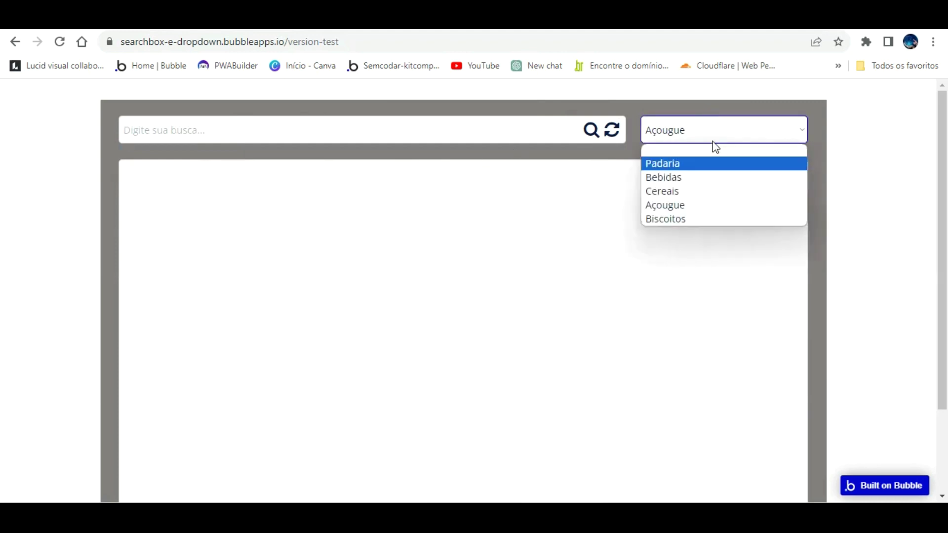
click(711, 153)
click(721, 129)
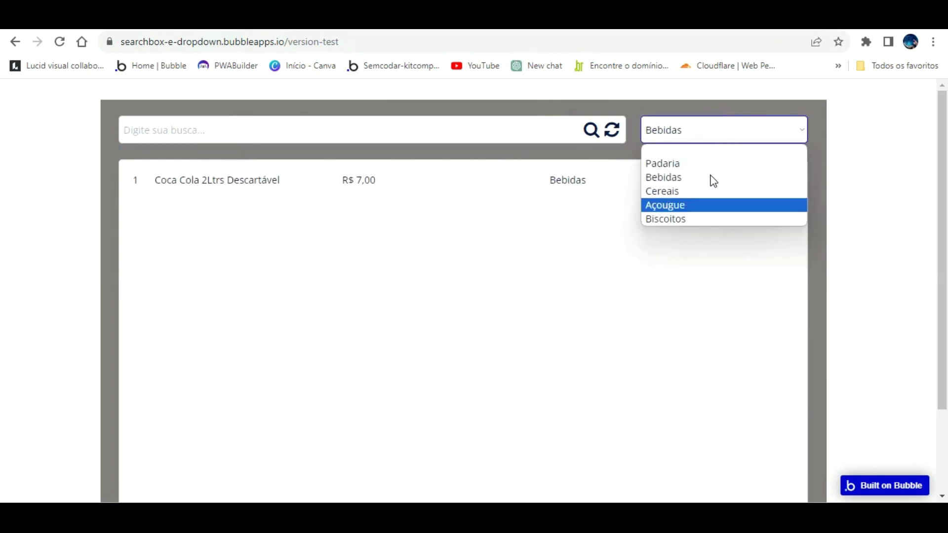
click(697, 218)
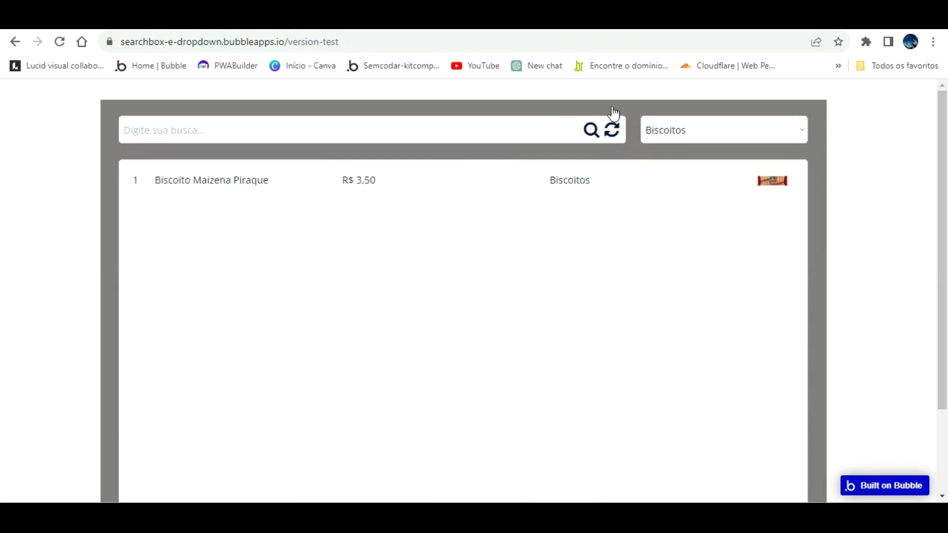
click(612, 129)
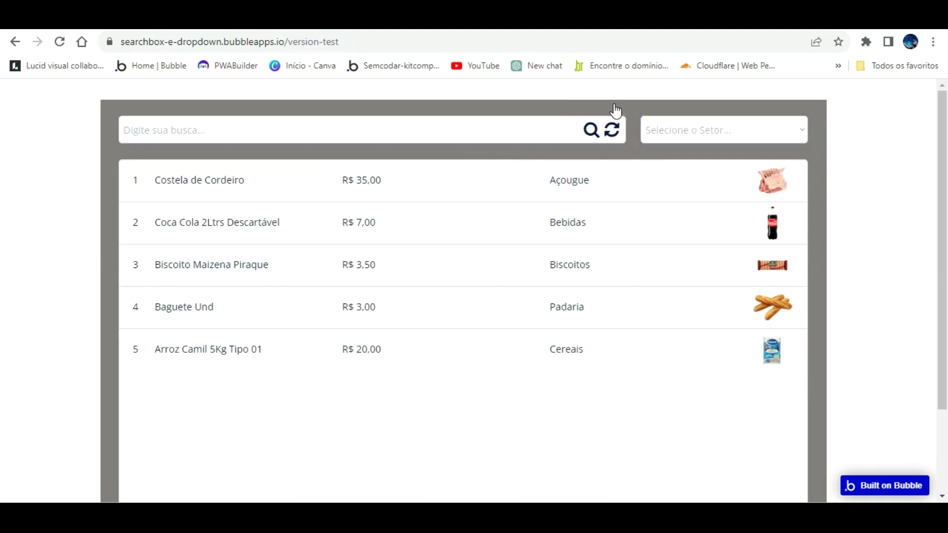
In the editor, add a Set focus action targeting Searchbox to the refresh icon's click workflow
key(ctrl+shift+Tab)
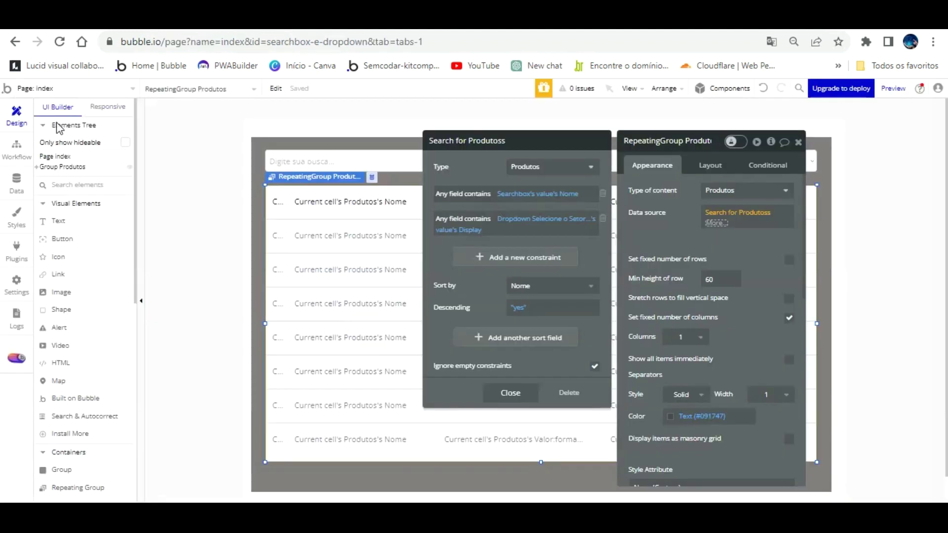
click(16, 148)
click(98, 159)
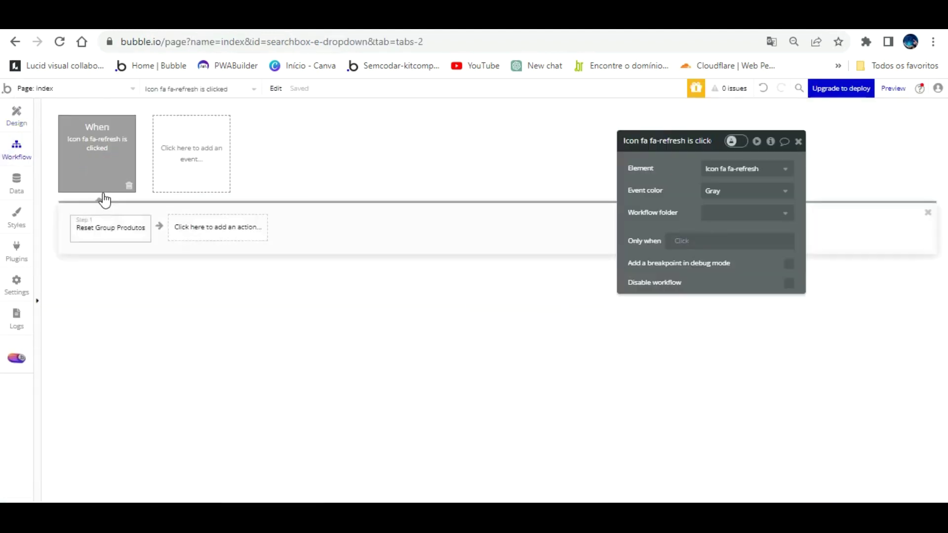
click(218, 227)
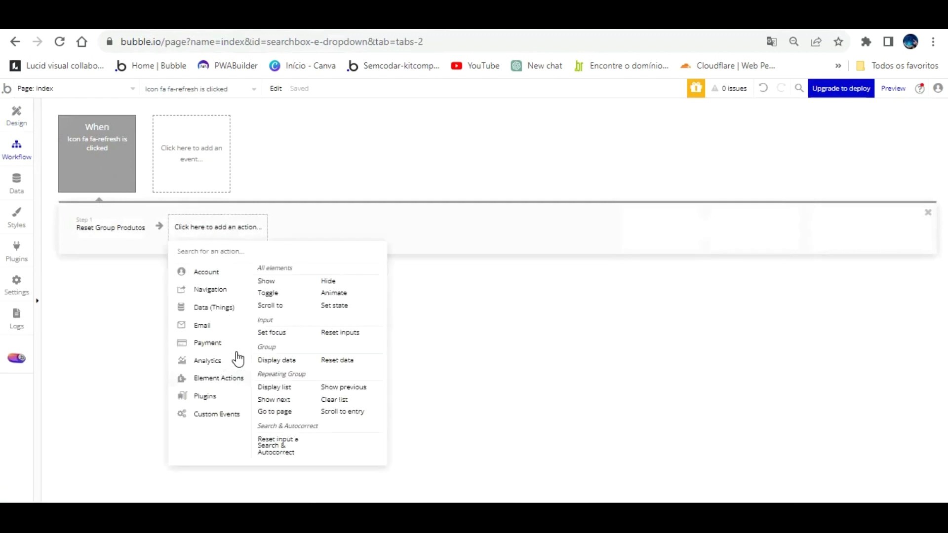
click(271, 332)
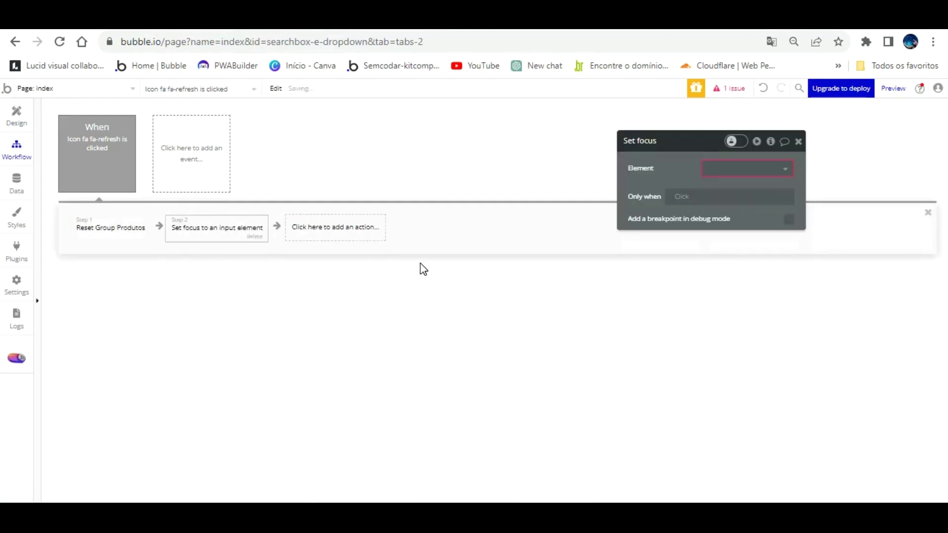
click(747, 168)
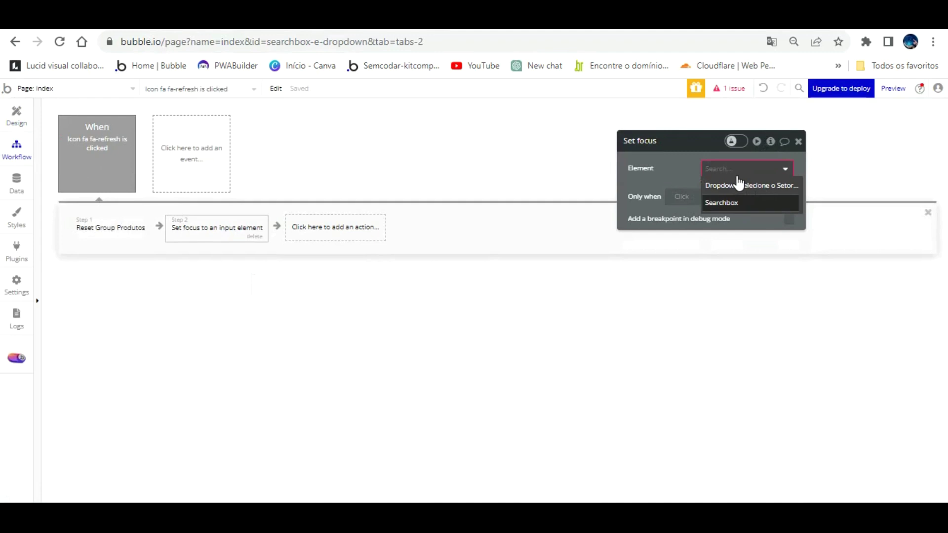
click(721, 200)
Reload the app preview, search for Biscoito Maizena Piraque, and reset the search with the refresh icon
click(429, 22)
click(456, 91)
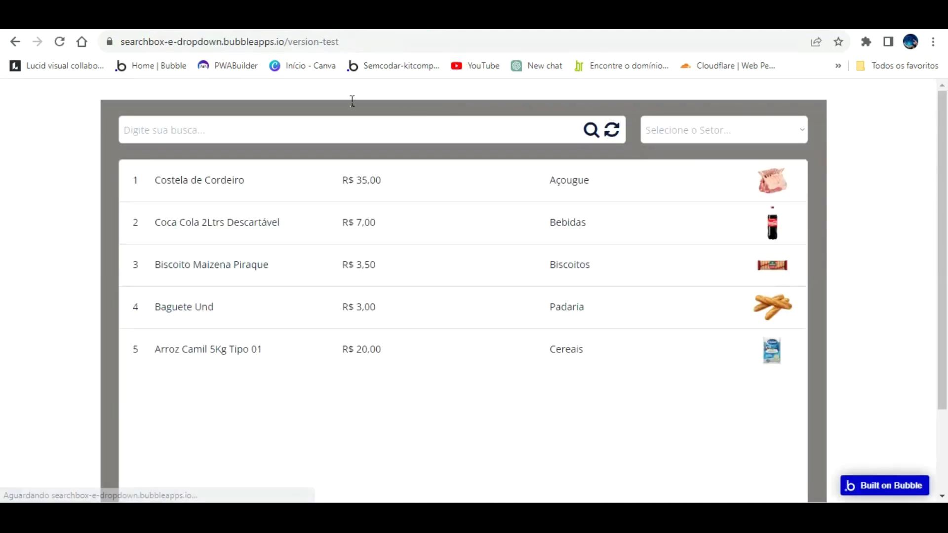
click(241, 189)
text(Bi)
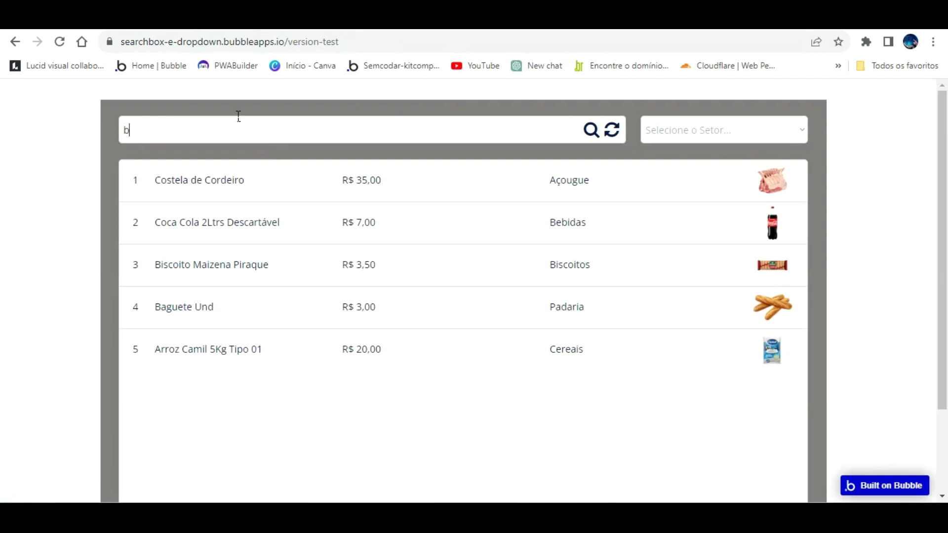
key(Down)
key(Return)
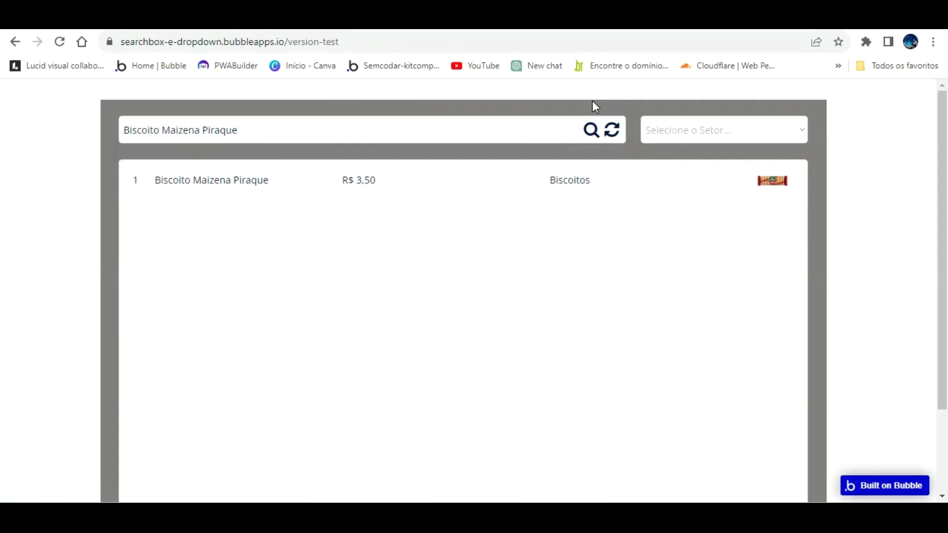
click(612, 107)
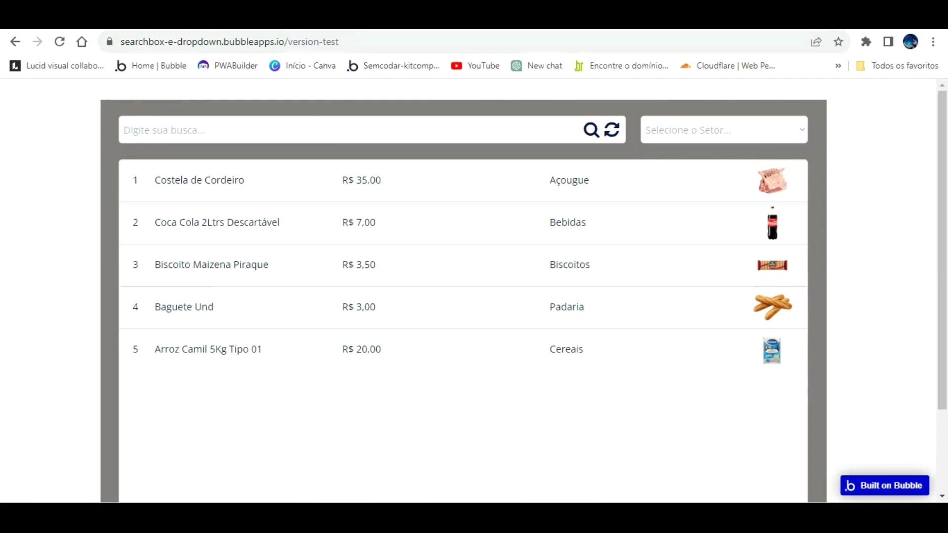
Review the Set focus action in the editor, and check the search box and sector dropdown in the preview
click(222, 14)
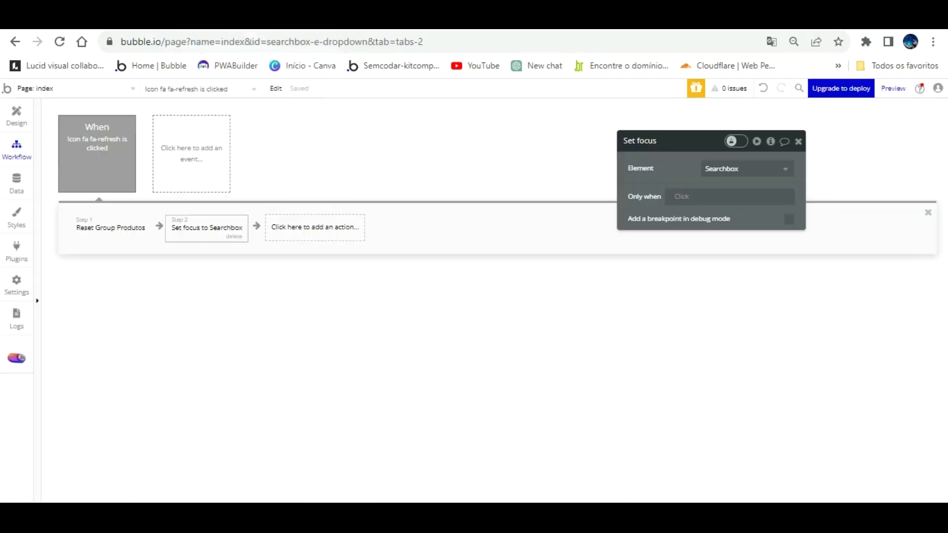
key(ctrl+Tab)
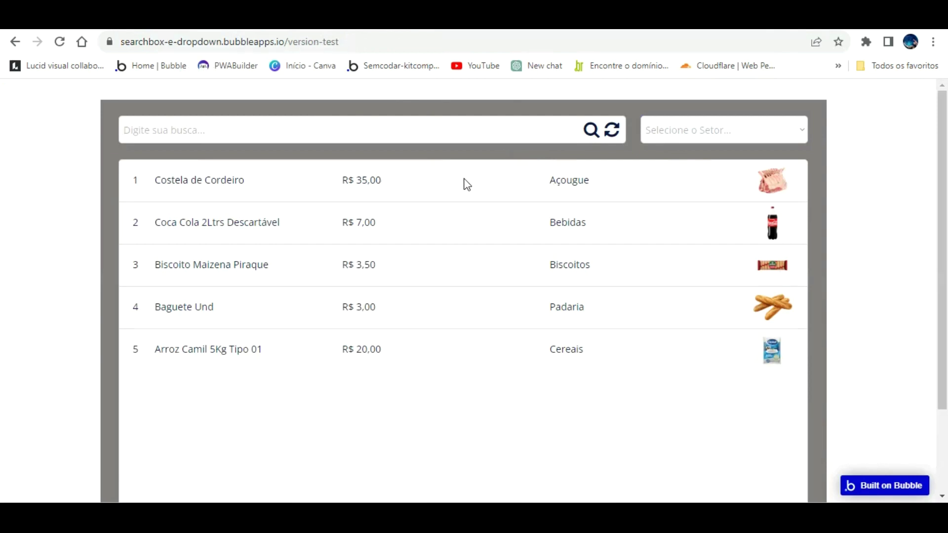
click(277, 123)
click(683, 138)
click(717, 106)
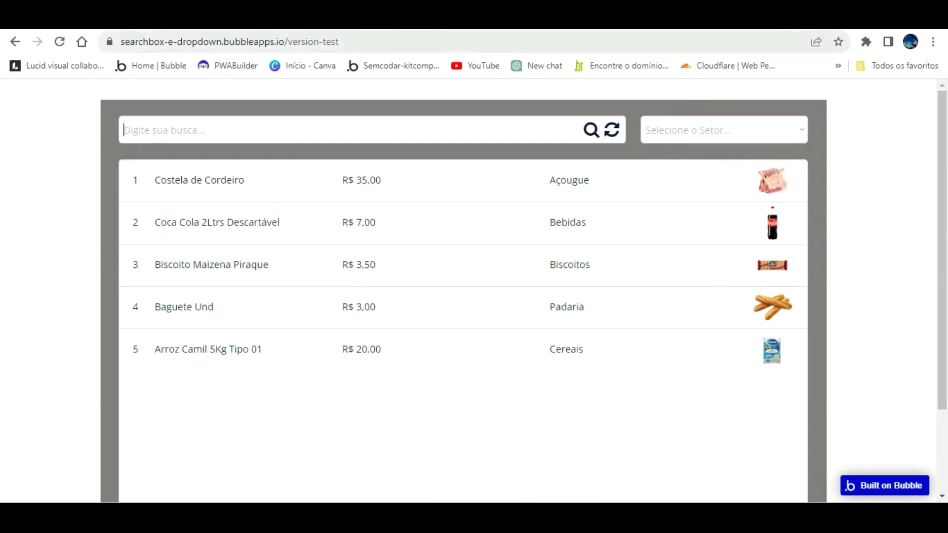
In the editor's design view, give RepeatingGroup Produtos a condition for when Dropdown Selecione o Setor's value's Display is empty
key(ctrl+Tab)
click(16, 114)
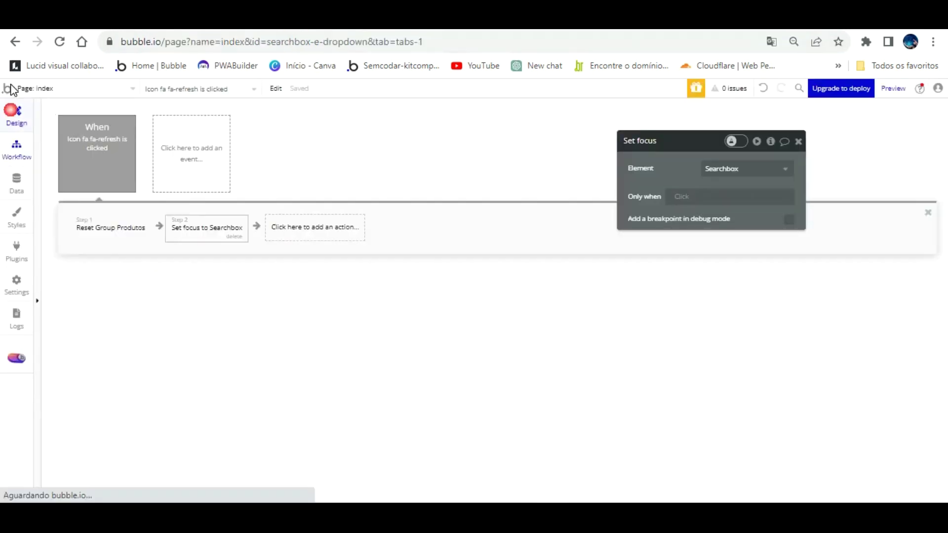
click(517, 222)
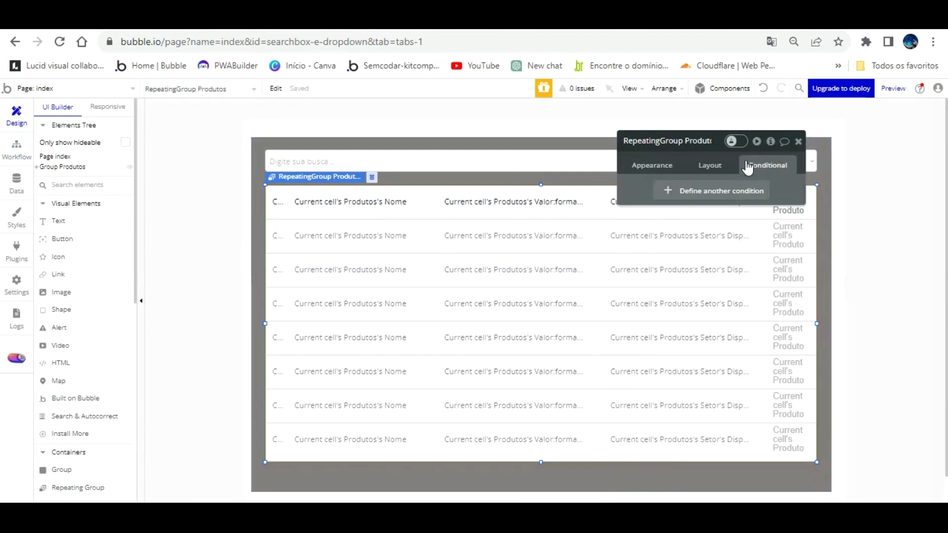
click(743, 190)
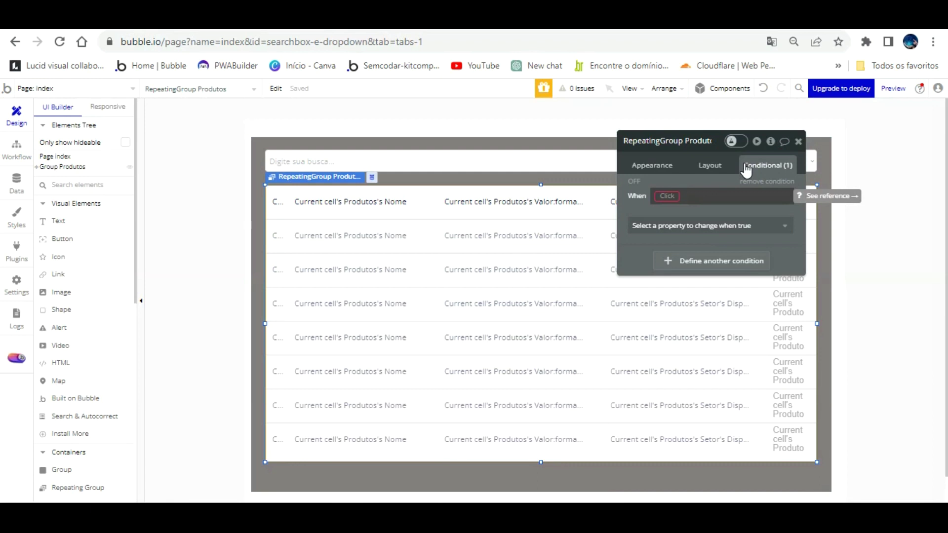
click(667, 196)
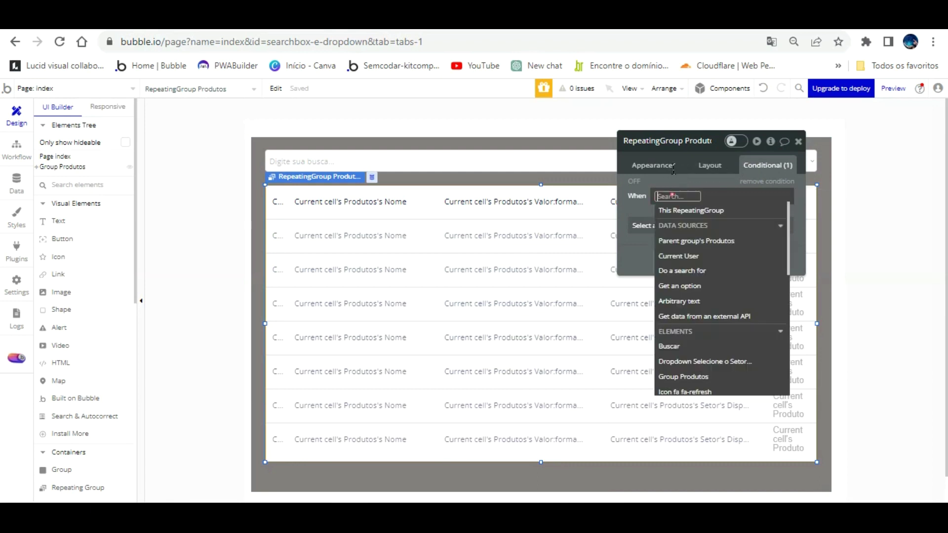
click(713, 361)
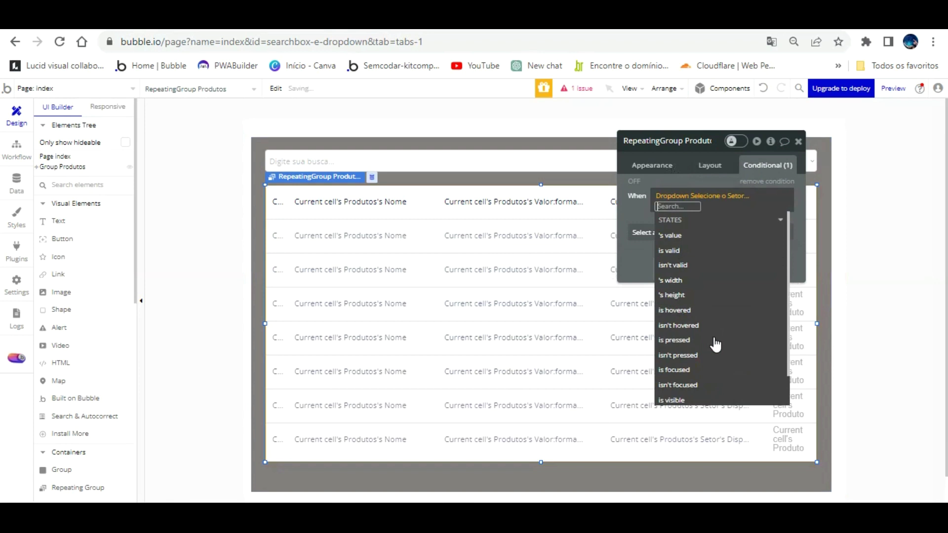
click(680, 236)
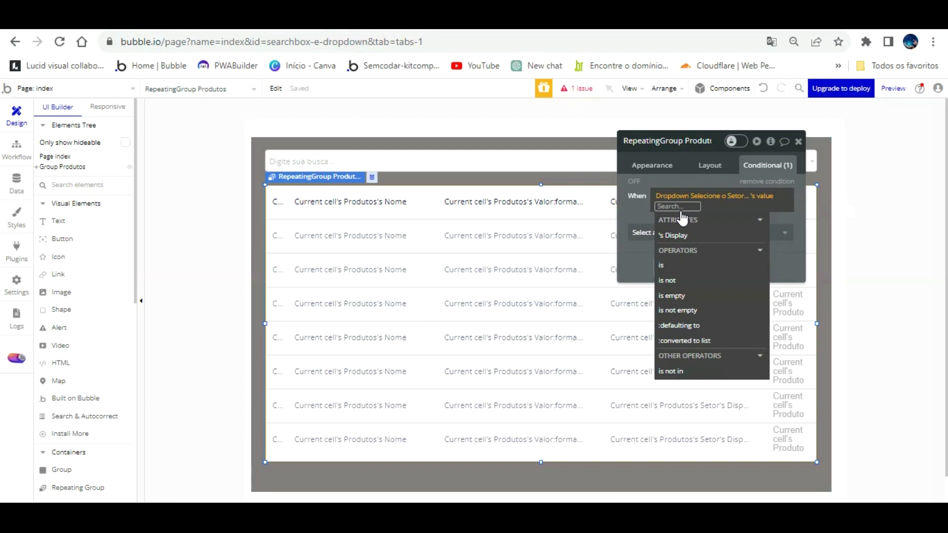
click(677, 235)
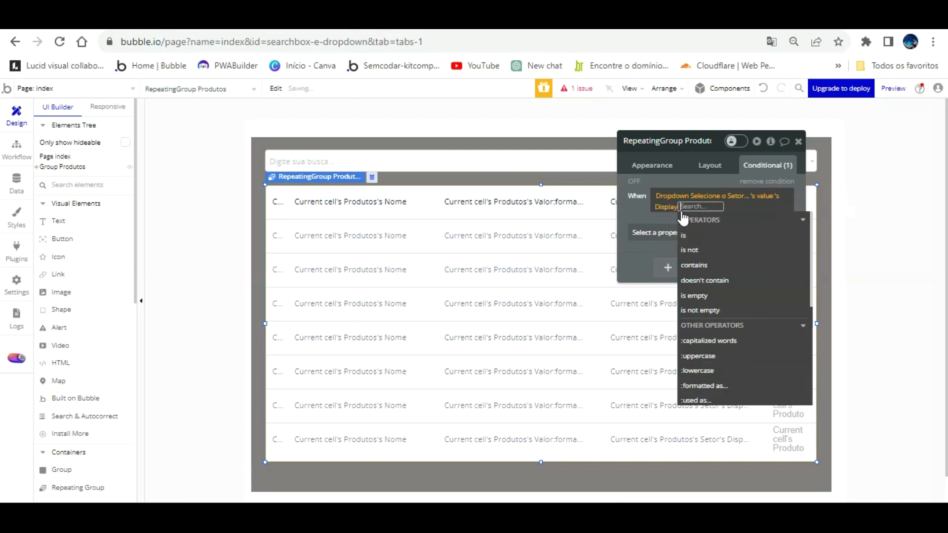
click(710, 295)
click(645, 189)
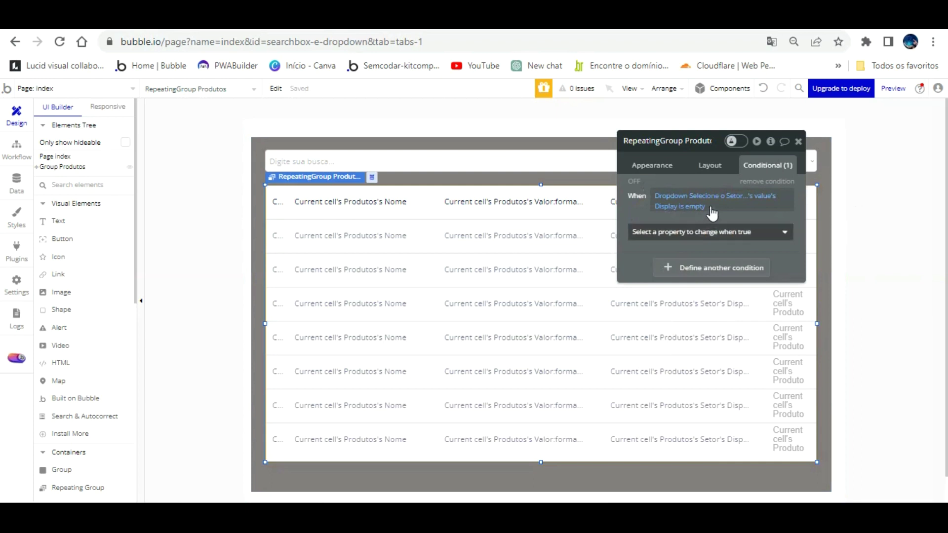
Make the condition change the repeating group's data source to a search for Produtos
click(693, 232)
click(656, 281)
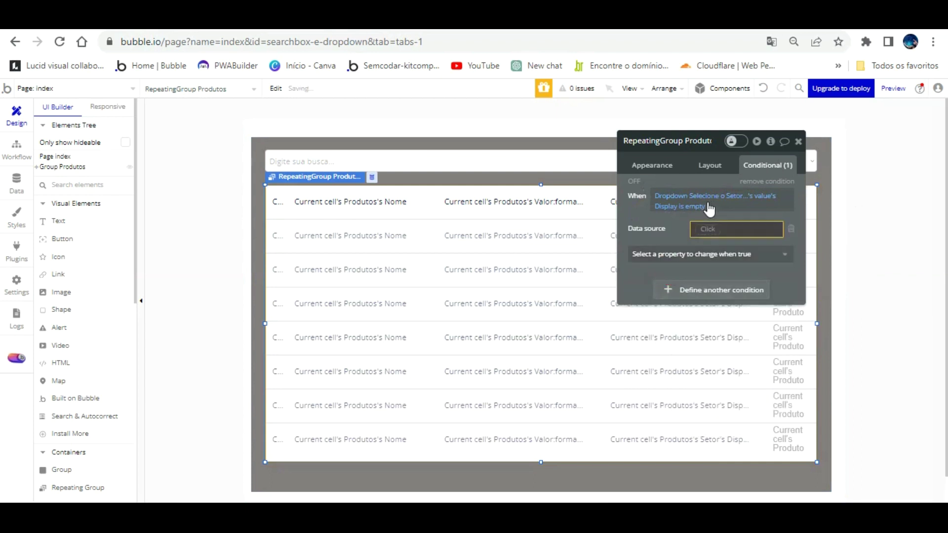
click(716, 229)
click(730, 318)
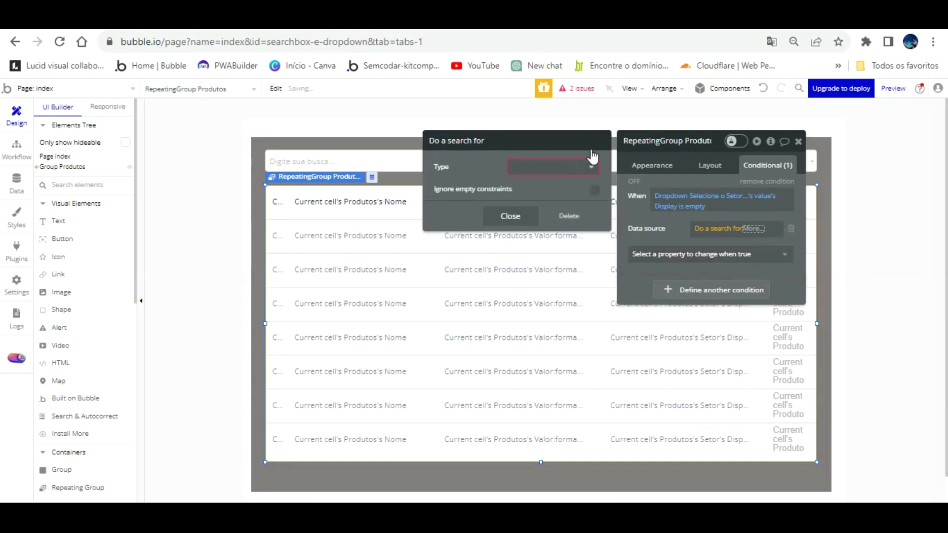
click(591, 157)
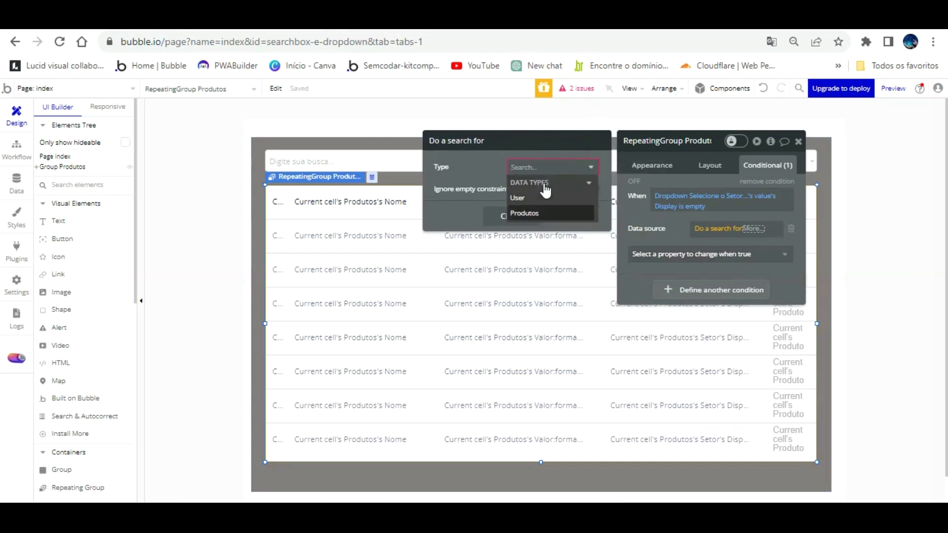
click(543, 209)
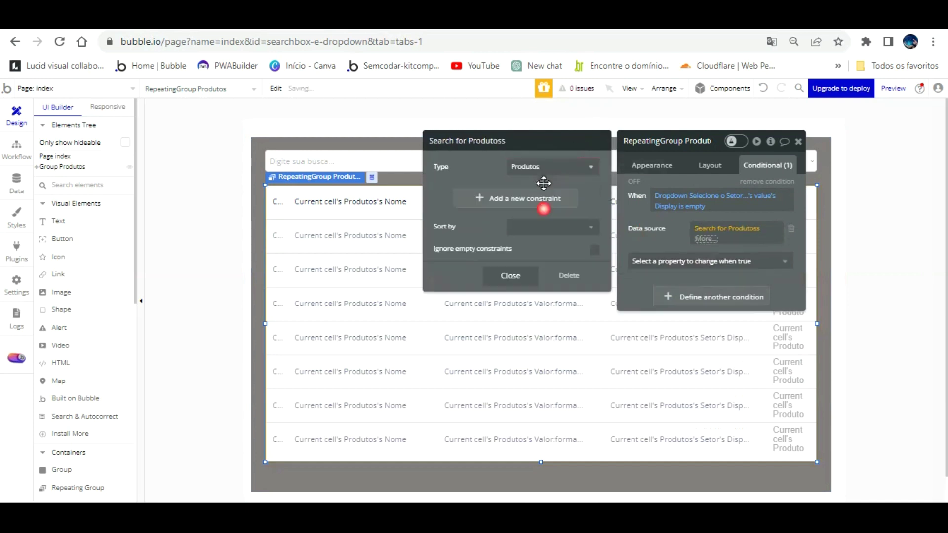
Constrain the condition's Produtos search so that Any field contains Searchbox's value's Nome
click(486, 197)
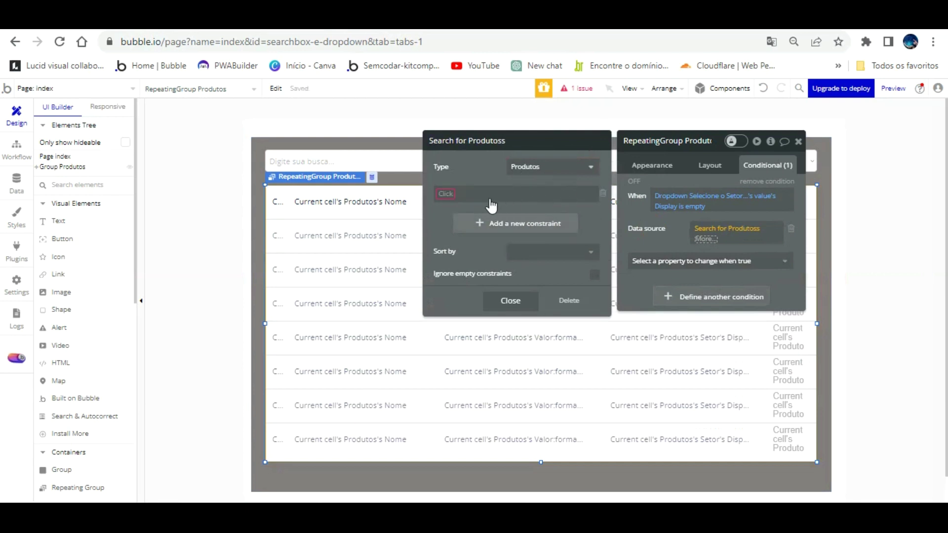
click(449, 194)
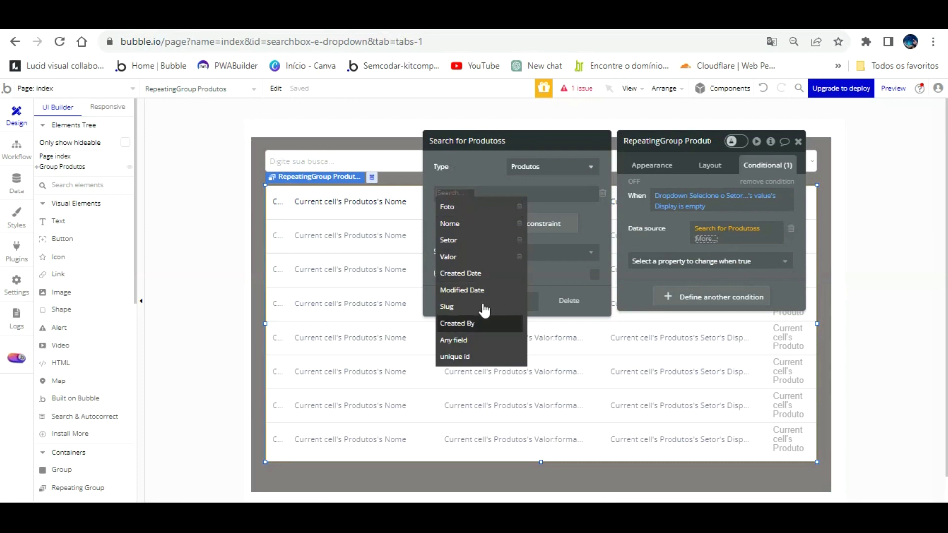
click(456, 338)
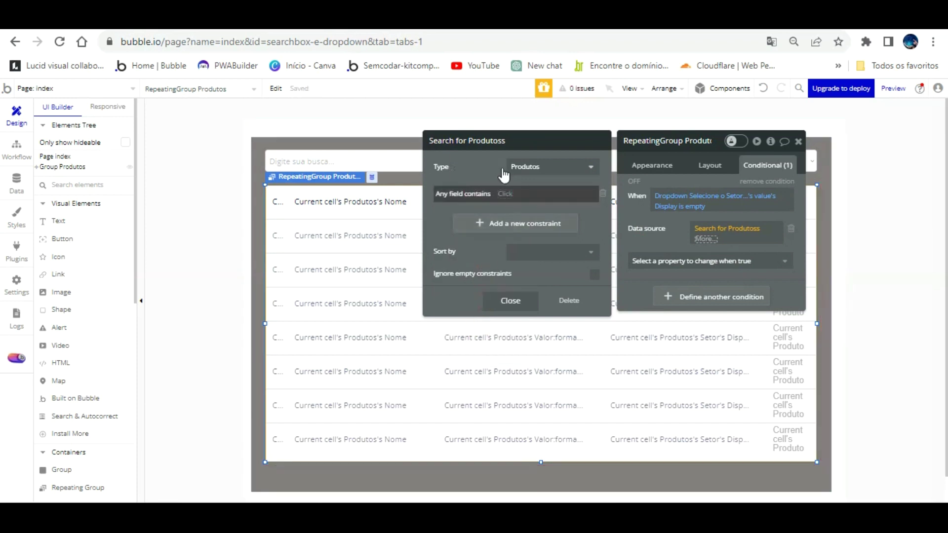
click(506, 194)
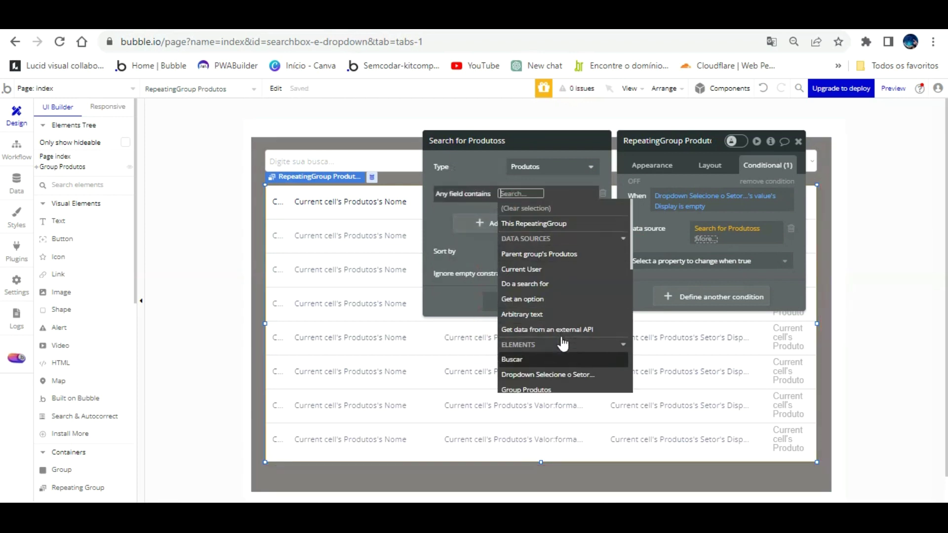
scroll(561, 331, down, 3)
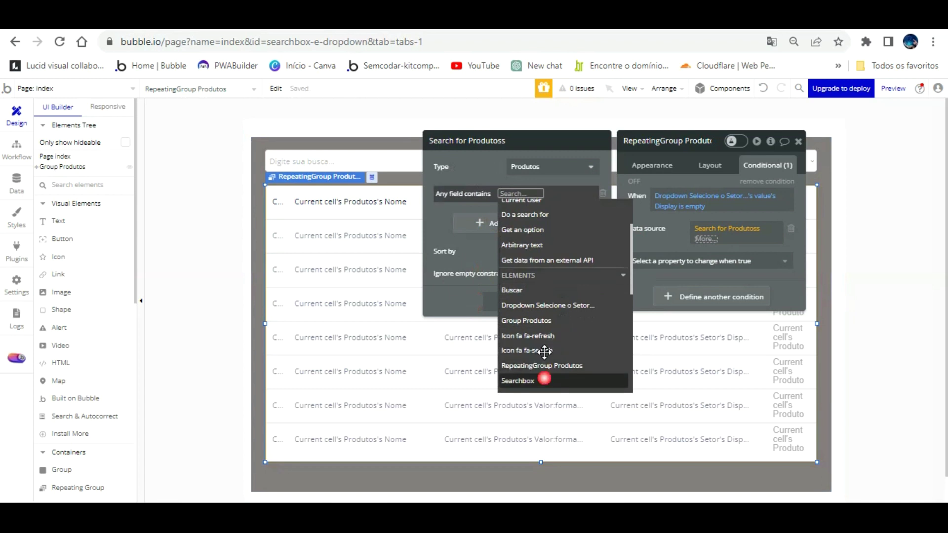
click(545, 378)
click(553, 222)
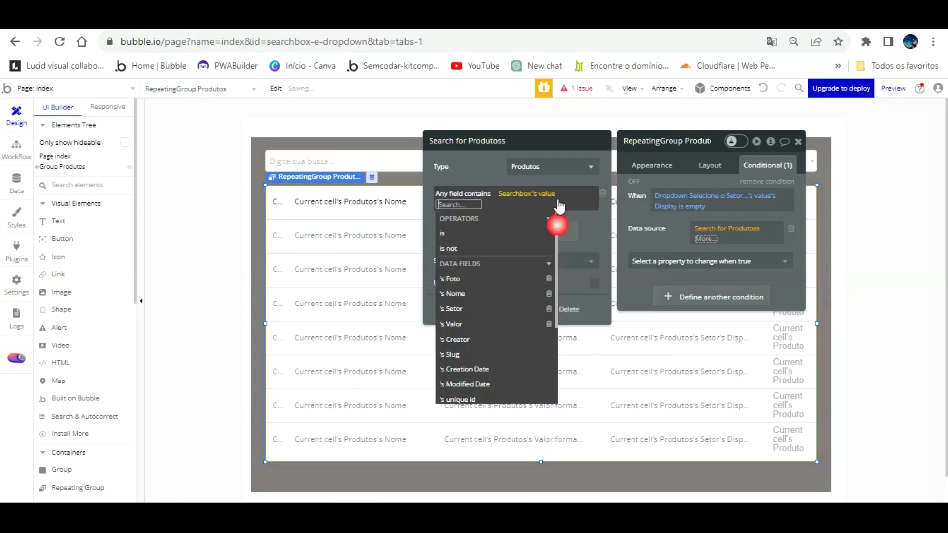
click(459, 293)
click(470, 175)
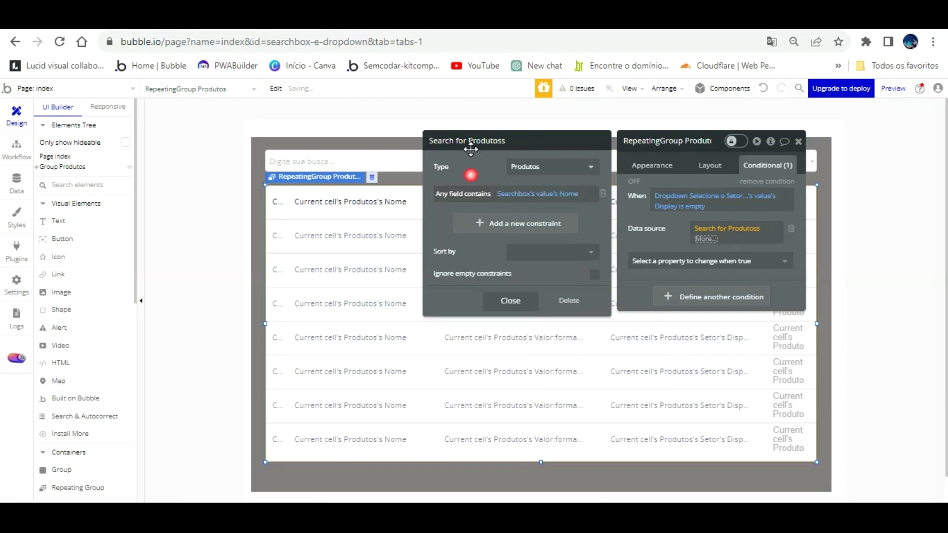
click(511, 301)
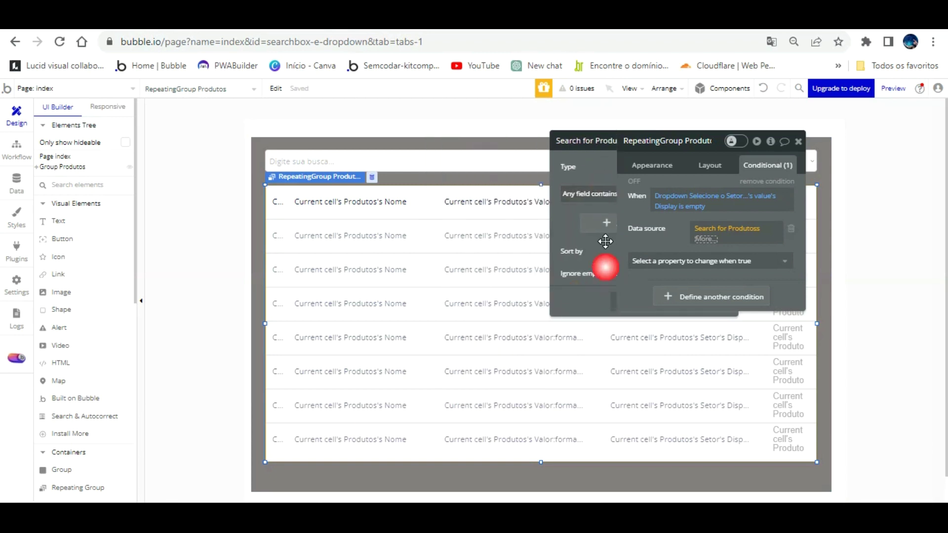
click(666, 230)
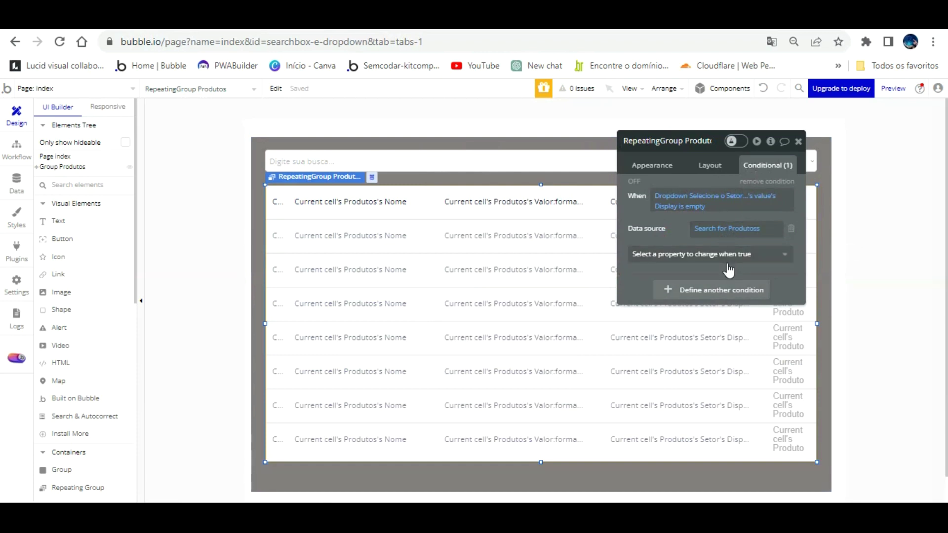
Define a second condition on RepeatingGroup Produtos for when Searchbox's value is empty
click(727, 289)
click(667, 290)
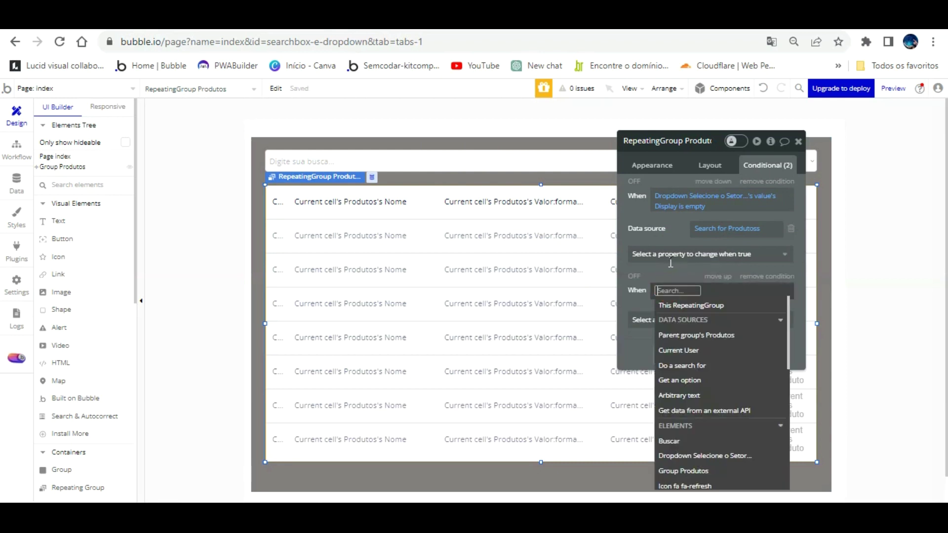
scroll(720, 418, down, 2)
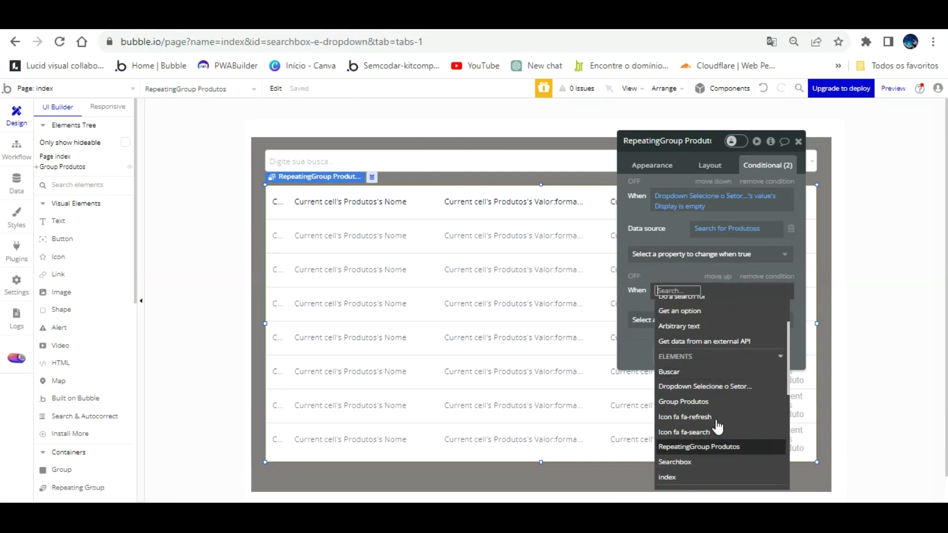
click(691, 461)
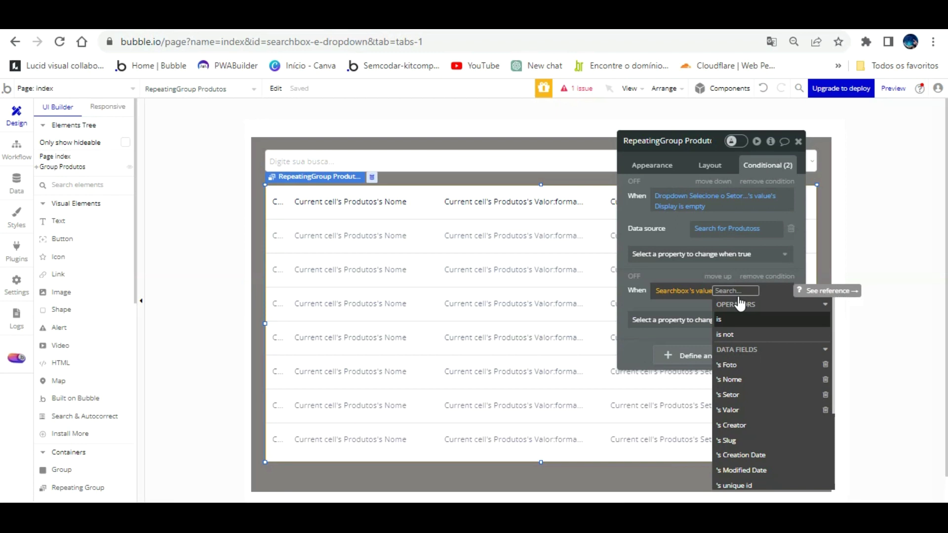
click(730, 319)
key(Down)
key(Down)
key(Down)
key(Down)
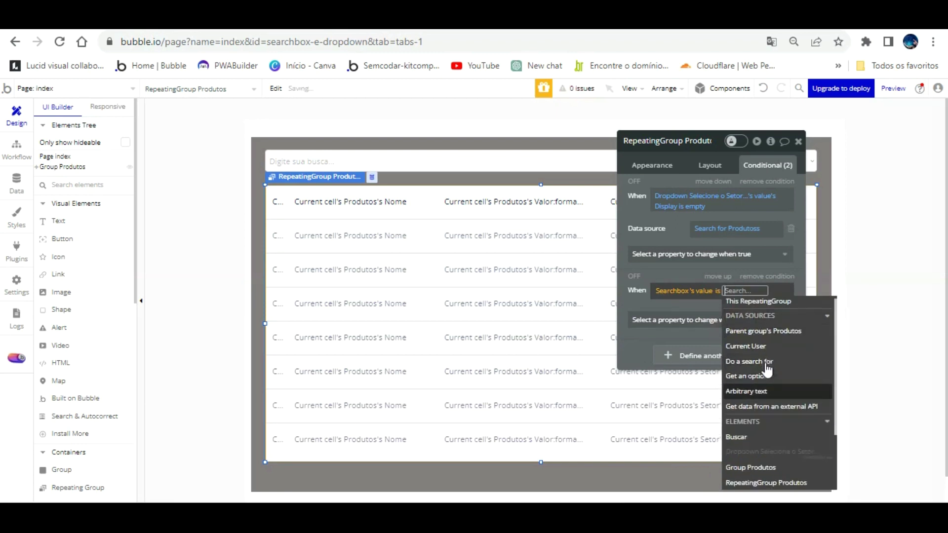
click(716, 291)
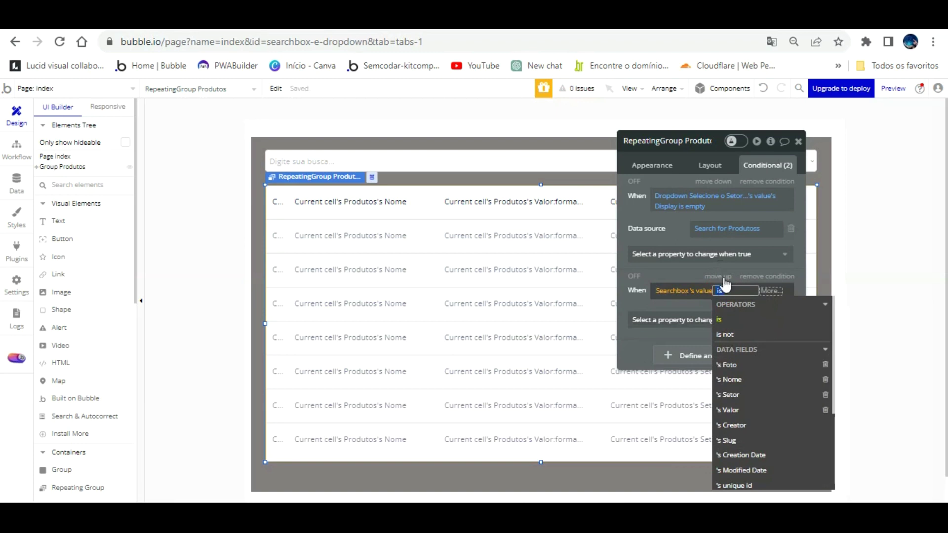
scroll(751, 348, down, 2)
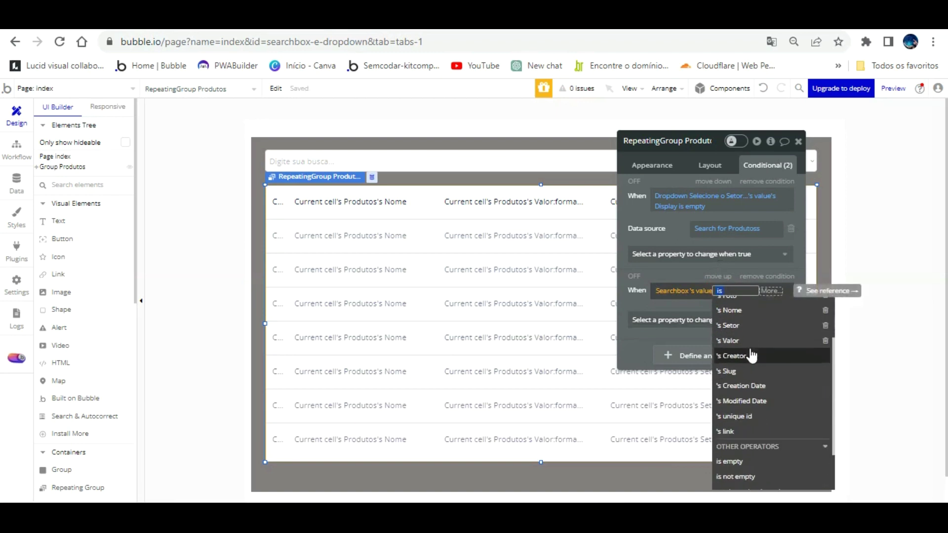
click(753, 461)
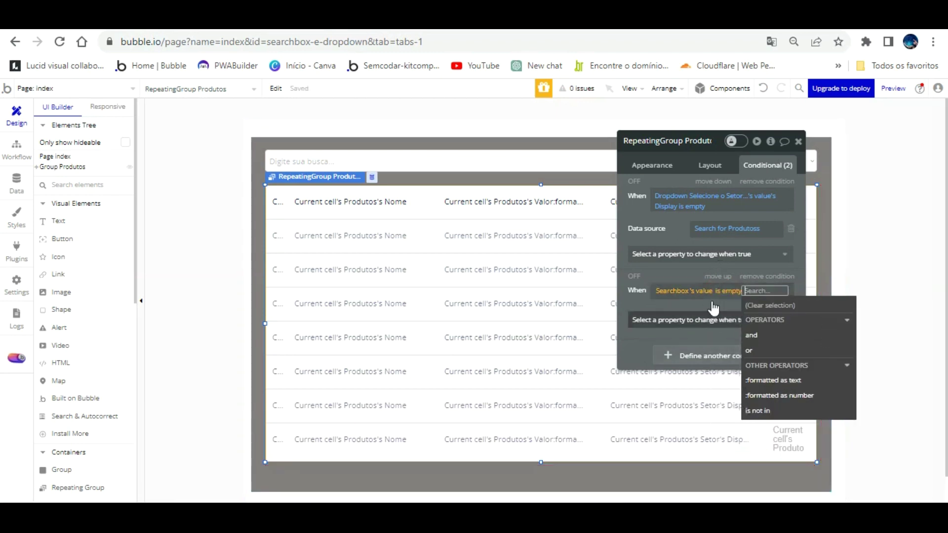
click(715, 280)
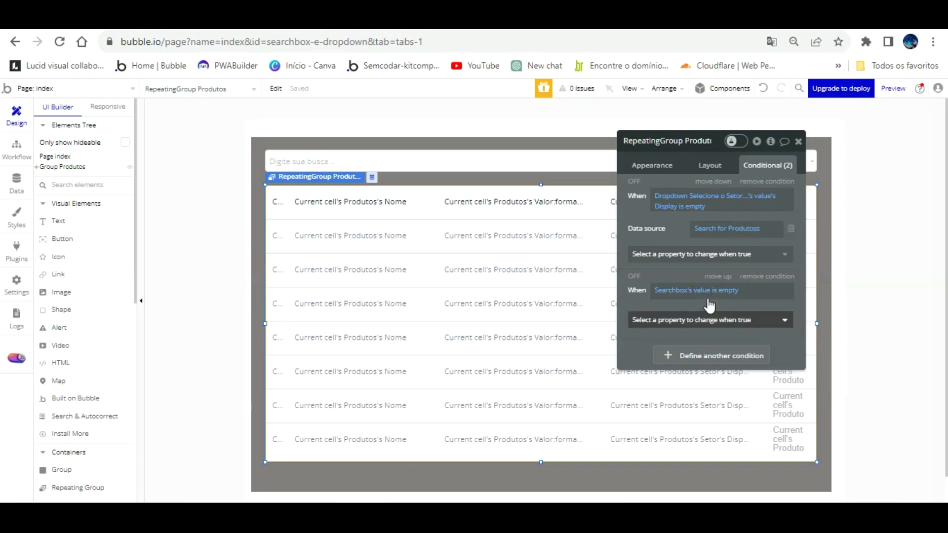
Make the second condition change the repeating group's data source to a search for Produtos
click(707, 319)
click(661, 369)
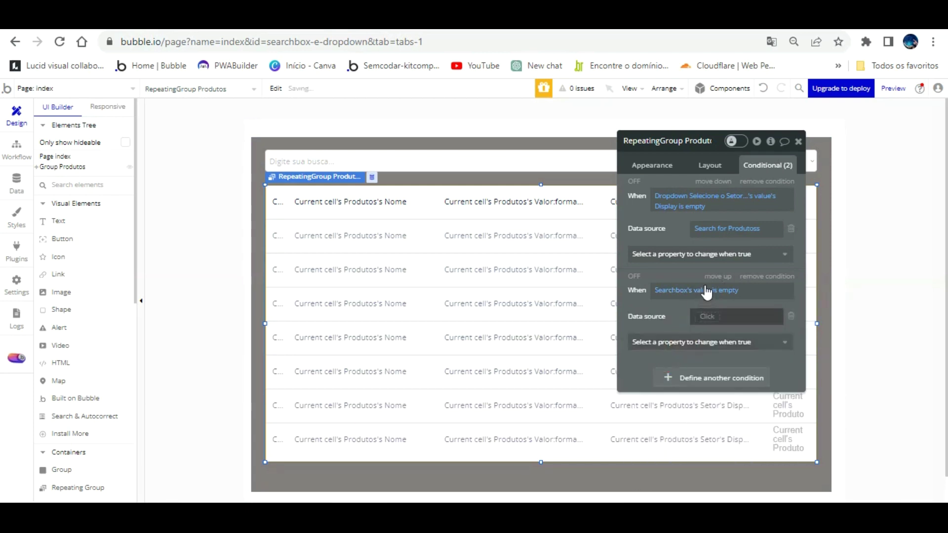
click(706, 316)
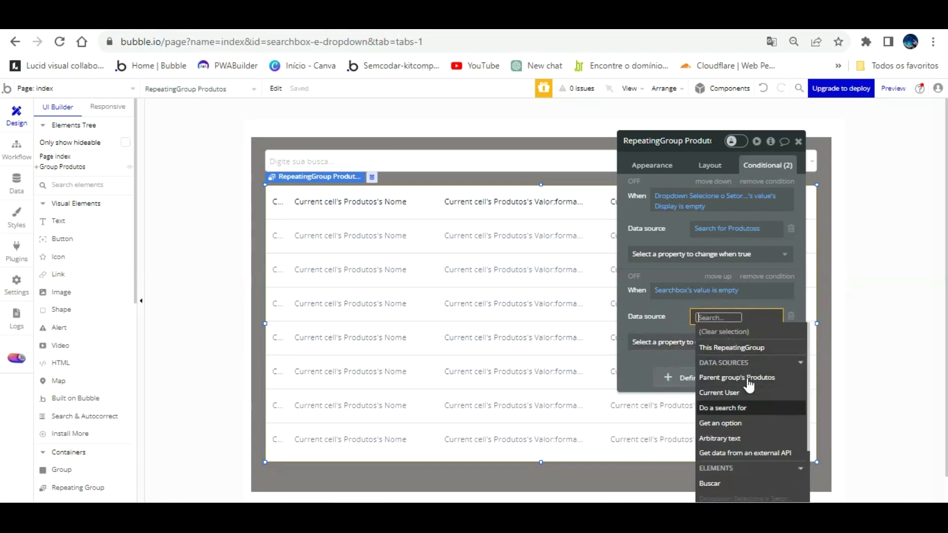
click(731, 408)
click(547, 166)
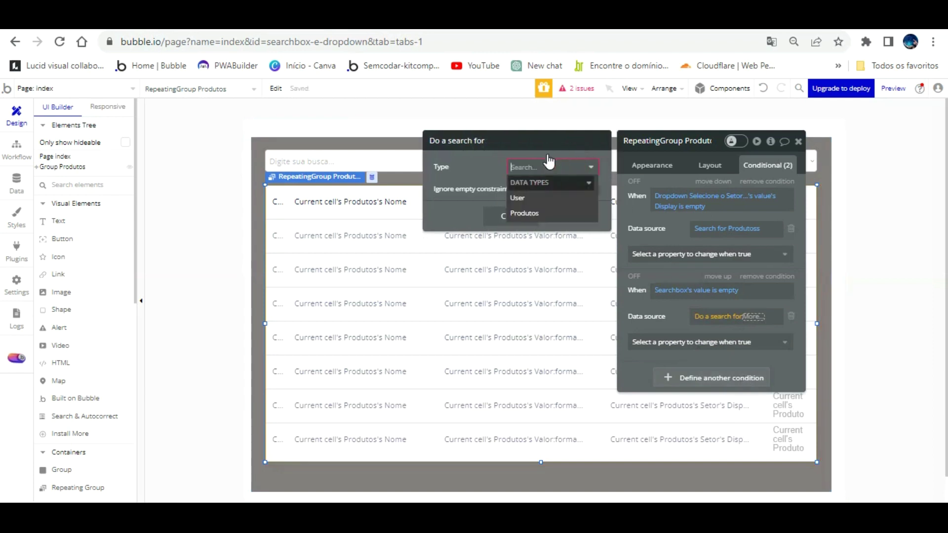
click(531, 212)
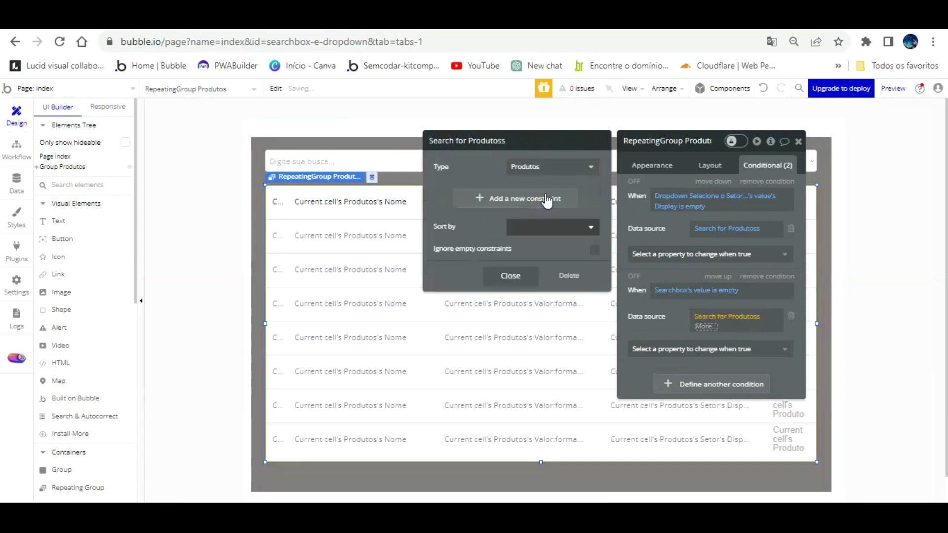
Constrain the second condition's search so that Setor = Dropdown Selecione o Setor's value
click(484, 197)
click(446, 193)
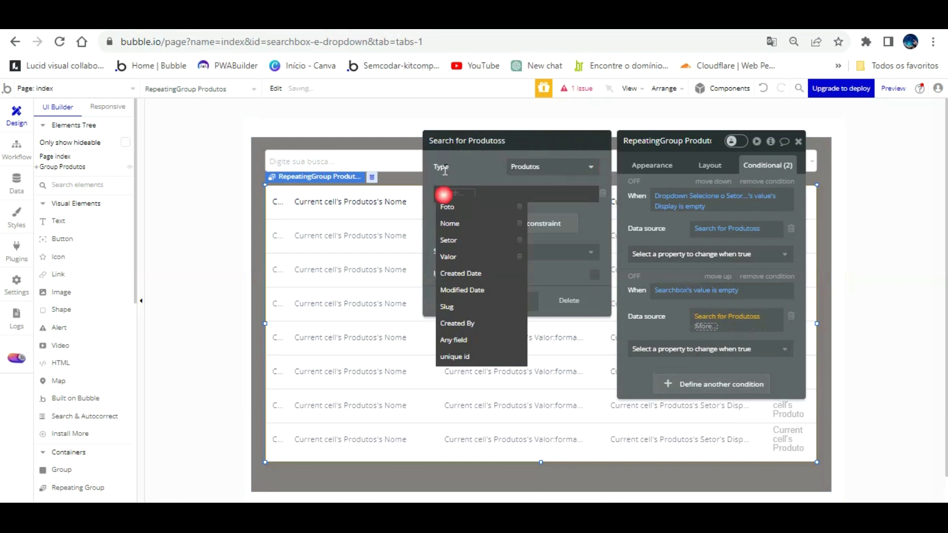
click(461, 194)
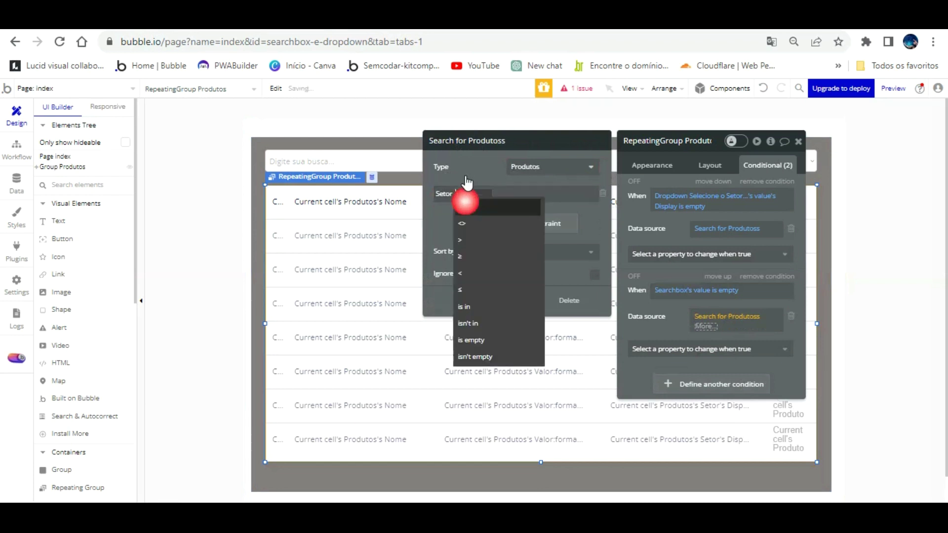
click(460, 183)
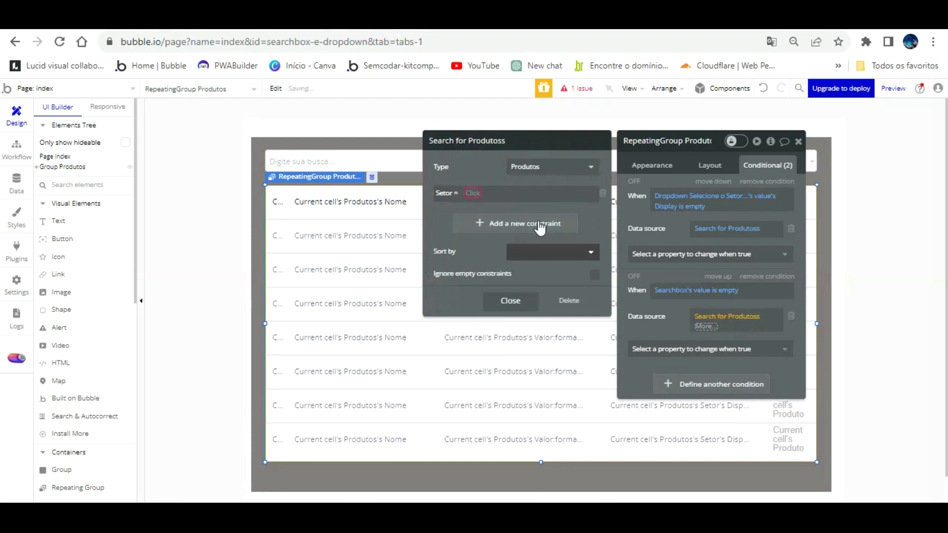
click(472, 193)
scroll(529, 307, down, 1)
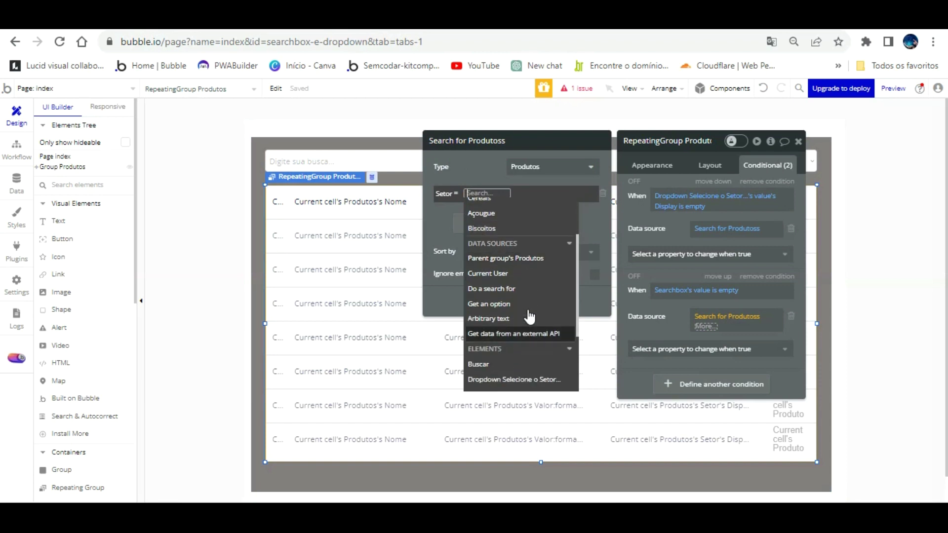
click(529, 378)
click(517, 230)
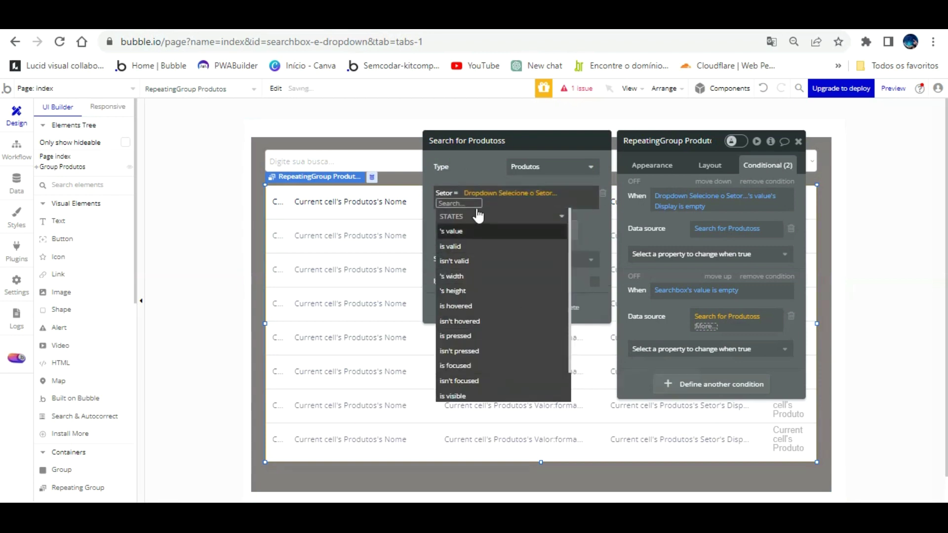
click(475, 146)
click(475, 168)
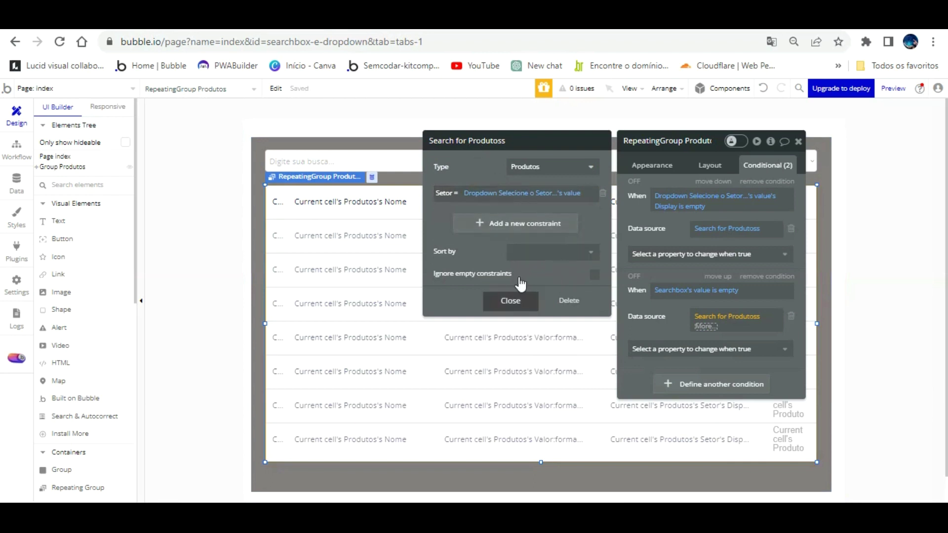
click(510, 301)
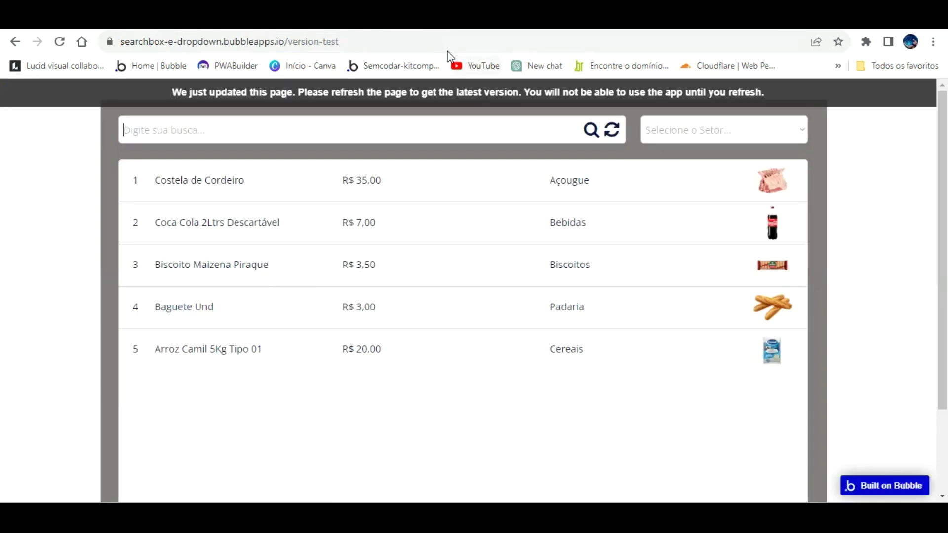
Reload the app preview, search "bi" and pick Biscoito Maizena Piraque, and clear the search with the refresh icon
key(F5)
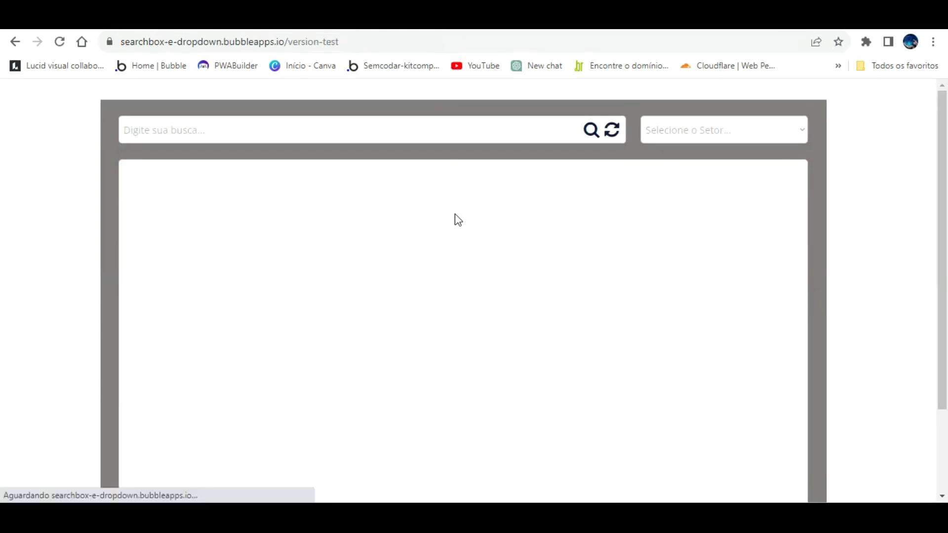
text(bi)
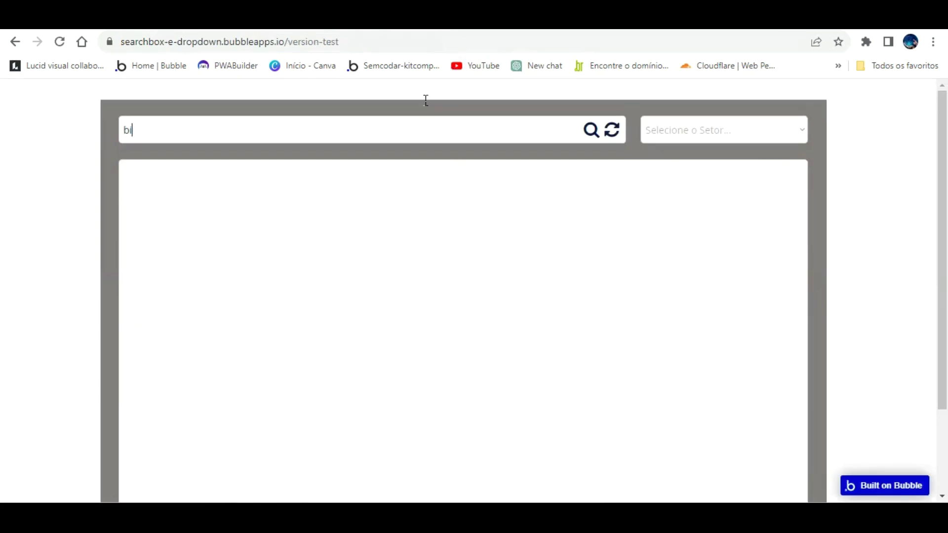
click(363, 156)
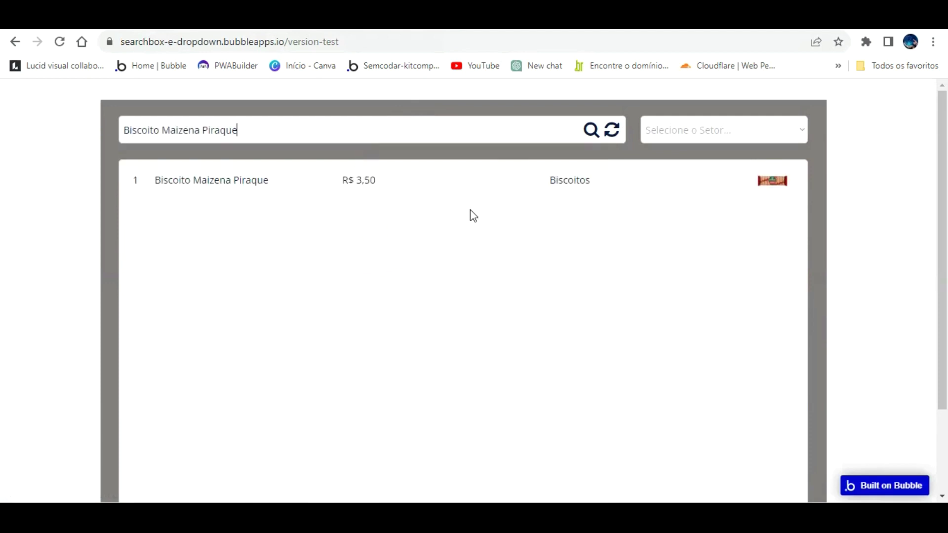
click(614, 129)
Test the sector dropdown in the preview by switching between sectors, including Açougue, Biscoitos and Bebidas
click(734, 128)
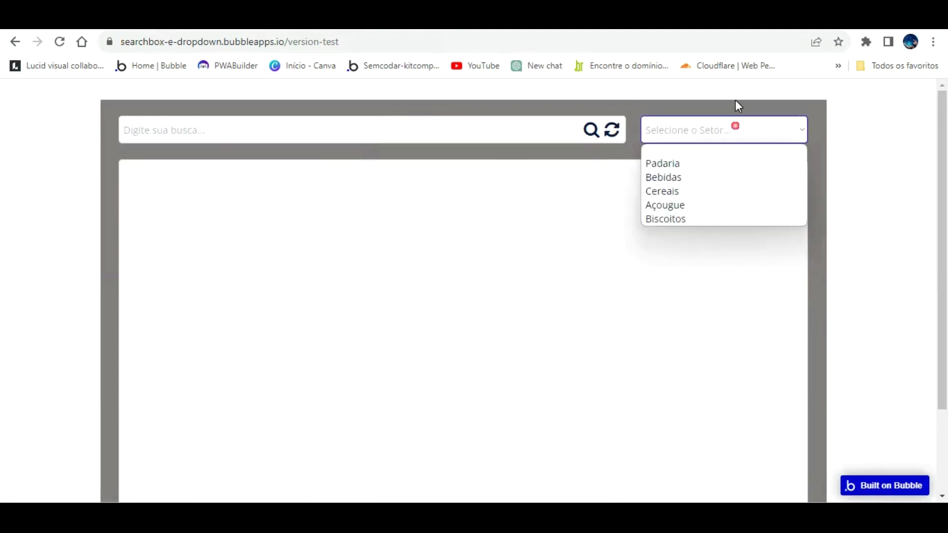
click(721, 170)
click(711, 121)
click(707, 205)
click(706, 129)
click(707, 218)
click(711, 120)
click(706, 176)
Test the blank sector option, filter by Bebidas and Padaria, and reset the filters with the refresh icon
click(702, 121)
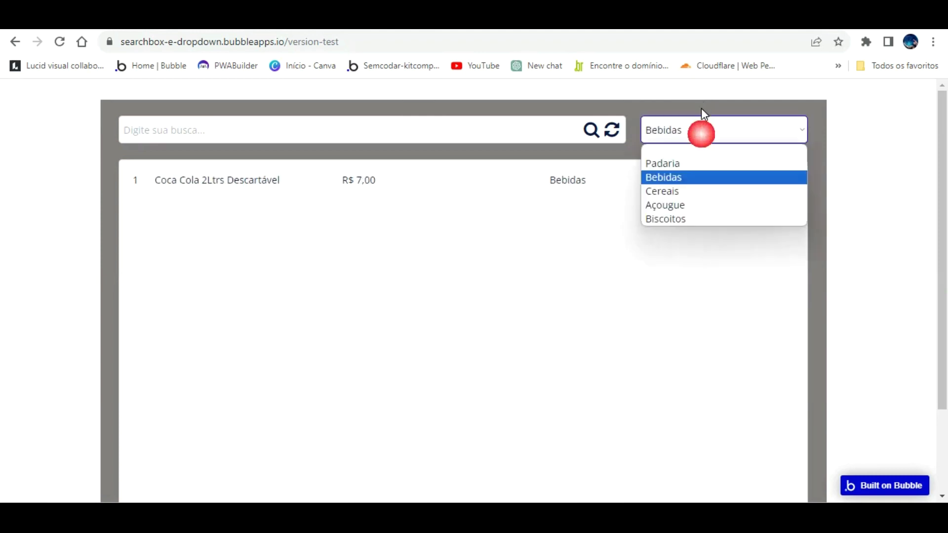
click(694, 151)
click(726, 128)
click(697, 133)
click(695, 129)
click(697, 176)
click(709, 126)
click(696, 161)
click(612, 132)
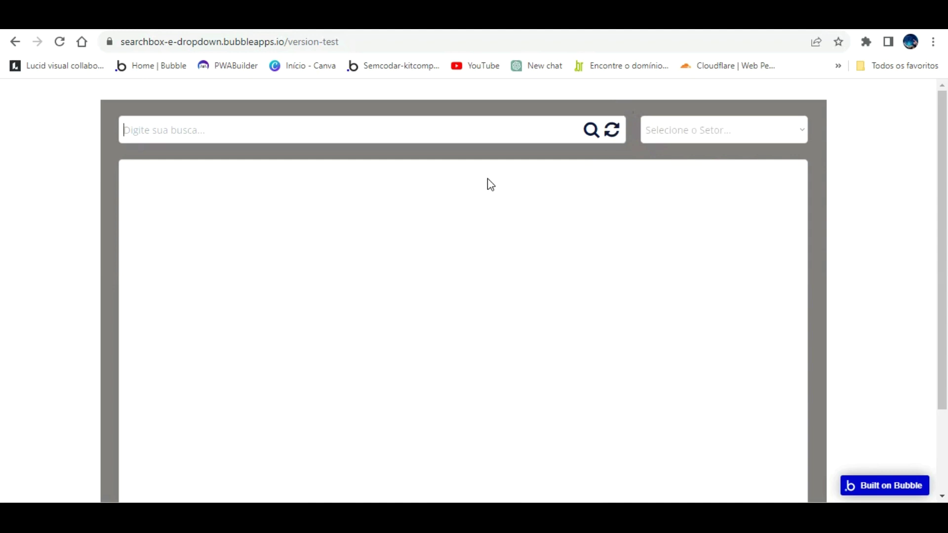
Search the preview again for "bi", choose the suggested product, and switch back to the Bubble editor
text(bi)
click(391, 151)
click(451, 289)
key(ctrl+Tab)
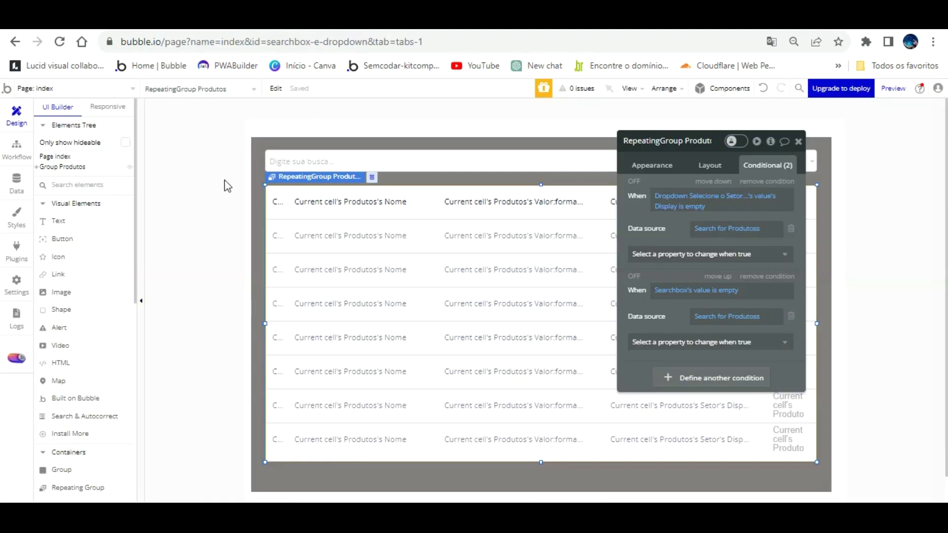
Start a new Produtos database entry in the app data with the Nome "Biscoito Cream Craquer"
click(16, 184)
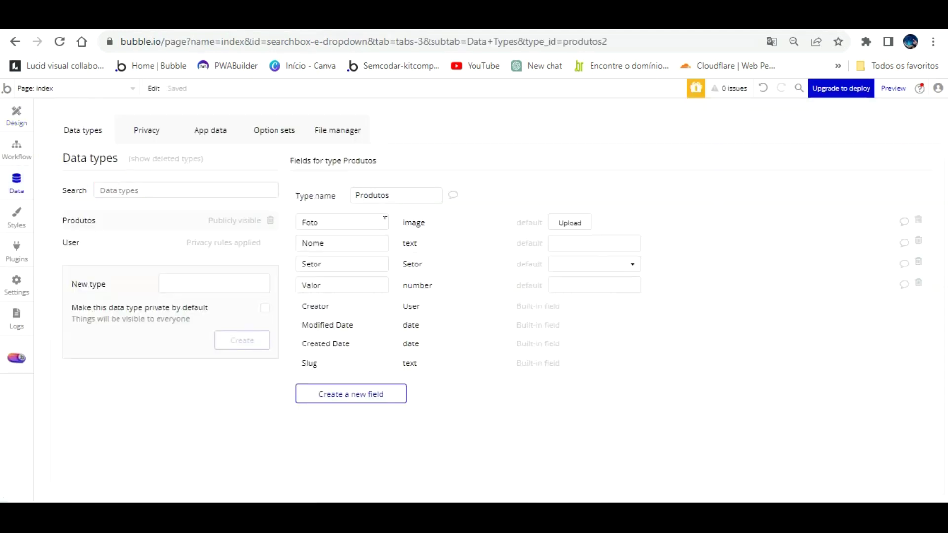
click(217, 129)
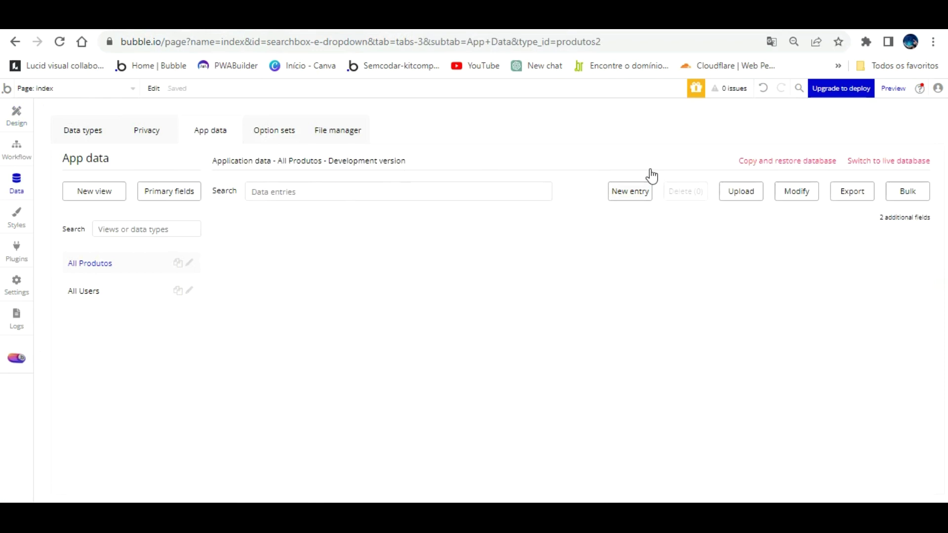
click(626, 191)
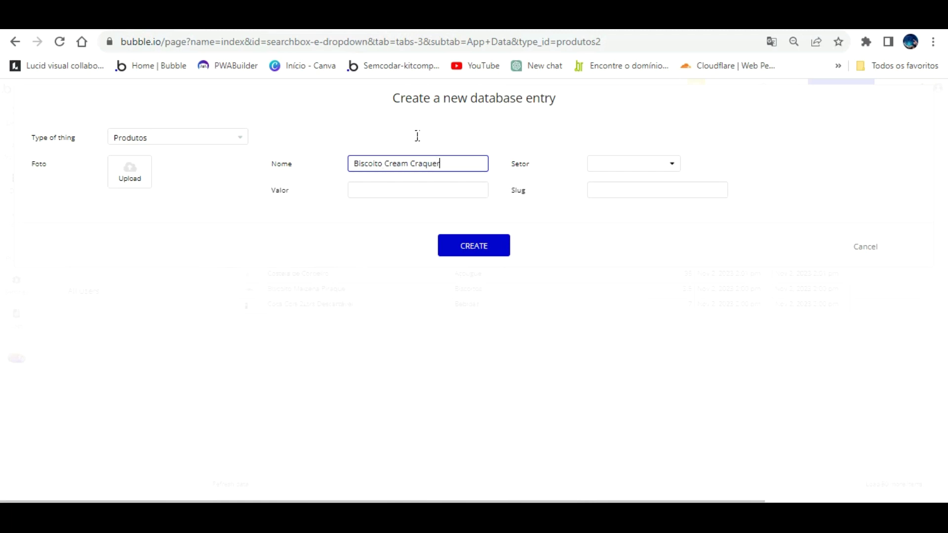
Search Google in a new browser tab for "biscoito cream cracker", refining the query to "biscoito cream cracker png"
key(ctrl+t)
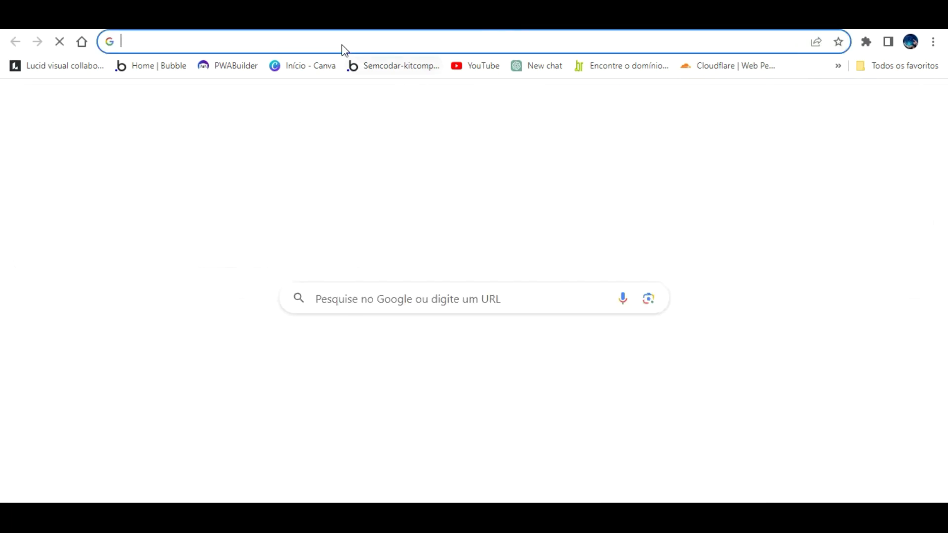
click(376, 272)
text(bisc)
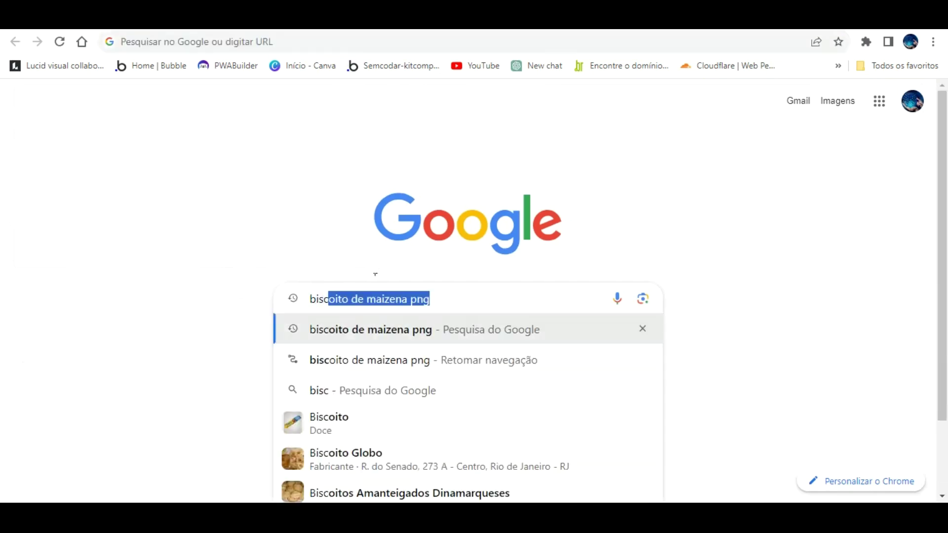
text(oito cream)
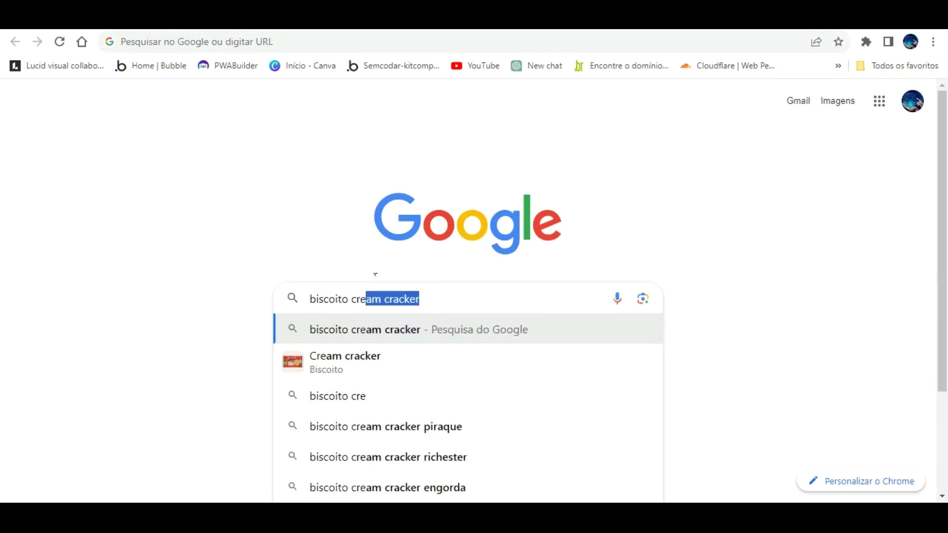
key(Return)
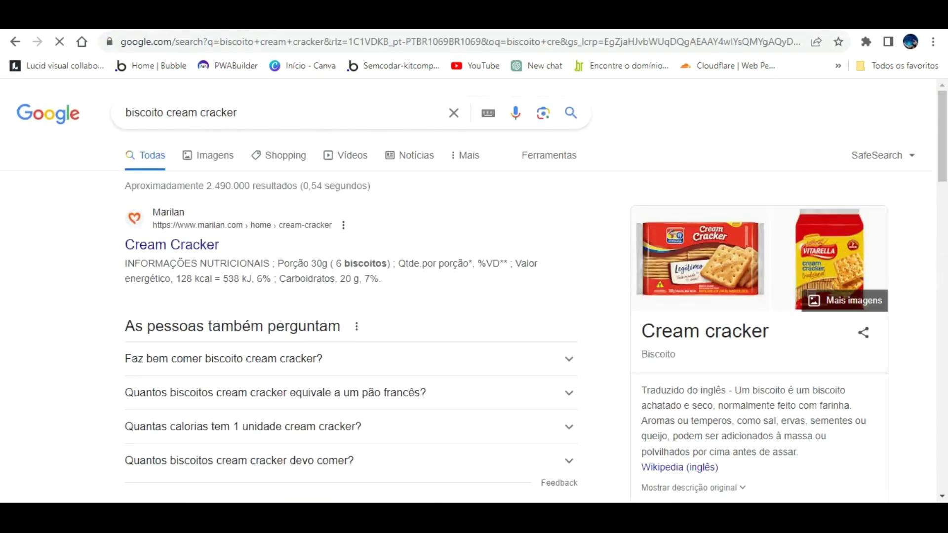
click(317, 111)
text(p)
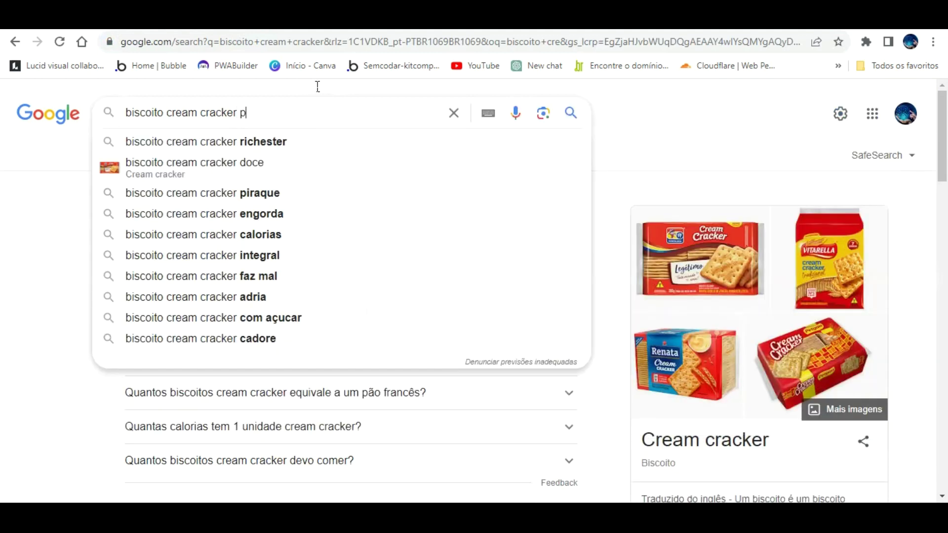
text(ng)
key(Return)
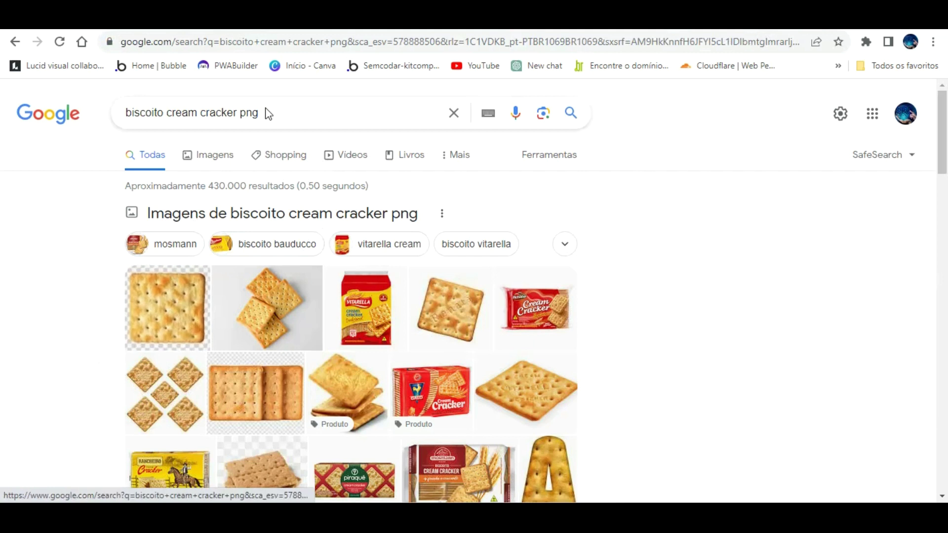
Return to the new Bubble entry and set Nome to "Biscoito Cream Cracker 240gr", Setor to Biscoitos and Valor to 4.00
key(ctrl+Tab)
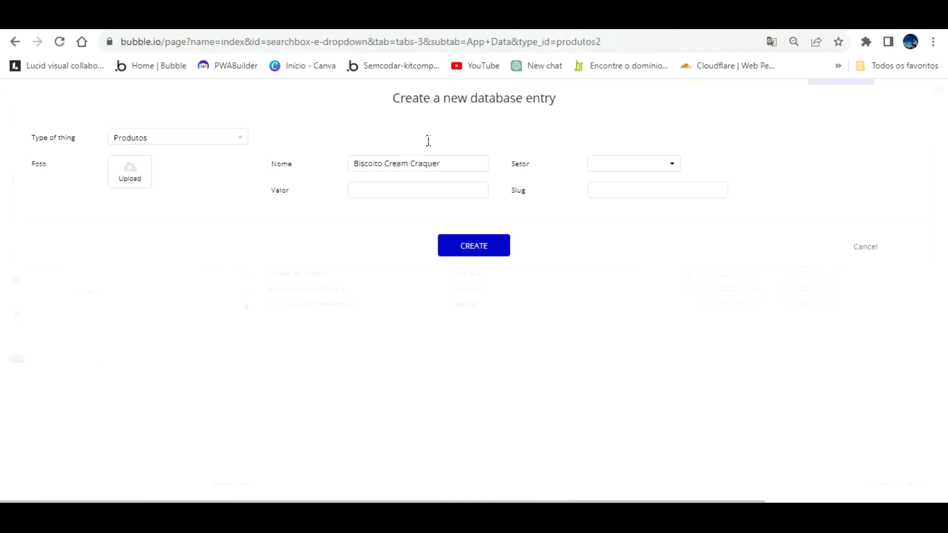
click(432, 164)
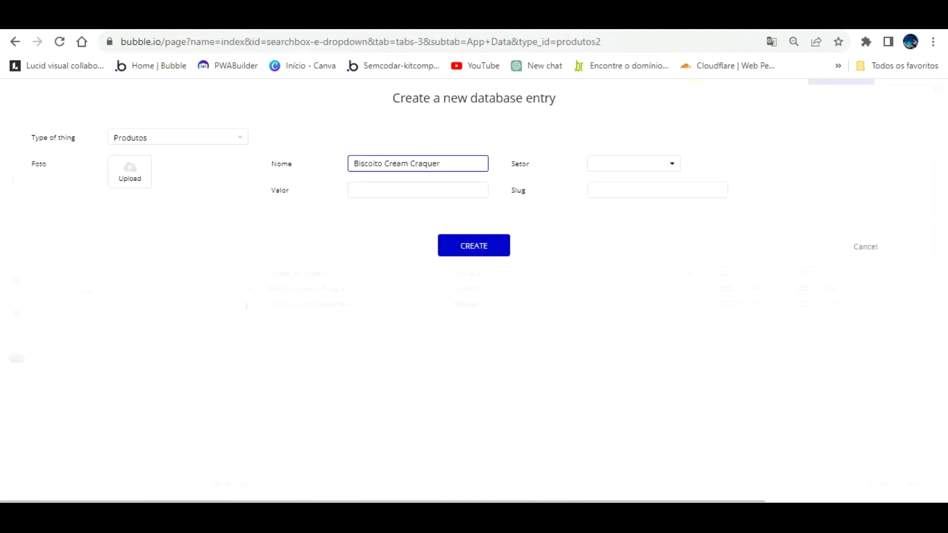
key(ctrl+shift+Tab)
key(ctrl+Tab)
click(448, 167)
click(640, 162)
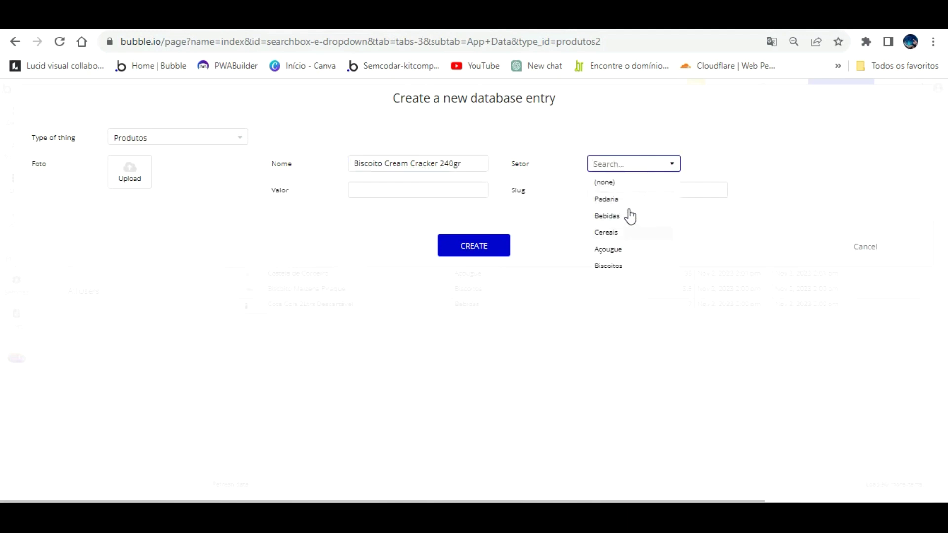
click(617, 265)
key(Tab)
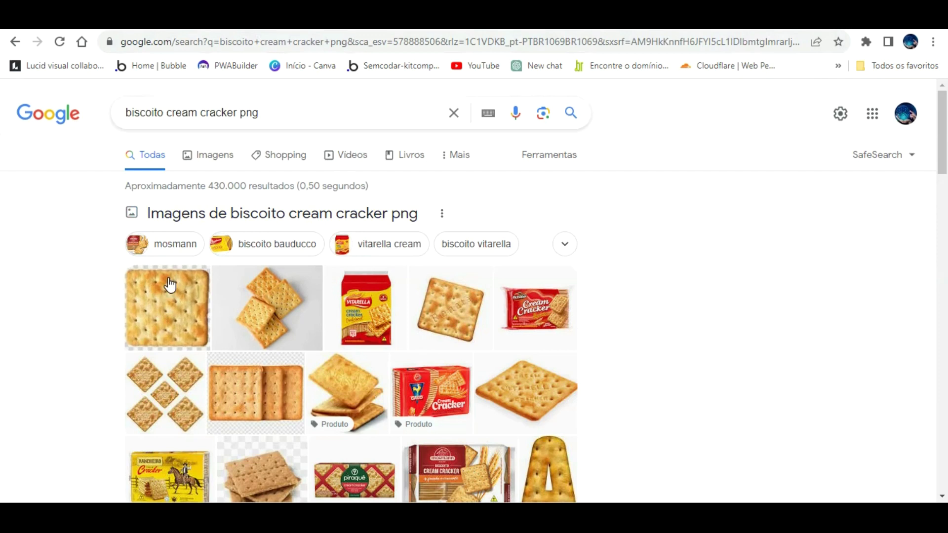
Browse the Google image results and open the Piraquê Cream Cracker product page
click(169, 283)
scroll(439, 315, down, 3)
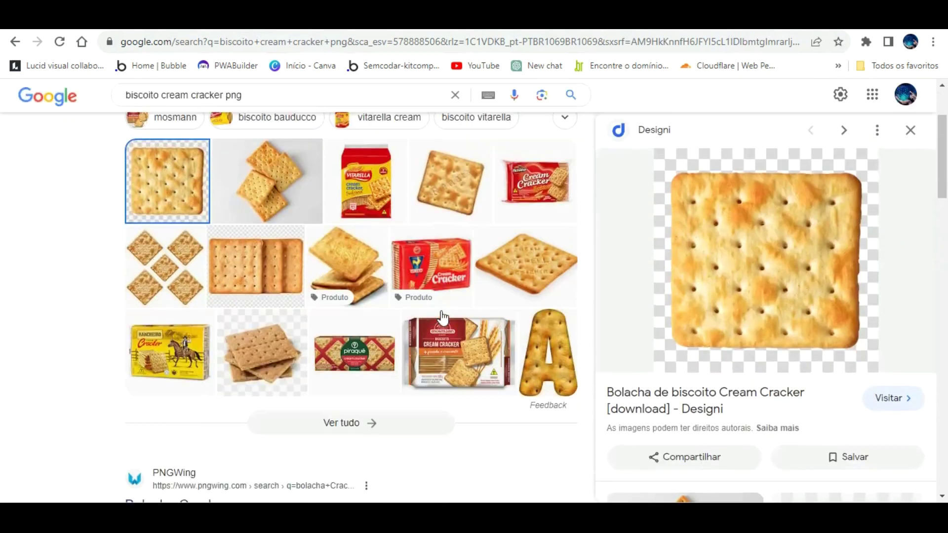
click(354, 341)
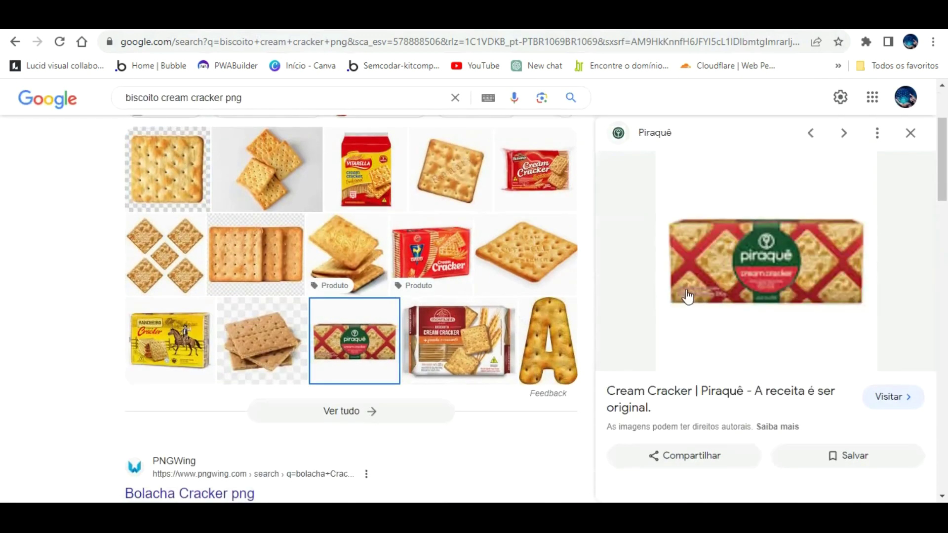
click(743, 229)
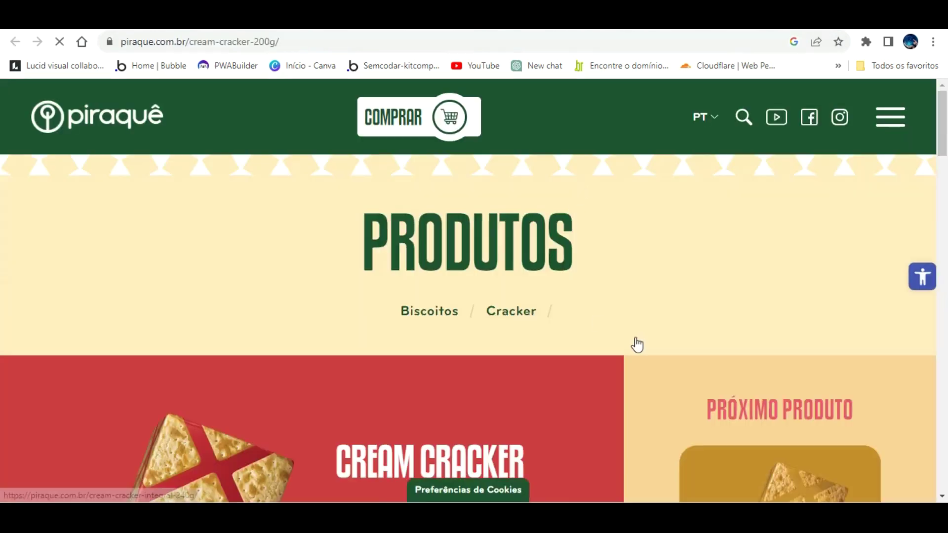
Save the Cream Cracker Integral product image to Downloads as cream-cracker-integral-400x400.png
scroll(627, 340, down, 5)
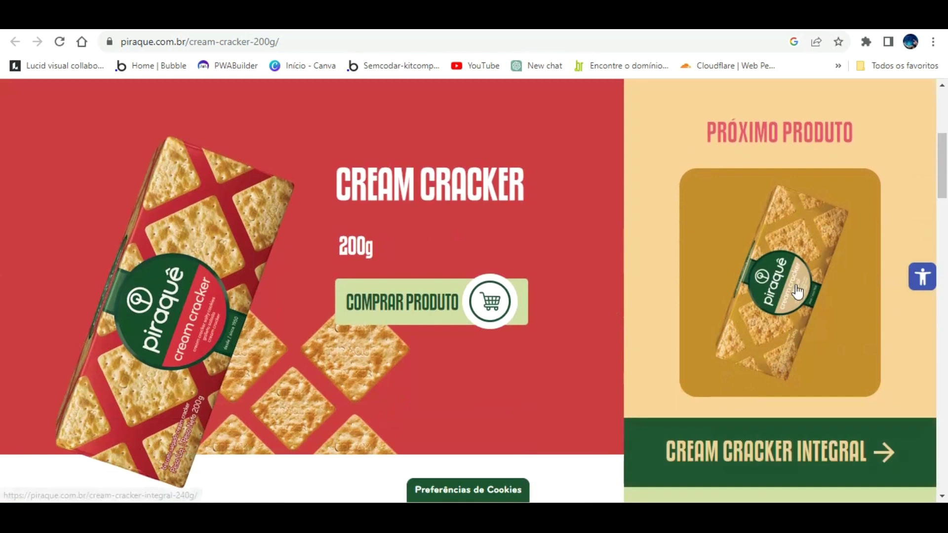
right_click(784, 292)
click(643, 193)
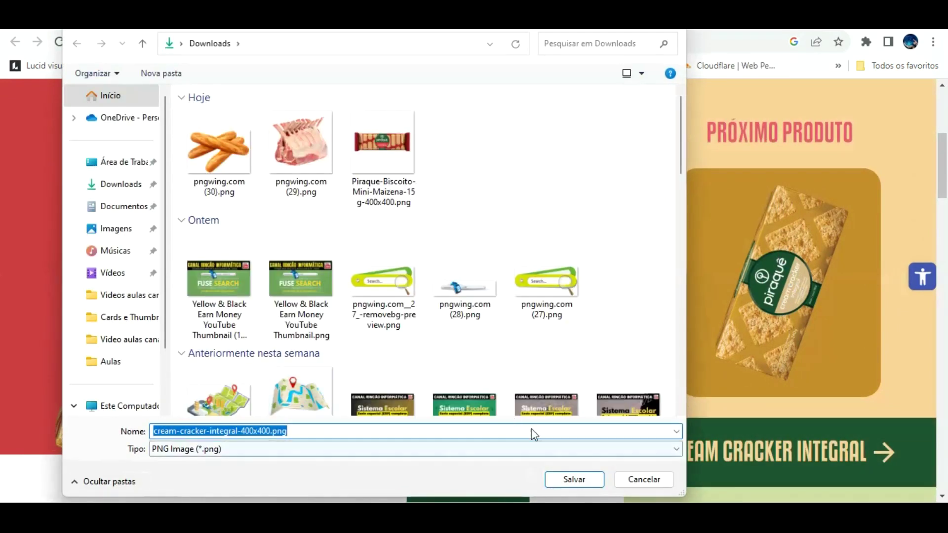
click(574, 479)
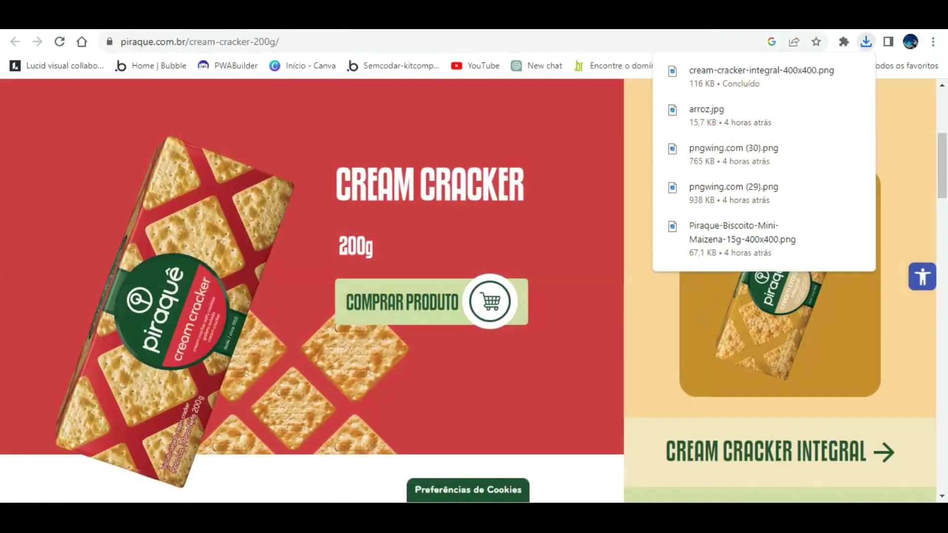
Close the image search pages, upload the downloaded cracker image as the Bubble entry's Foto, and create the entry
key(ctrl+w)
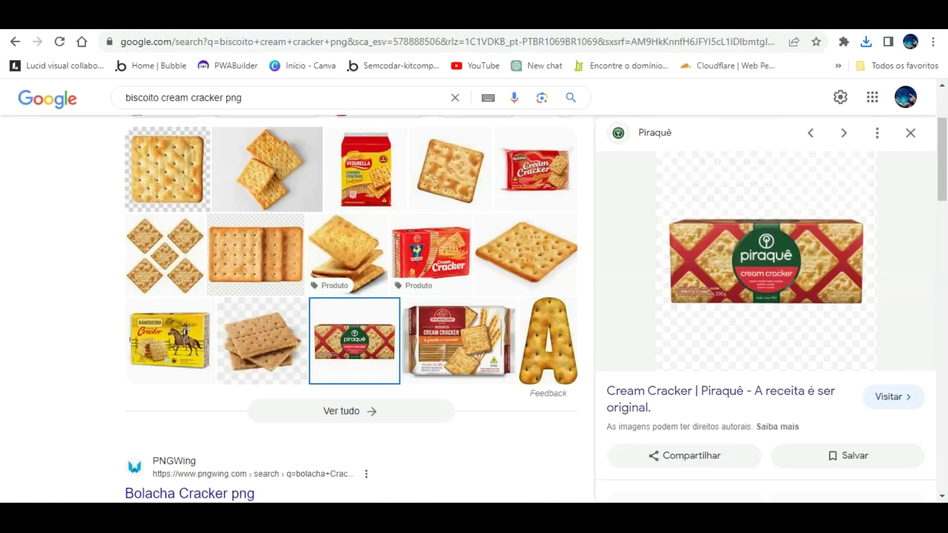
key(ctrl+w)
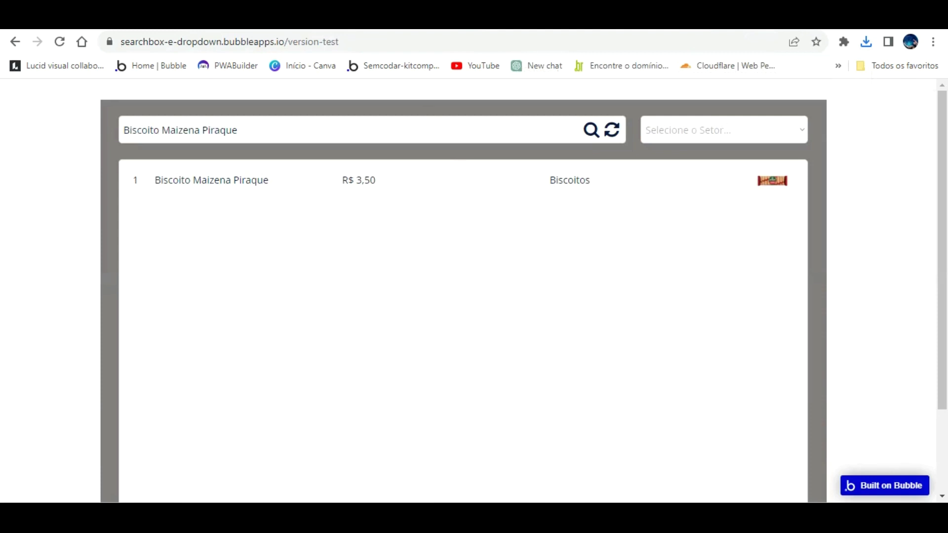
key(ctrl+w)
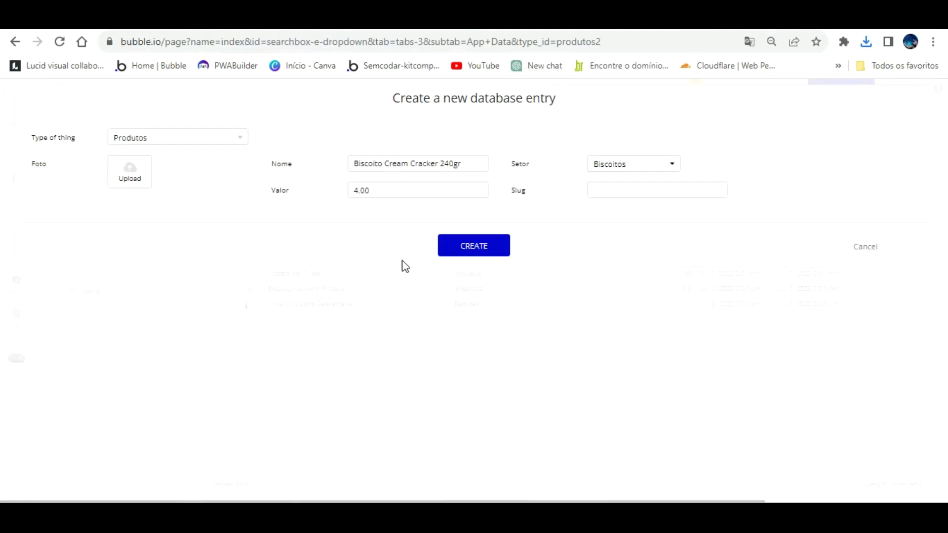
click(128, 170)
double_click(224, 124)
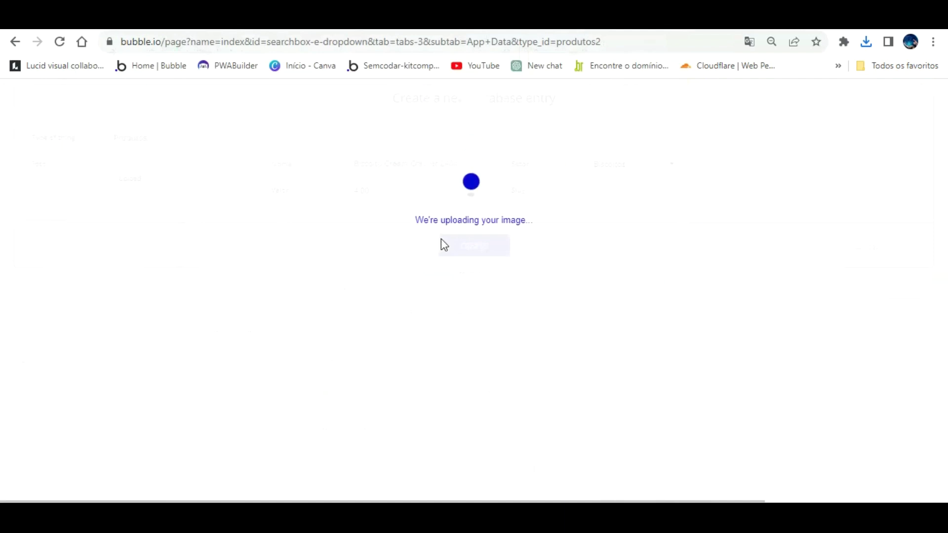
click(453, 239)
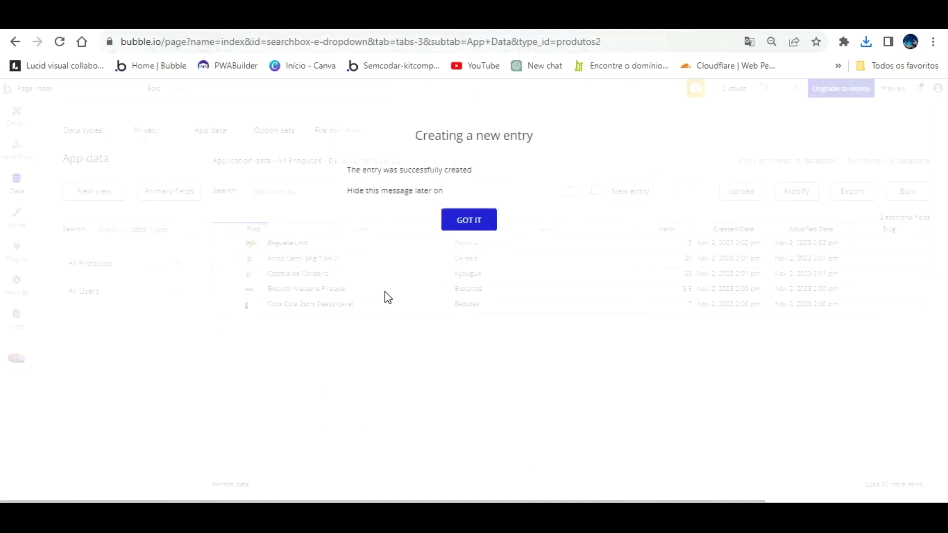
click(468, 219)
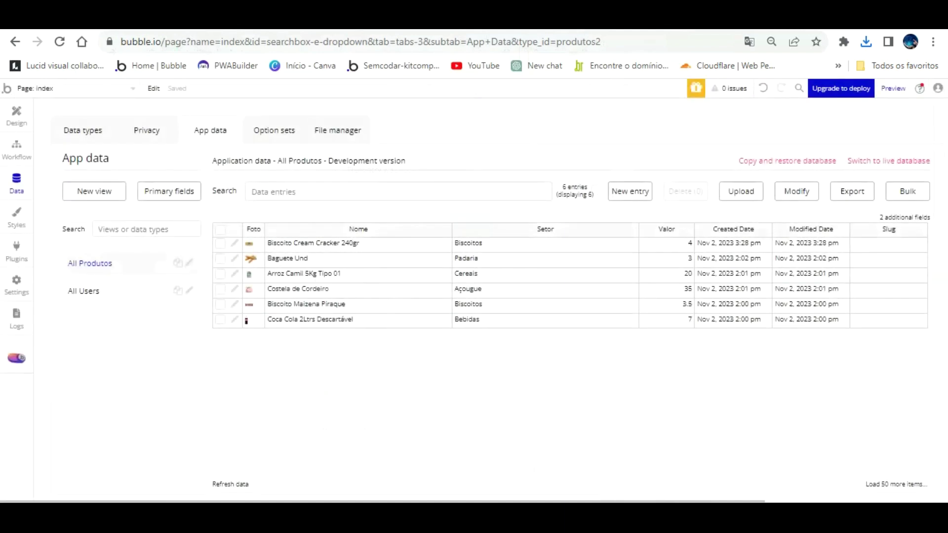
Switch to the app preview, search for "bi", and highlight the Biscoito Cream Cracker 240gr suggestion
click(399, 22)
click(613, 109)
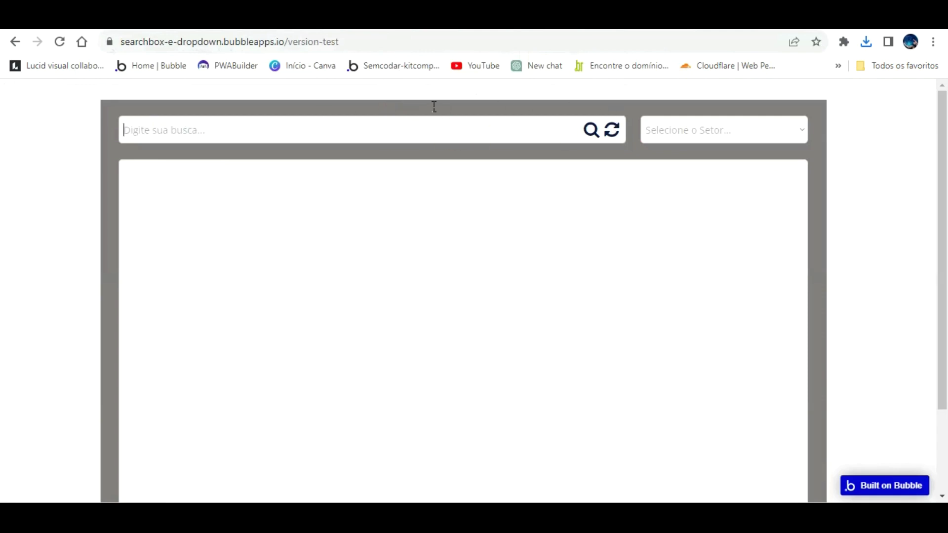
text(bi)
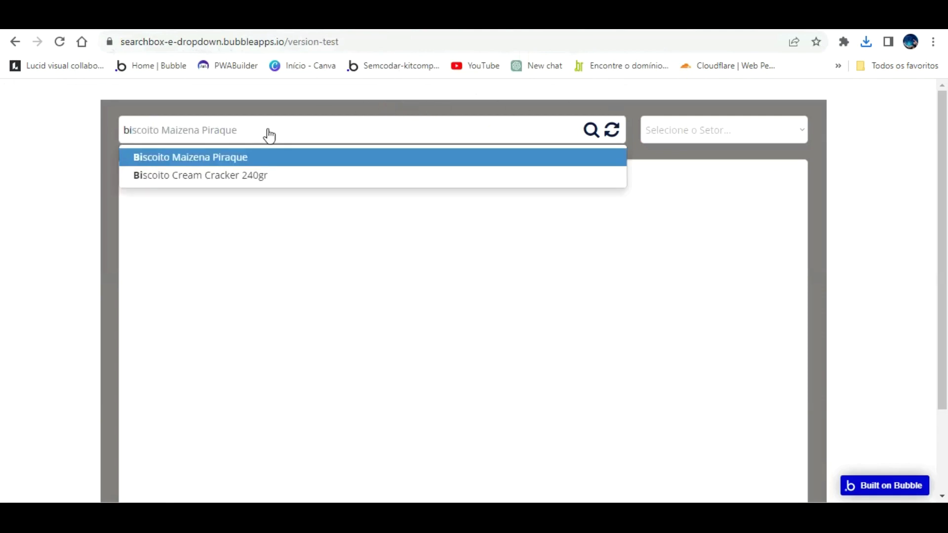
key(Down)
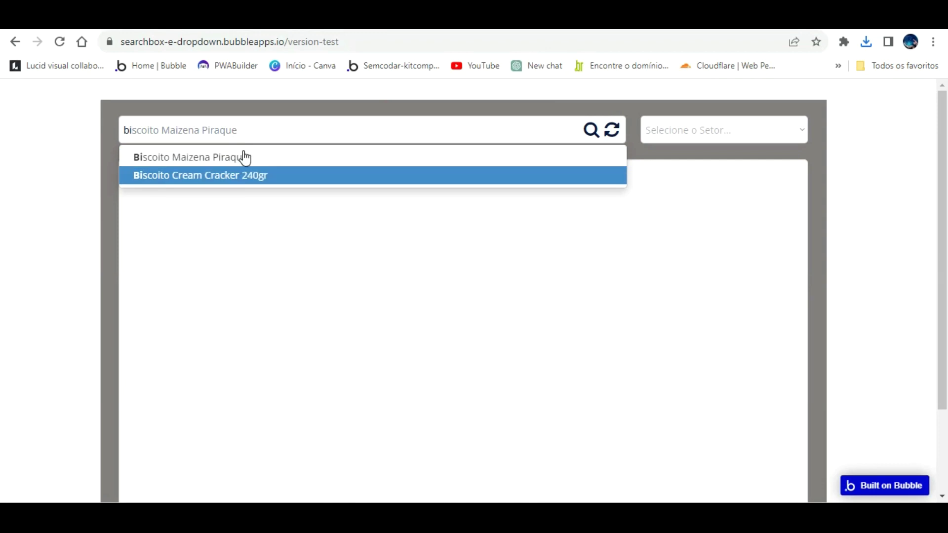